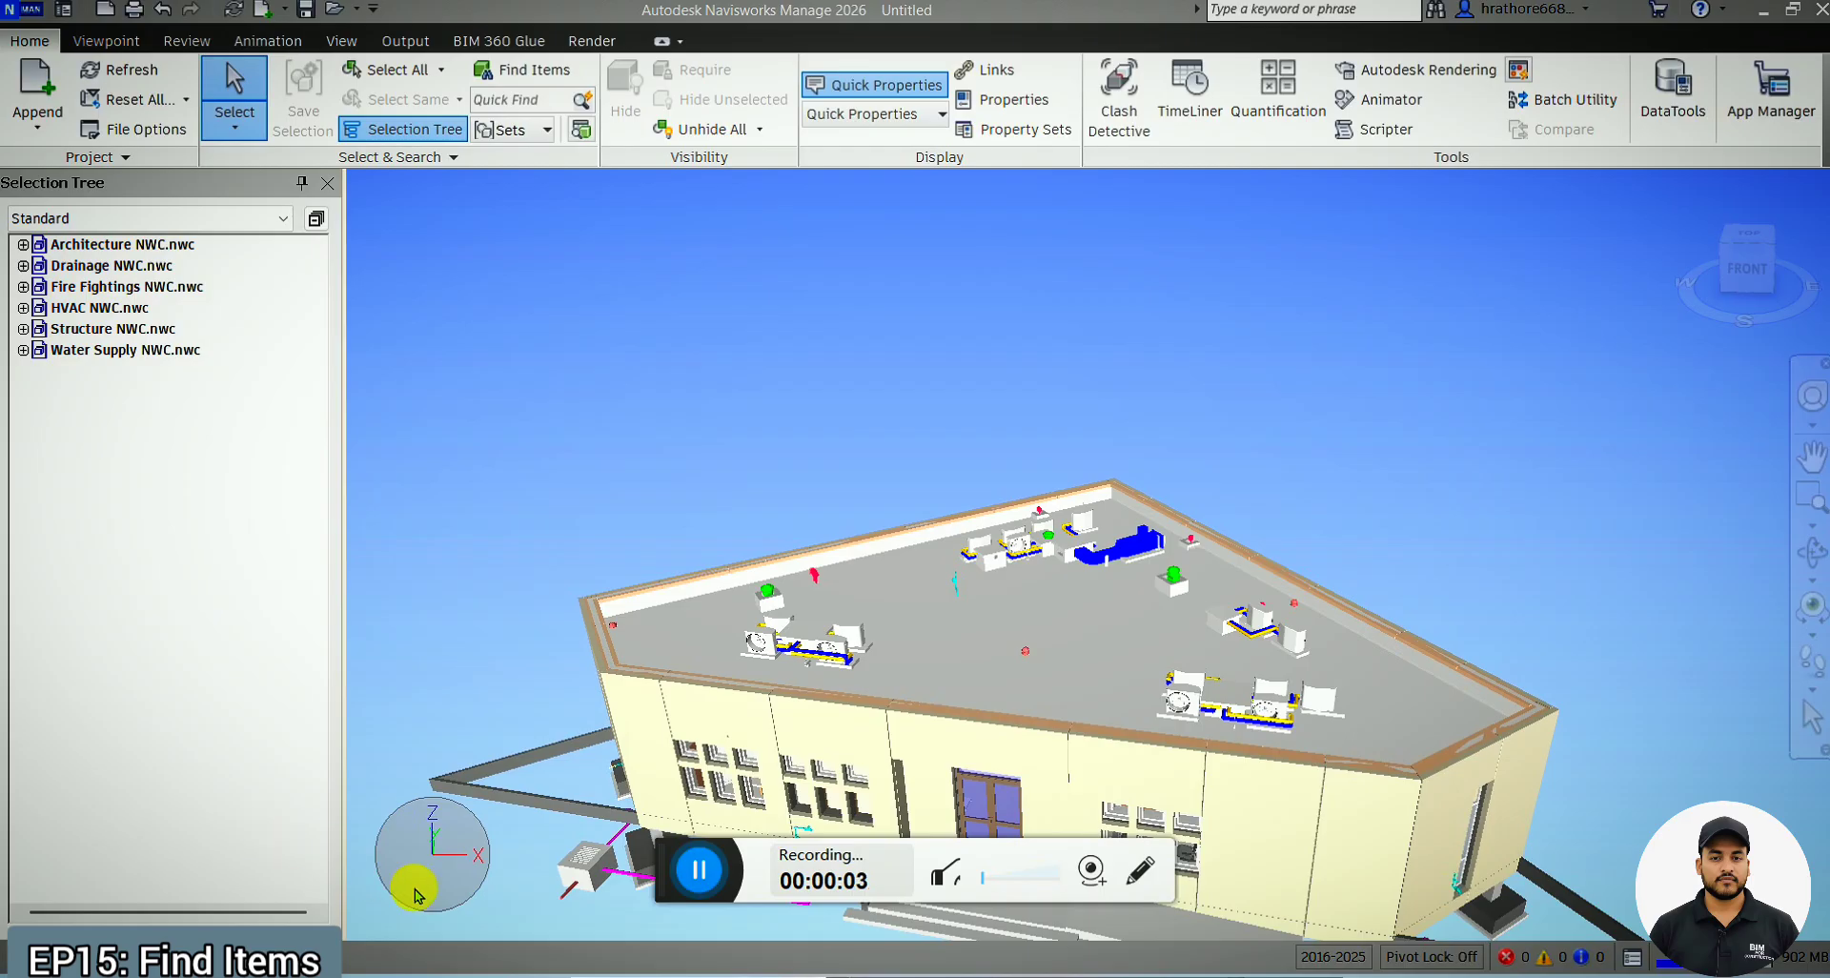
click(665, 860)
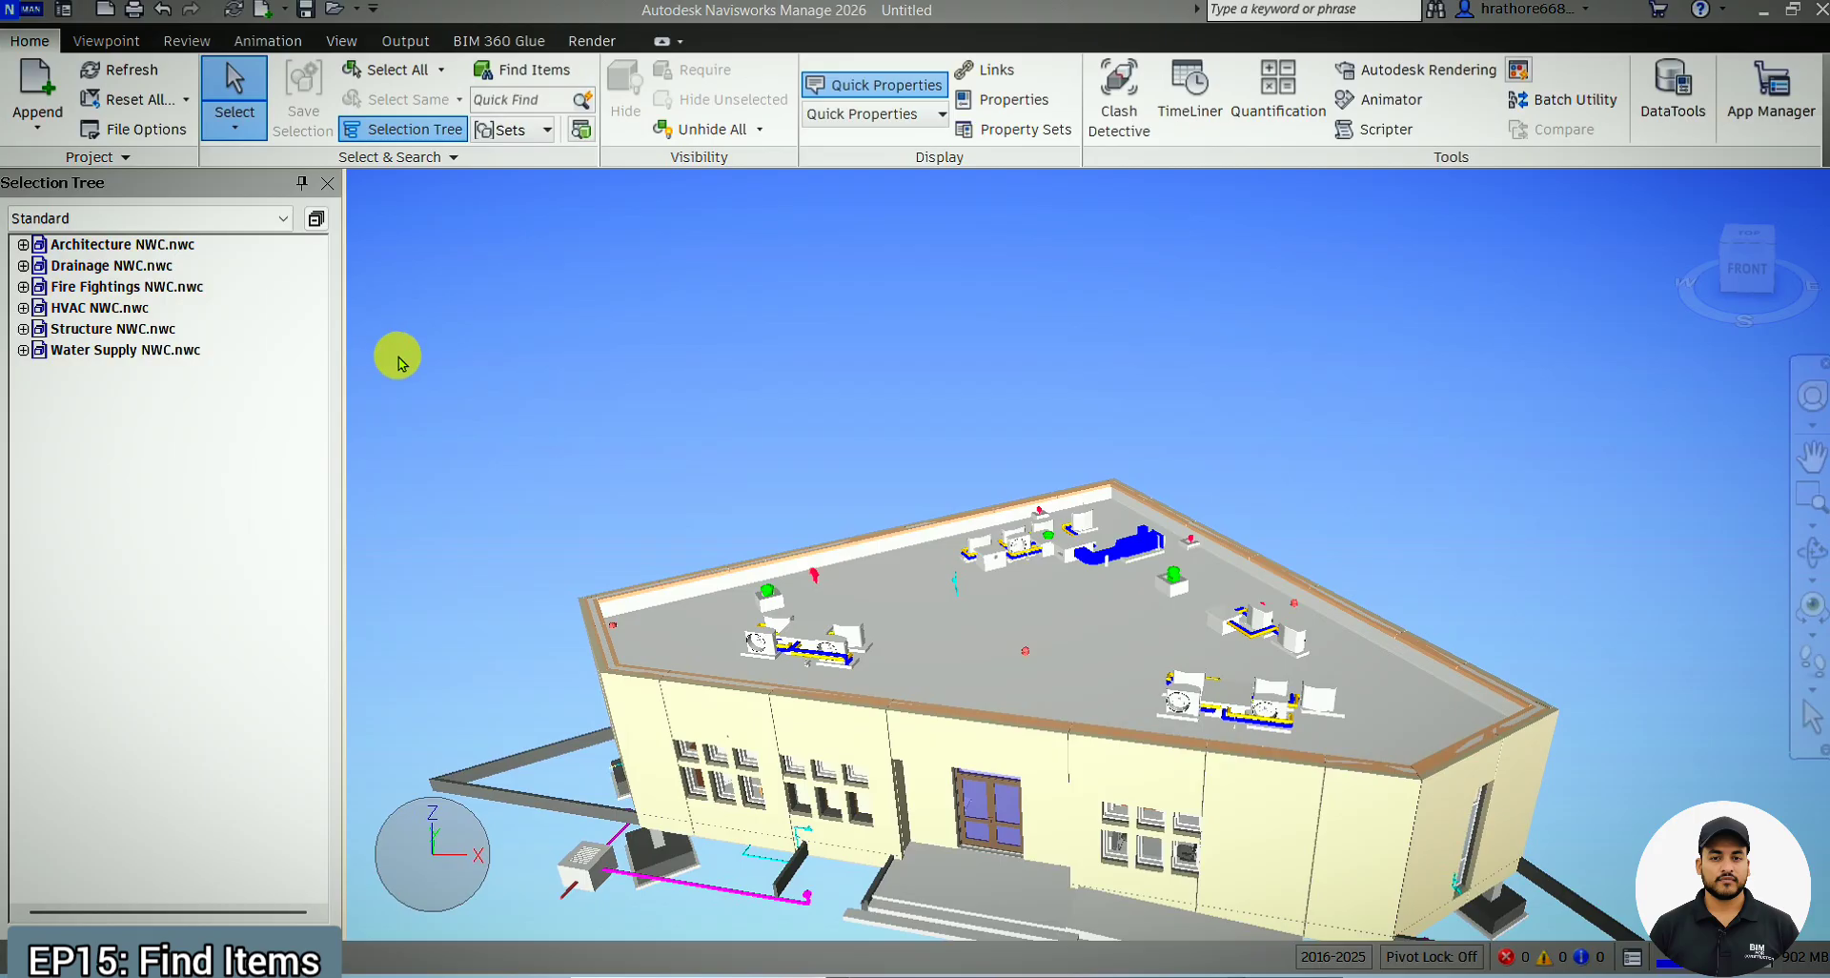
click(558, 76)
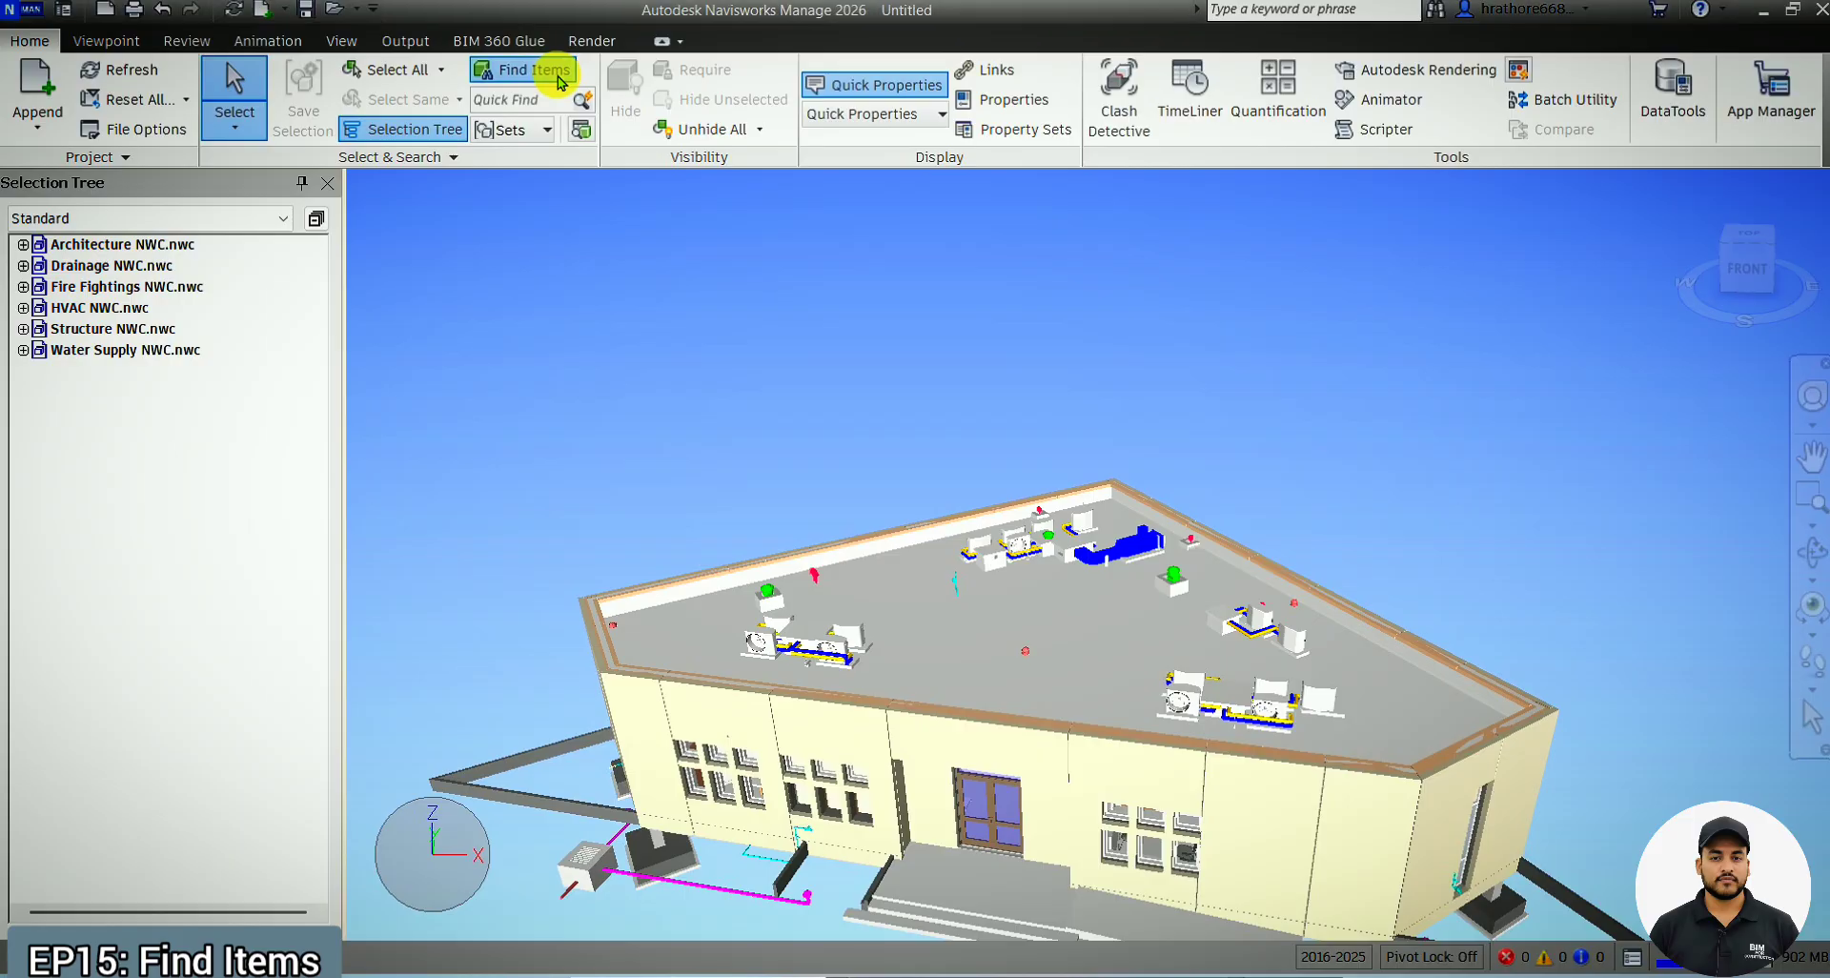
drag(1128, 501, 1095, 240)
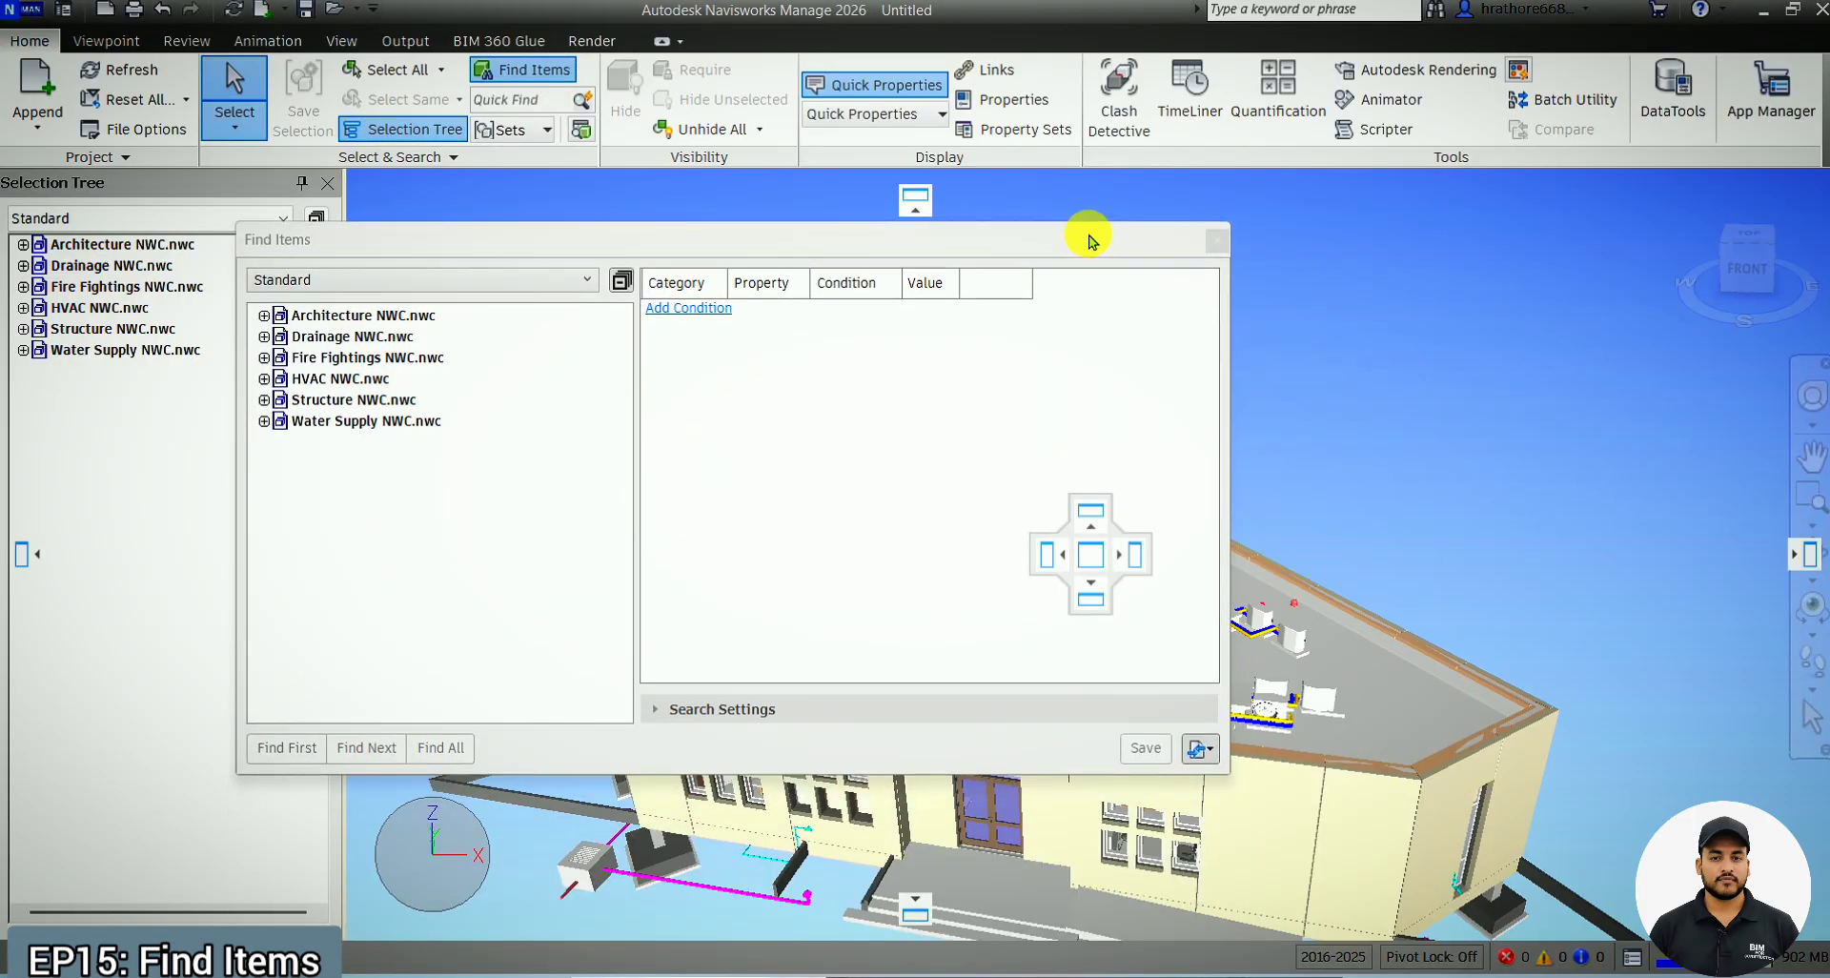
click(386, 380)
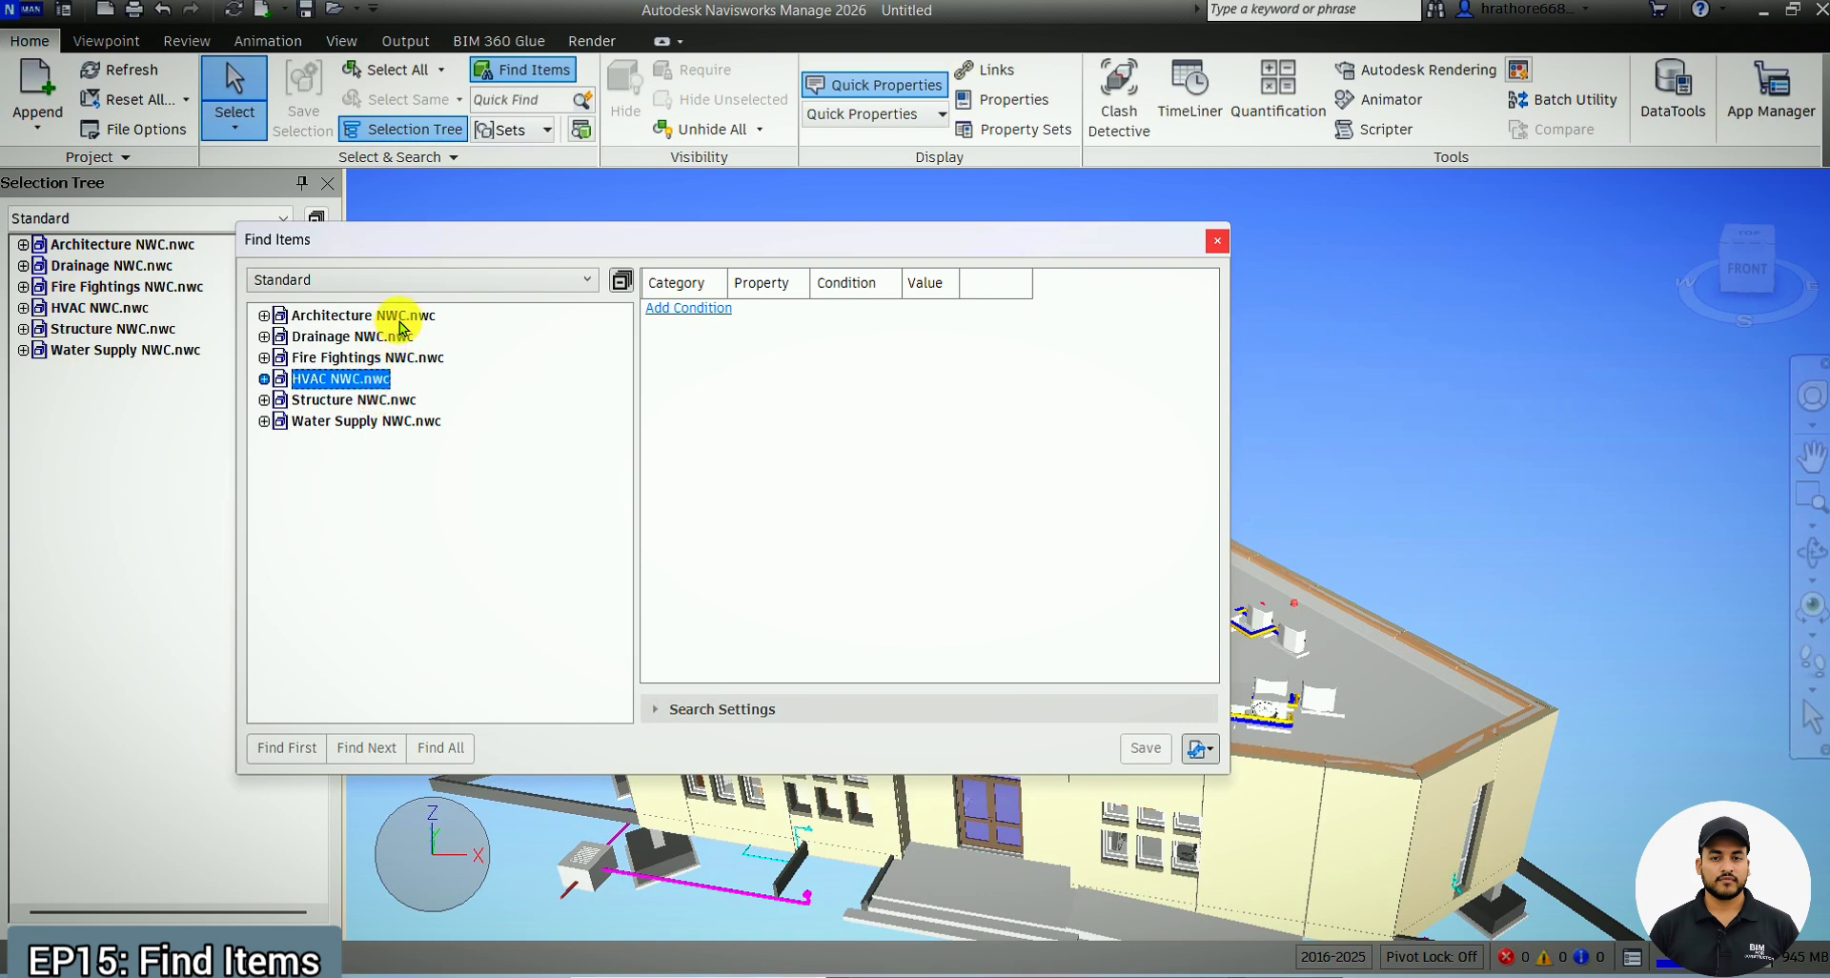
ctrl+click(362, 336)
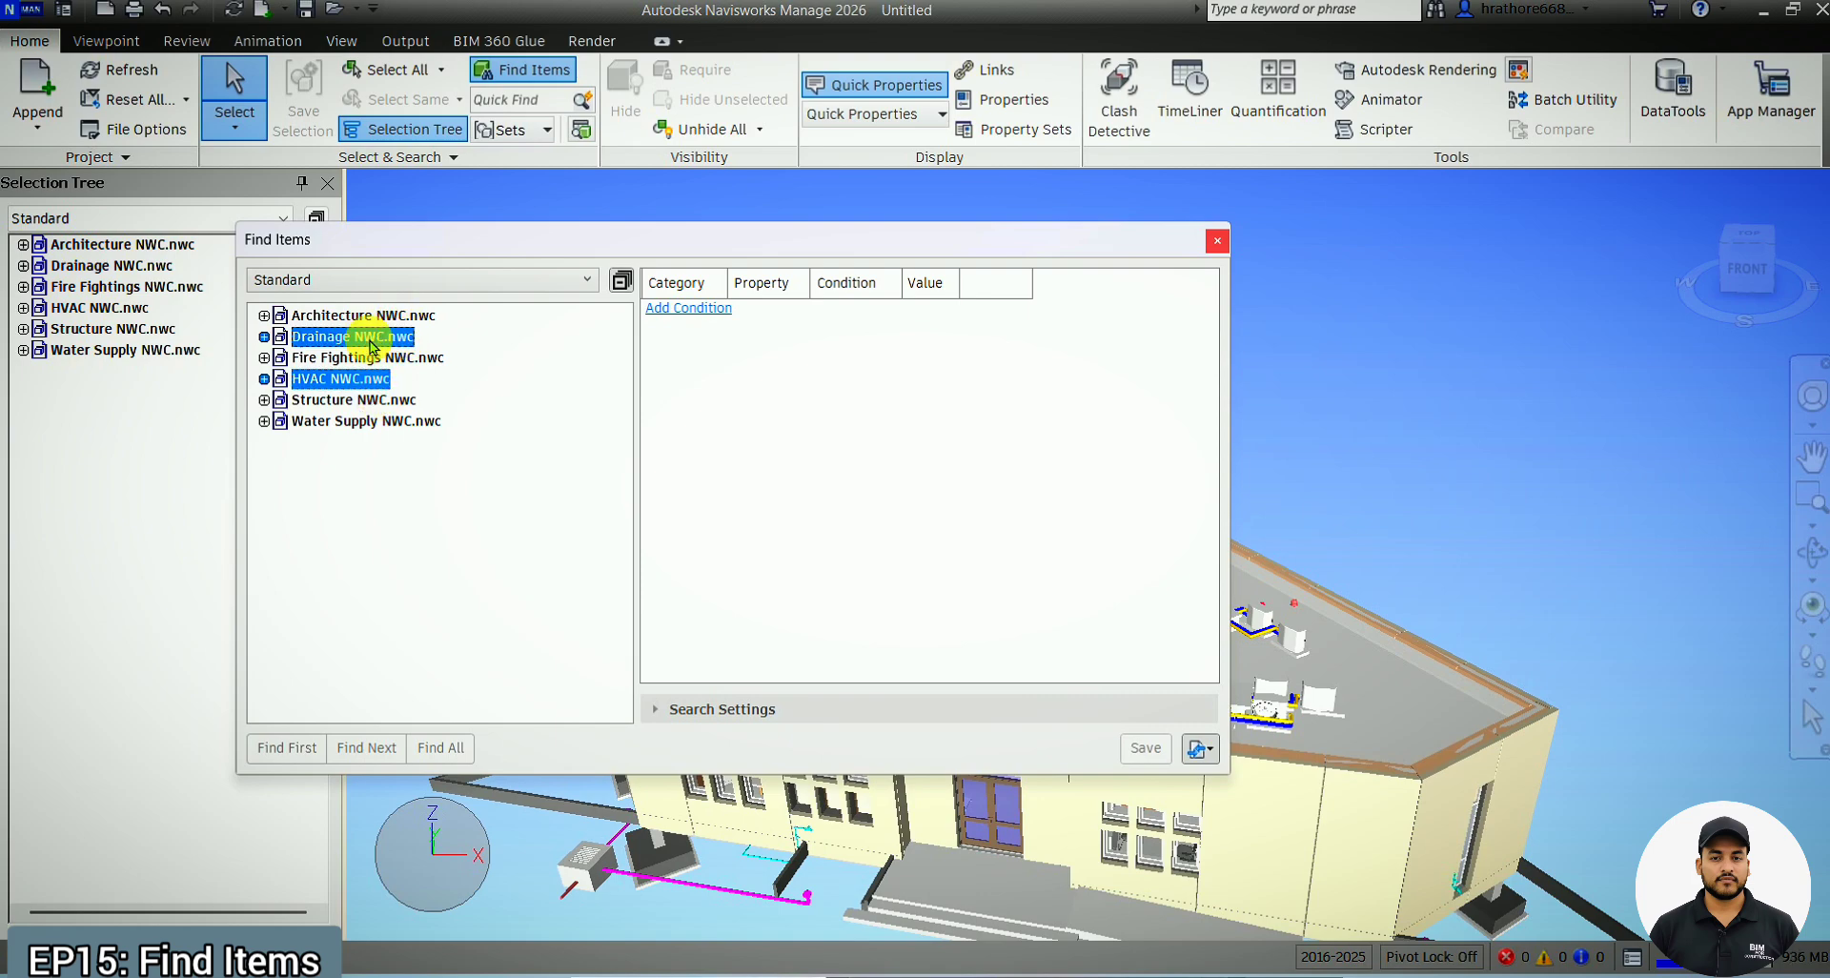
click(362, 397)
click(360, 379)
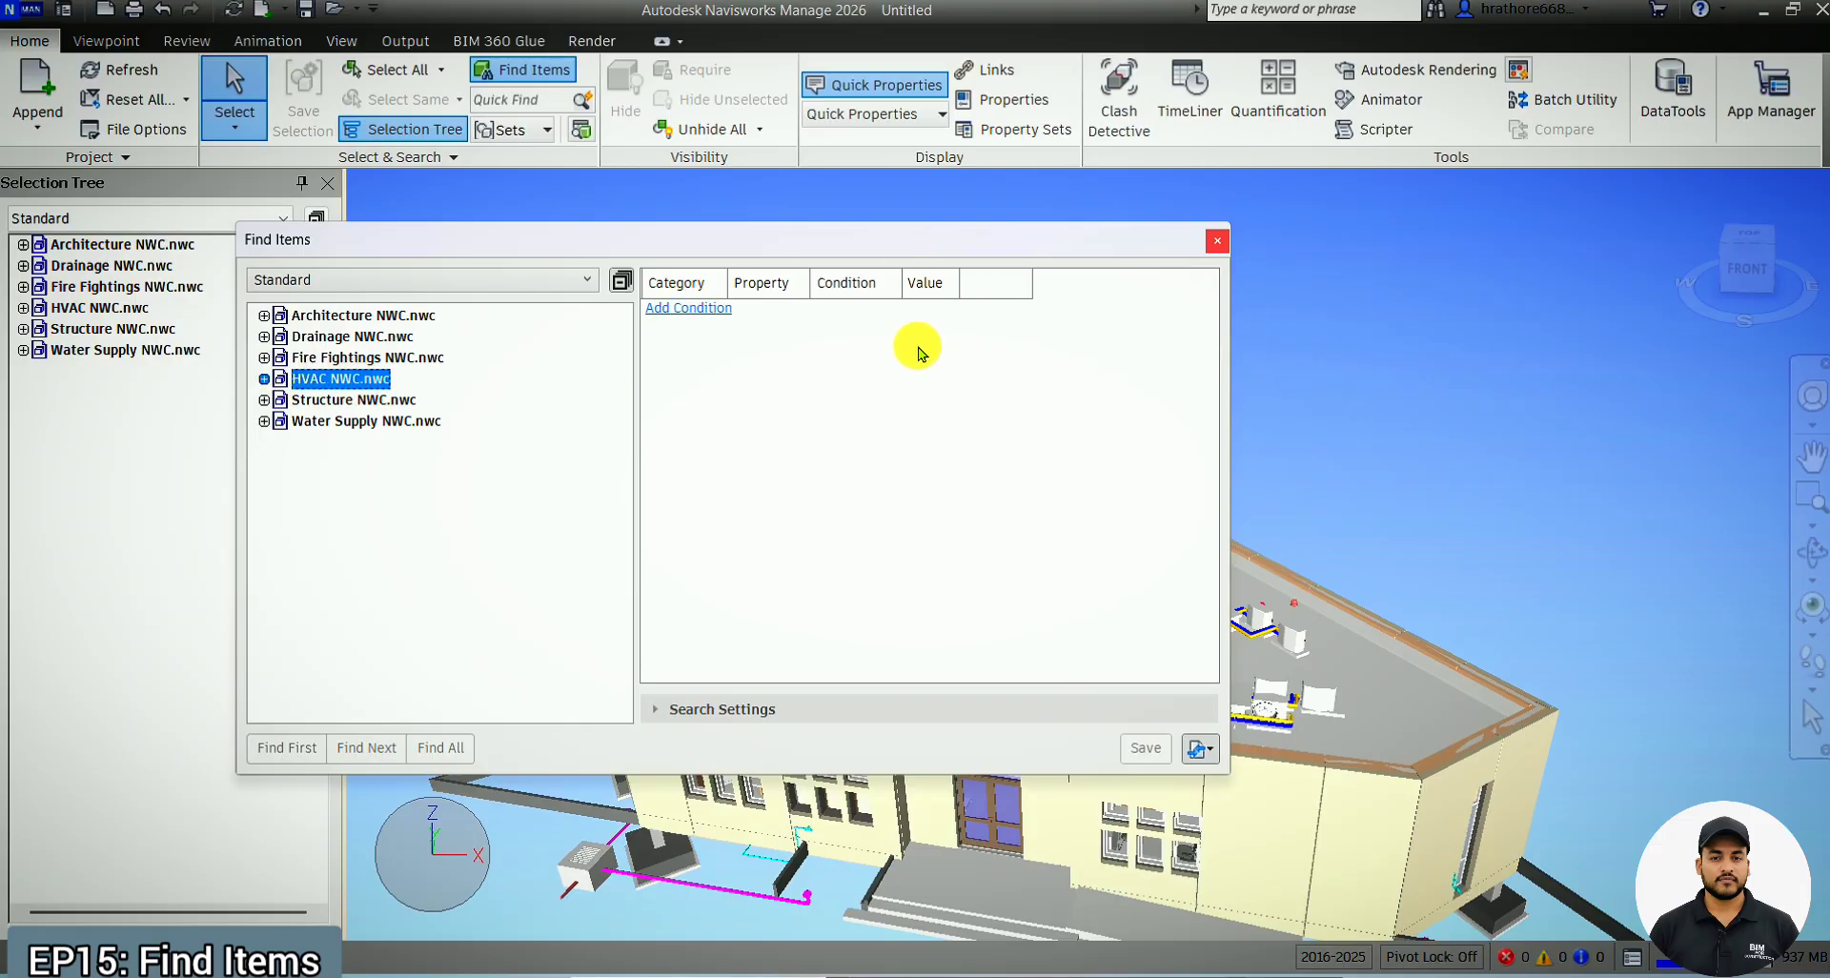
click(1216, 241)
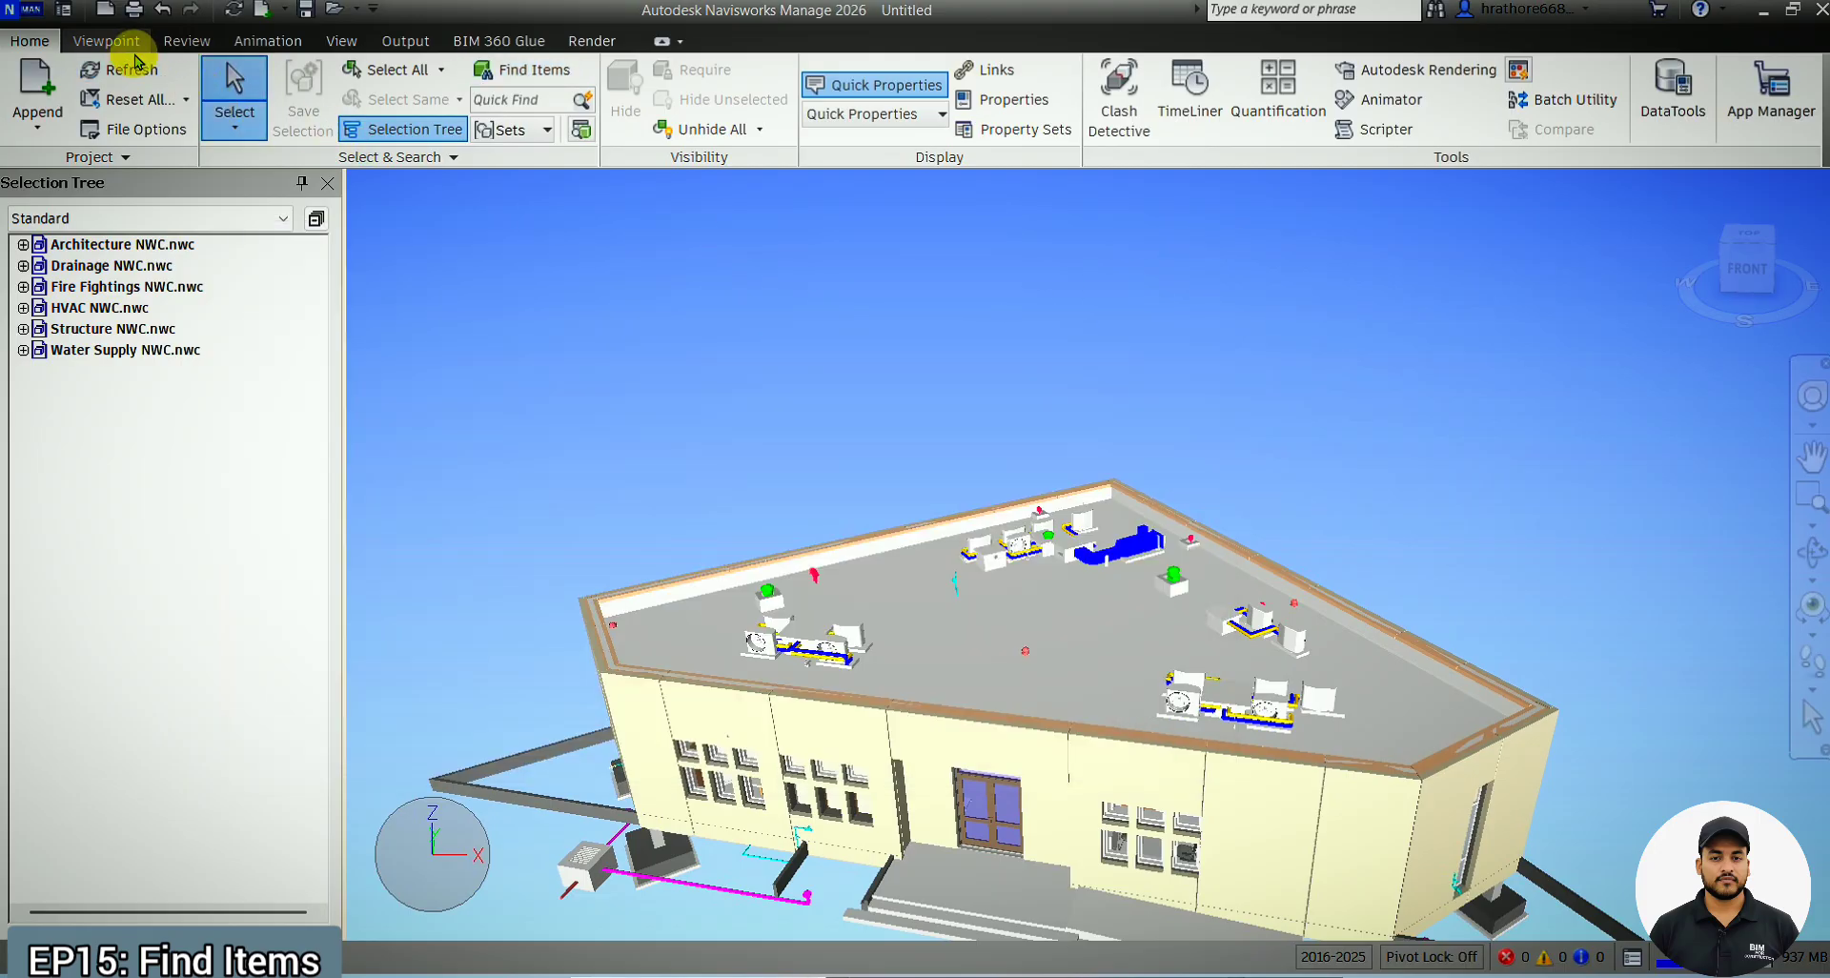
Enable sectioning, lower the top section plane through the roof to expose the ceiling-level services, and hide the plane's move gizmo
click(106, 40)
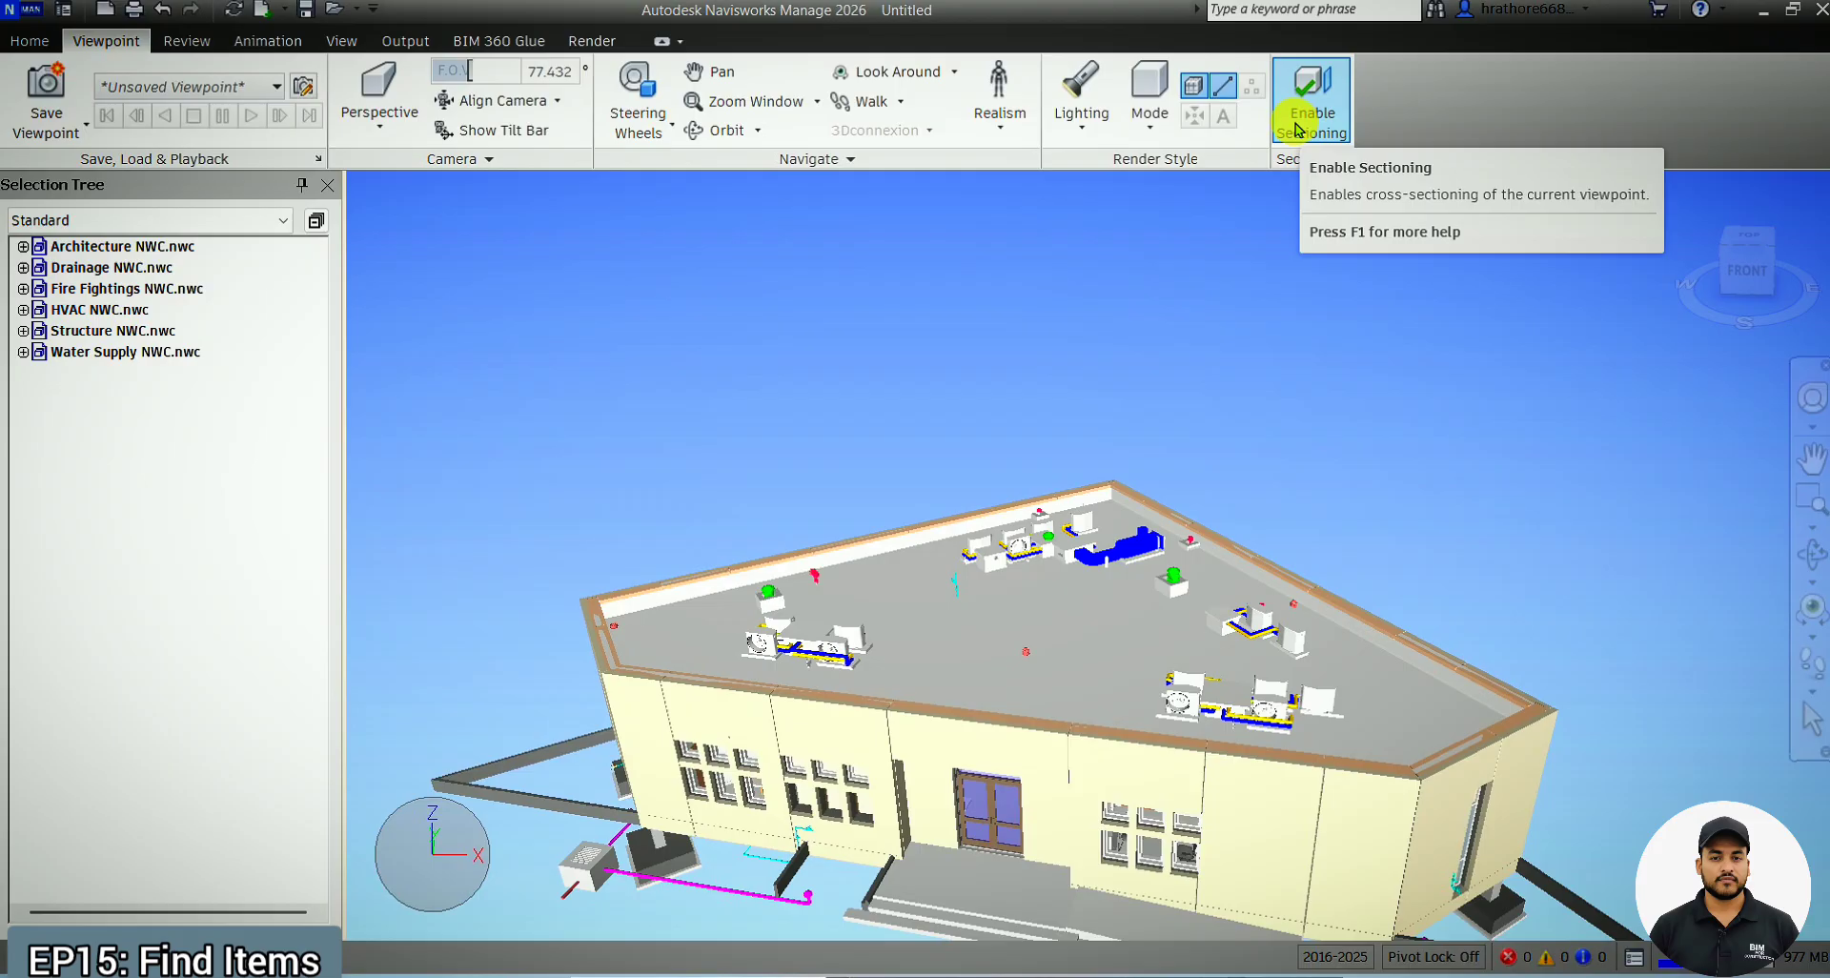
click(1308, 95)
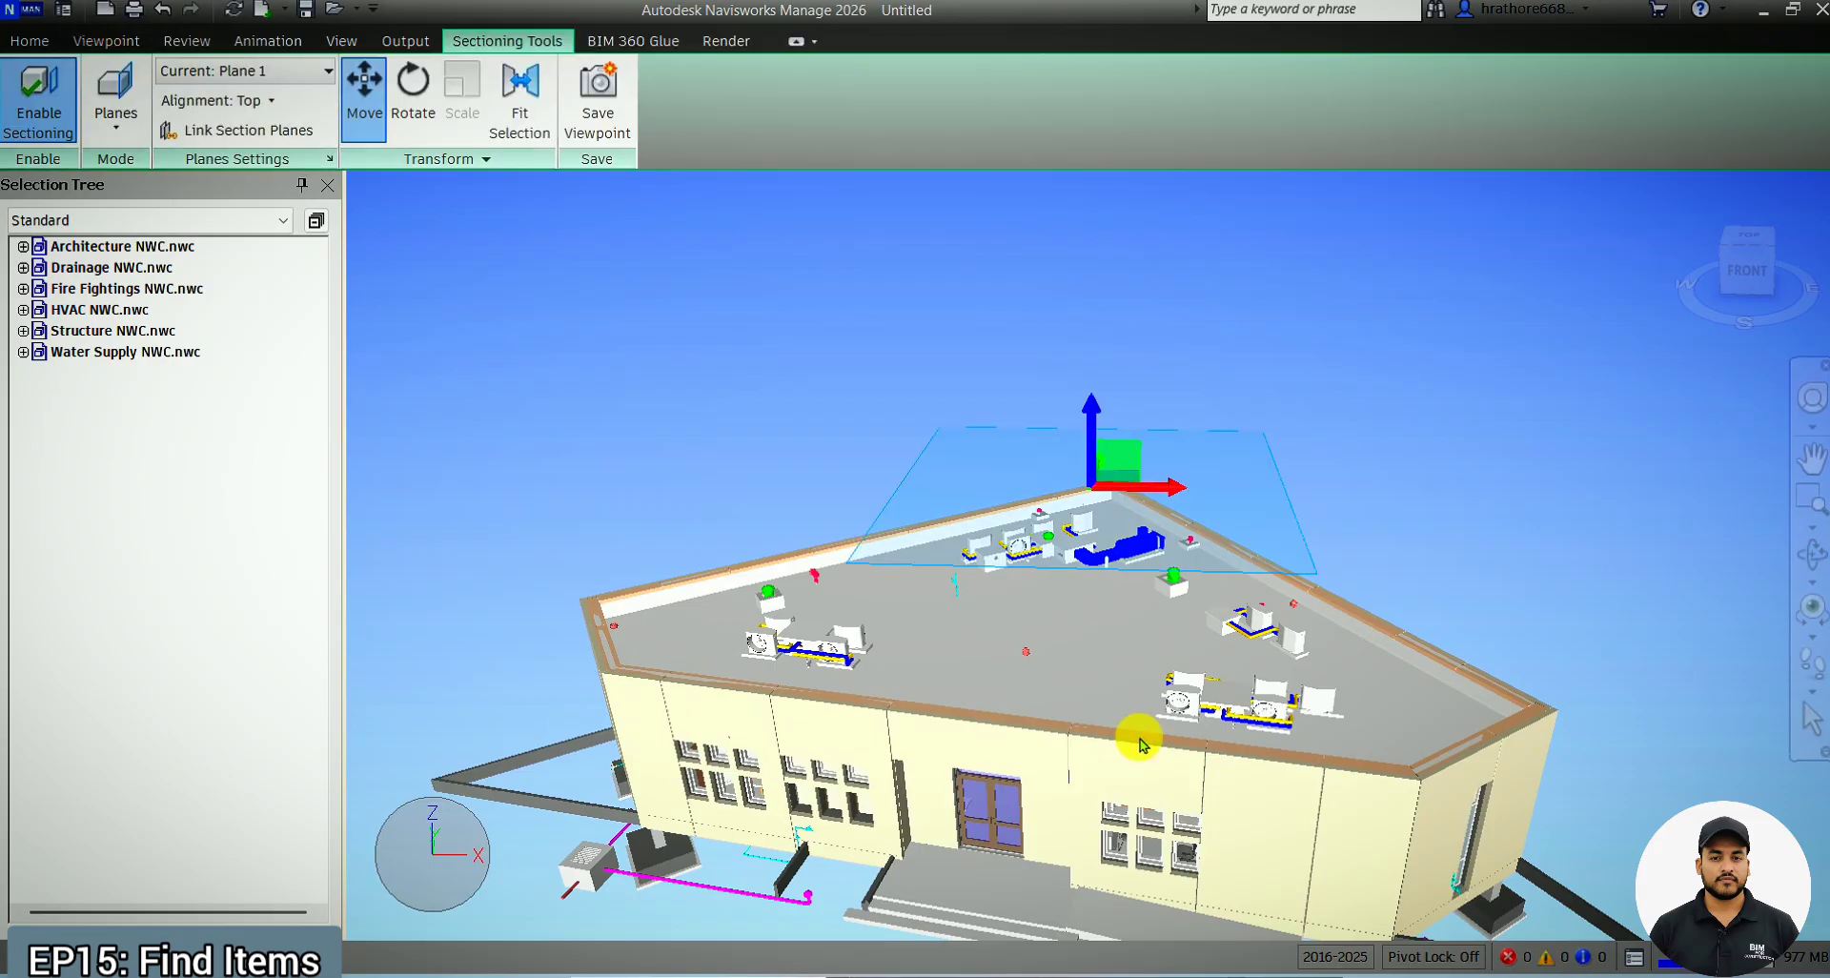
scroll(1091, 606, up, 3)
drag(1089, 424, 1119, 665)
scroll(1029, 839, up, 3)
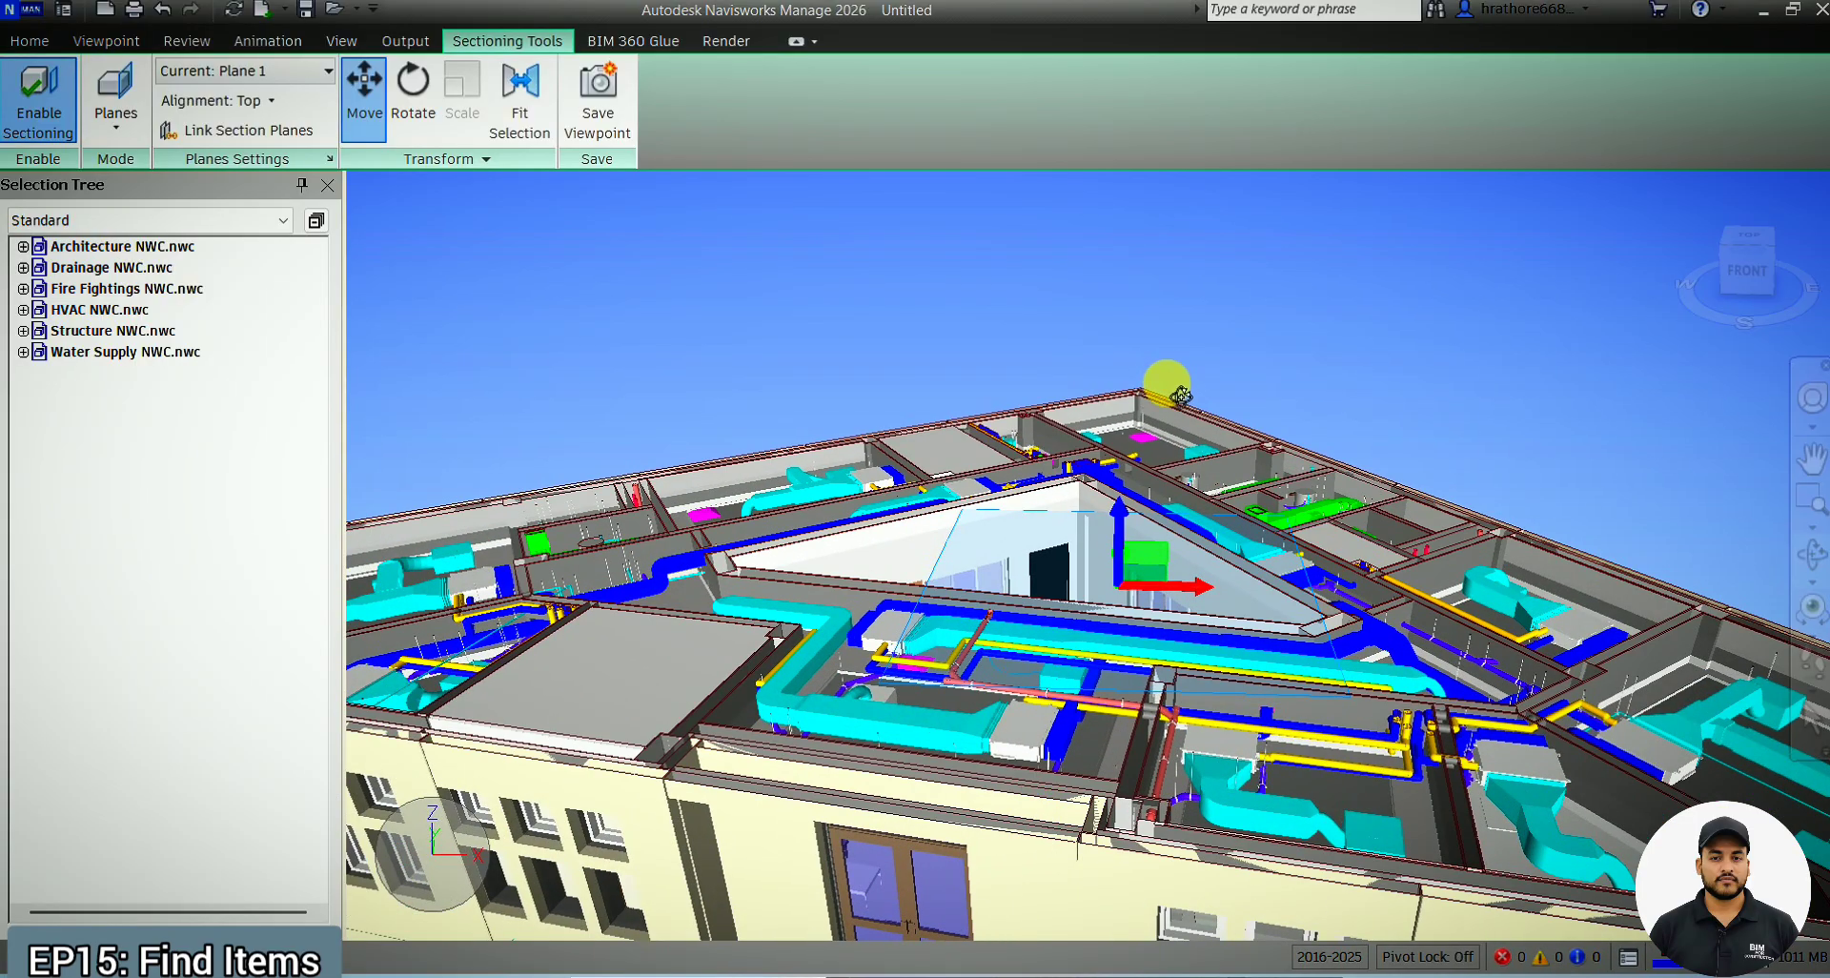
scroll(1182, 395, up, 6)
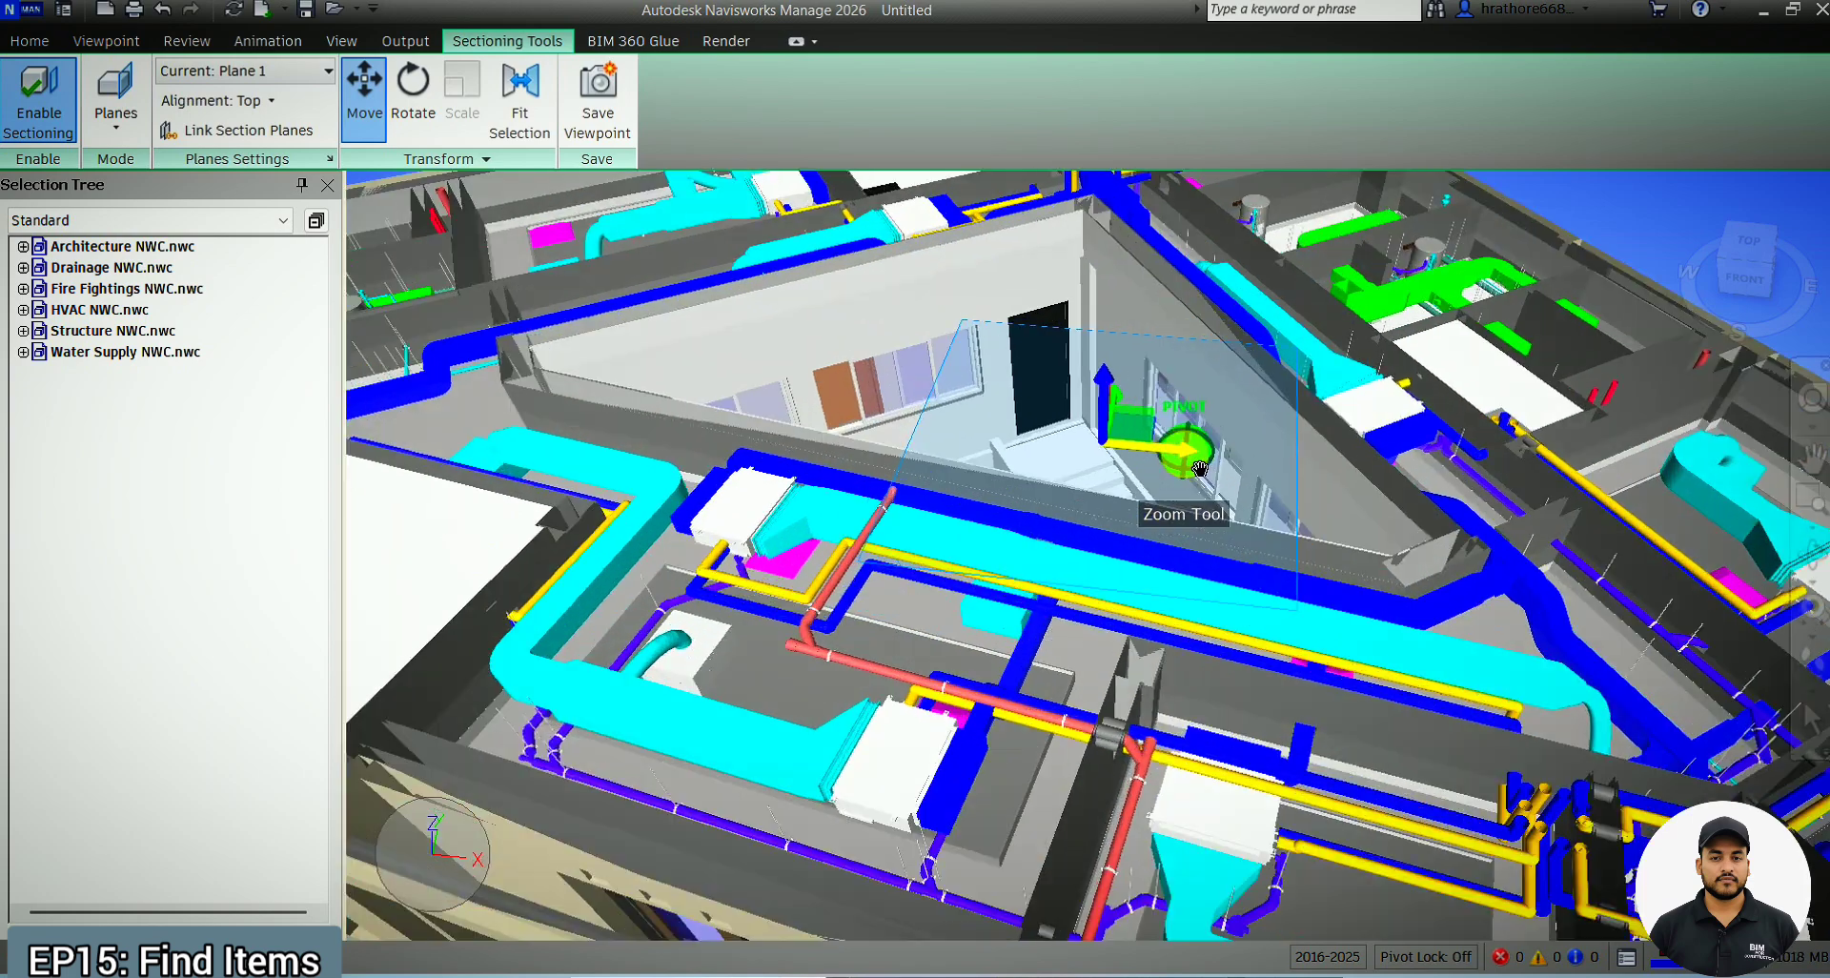
click(364, 95)
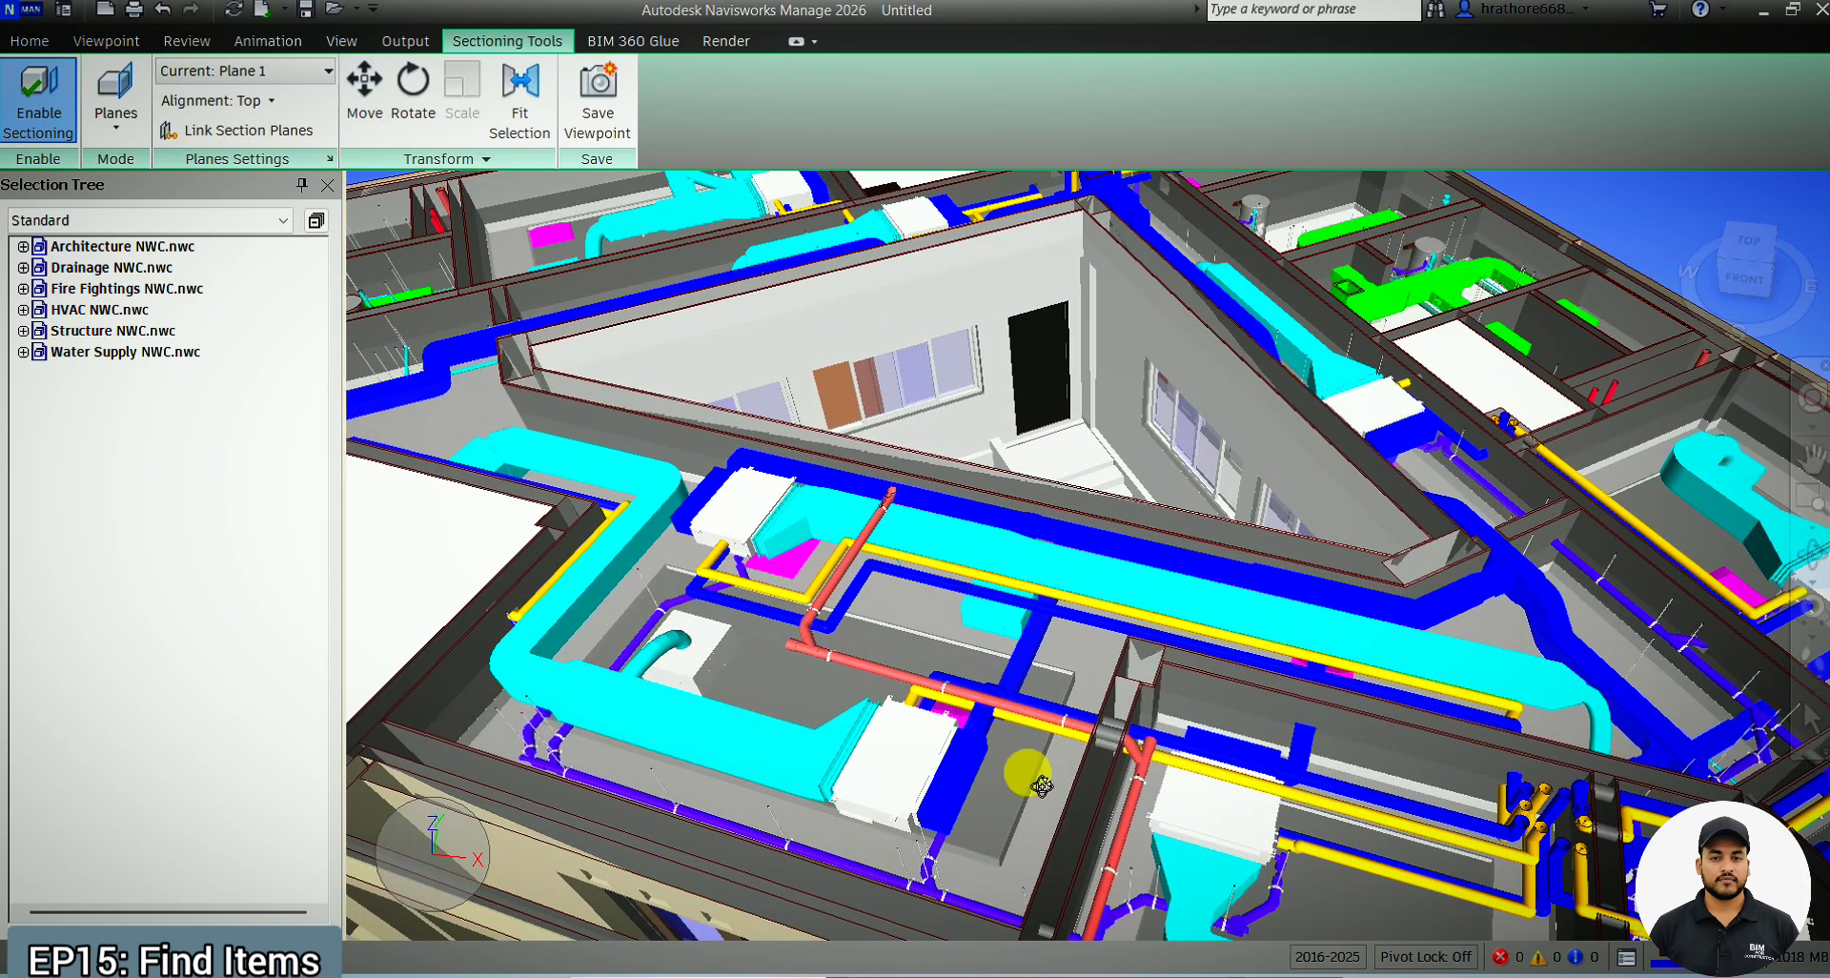
Display the Properties window and narrow it to leave more room for the model
click(53, 43)
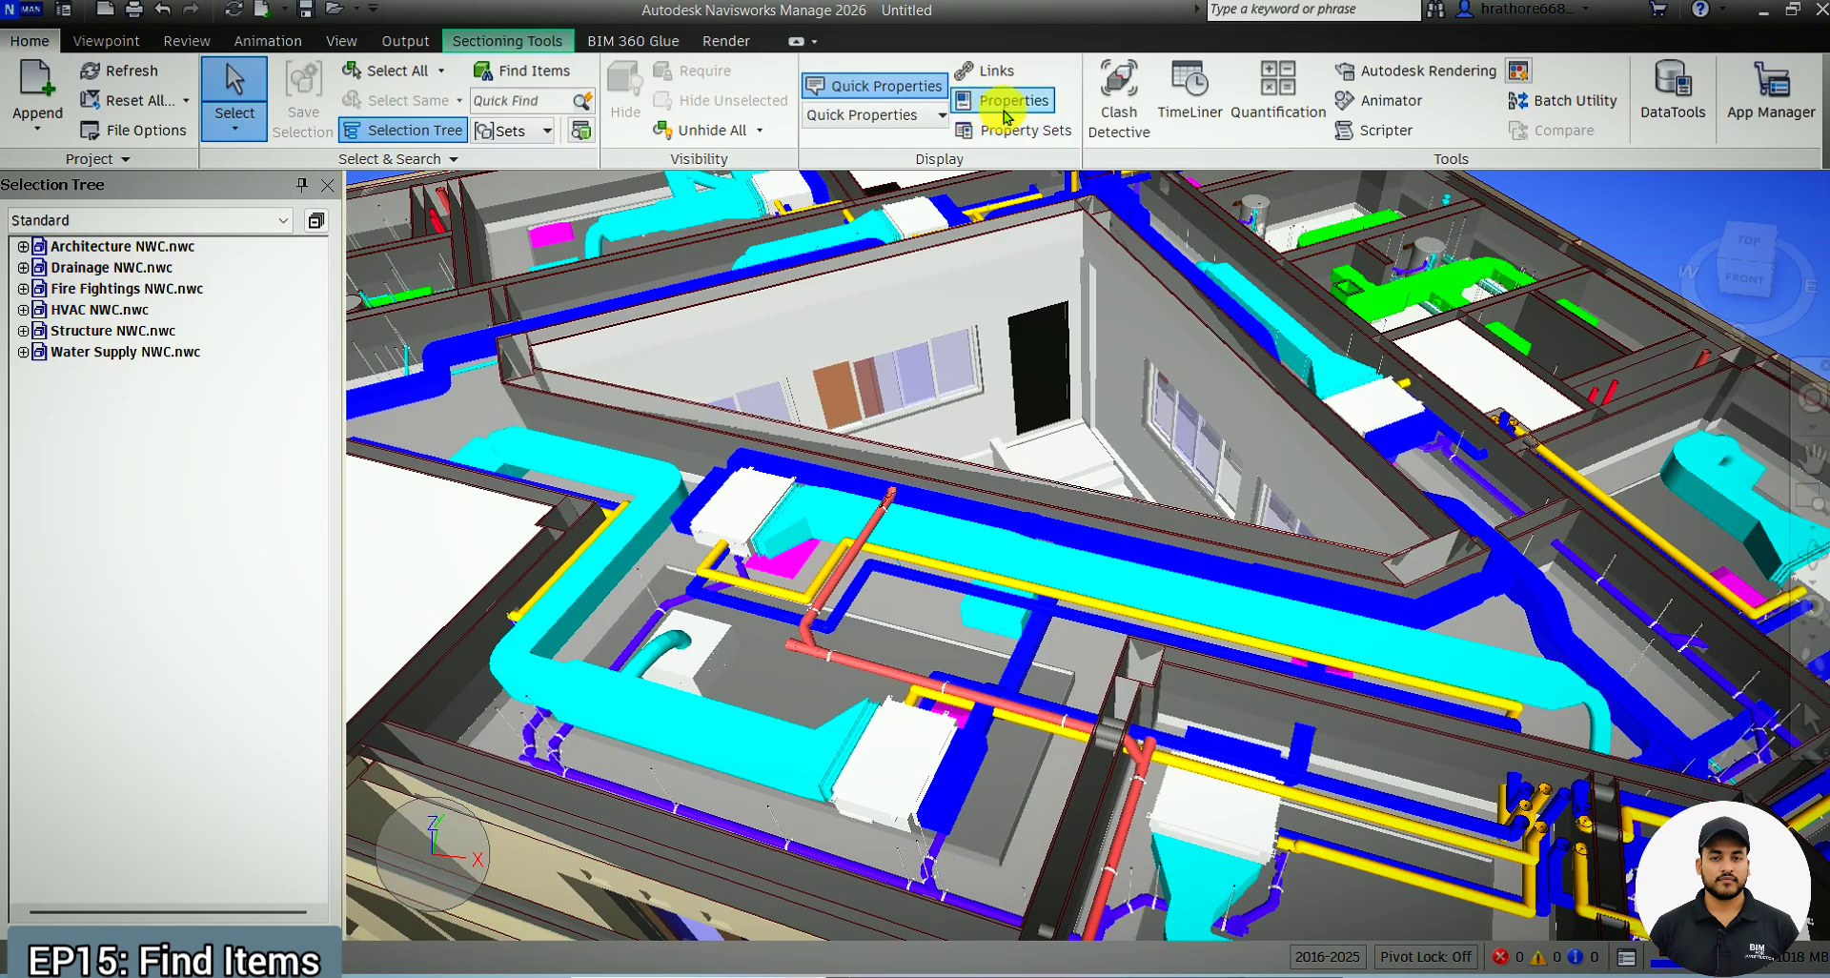
click(1005, 107)
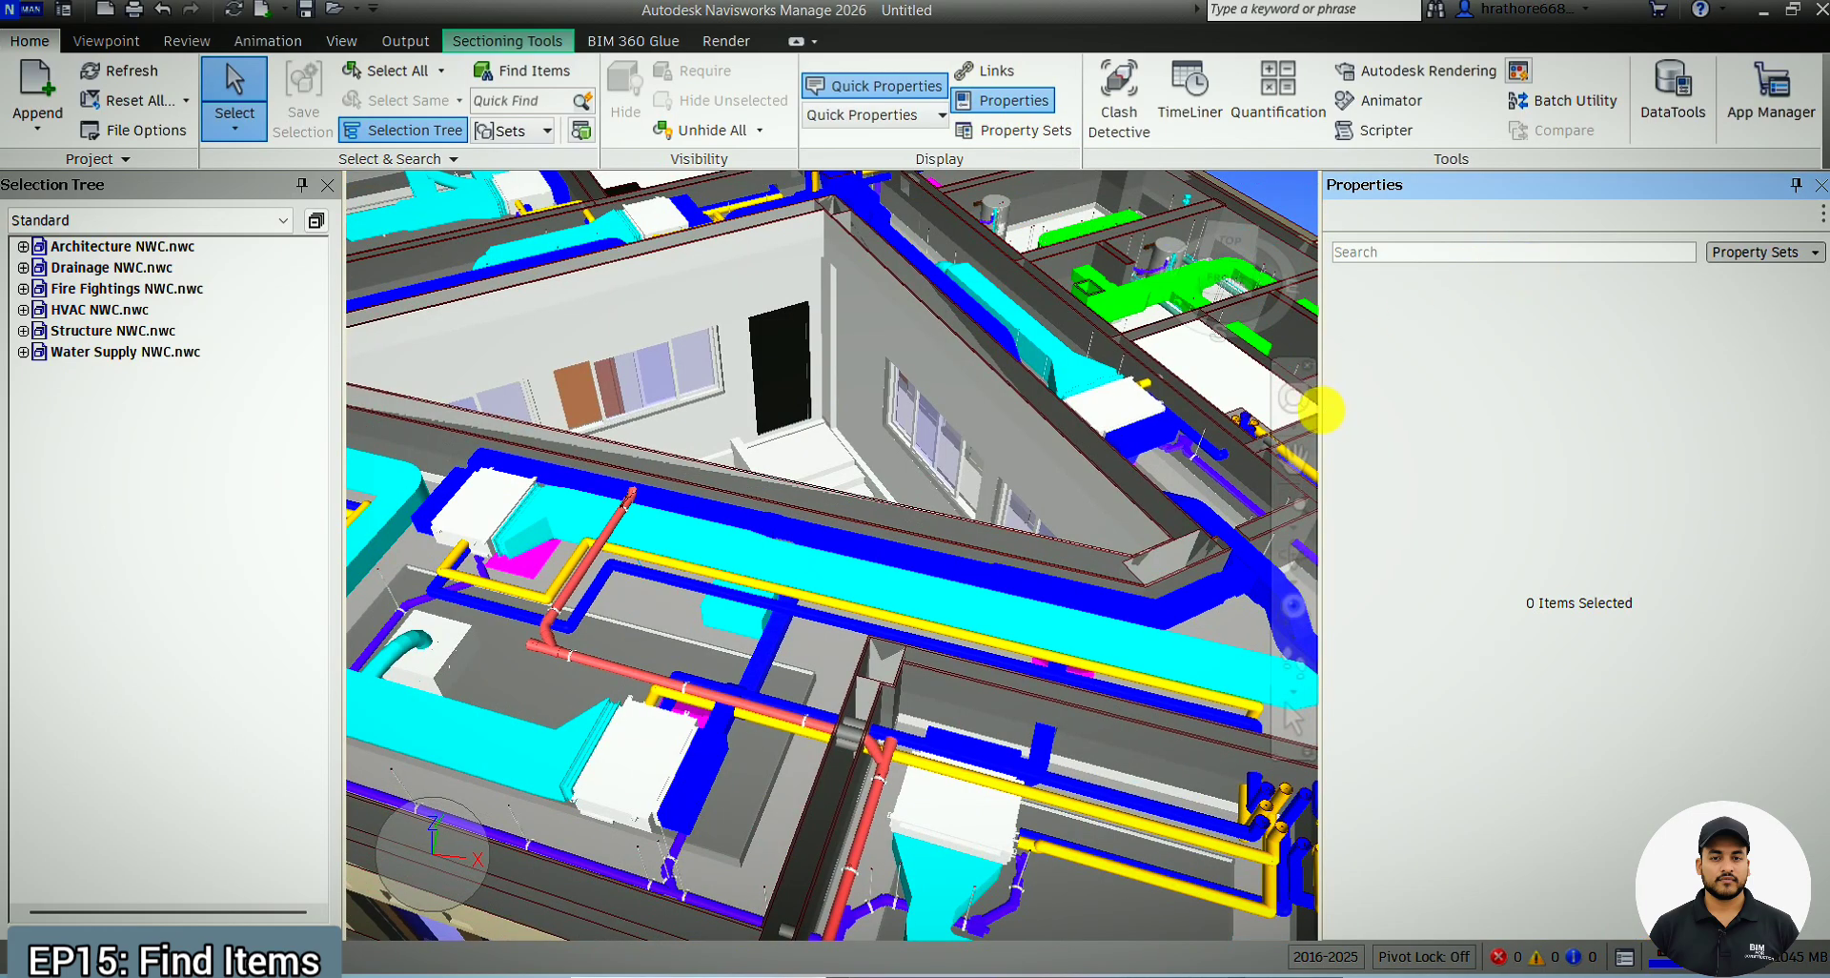
drag(1320, 410, 1412, 410)
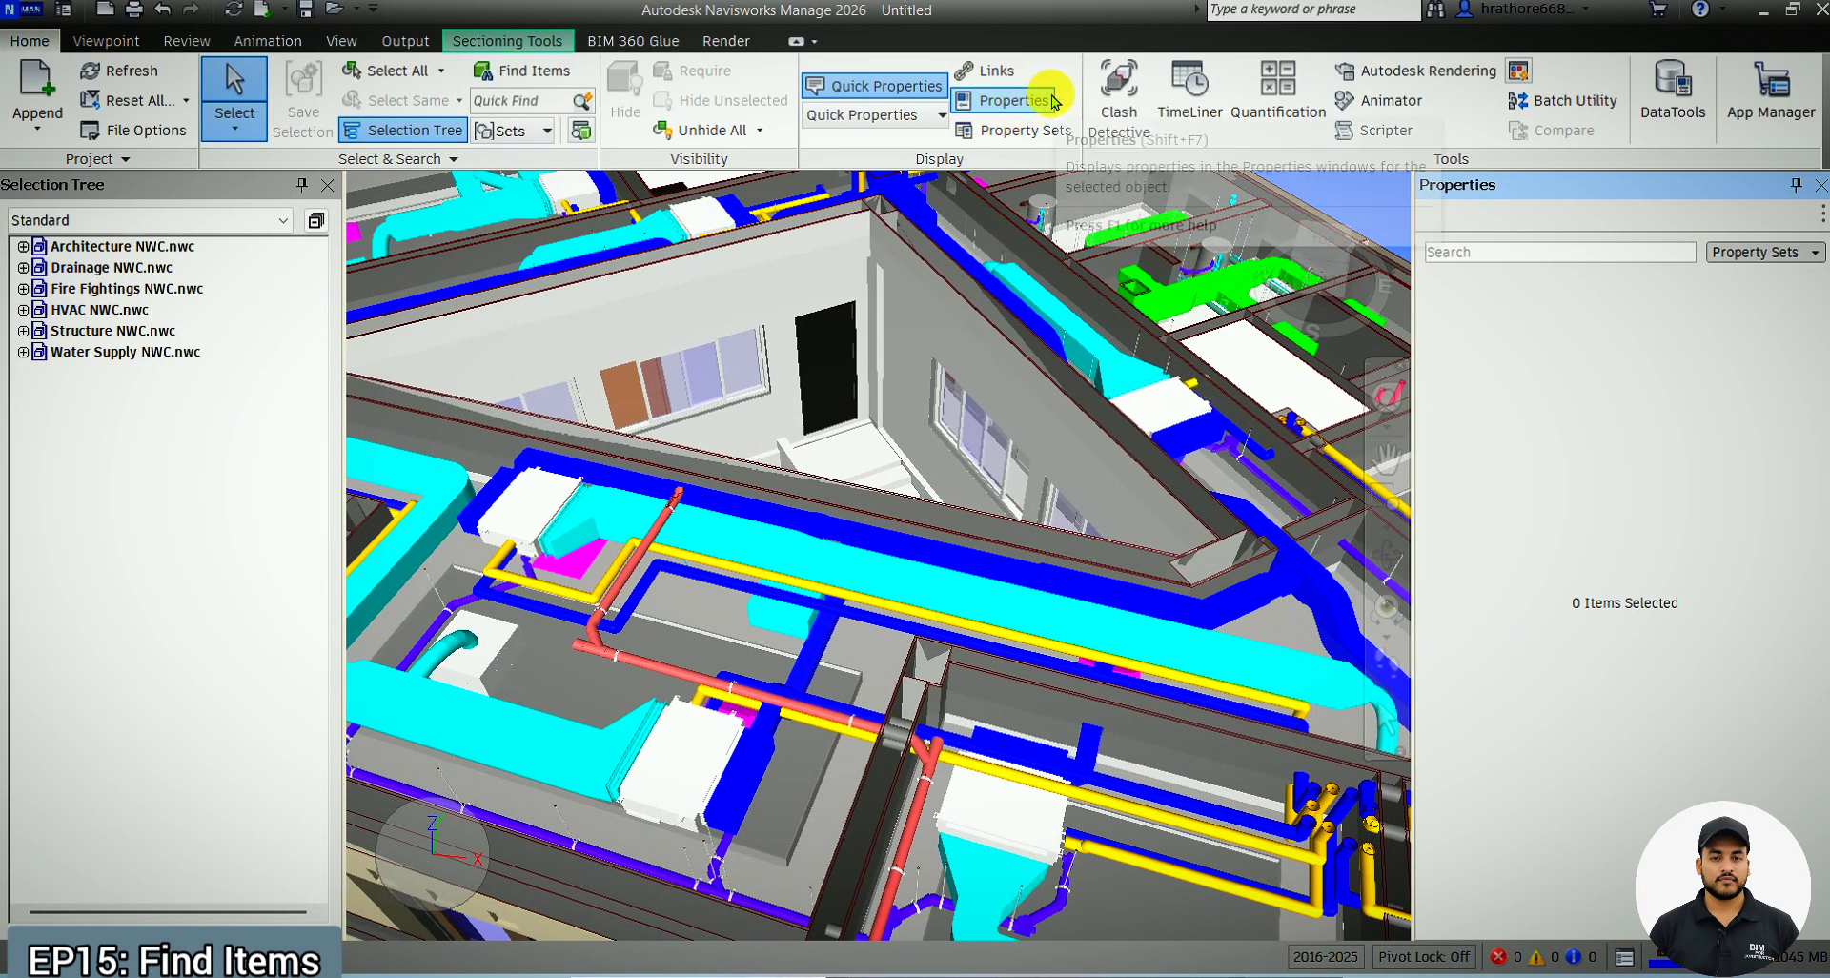
Select the white HVAC_DIZ18_KIZ018 unit near the front wall and examine its Element properties, including the Mark
scroll(705, 757, up, 5)
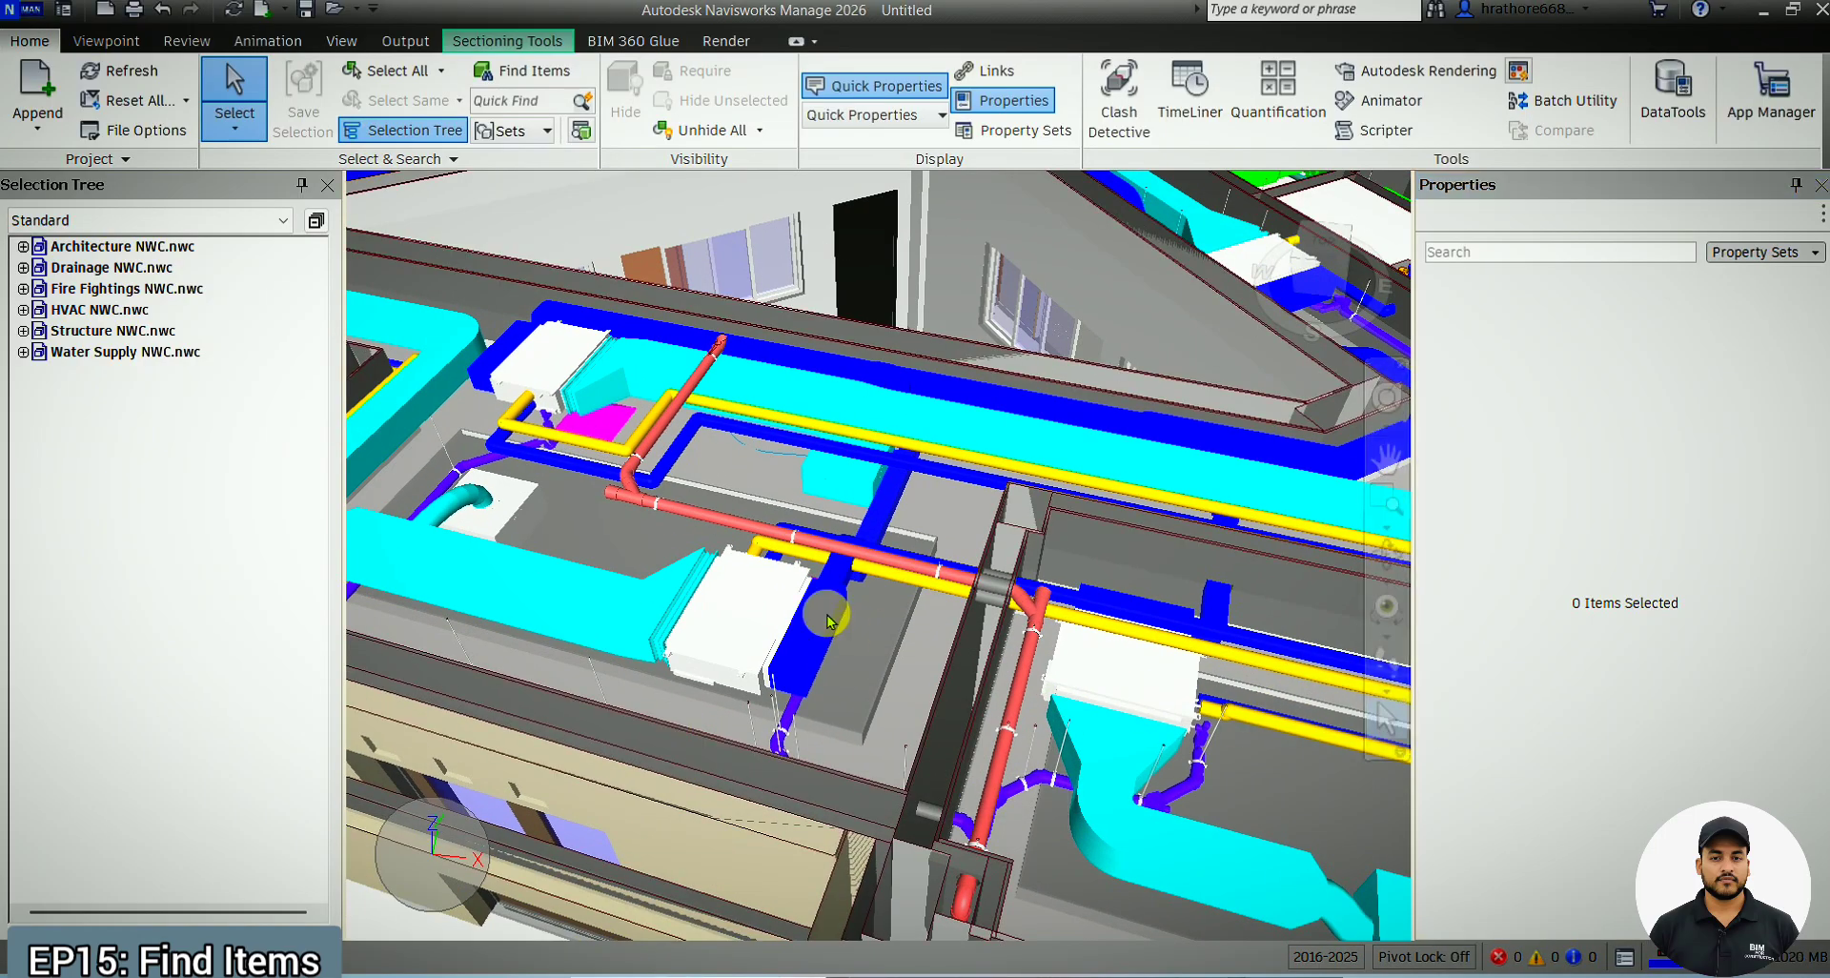
mouse_move(824, 617)
mouse_move(761, 610)
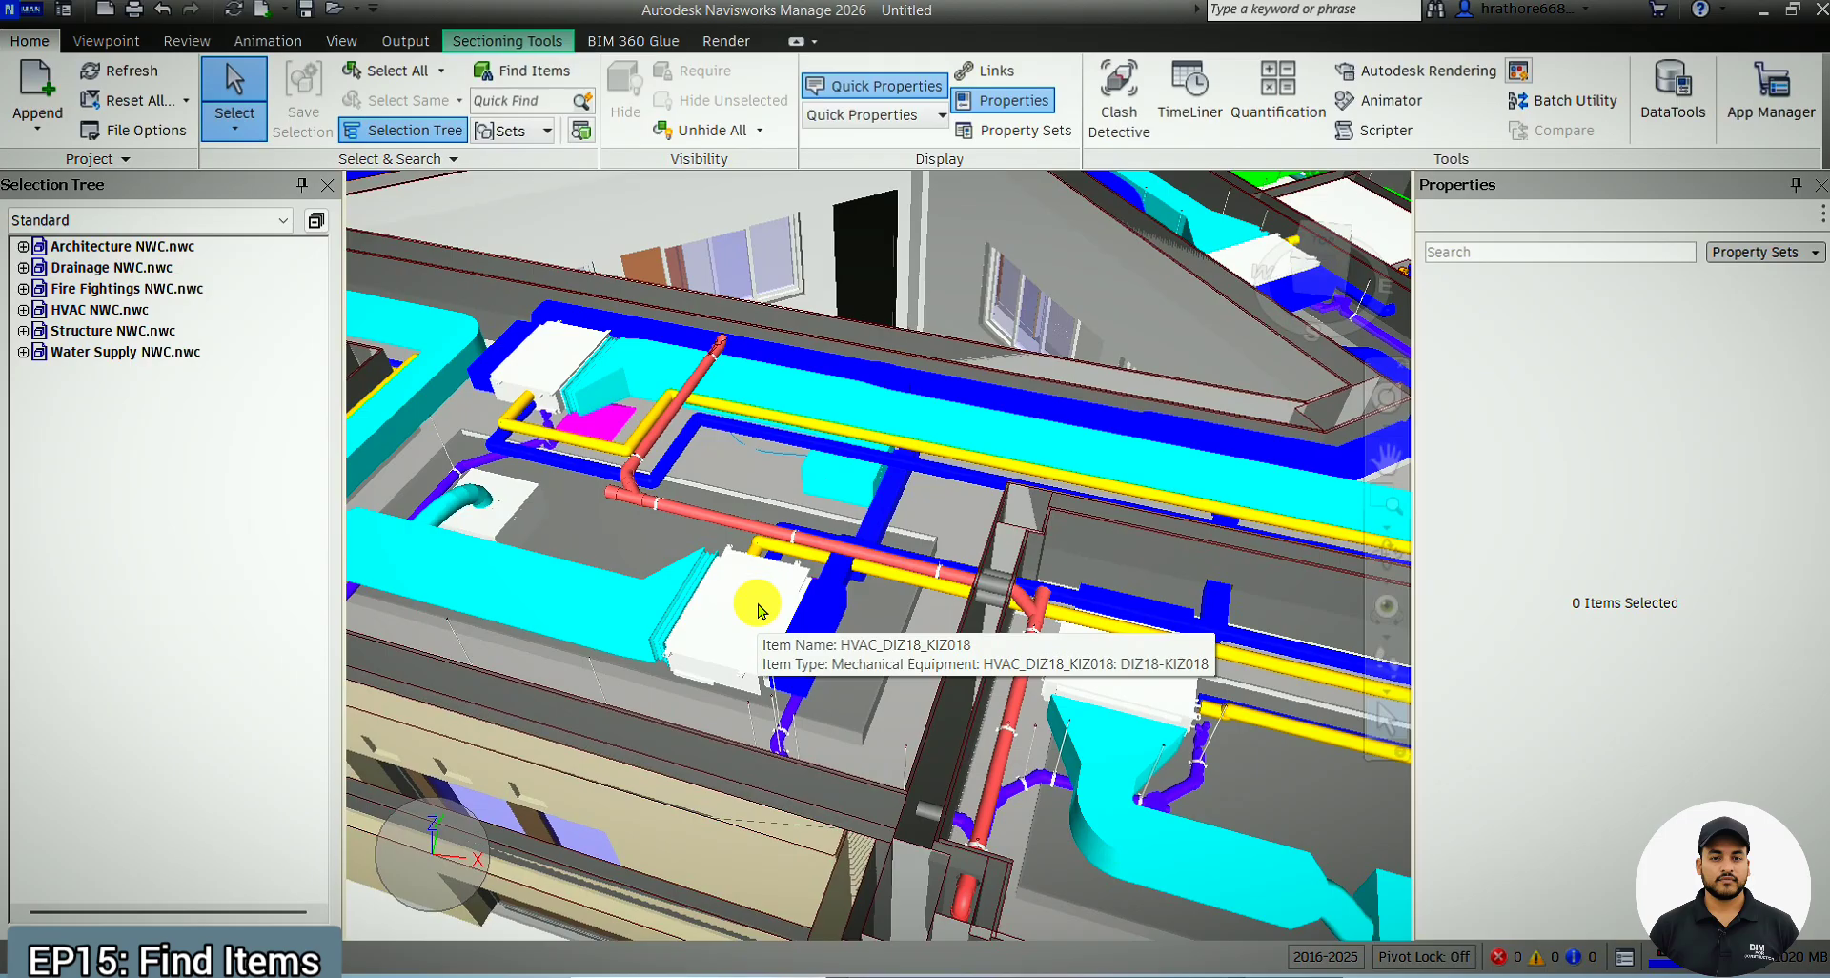
click(760, 608)
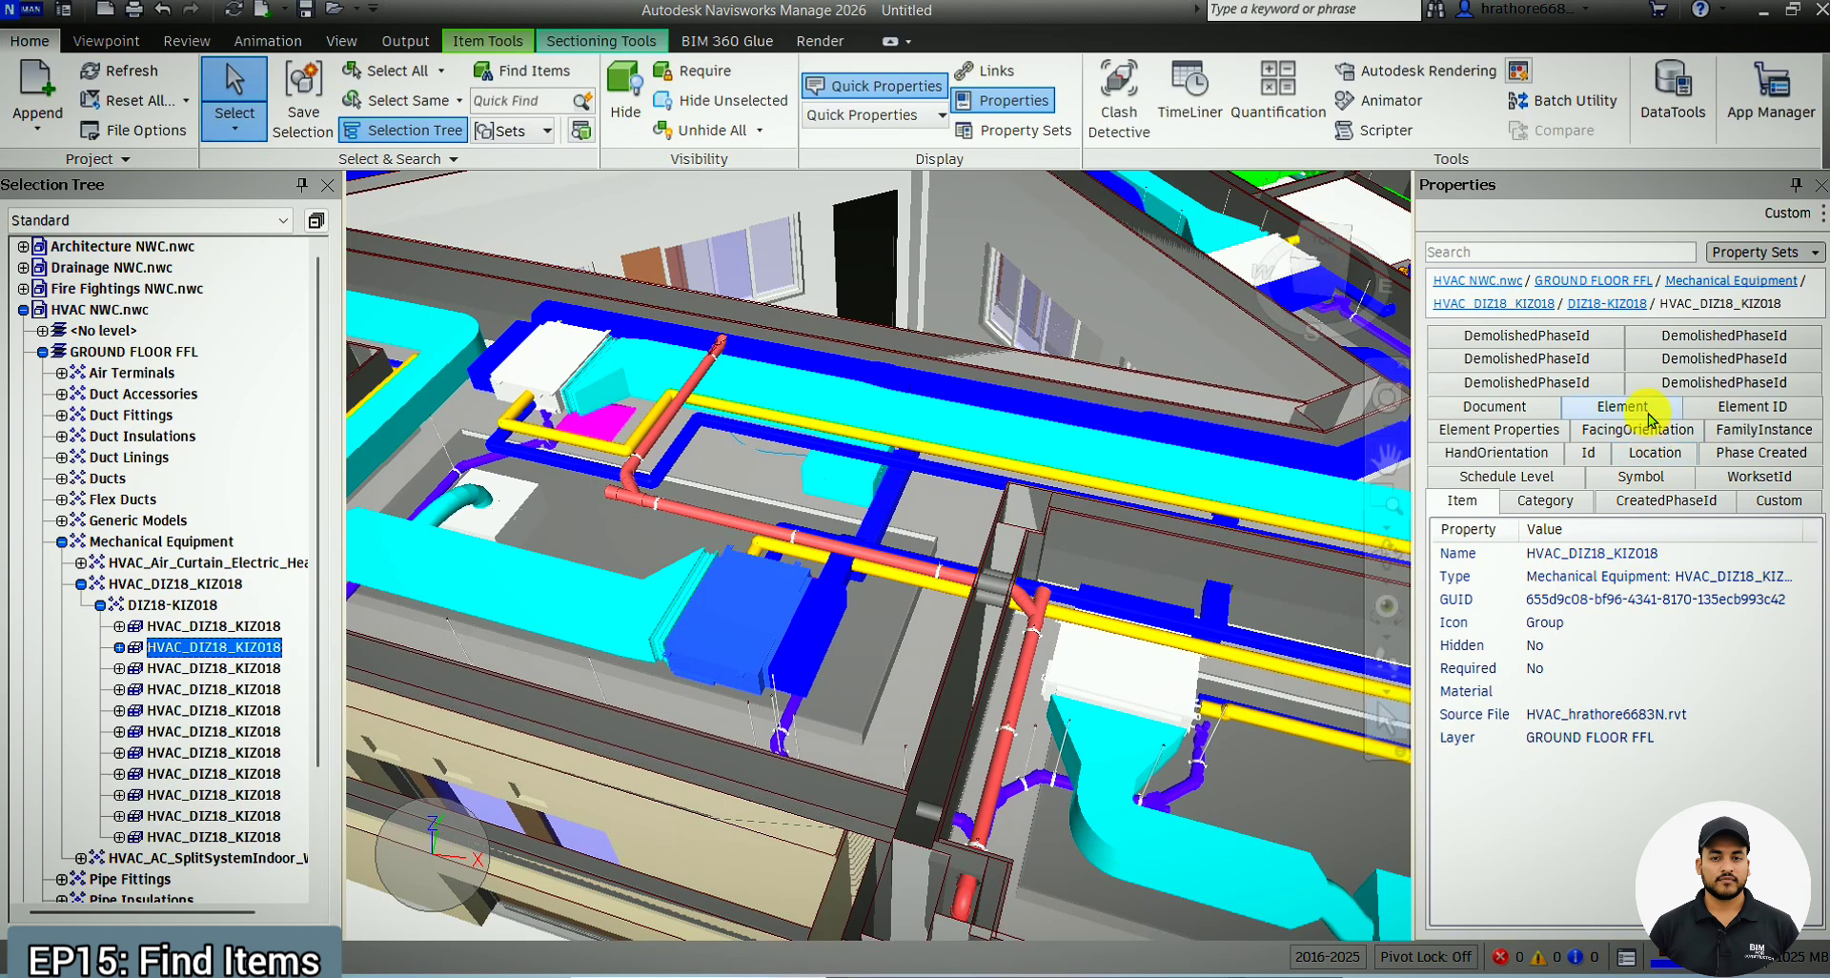
click(1648, 412)
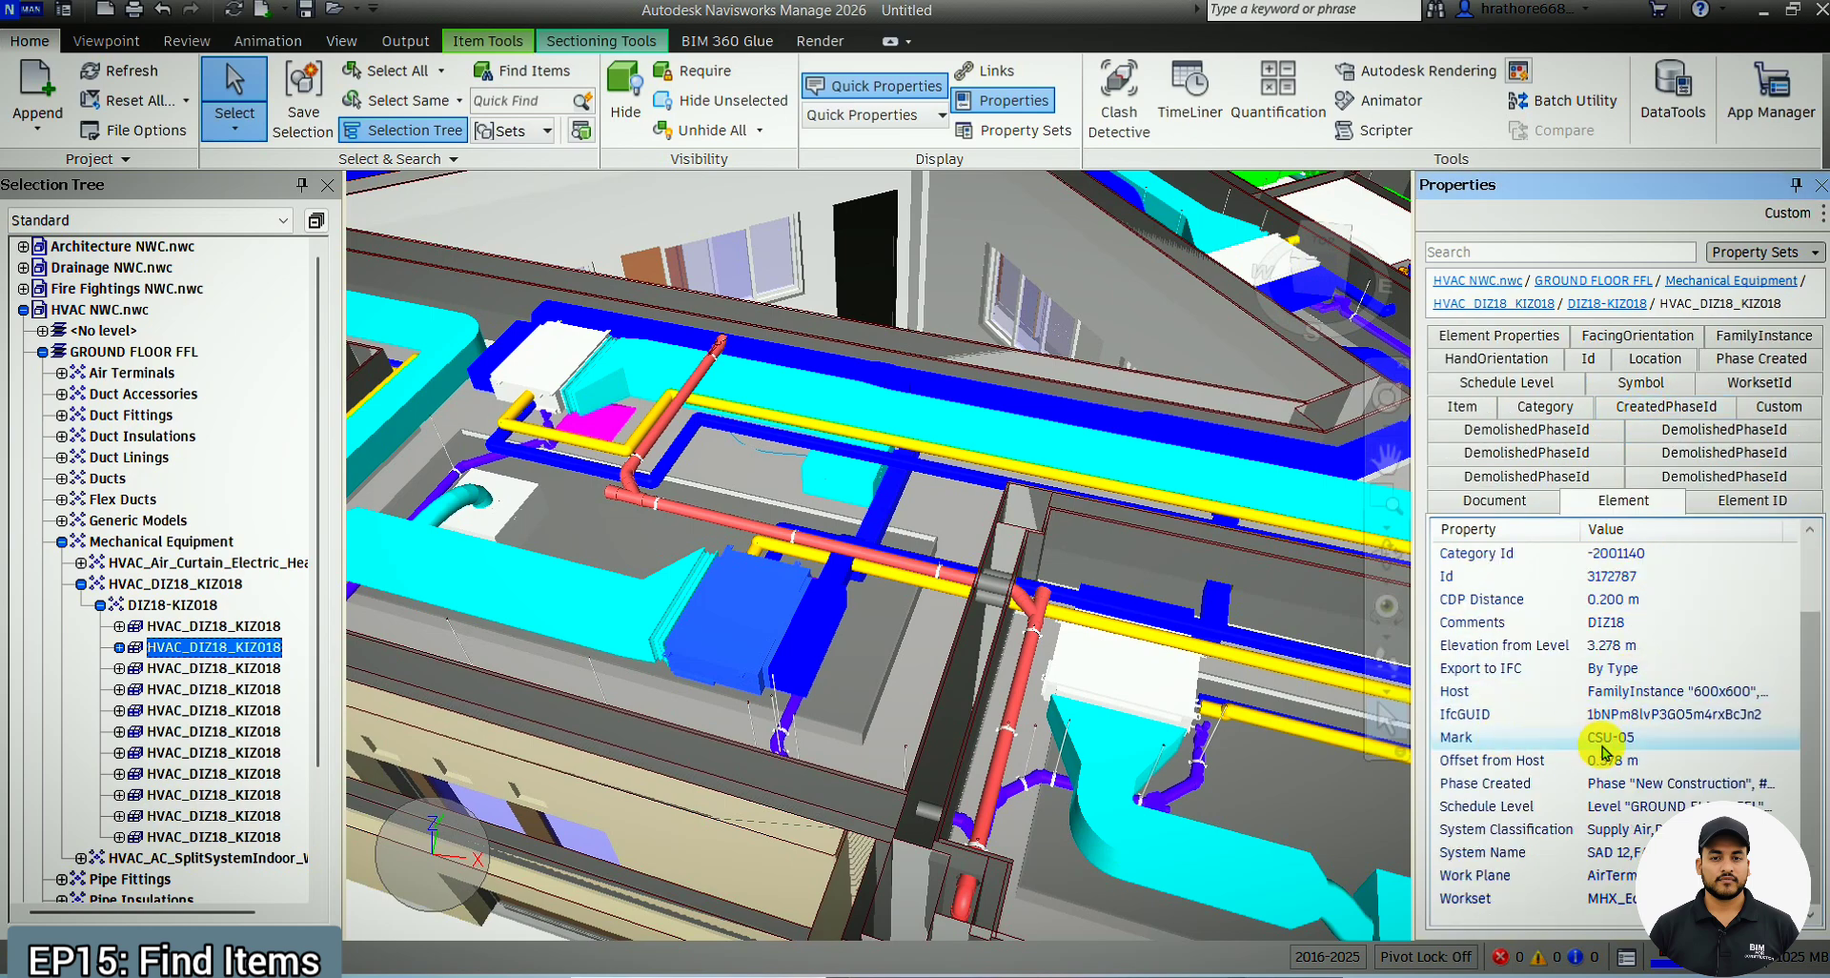
Select other HVAC_DIZ18_KIZ018 units around the ground floor one by one and compare their Mark values in the Element properties
scroll(858, 715, down, 10)
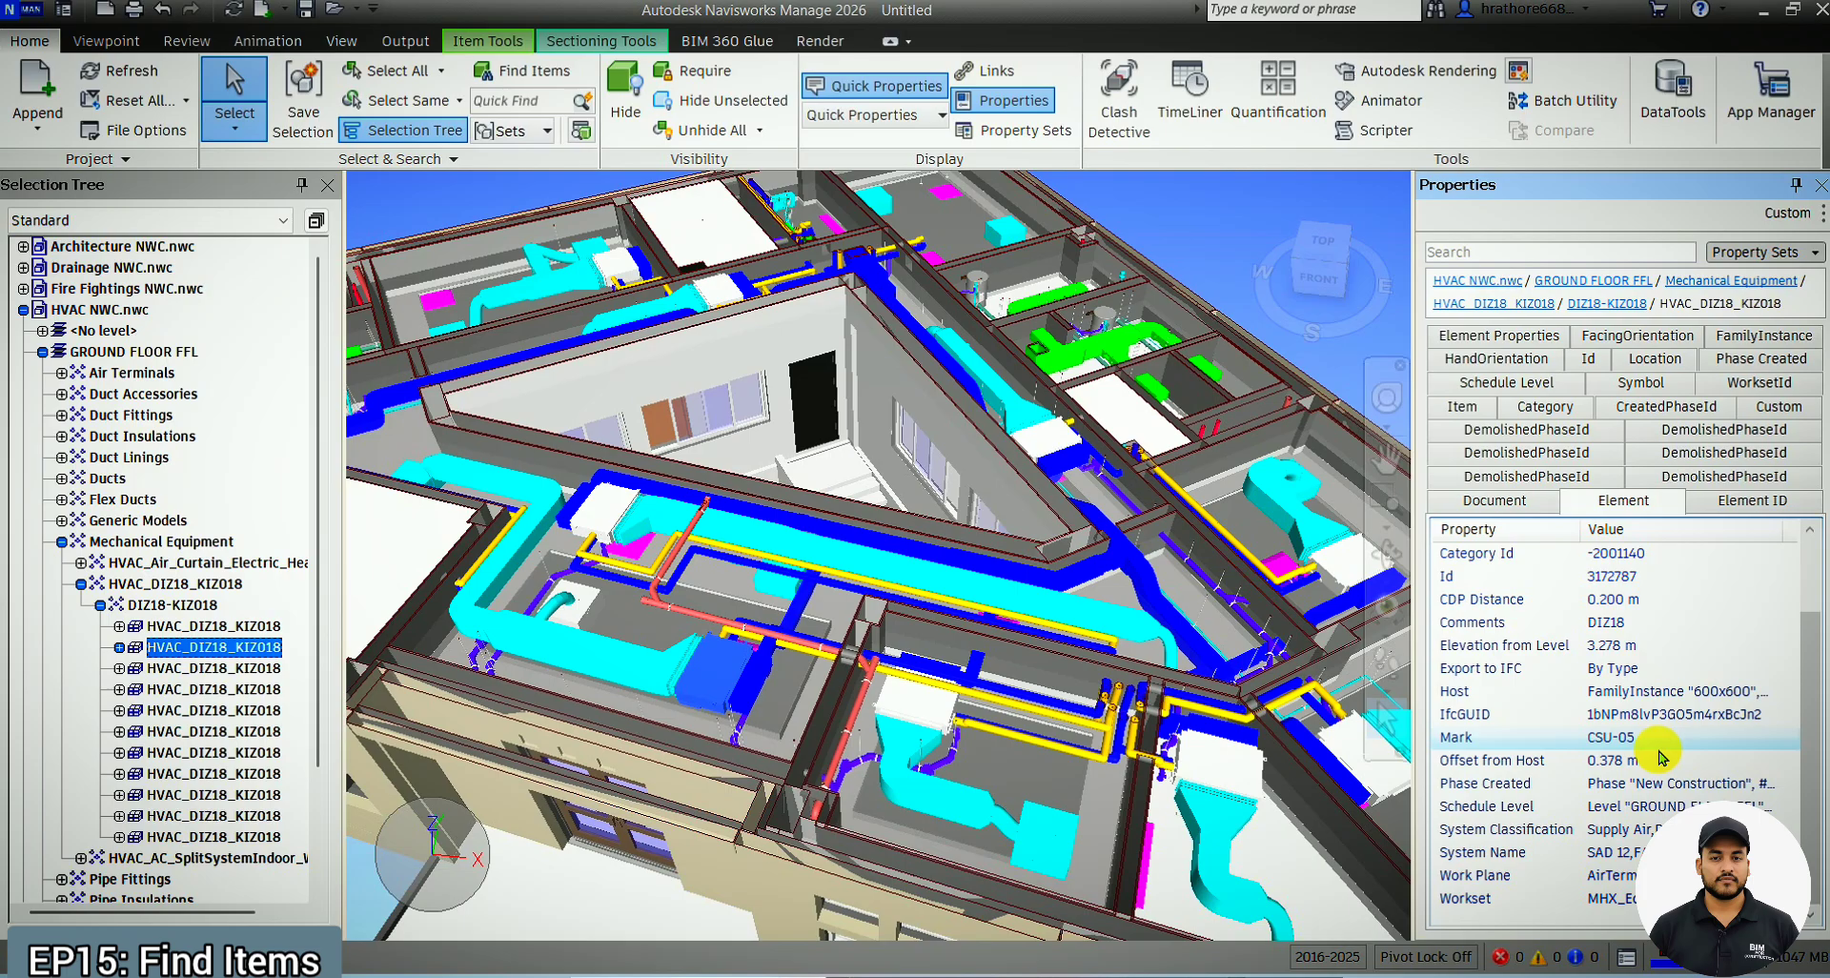
scroll(1073, 591, down, 3)
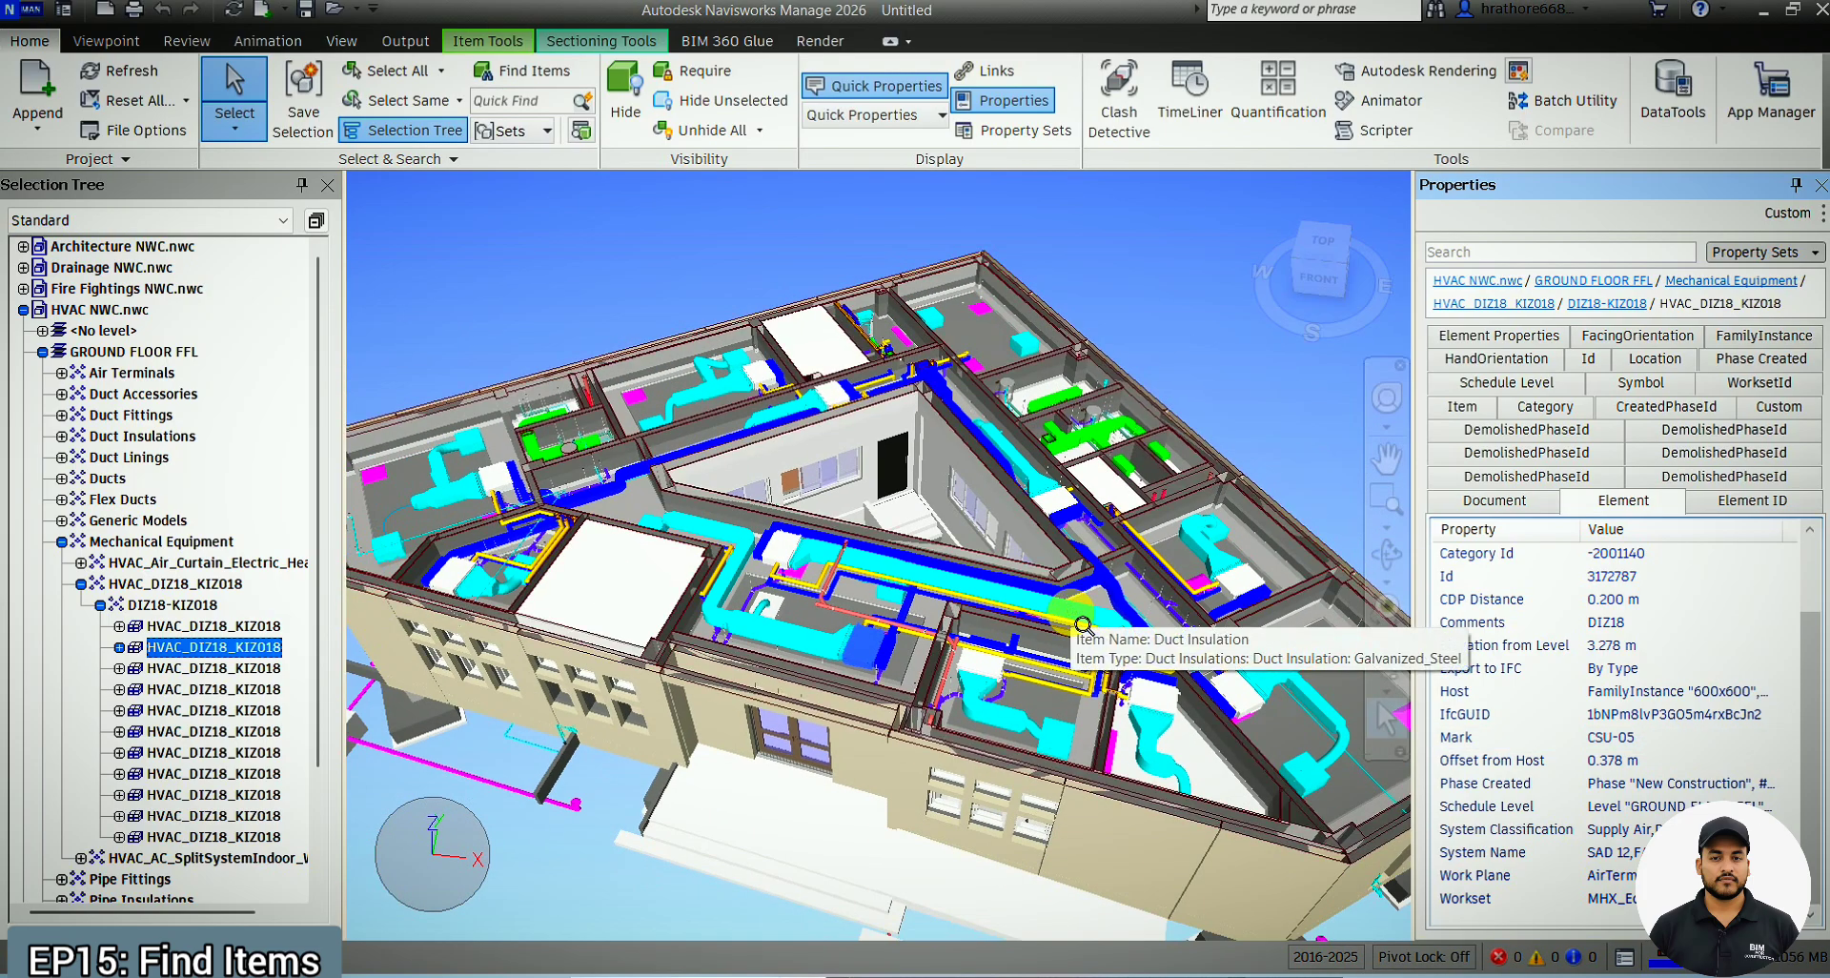
scroll(515, 486, up, 2)
click(490, 485)
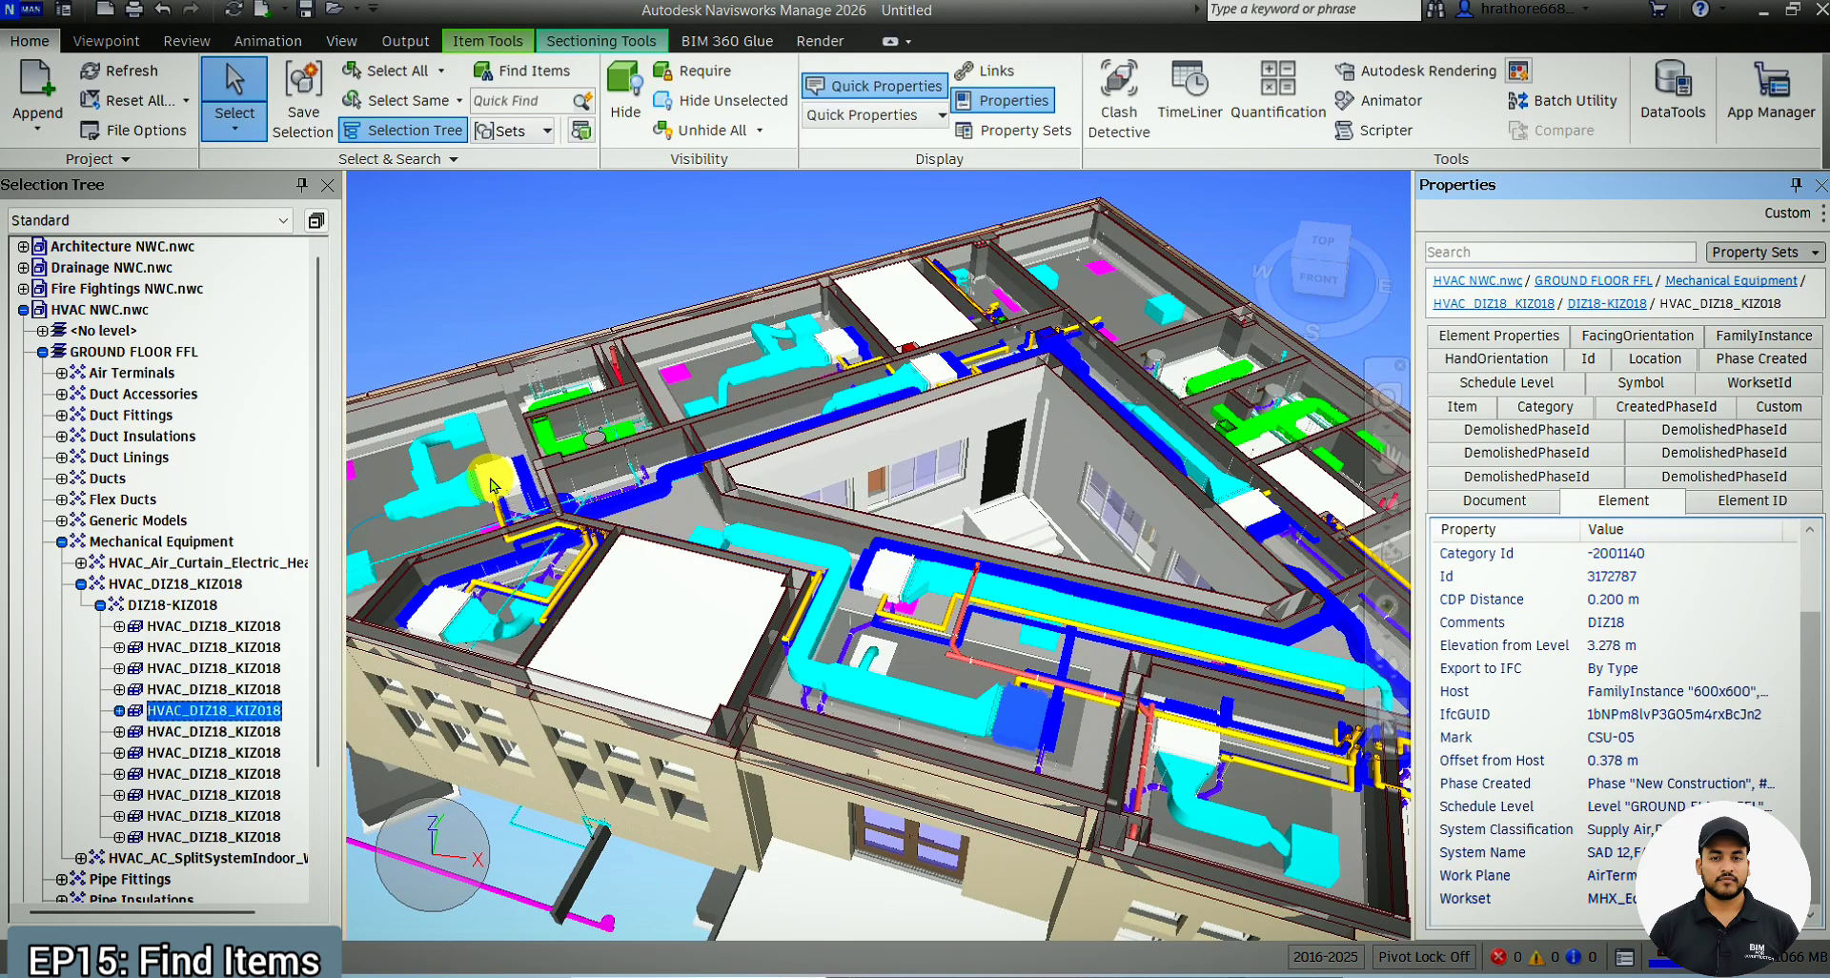
click(931, 367)
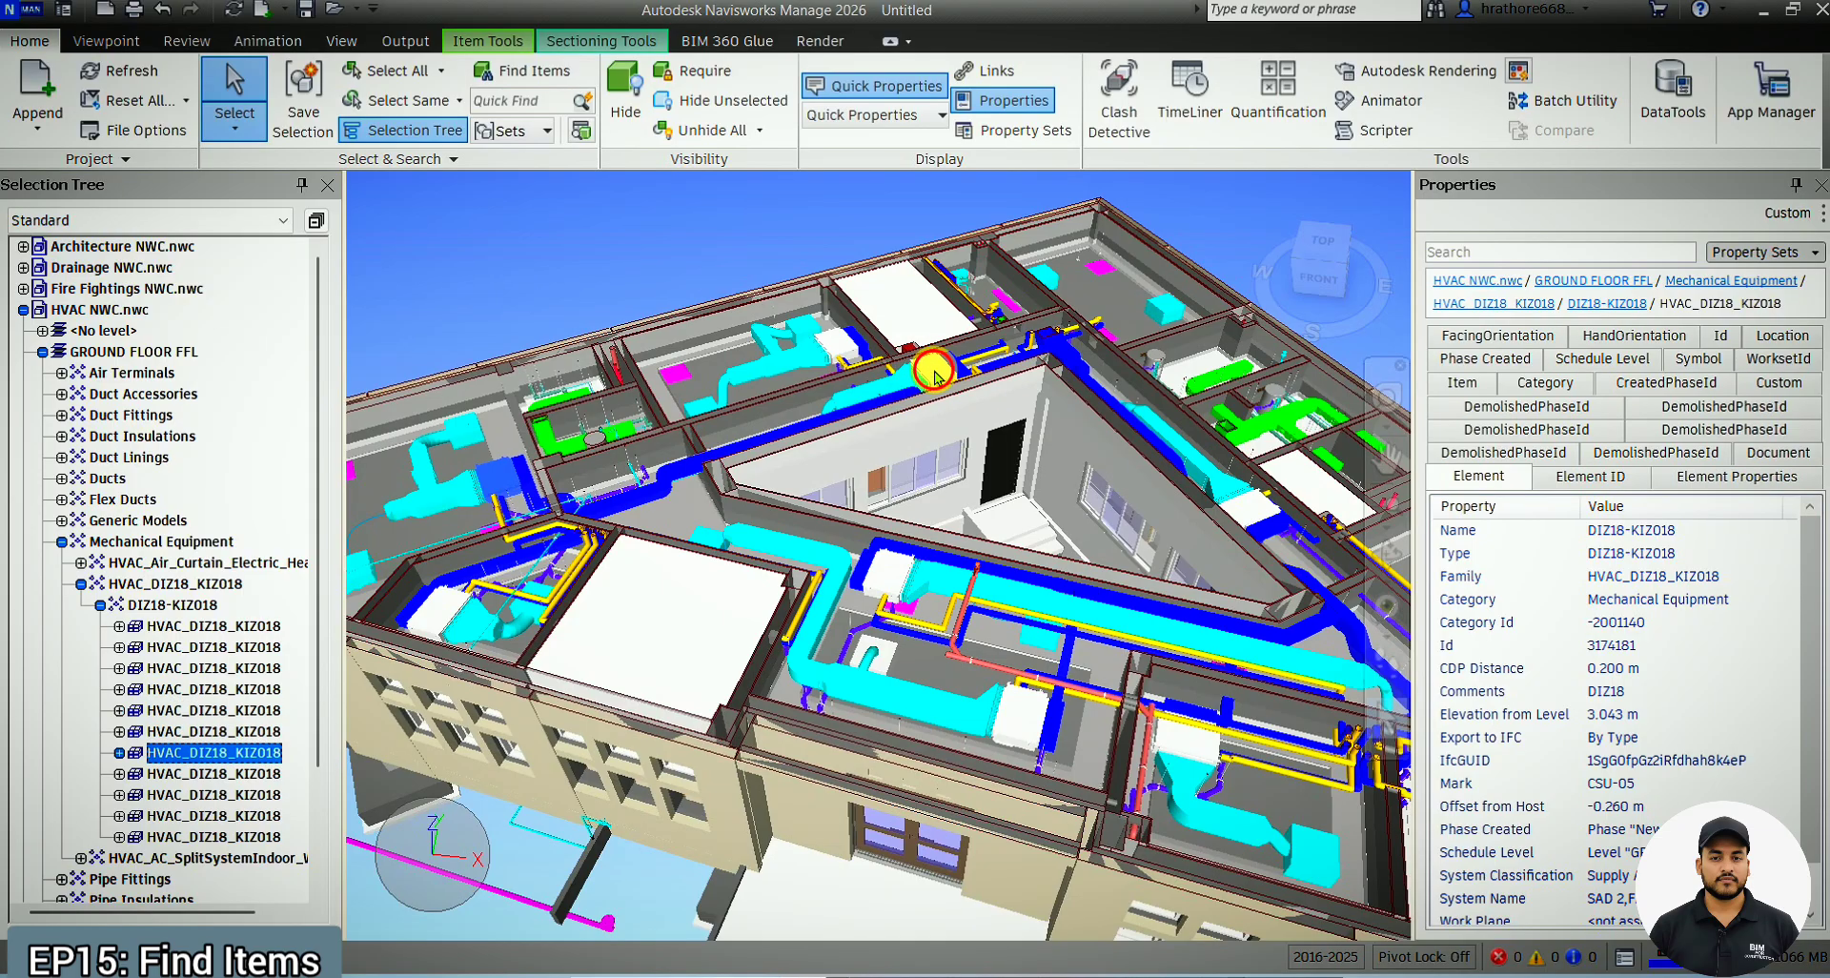
scroll(1178, 503, down, 2)
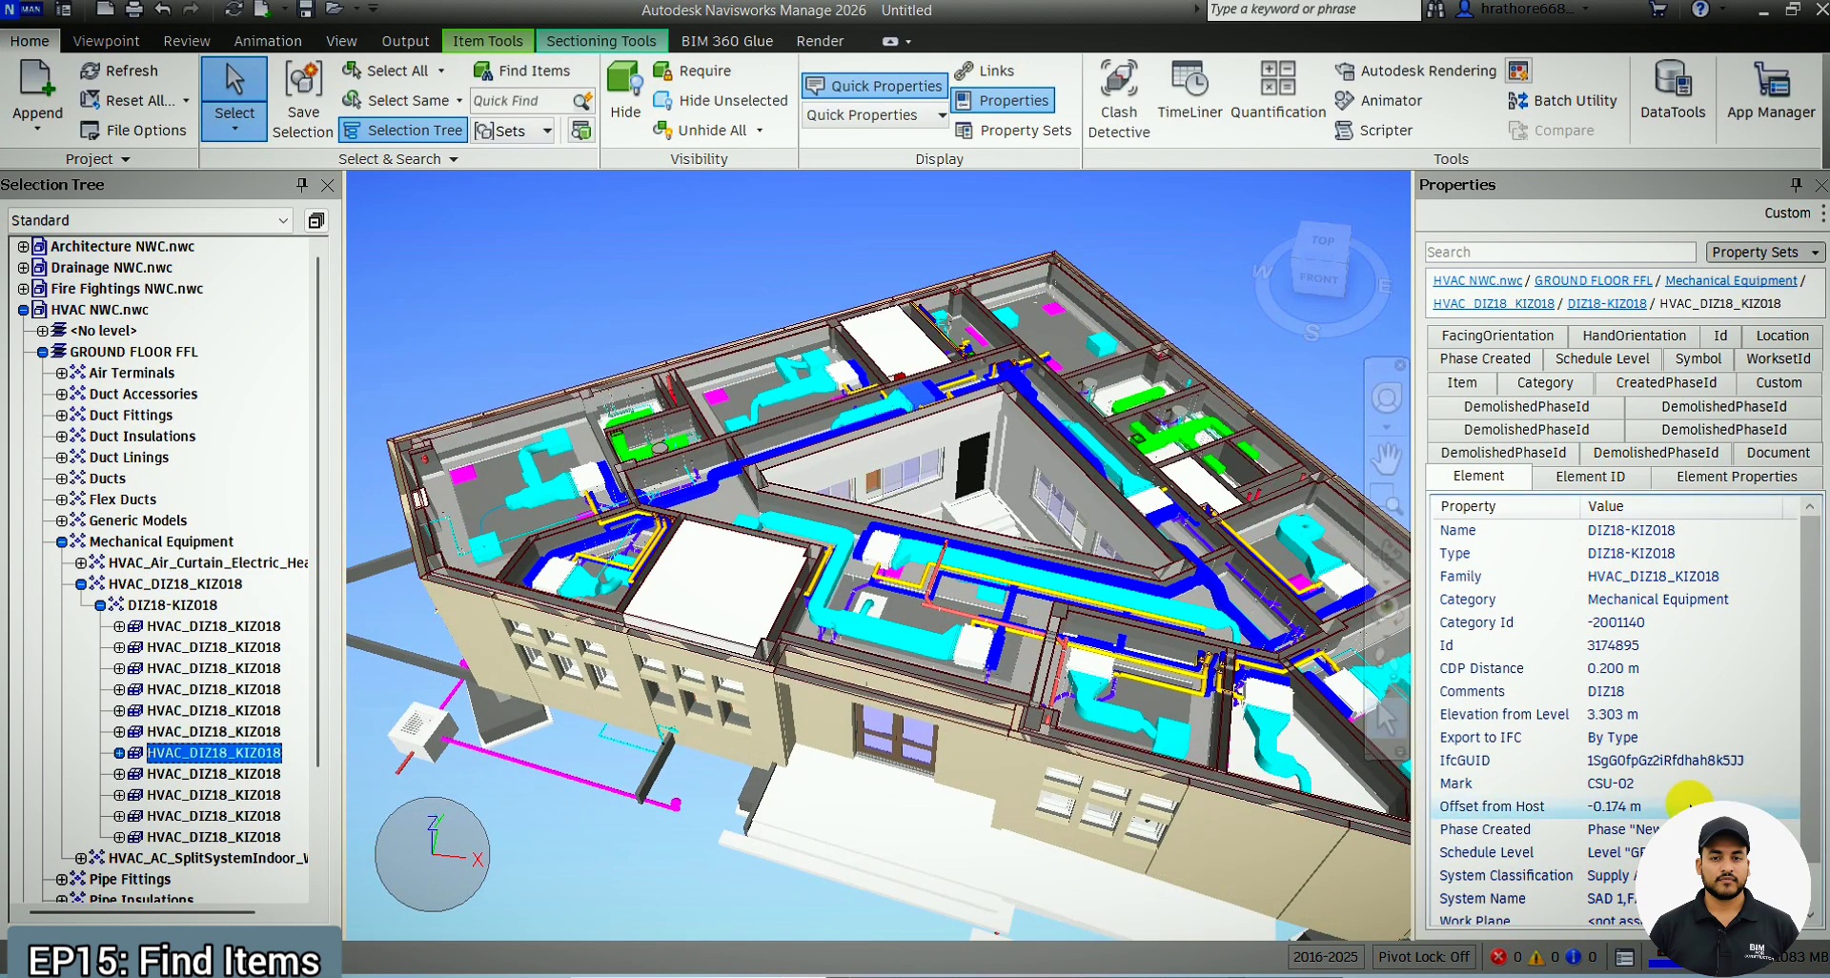
scroll(1277, 591, up, 2)
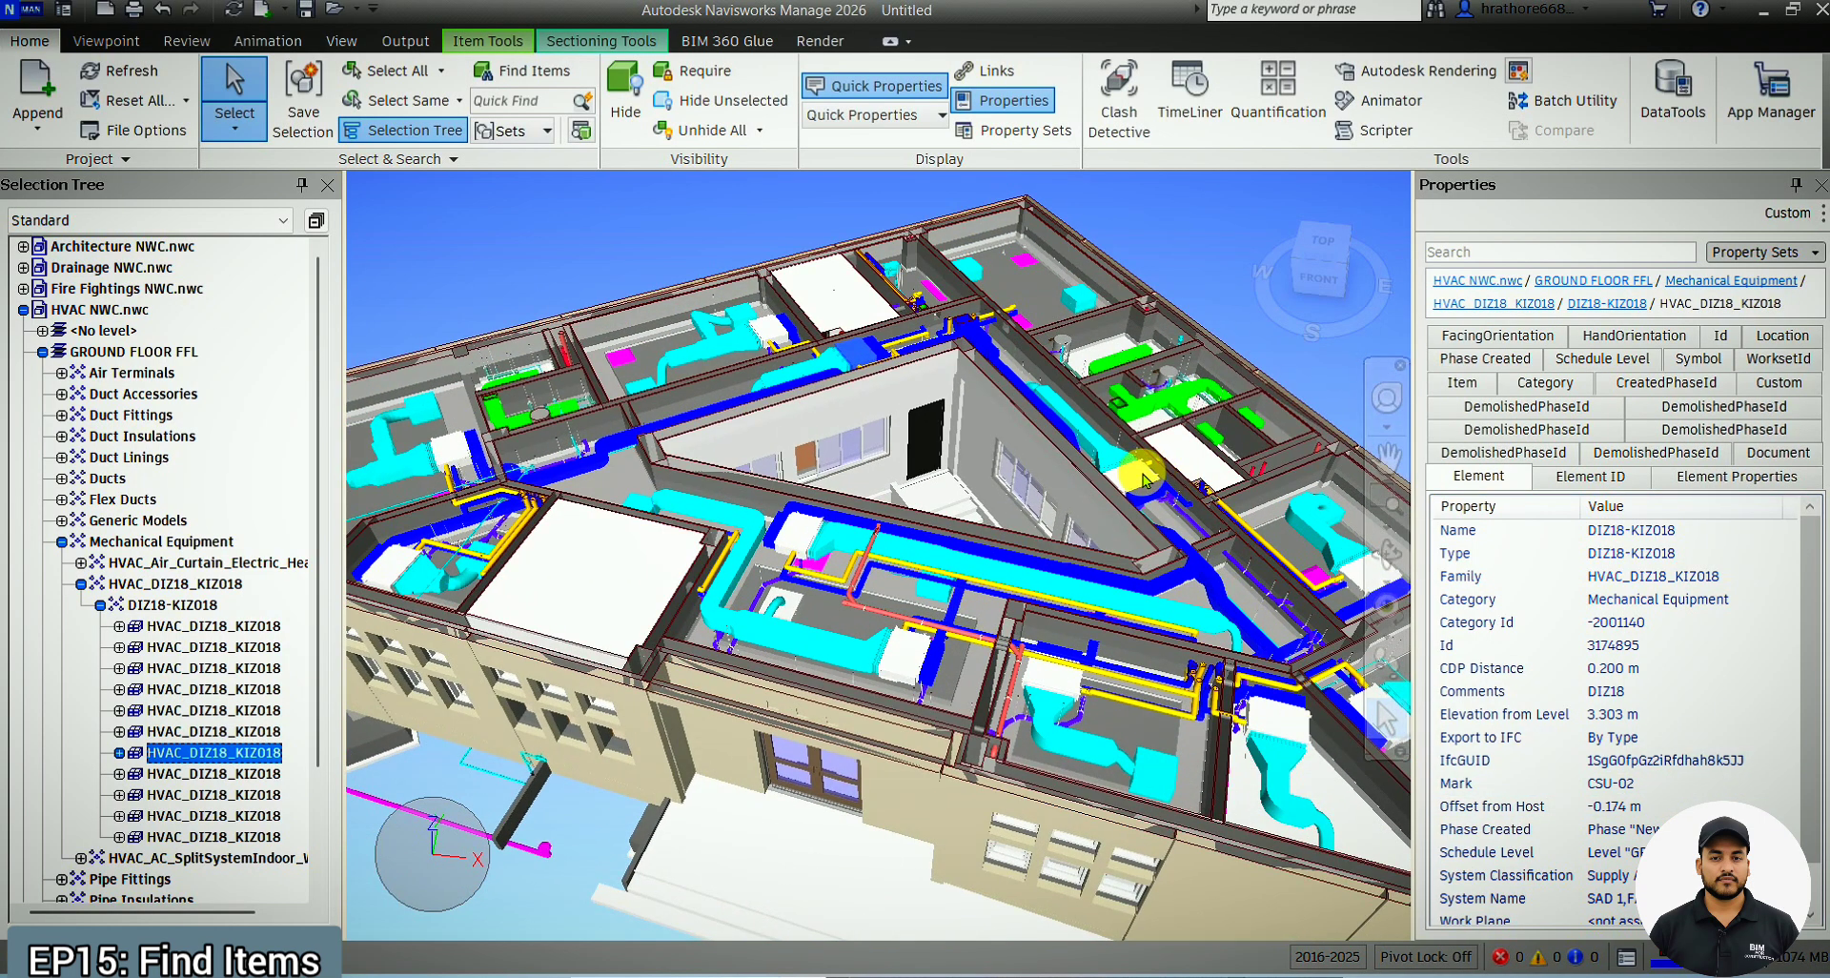
click(1158, 473)
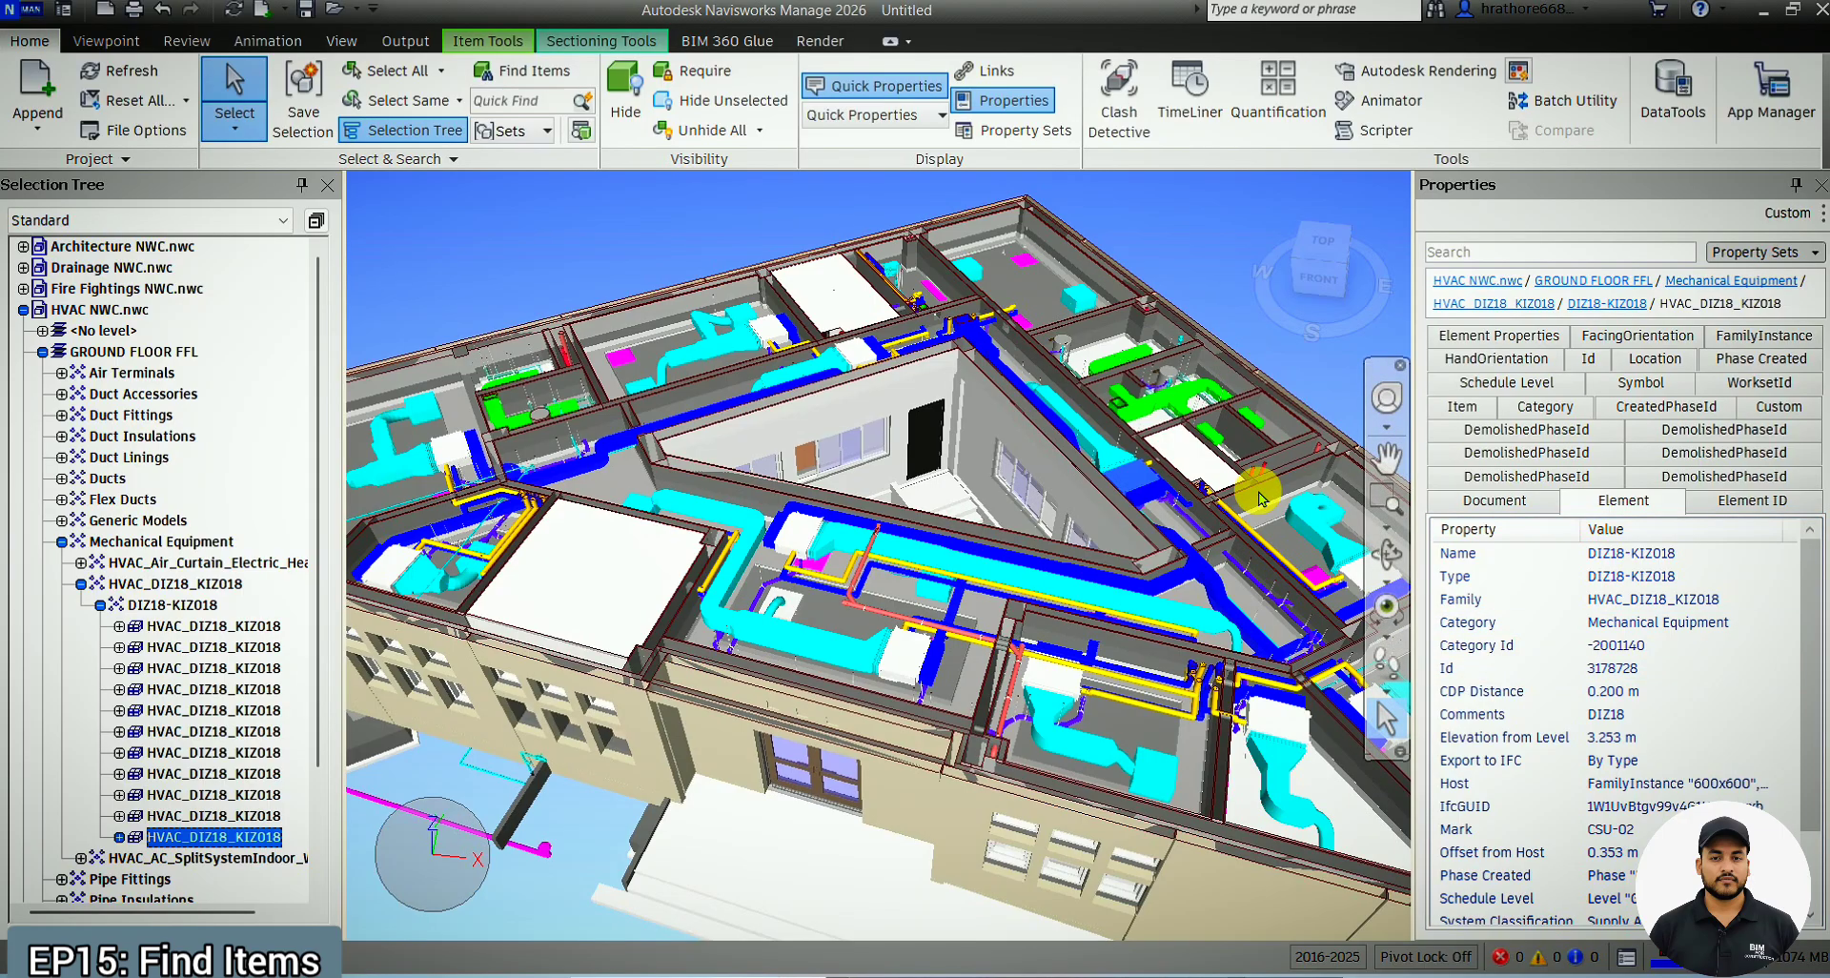
scroll(1258, 486, up, 2)
scroll(1601, 724, down, 2)
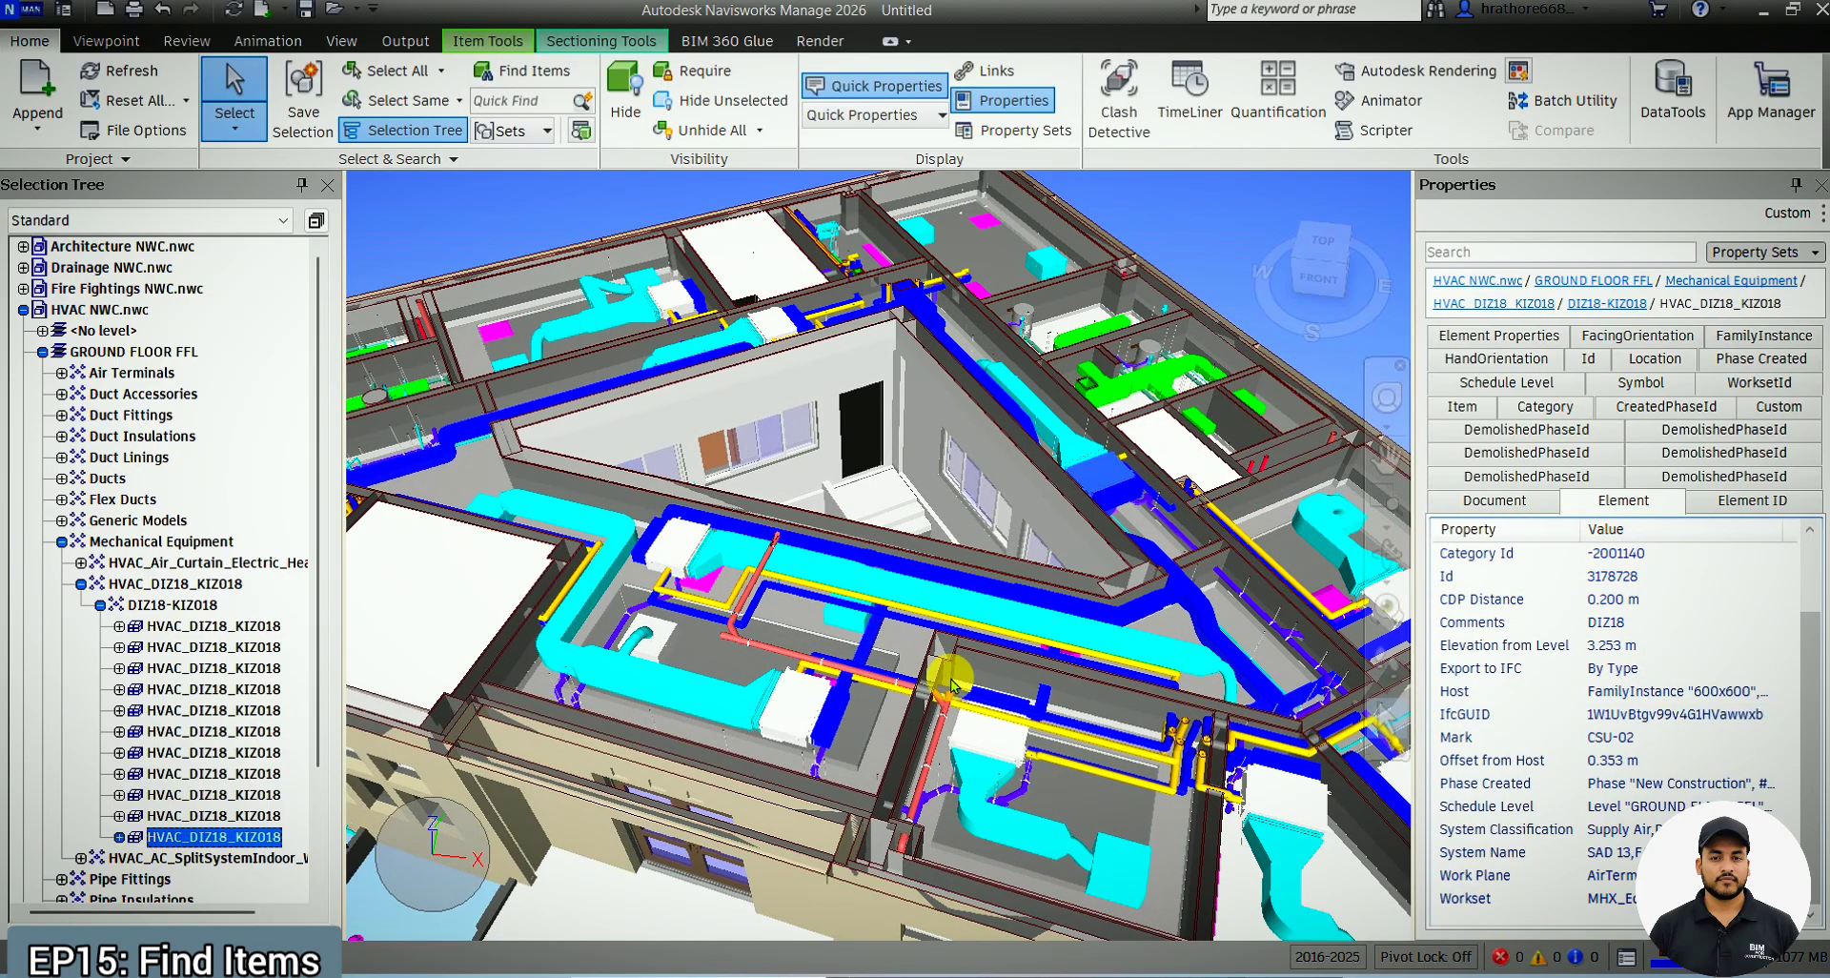
scroll(739, 517, down, 2)
click(1199, 568)
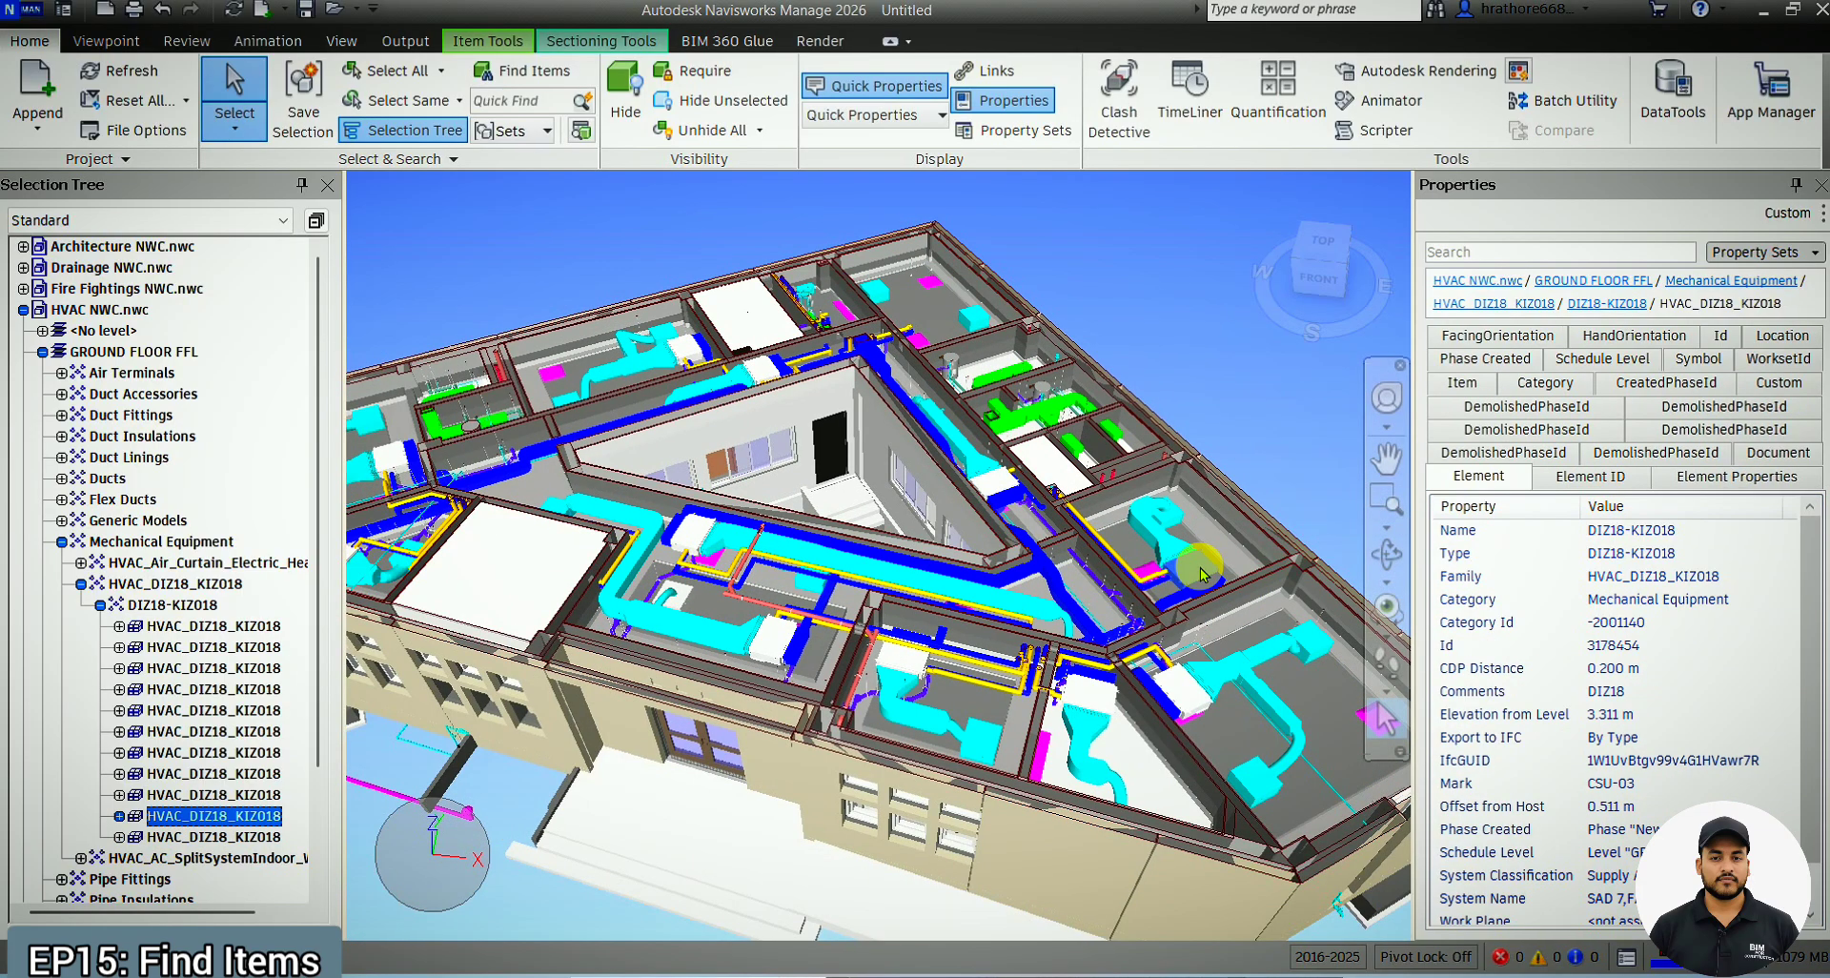
Open Find Items, move the dialog clear of the element properties, and choose HVAC NWC.nwc as the search scope
click(534, 72)
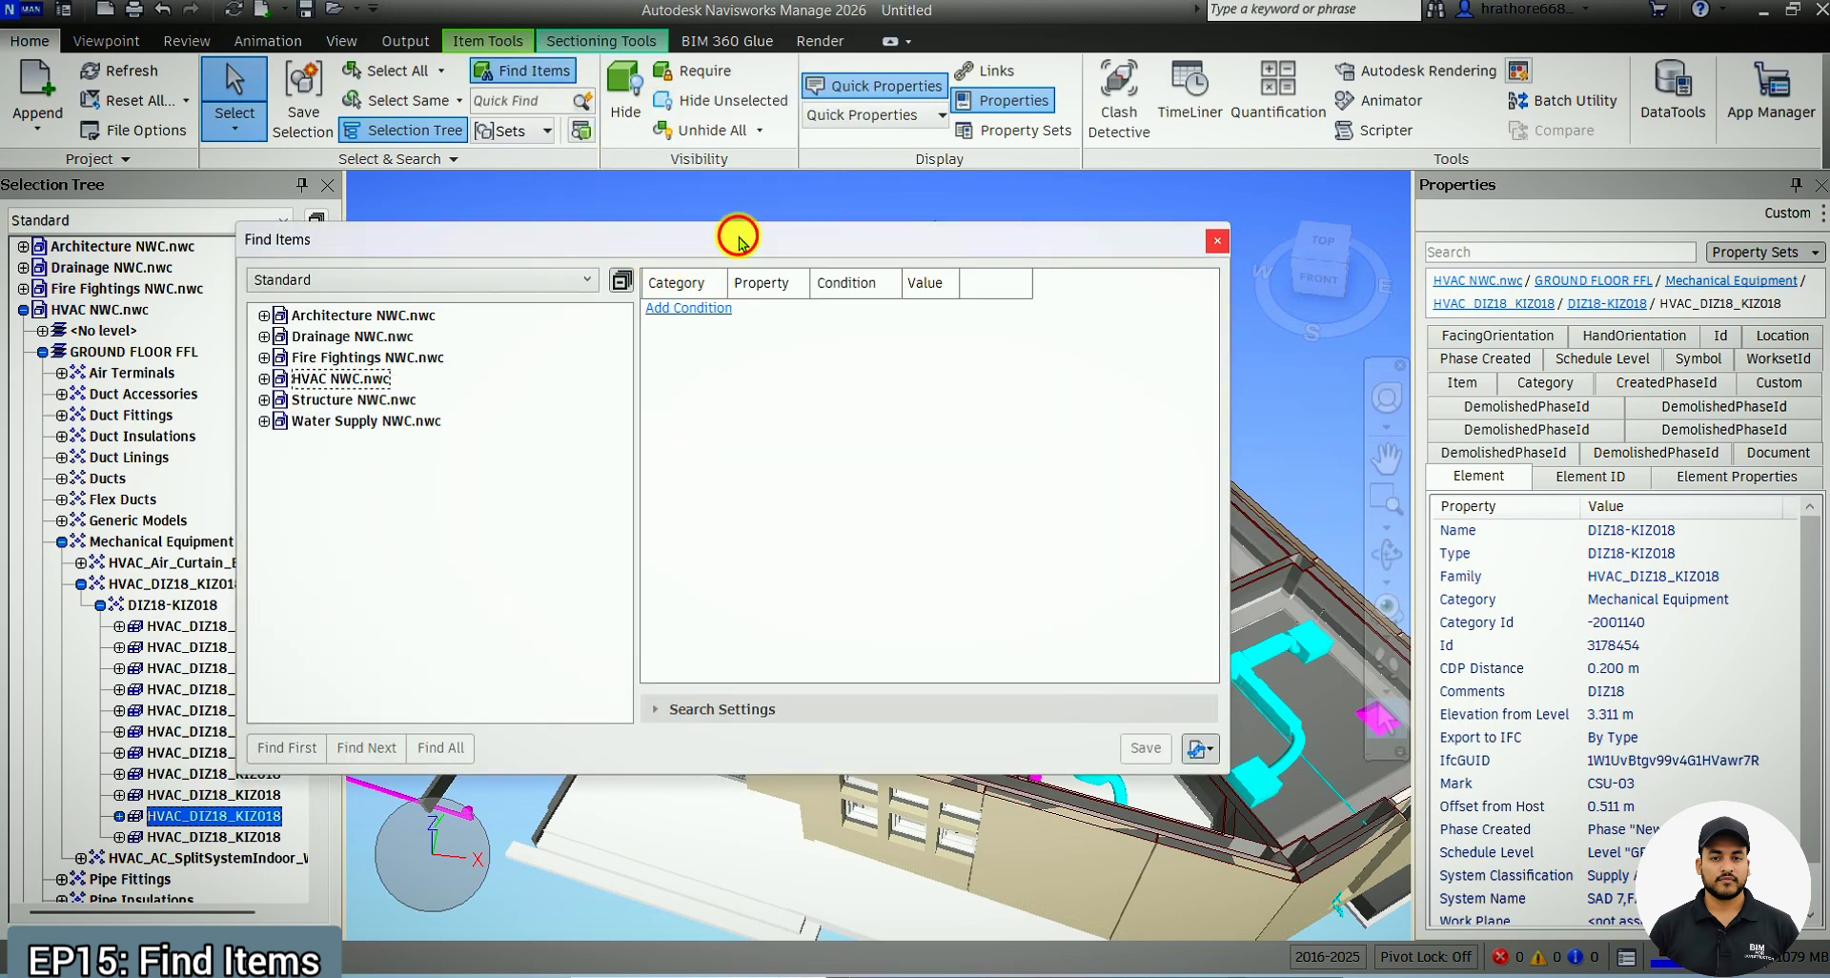
drag(736, 243, 827, 260)
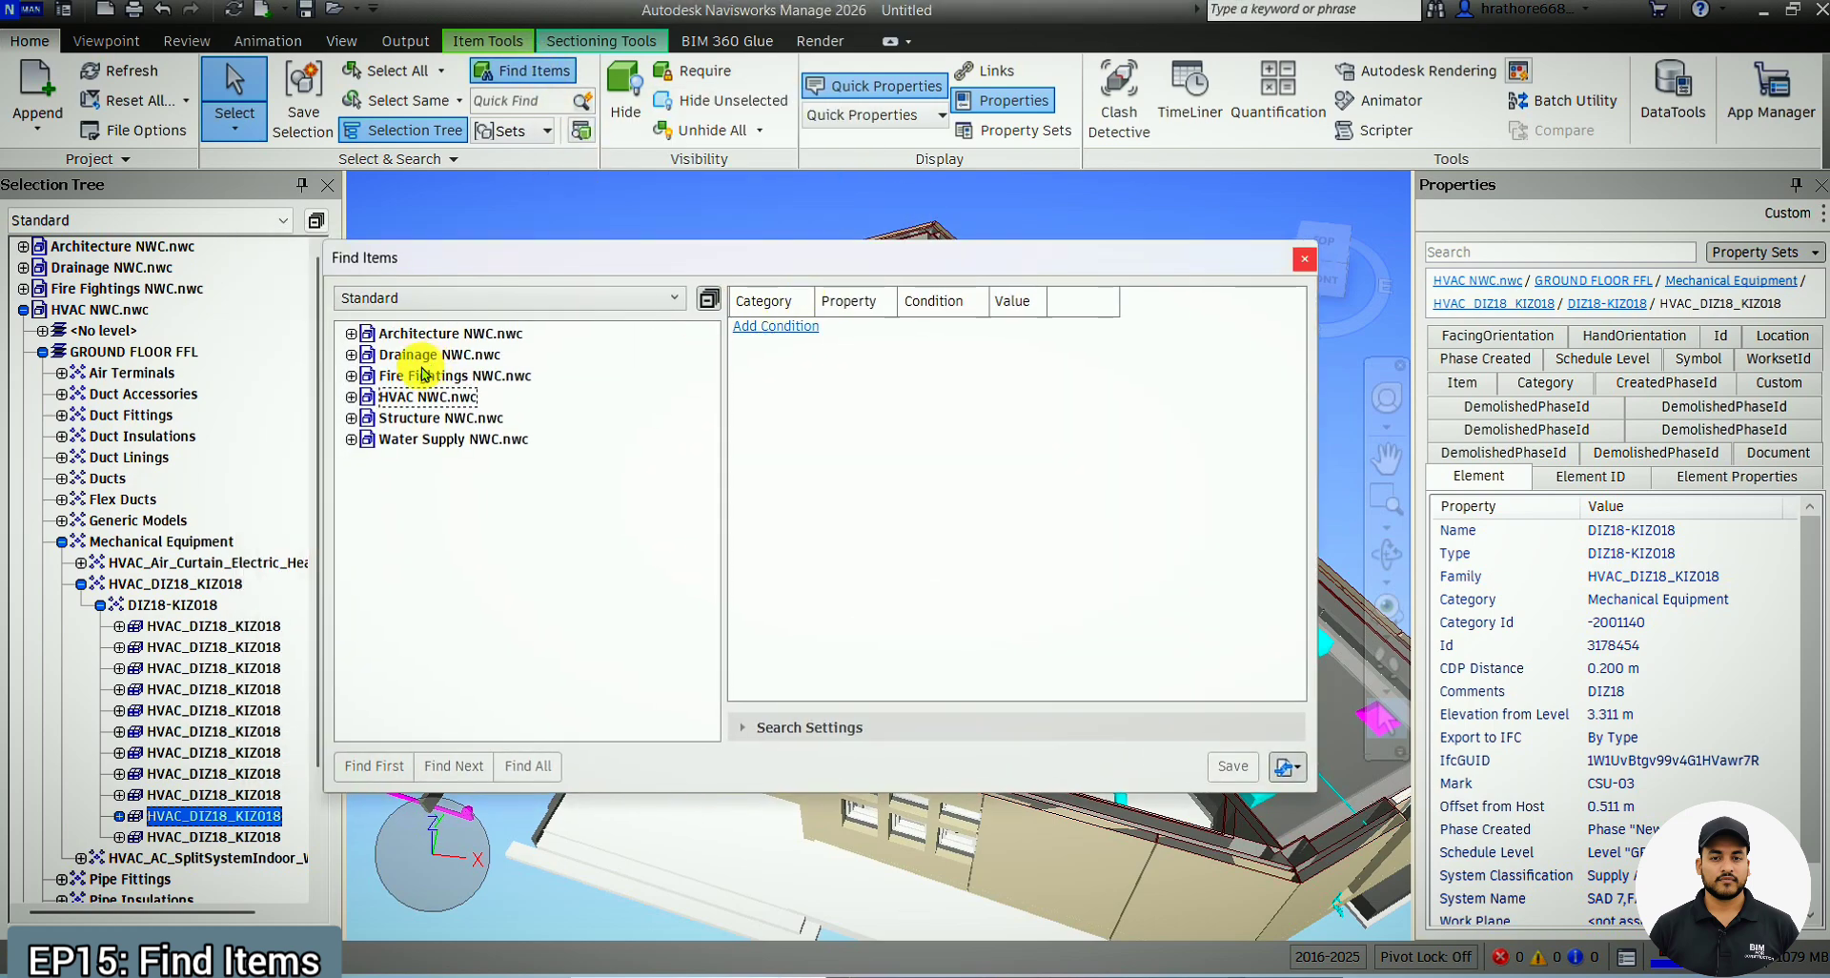
click(417, 405)
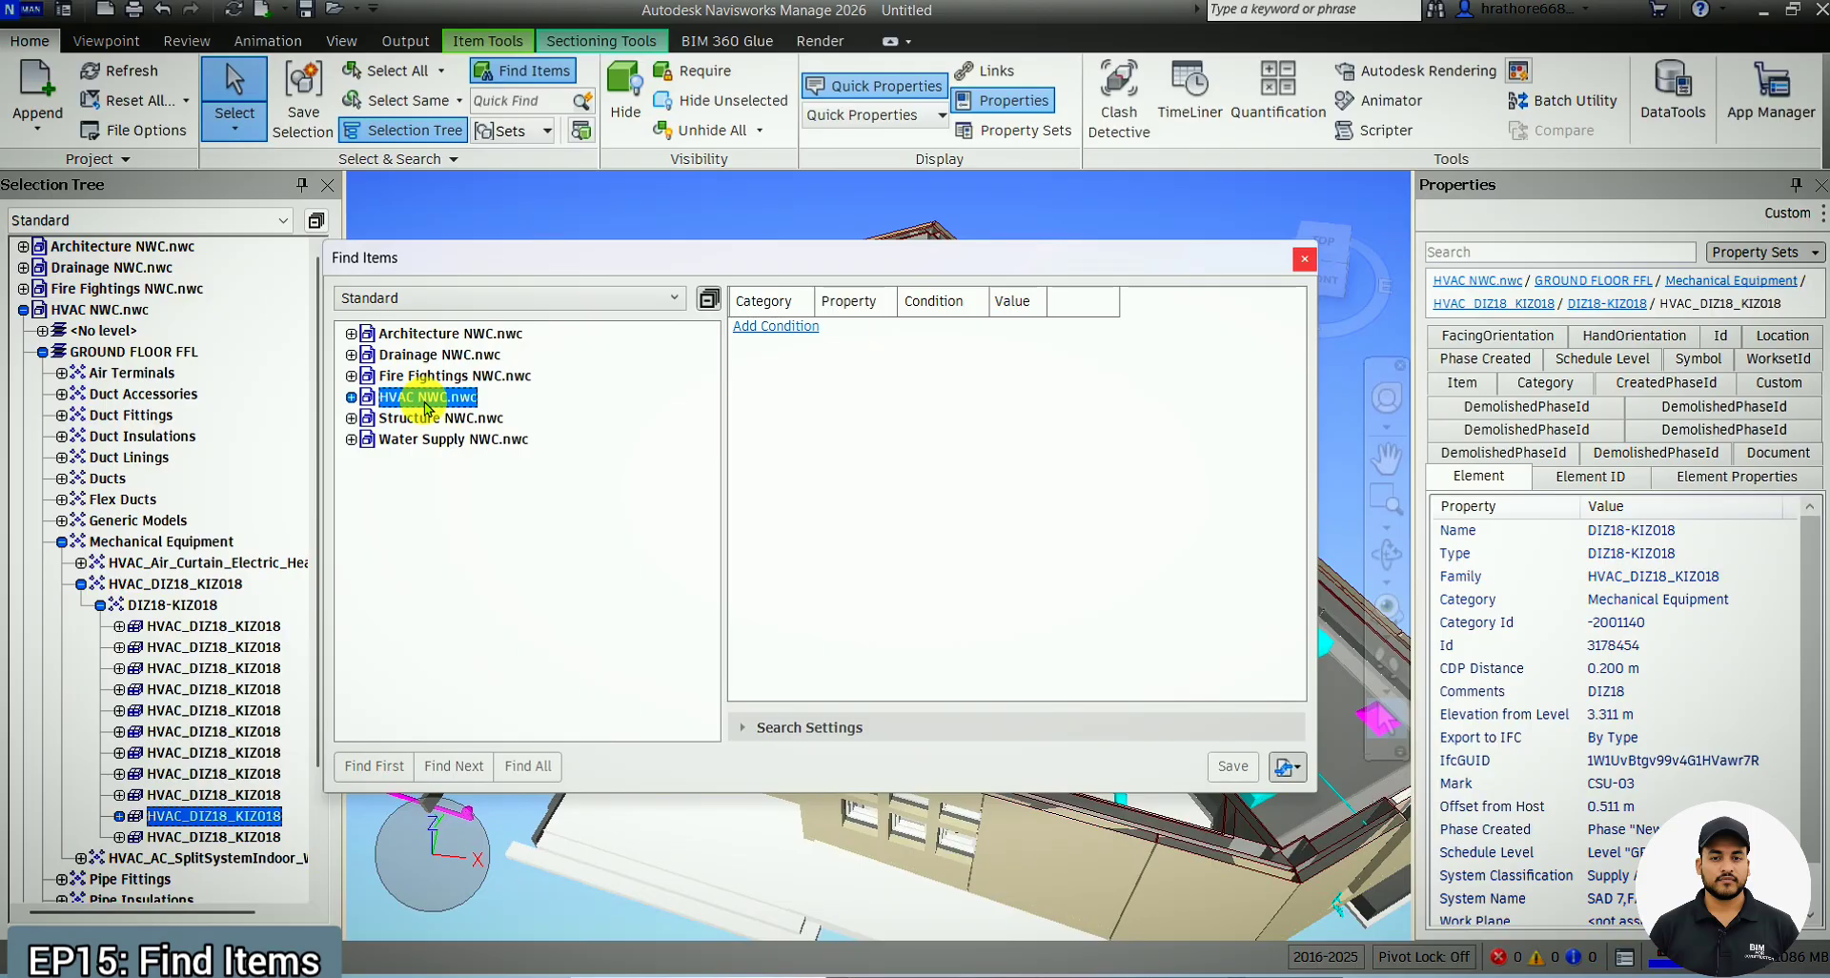
Add a search condition in Find Items and set its category to Element
click(787, 327)
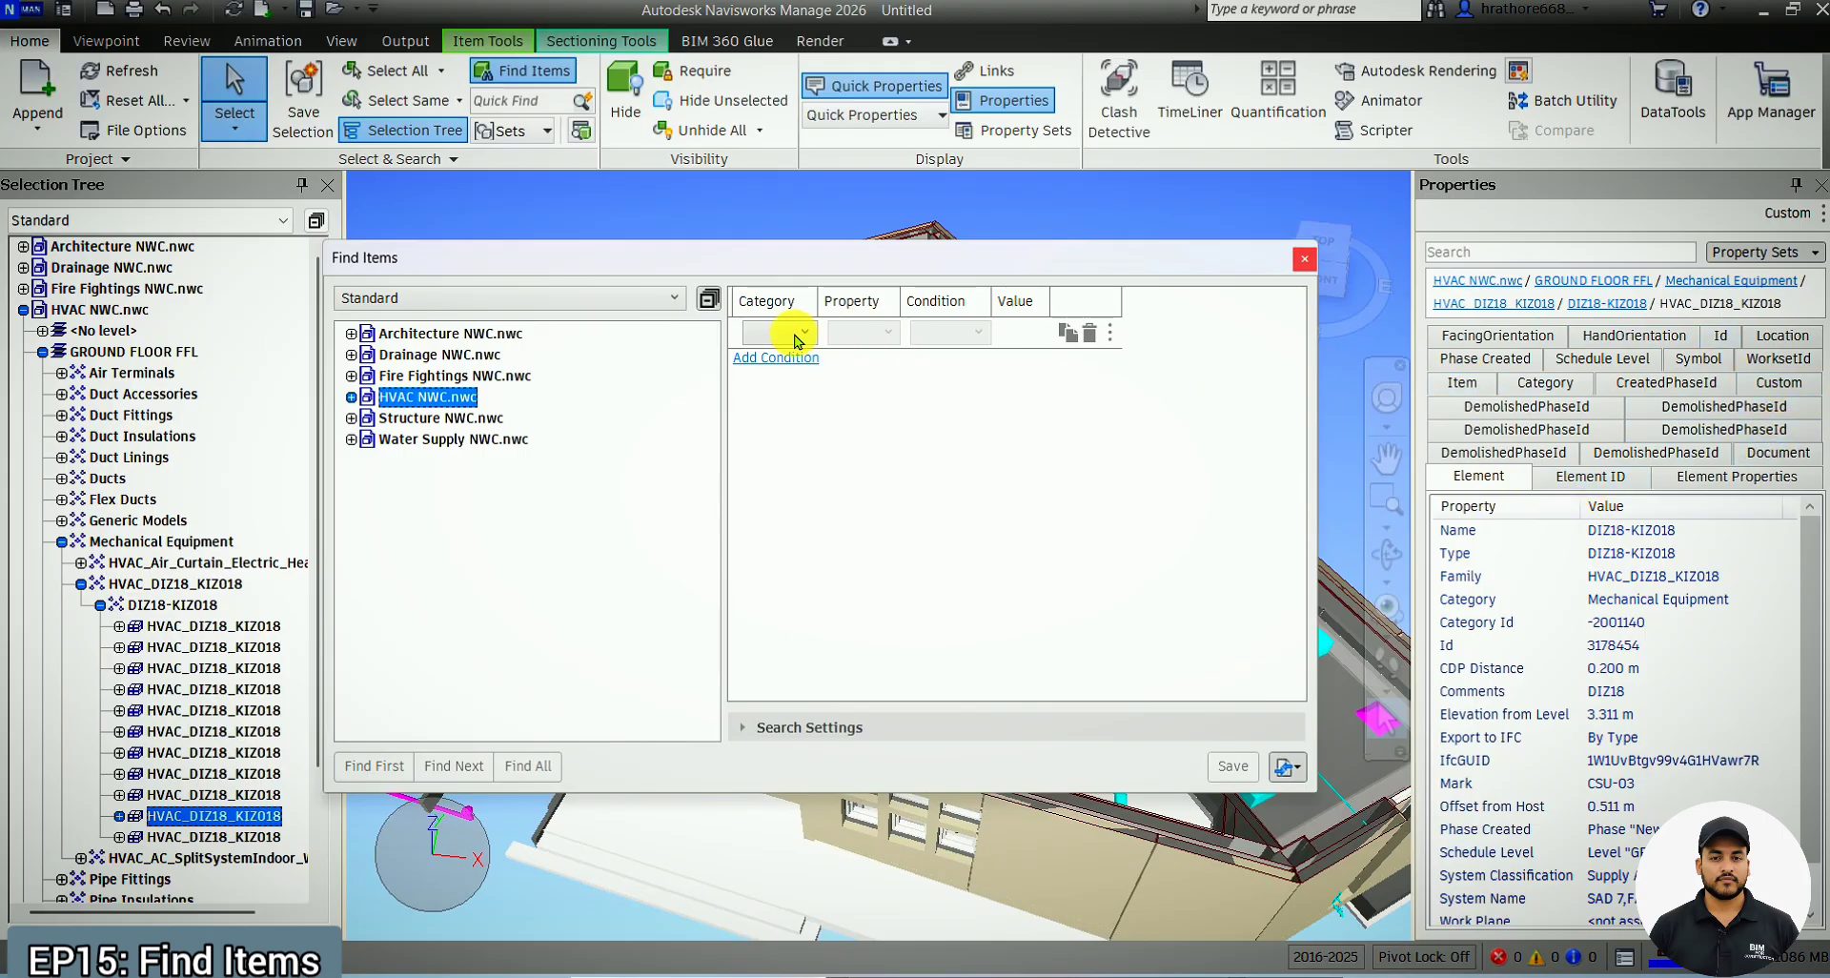
click(1473, 475)
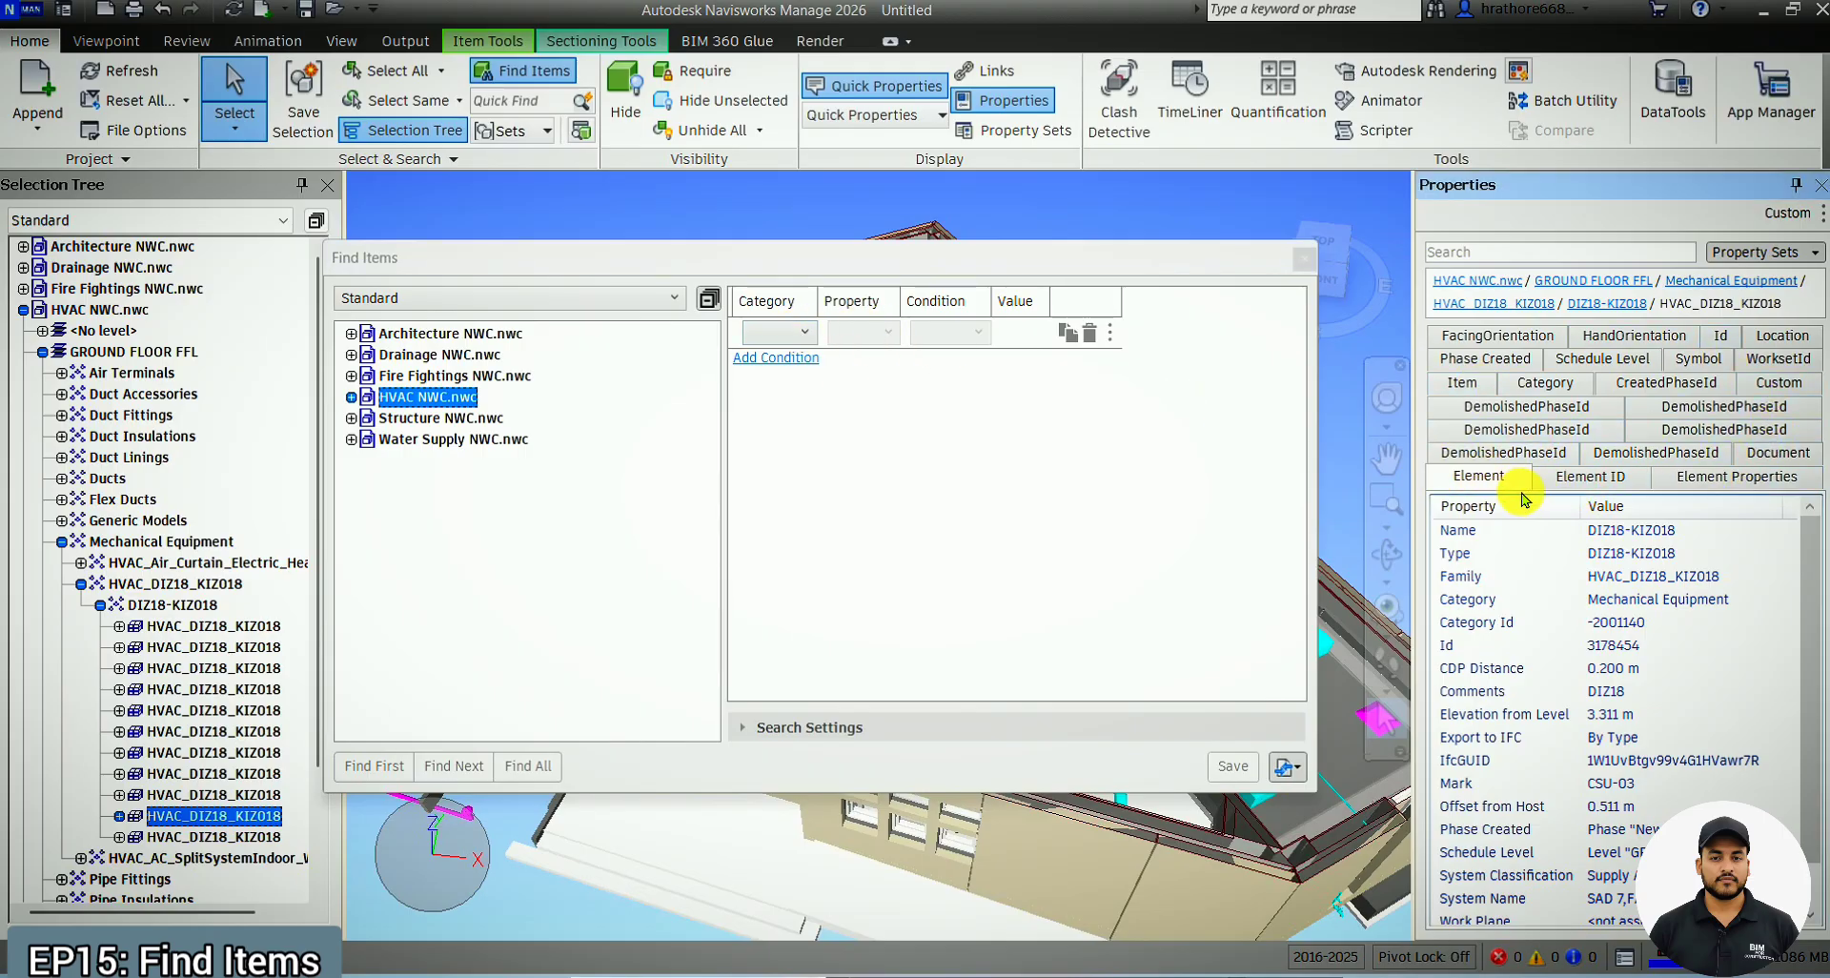
click(803, 332)
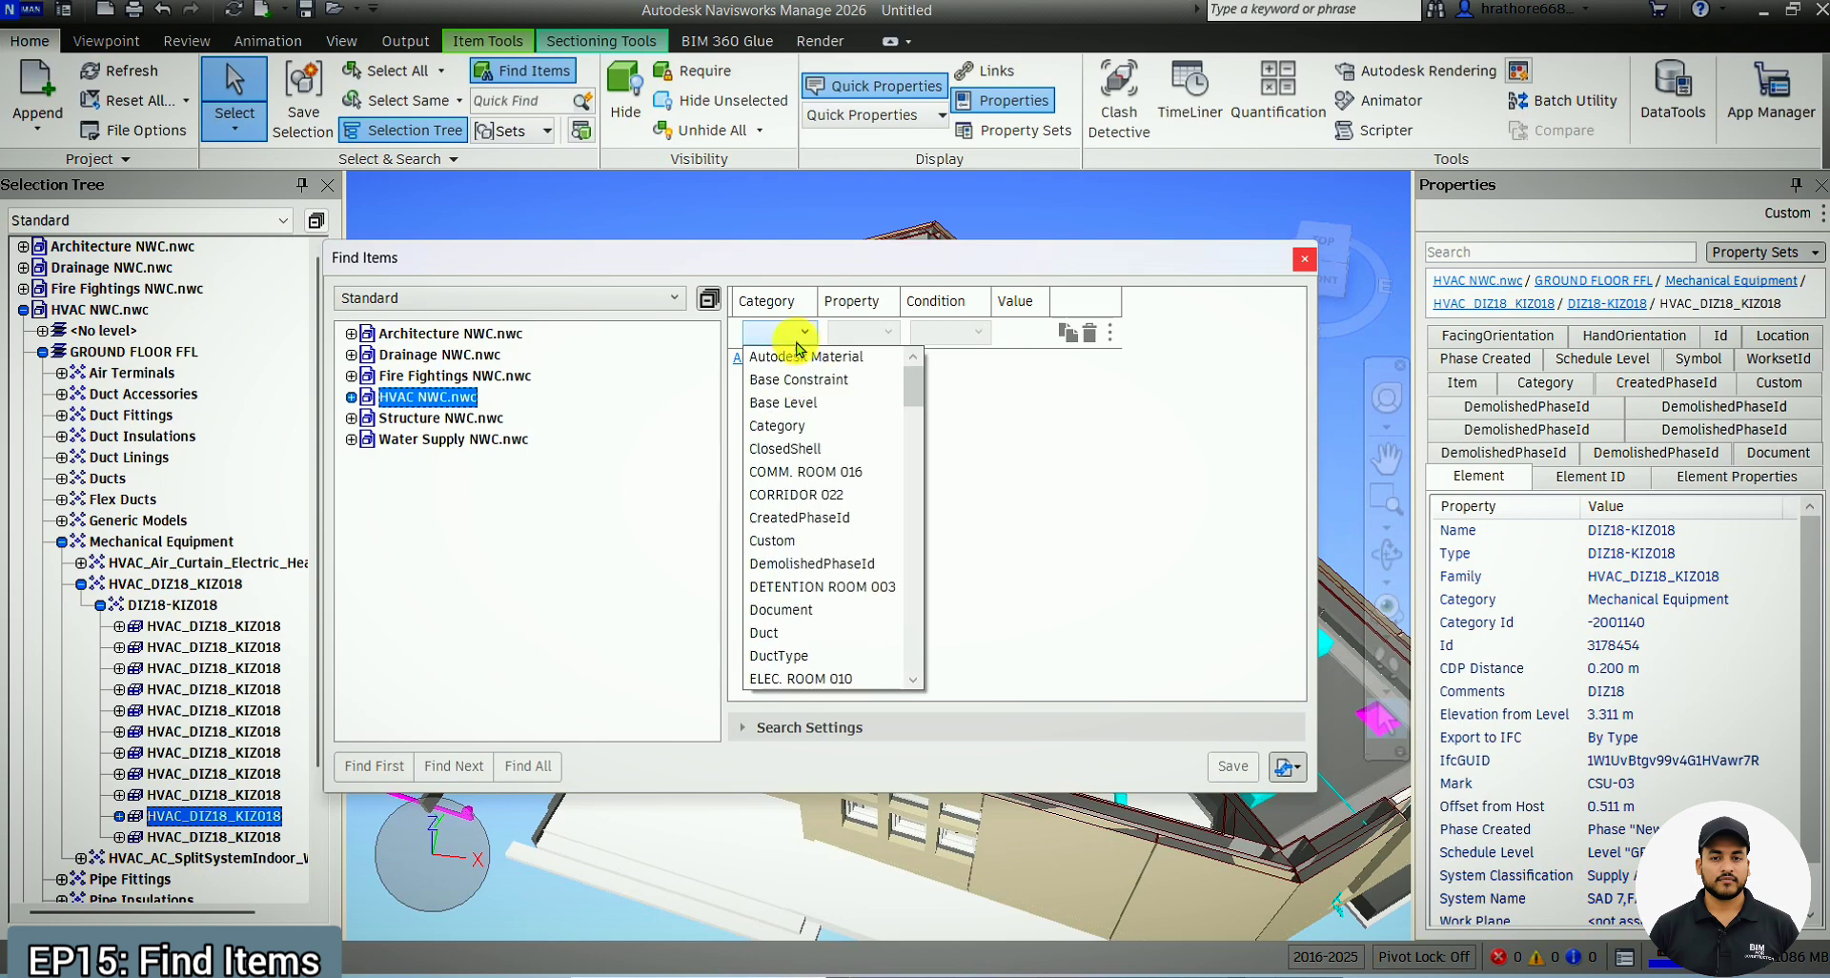
scroll(804, 458, down, 1)
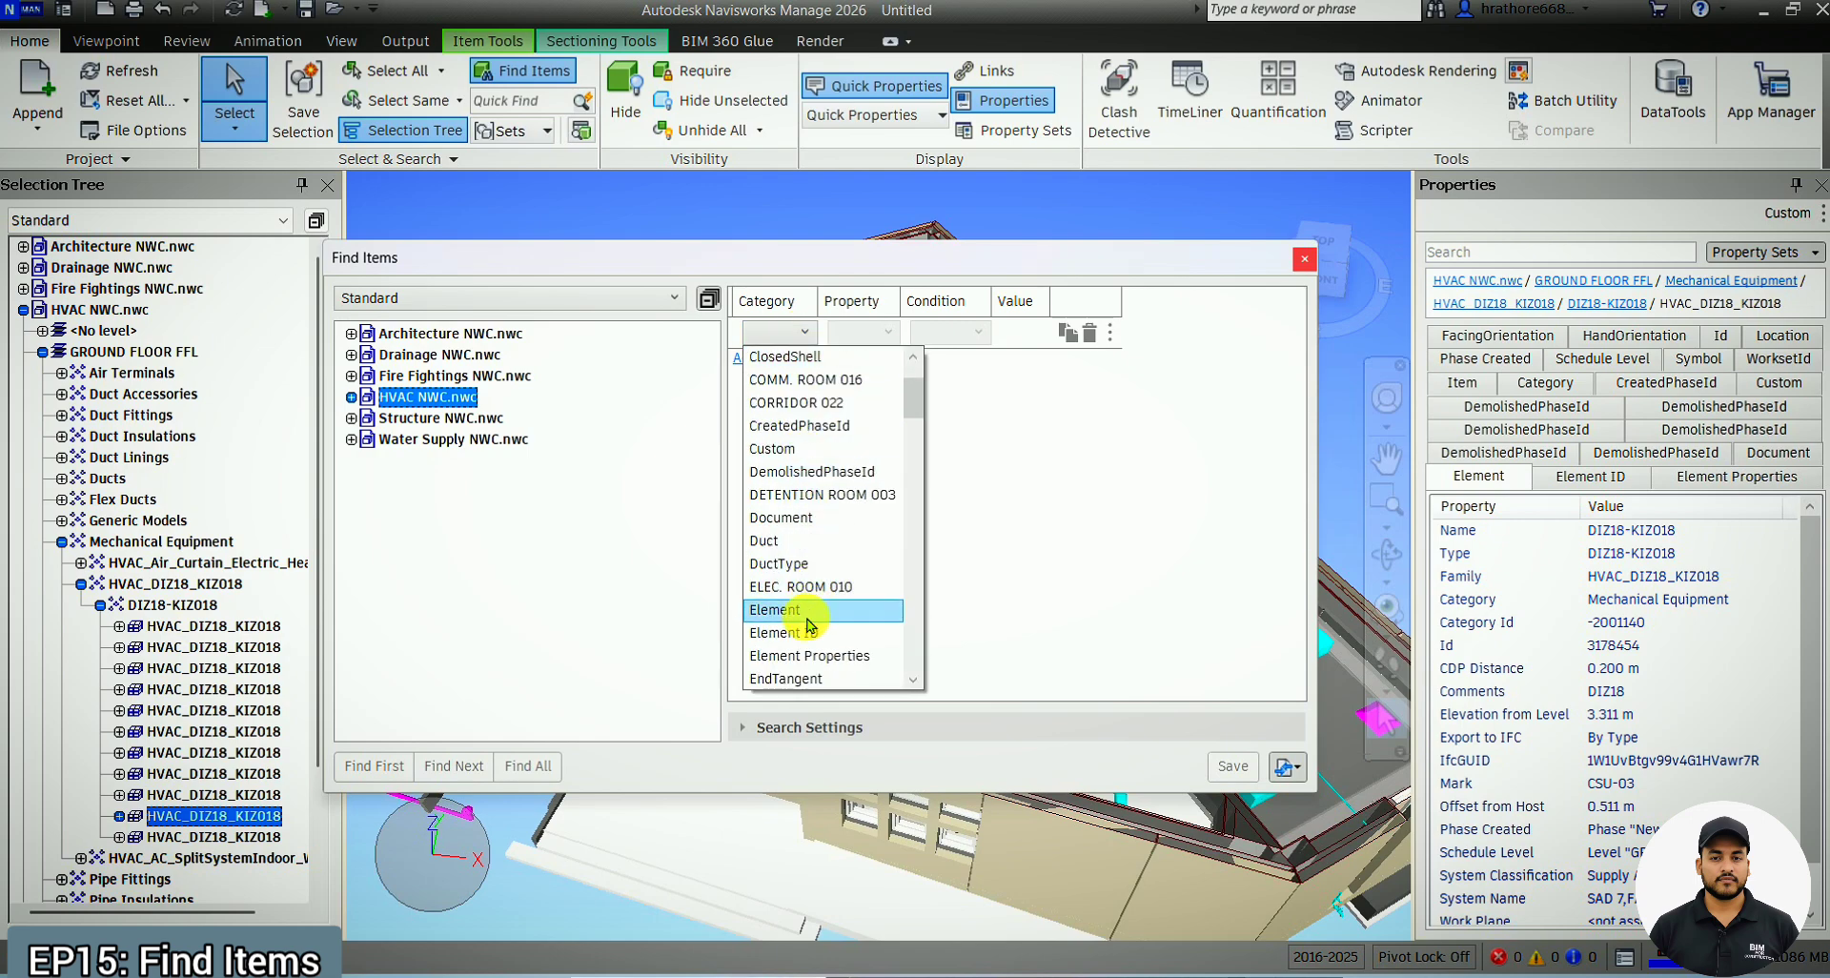
click(791, 610)
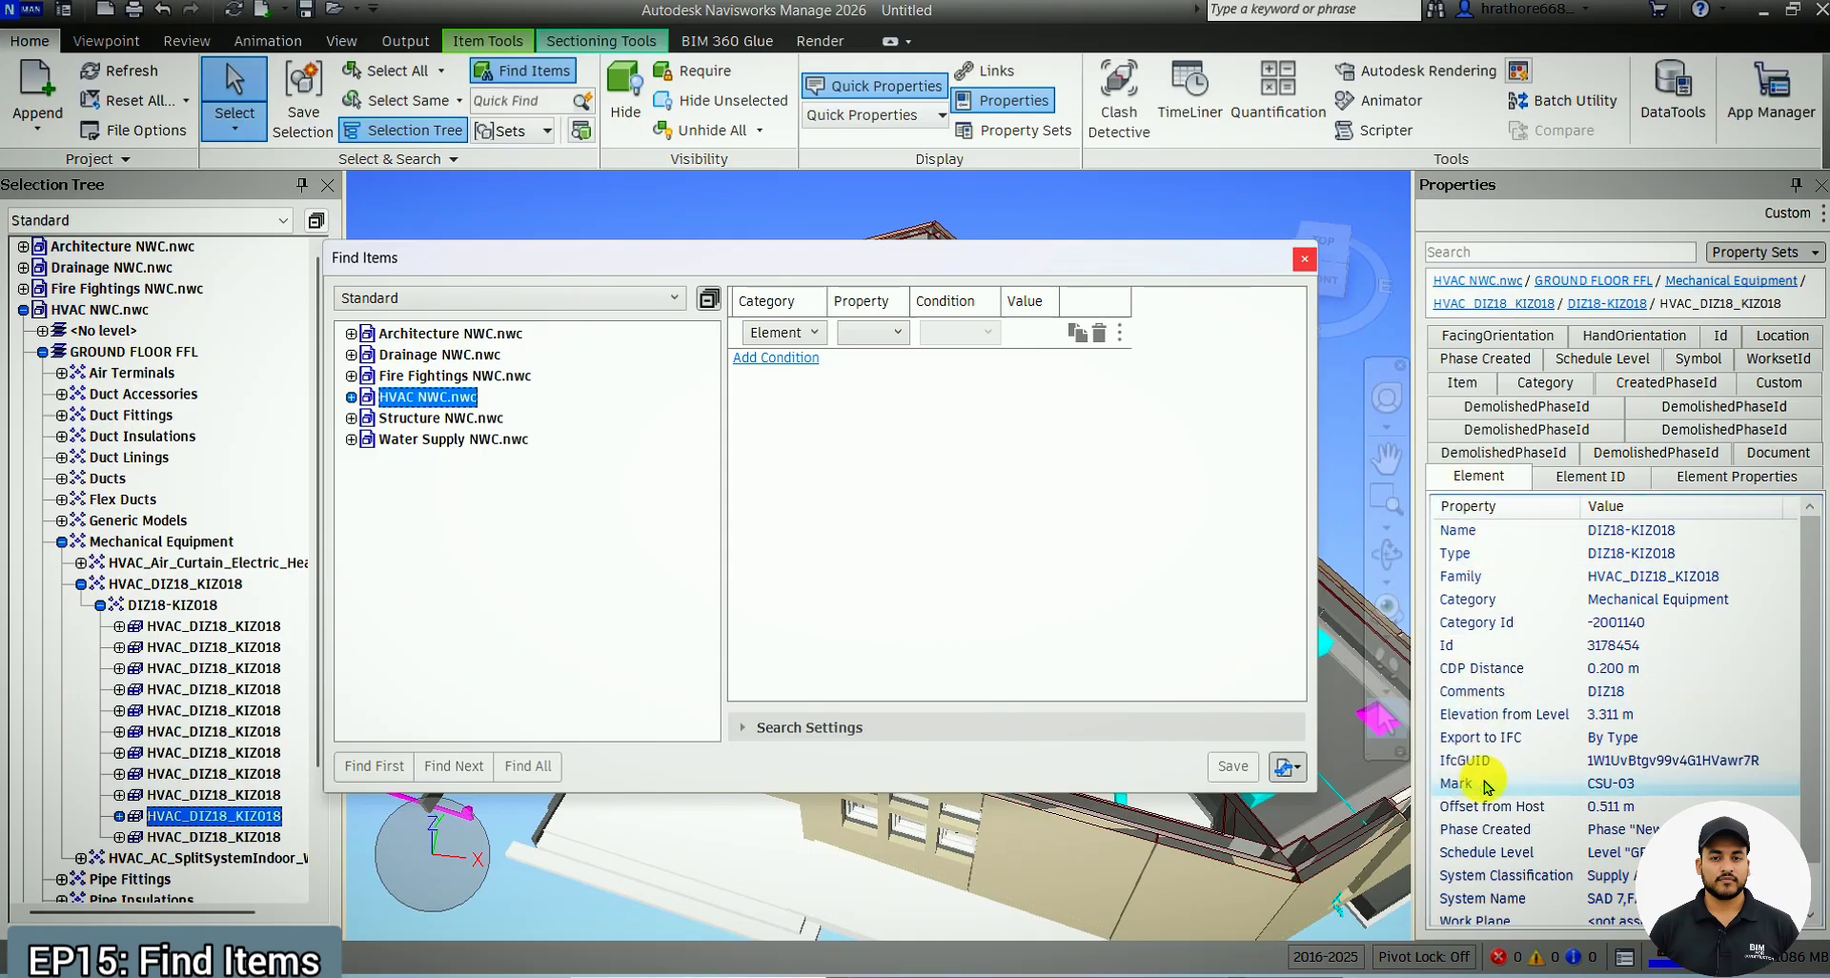
Set the search condition's property to Mark and its comparison to =
click(883, 333)
scroll(886, 477, down, 8)
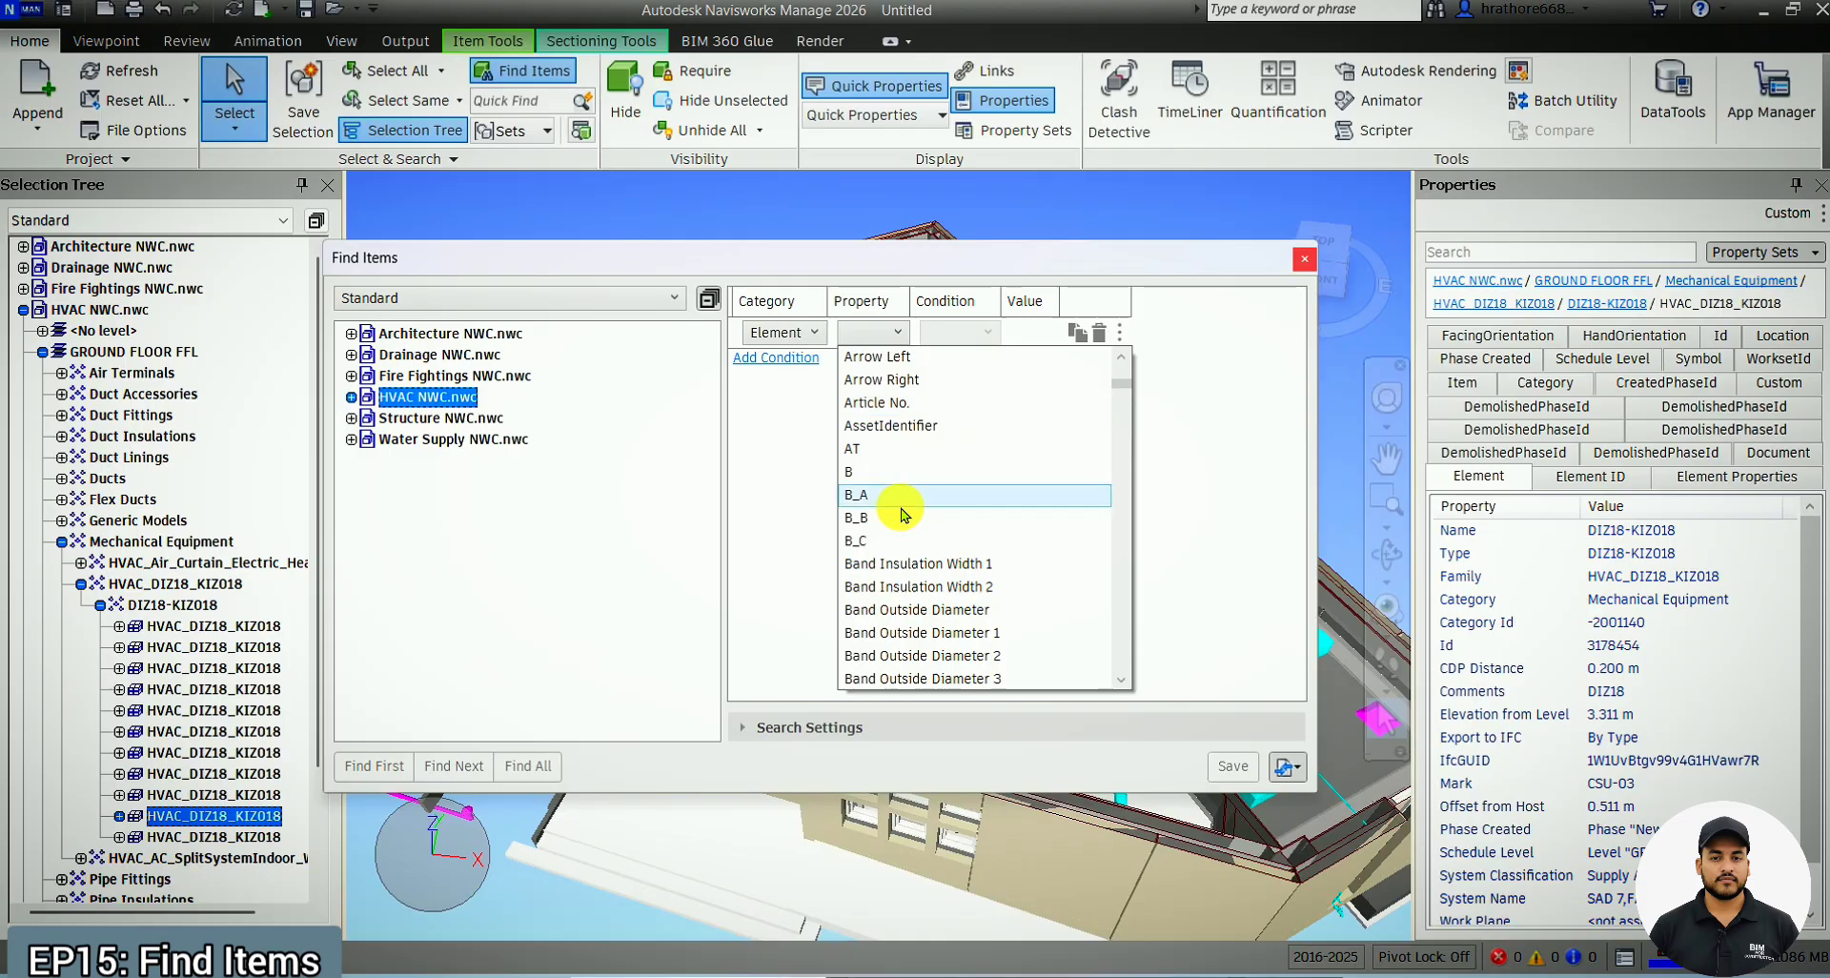
scroll(900, 514, down, 10)
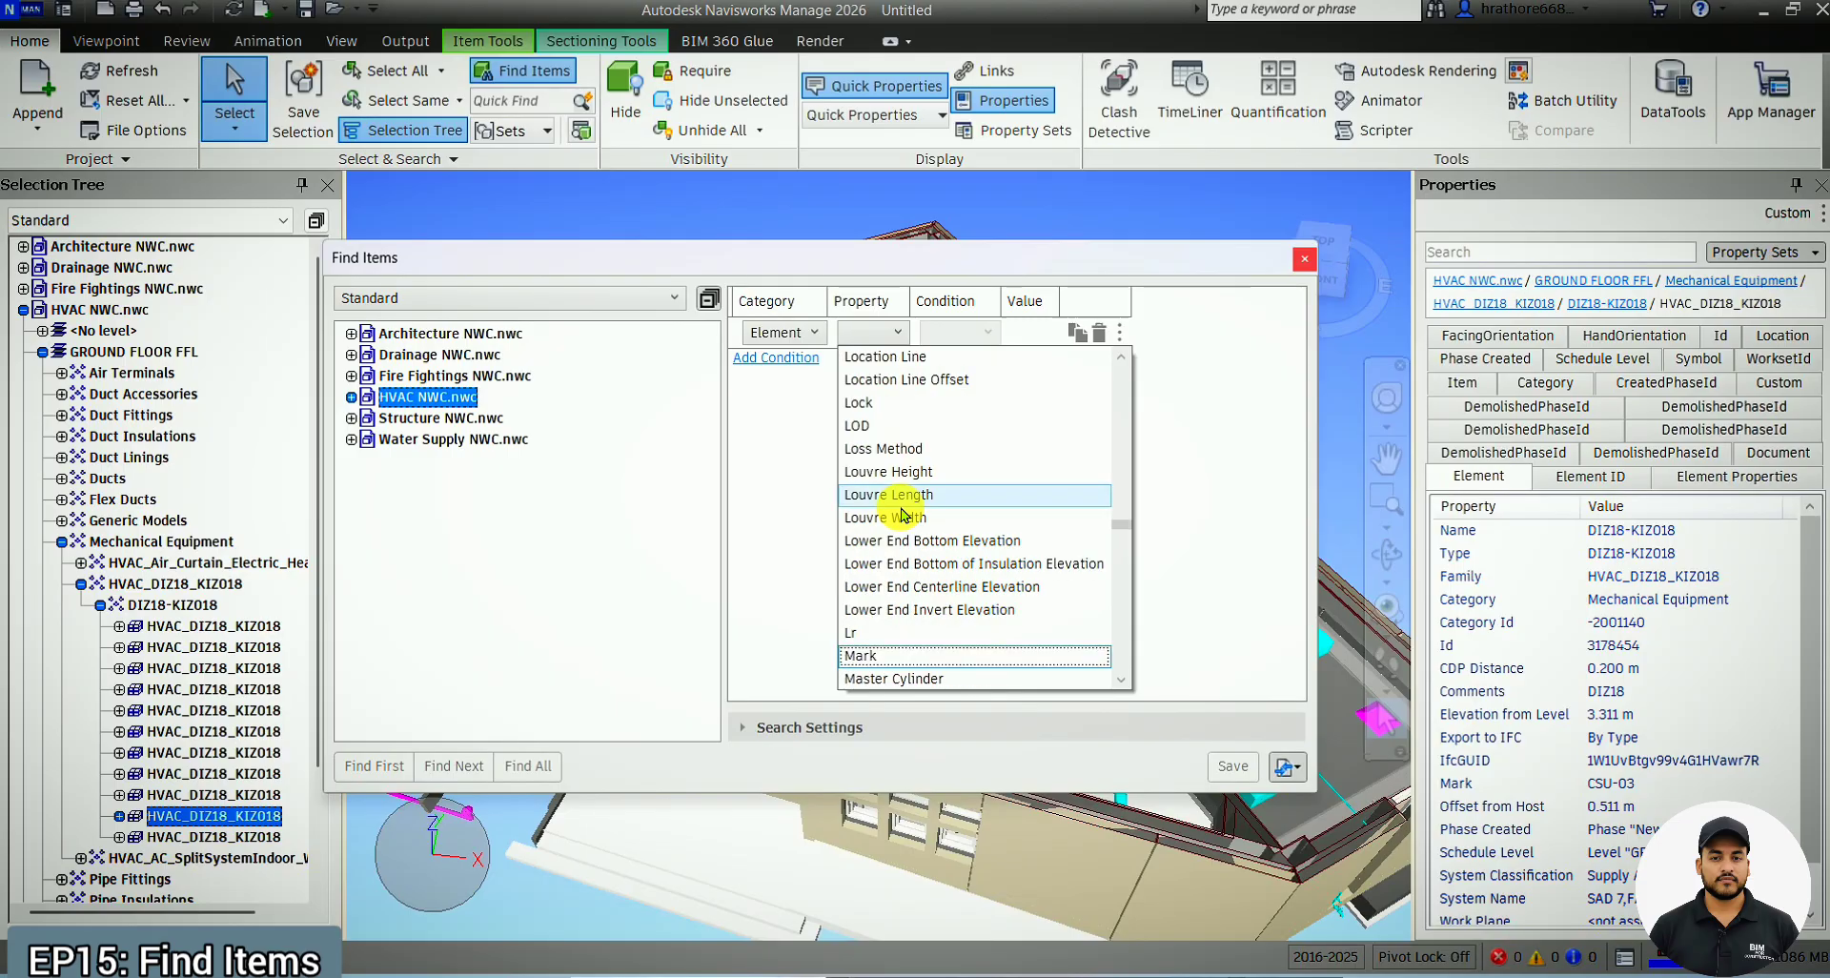
click(873, 651)
click(988, 333)
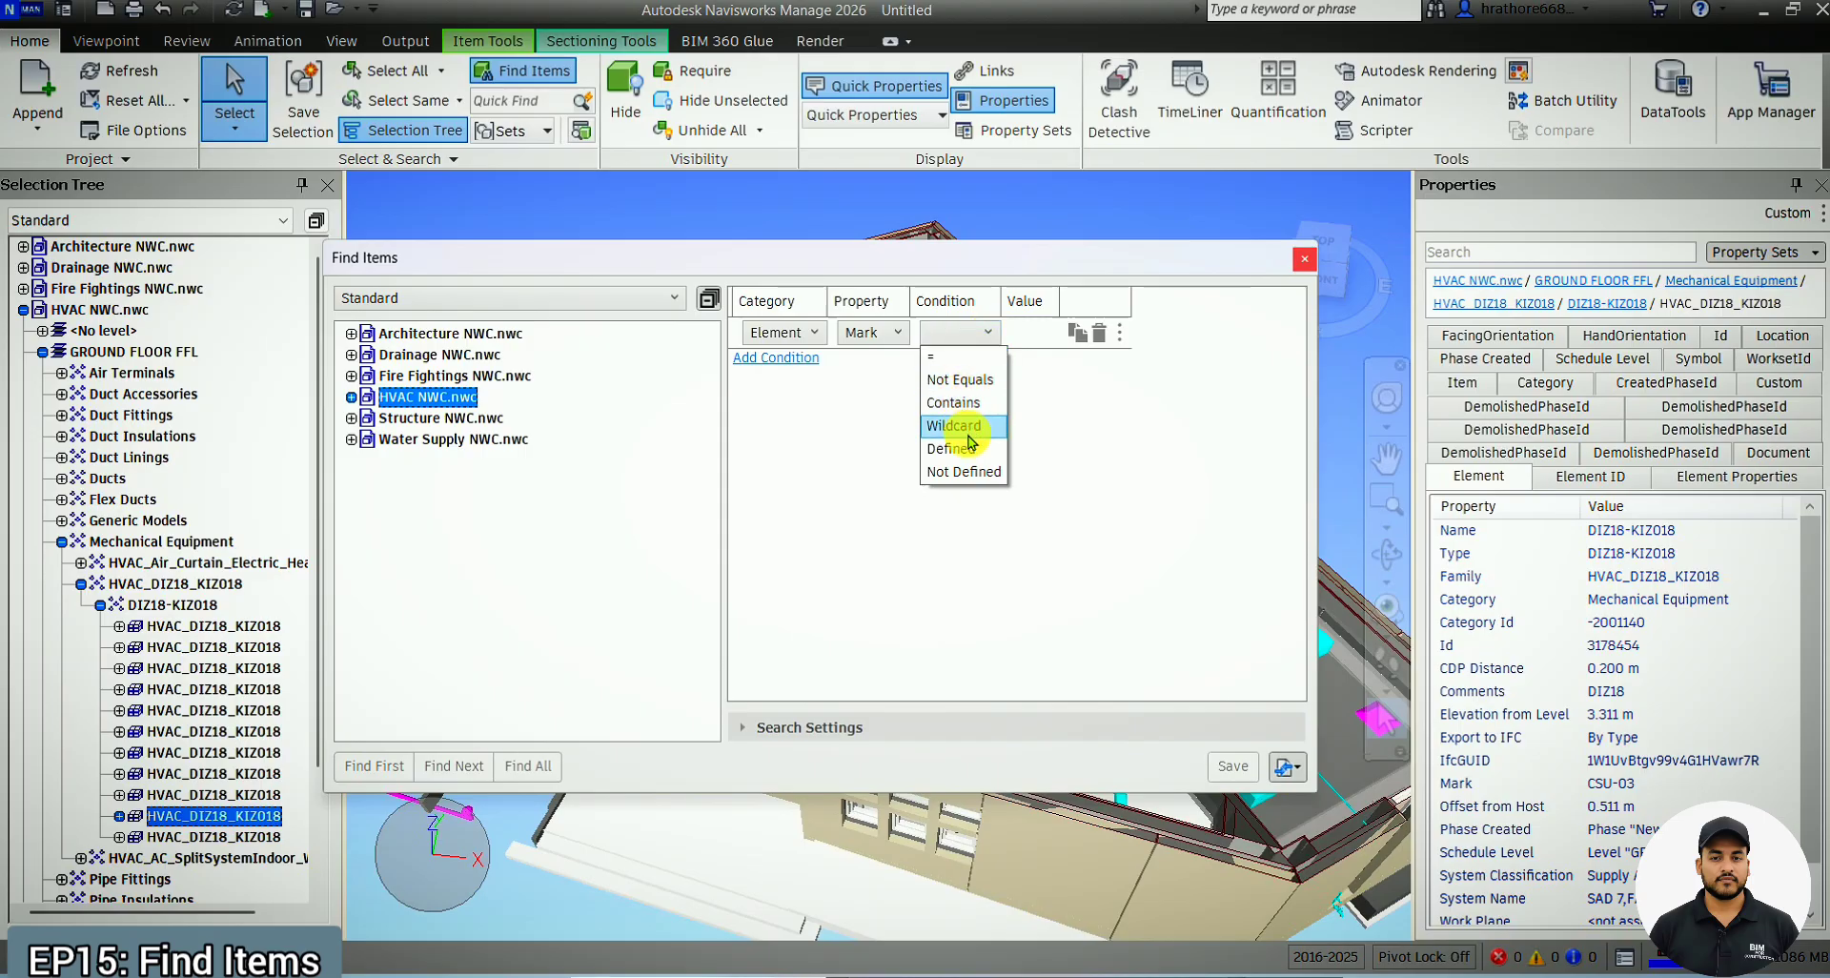
click(964, 359)
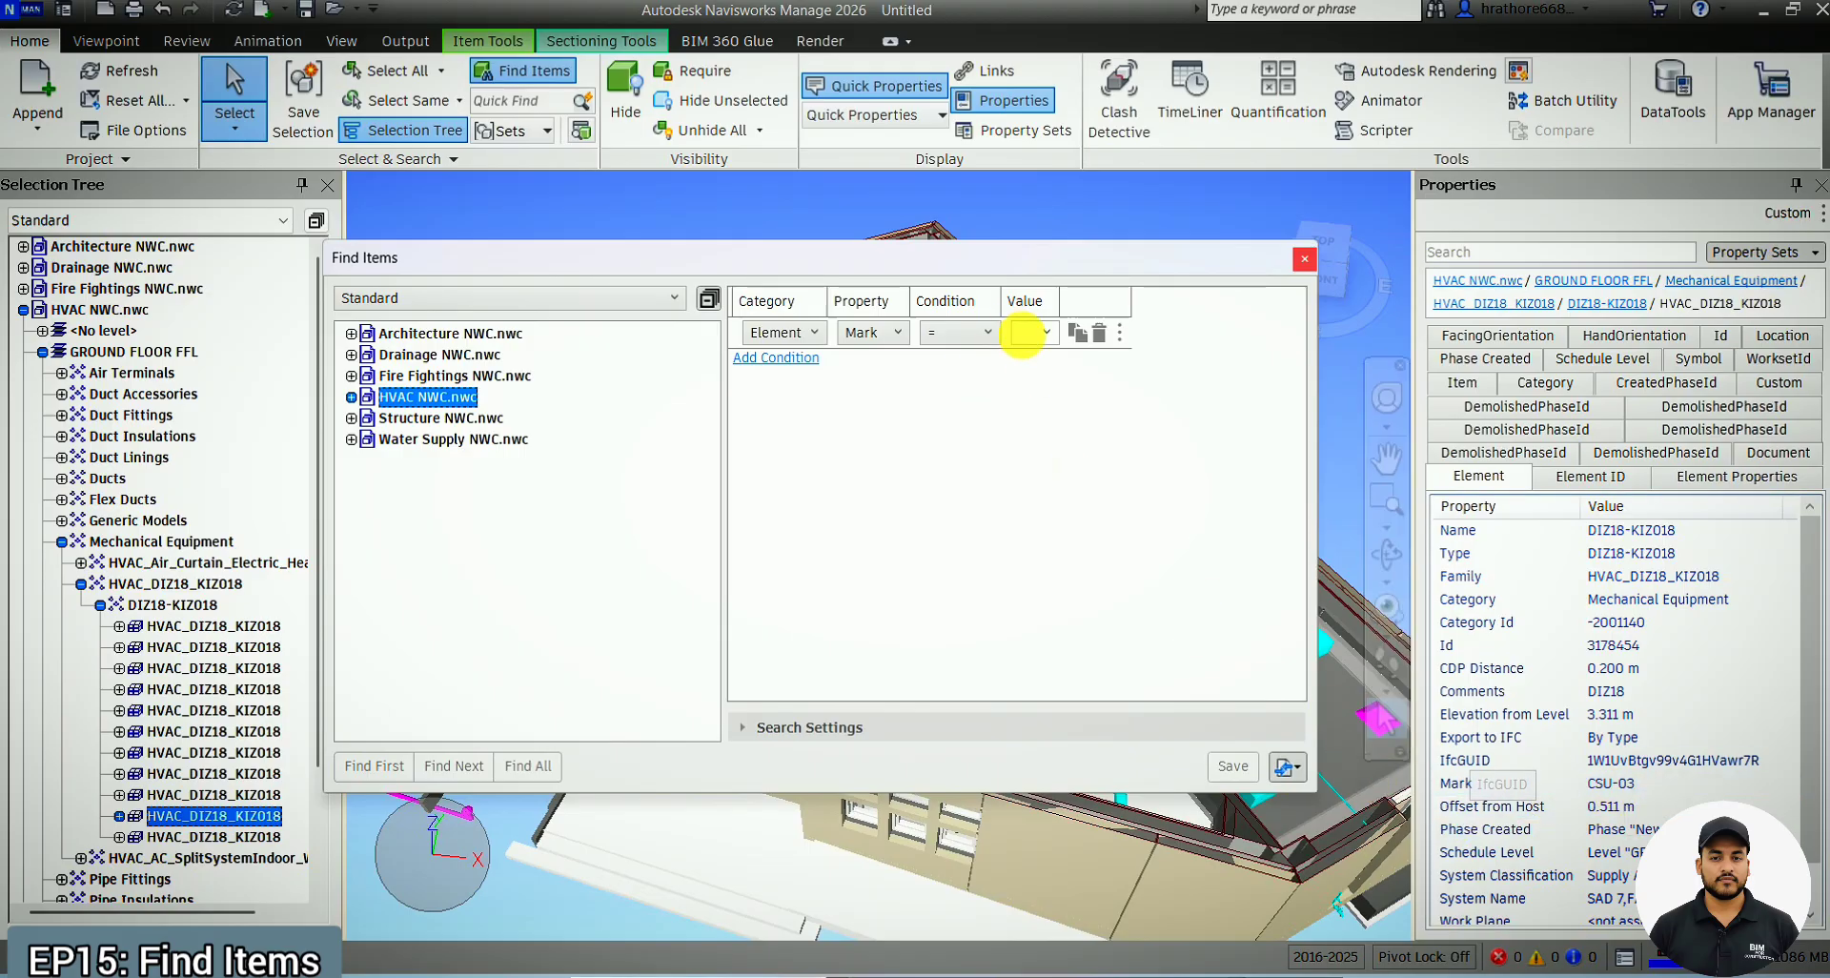
Set the Mark condition's value to CCU-03
click(1046, 332)
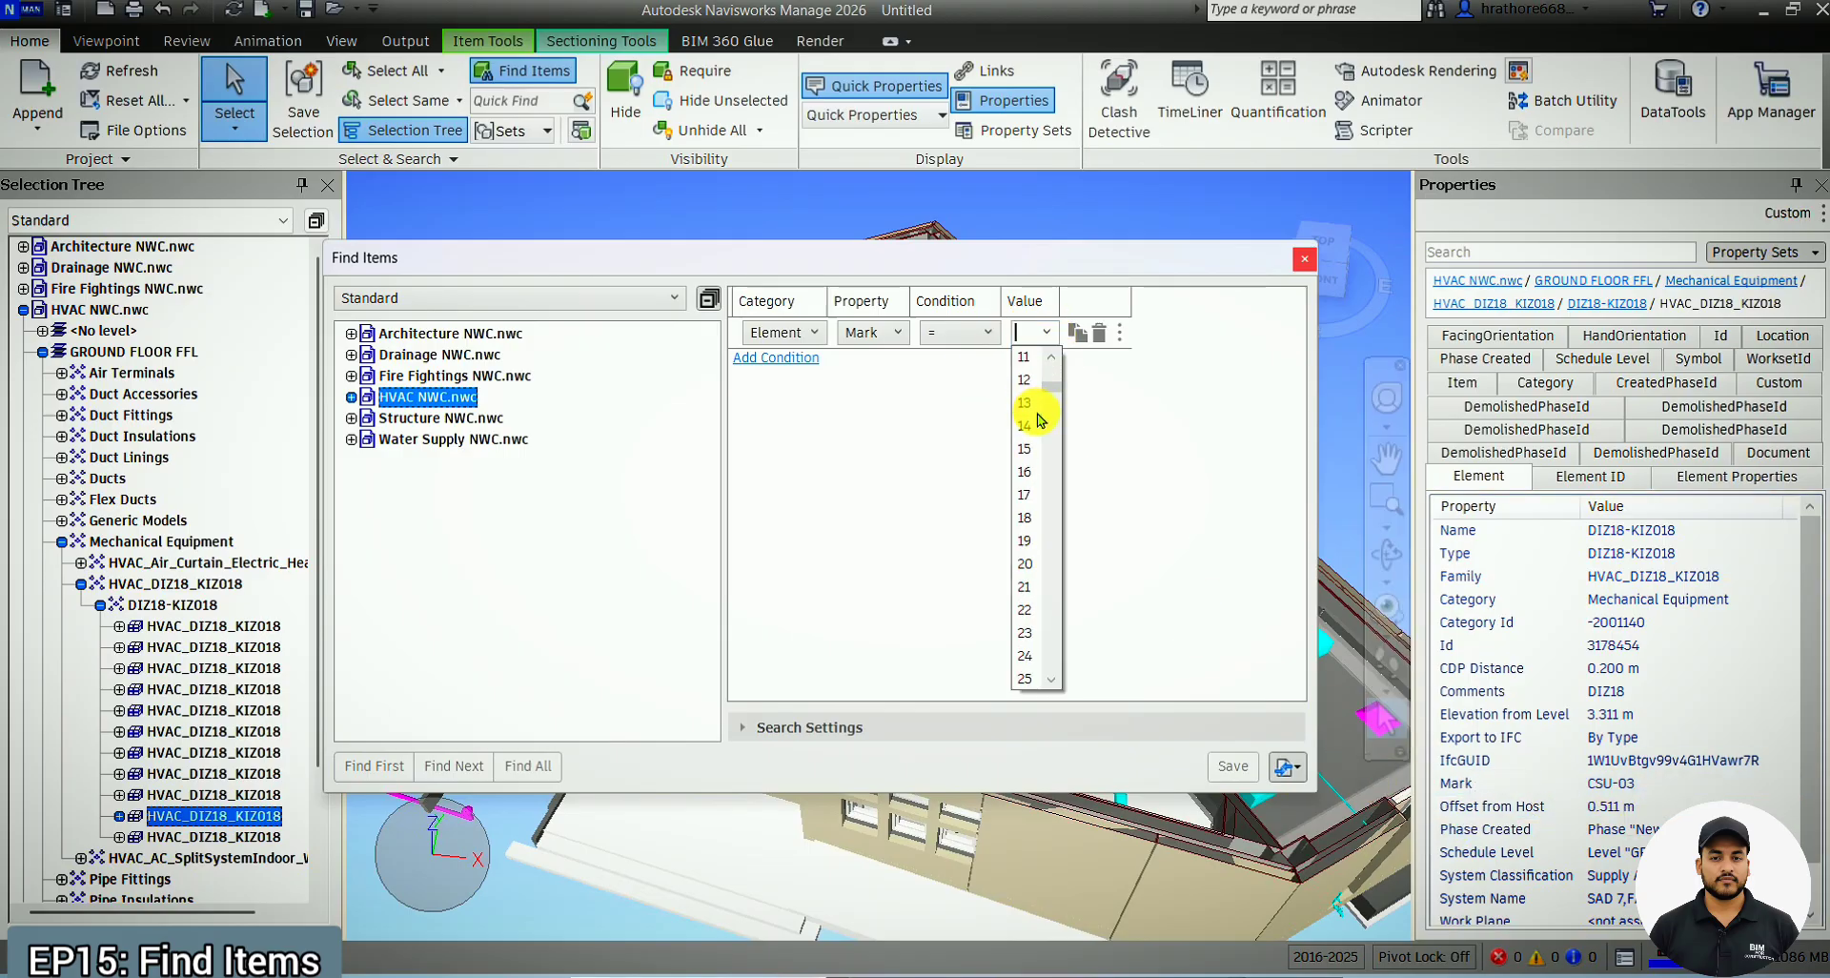
text(CCU-01)
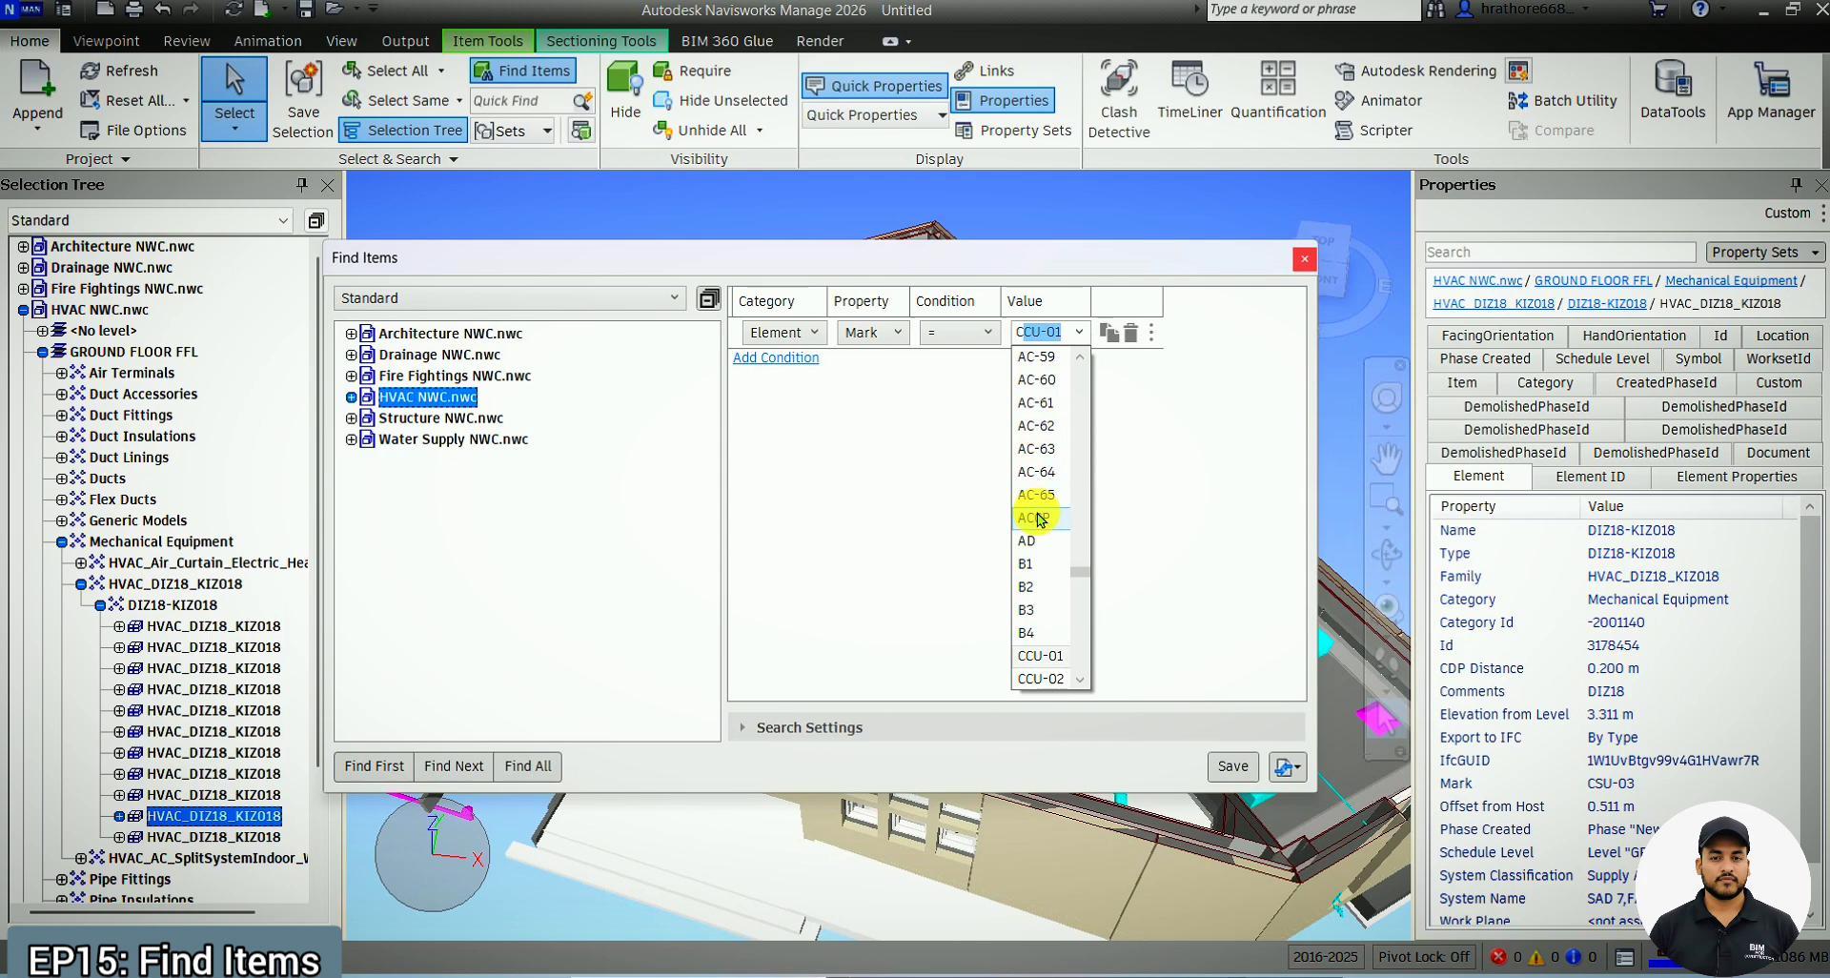
scroll(1041, 515, down, 3)
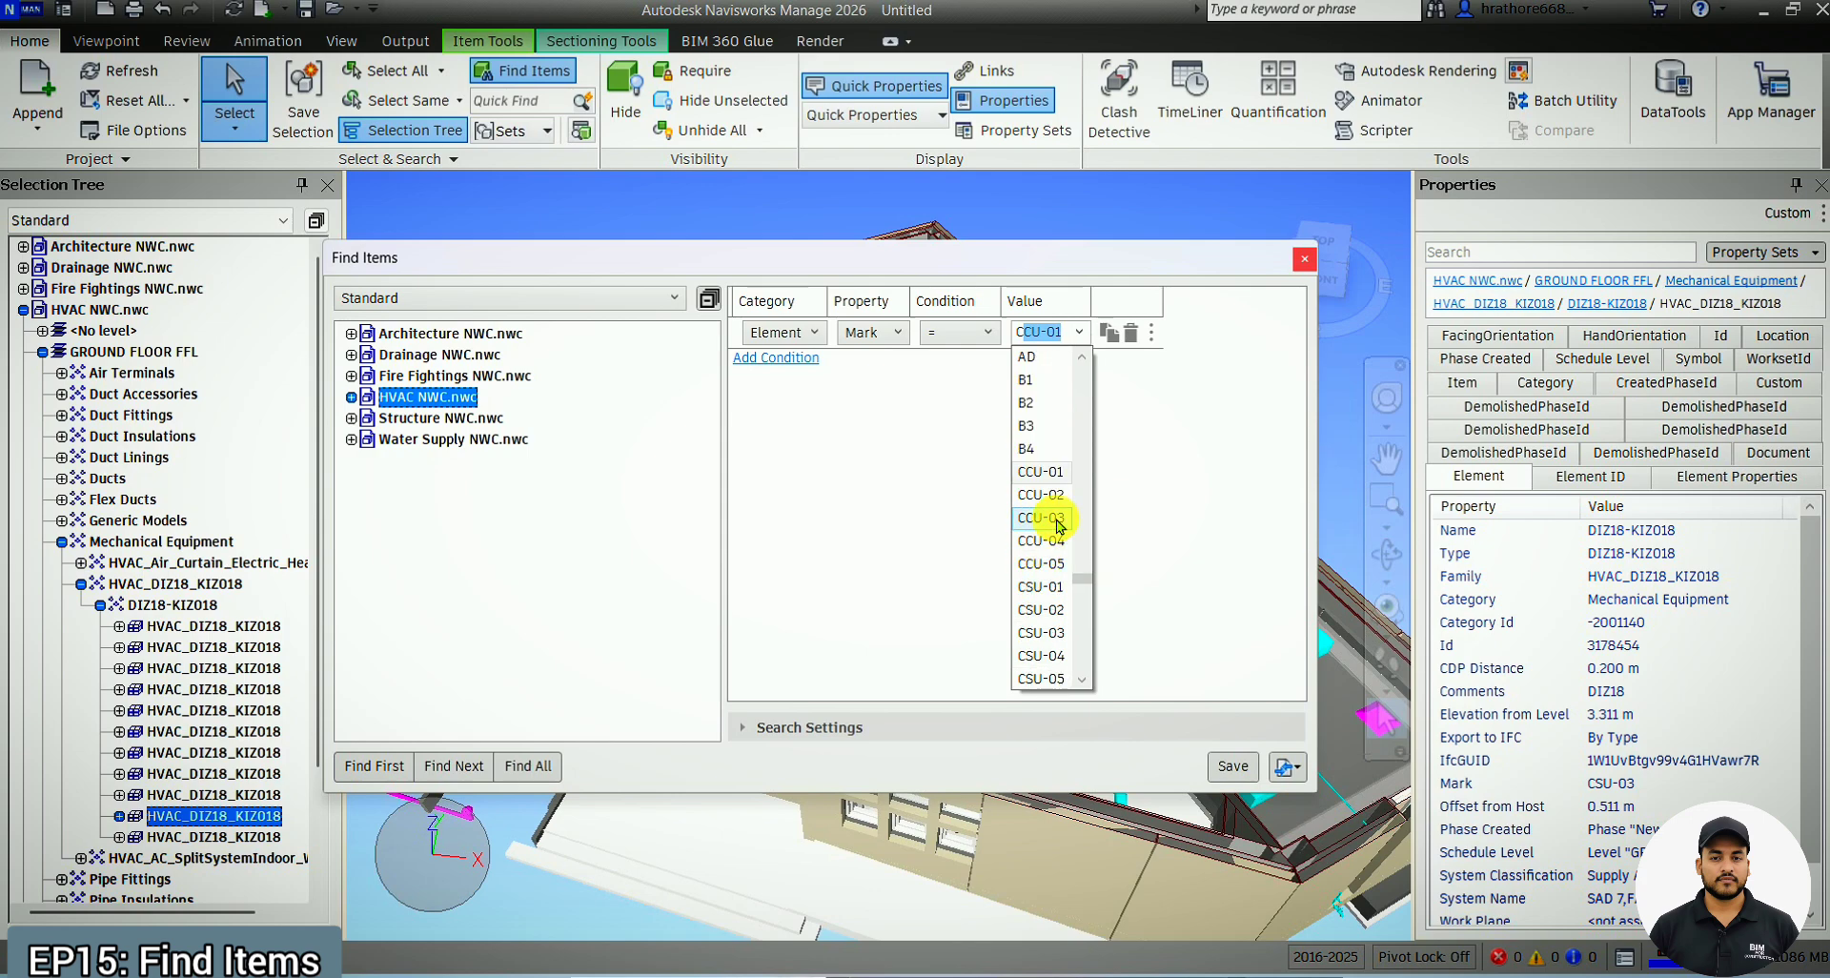
click(1041, 518)
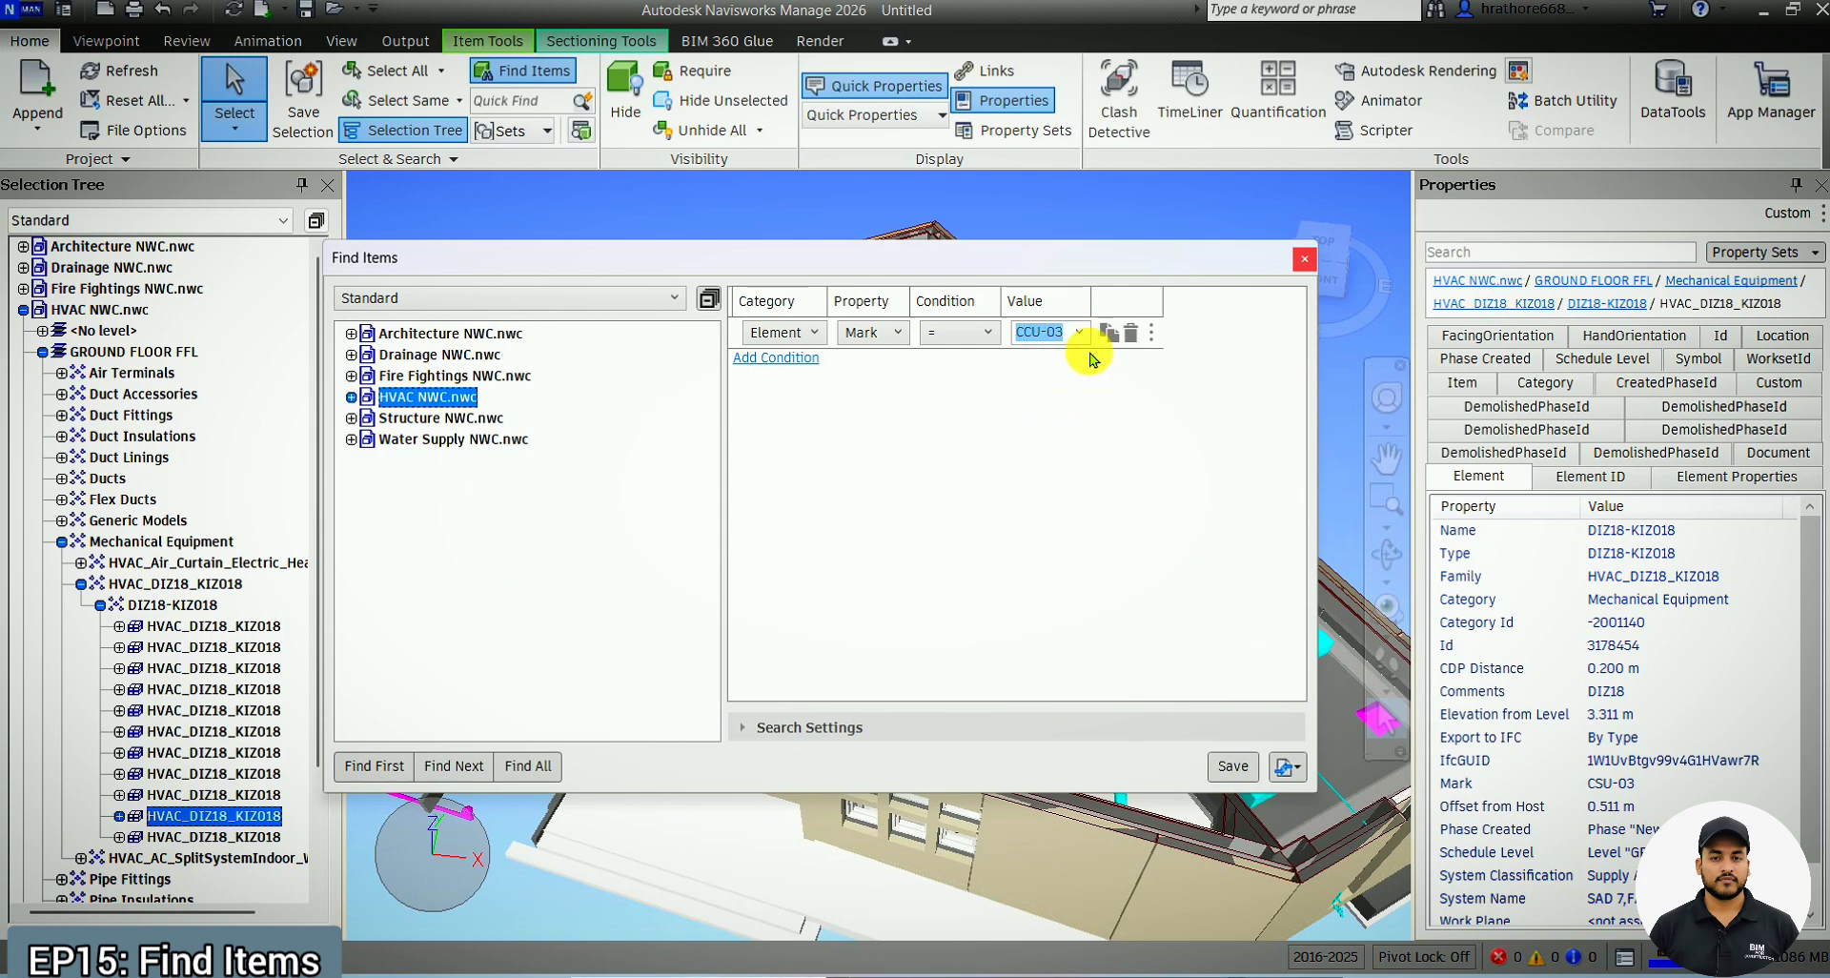
Find the first item matching the Mark condition, and shrink the Find Items dialog and move it clear of the model
drag(1061, 266, 1500, 135)
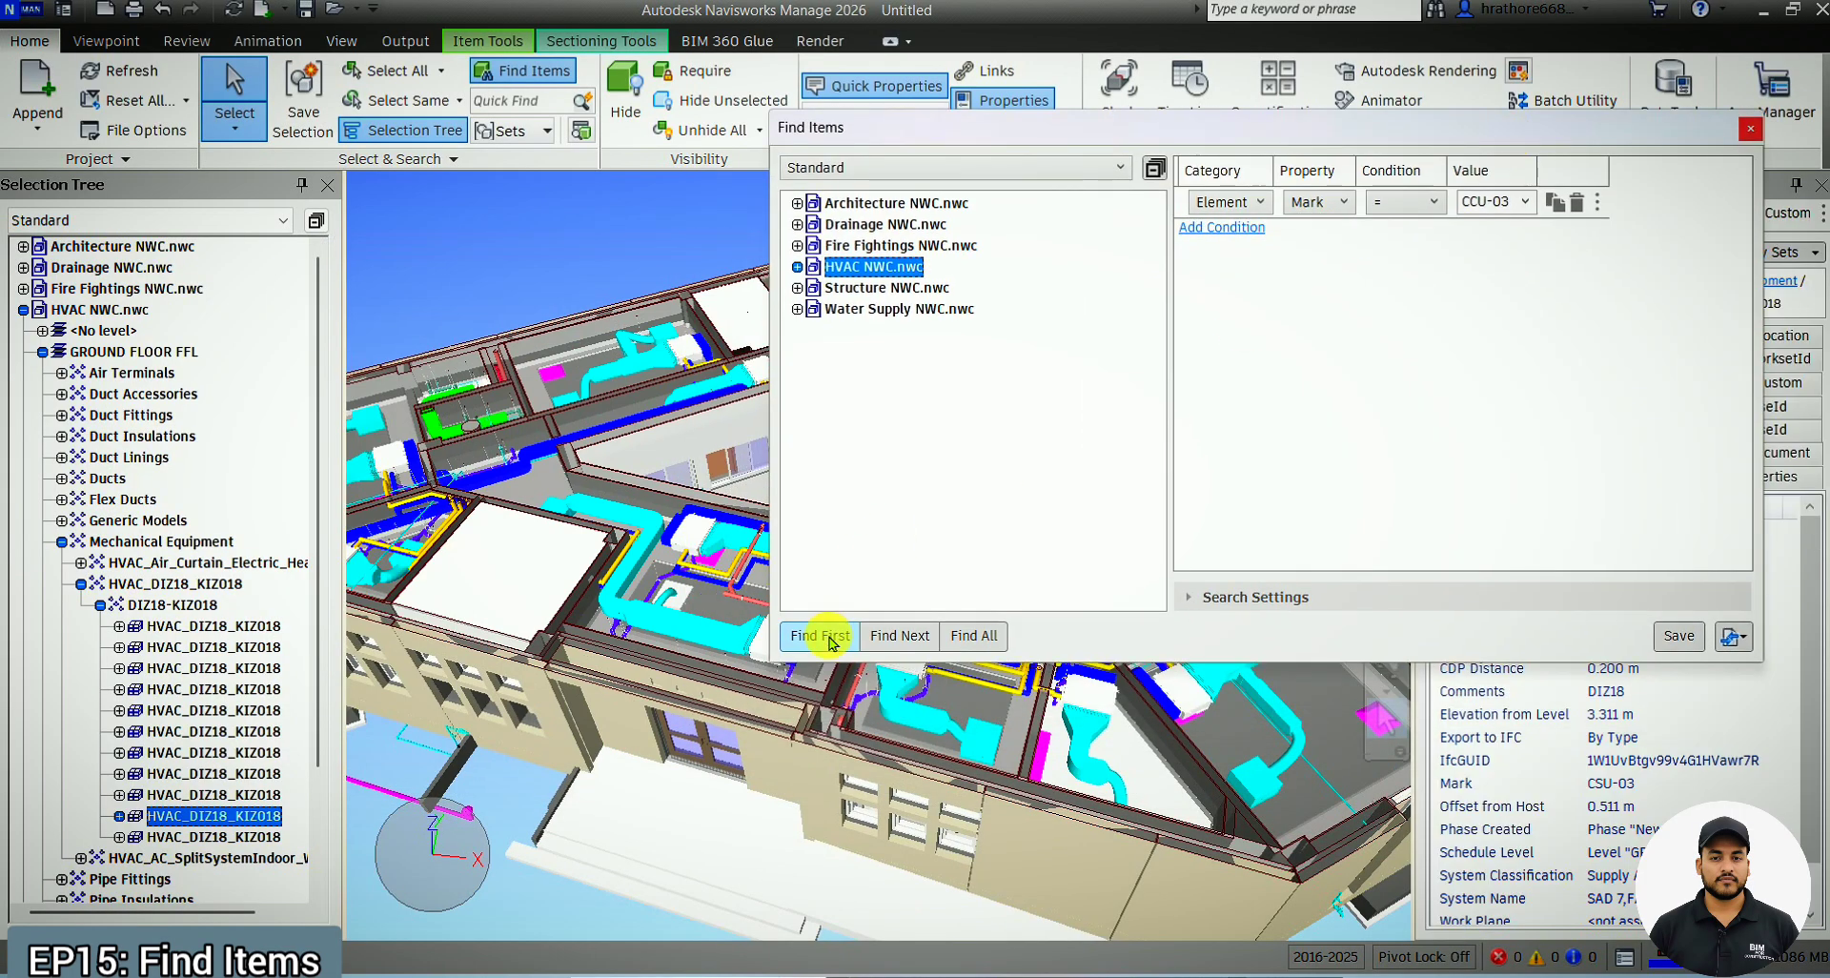
click(829, 639)
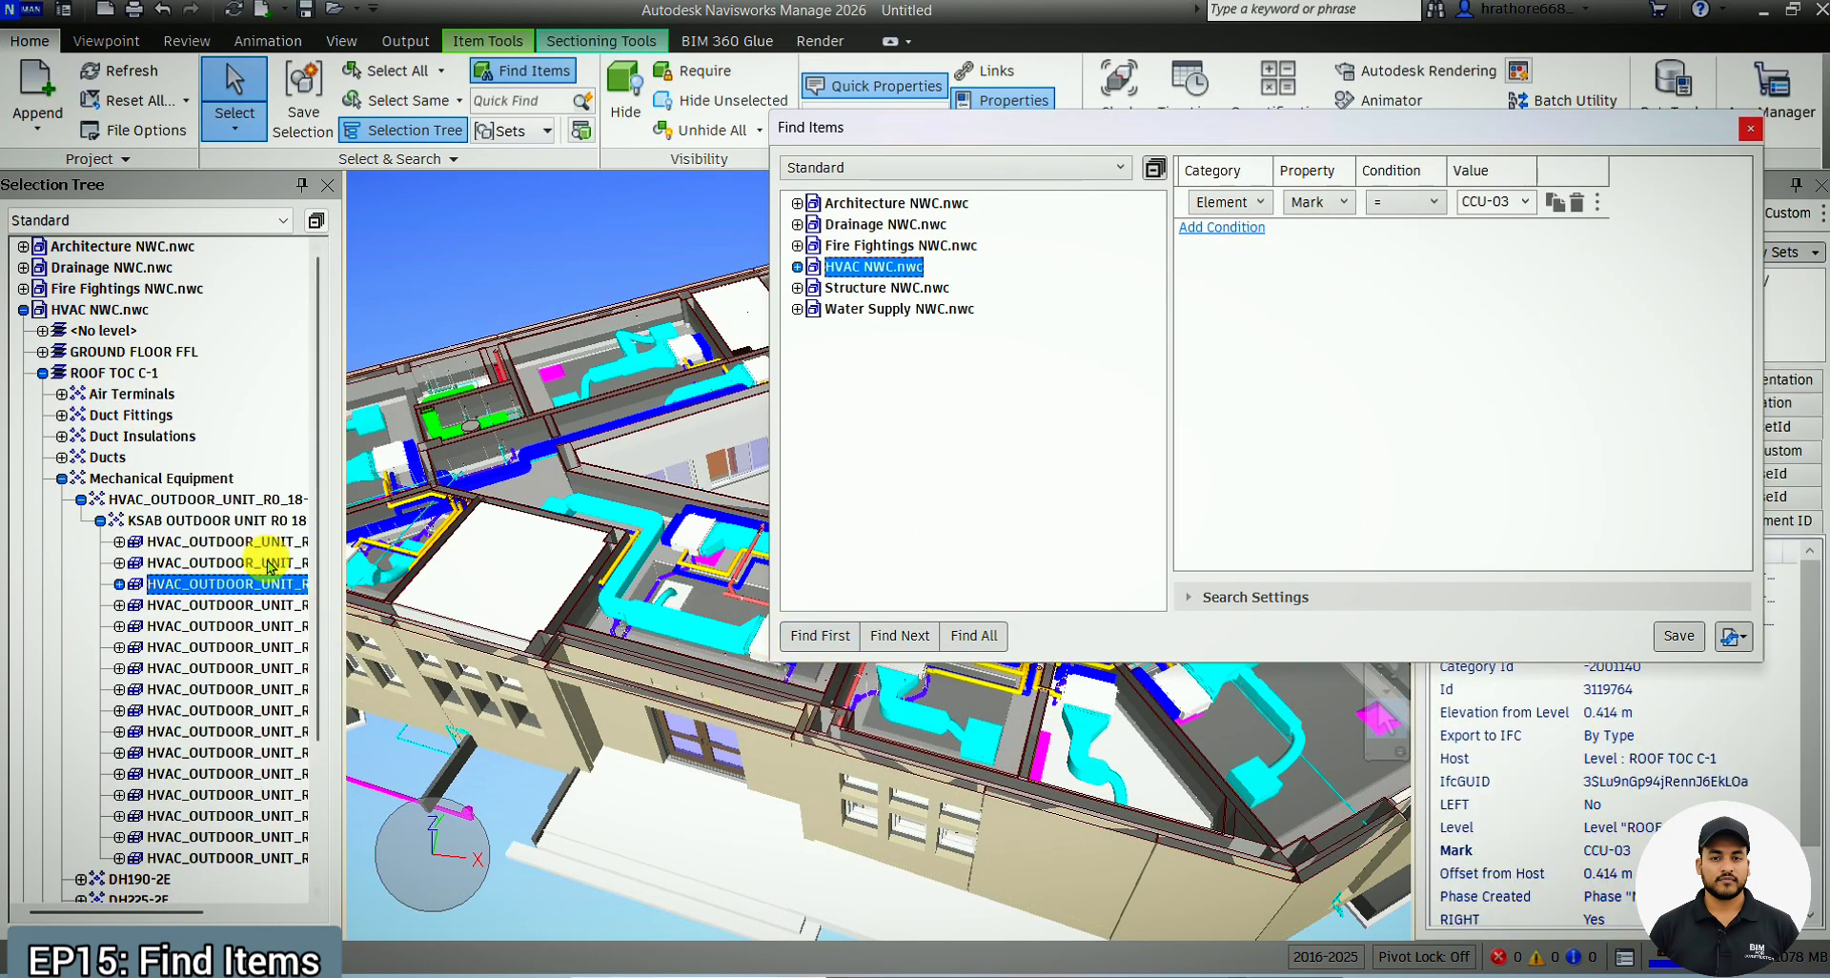
drag(1288, 132, 1145, 264)
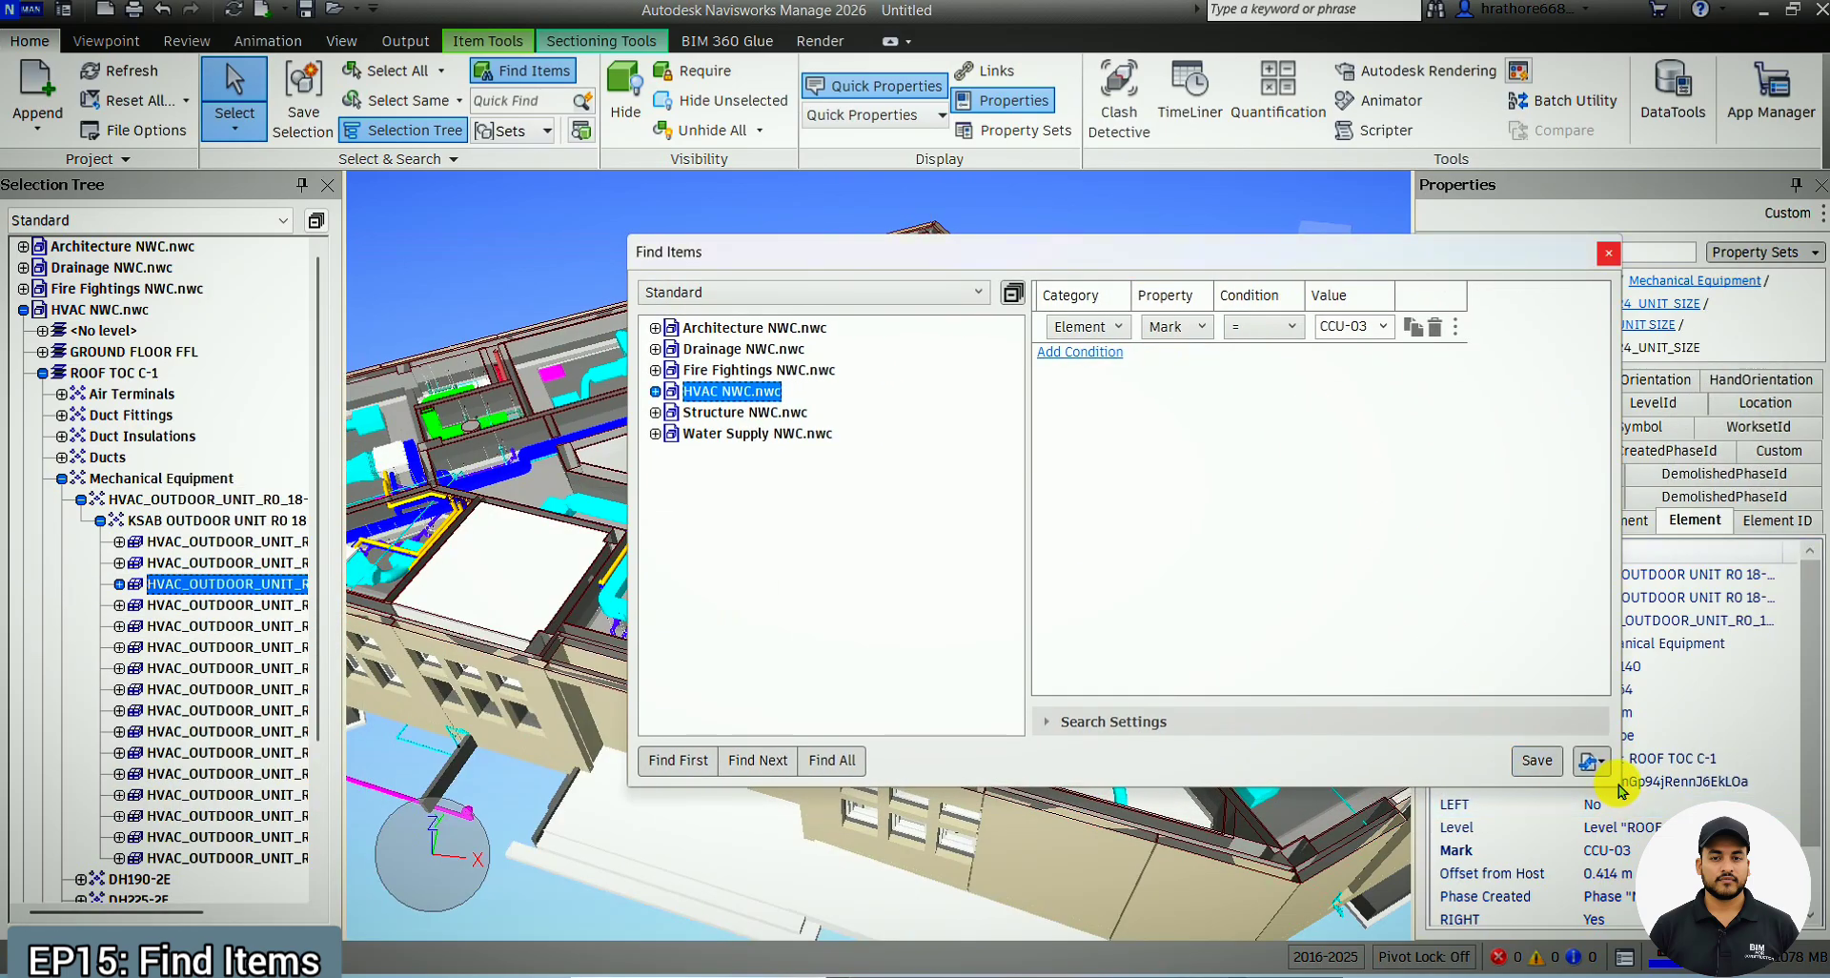
drag(1633, 787, 1387, 608)
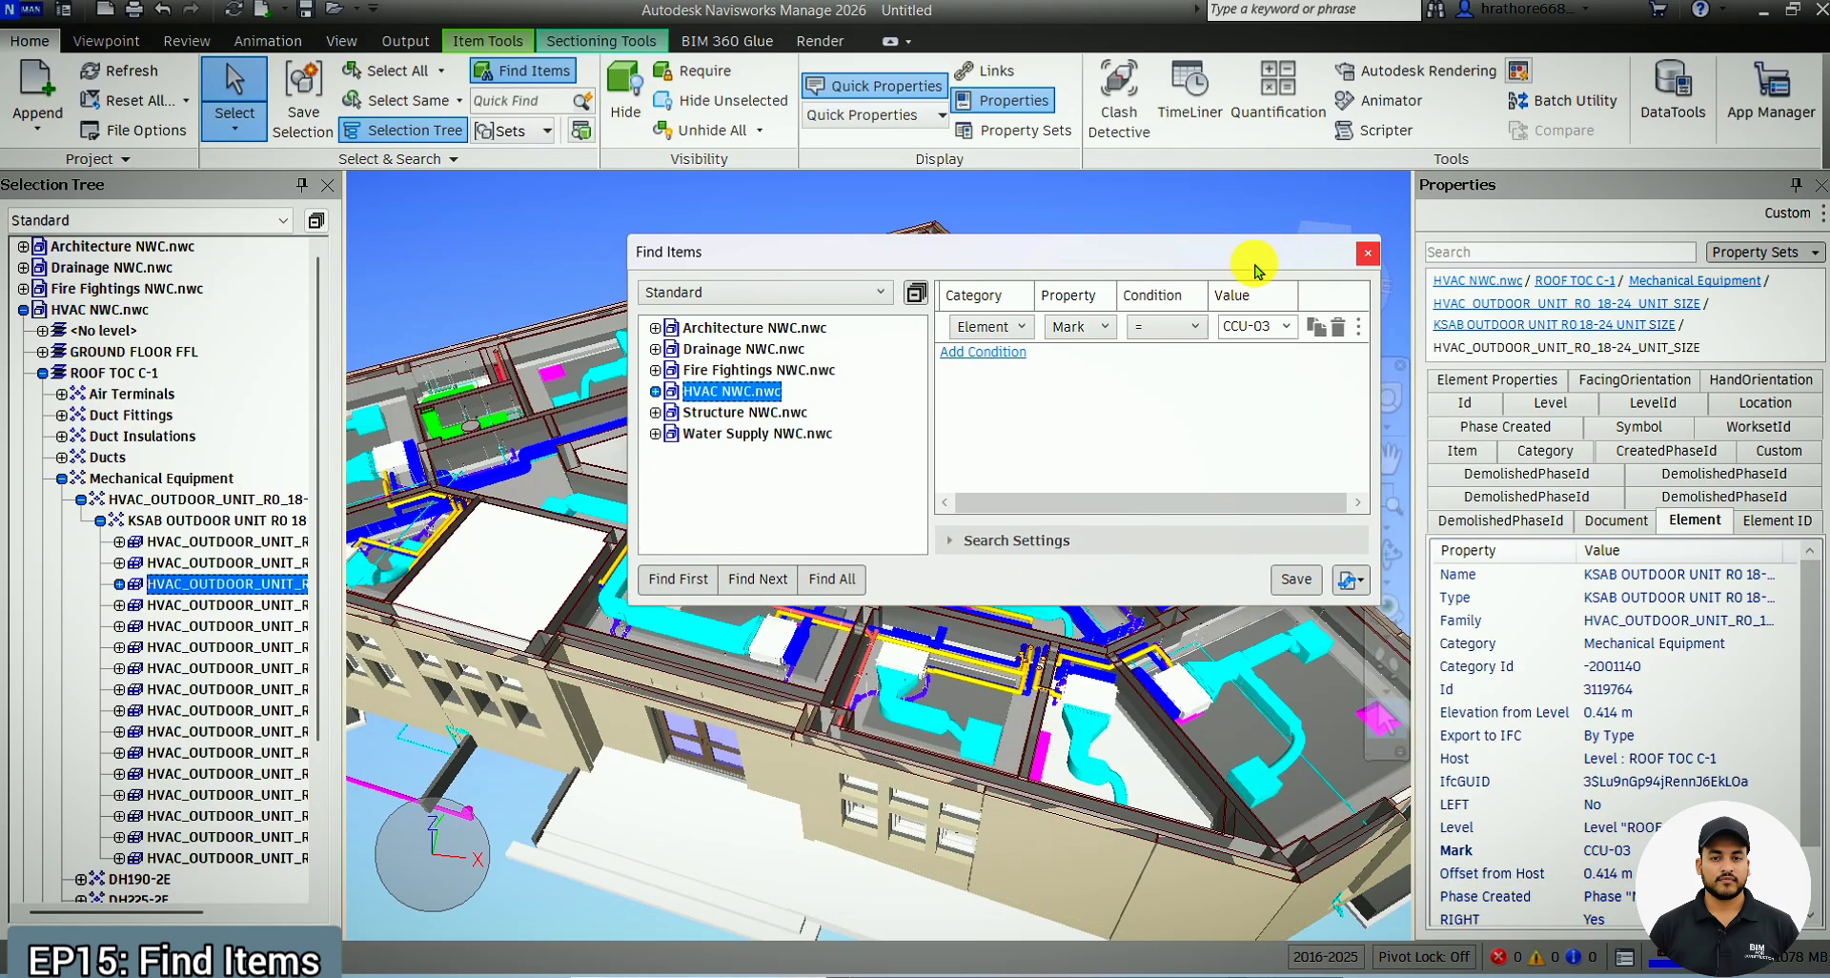
drag(1258, 256, 1663, 56)
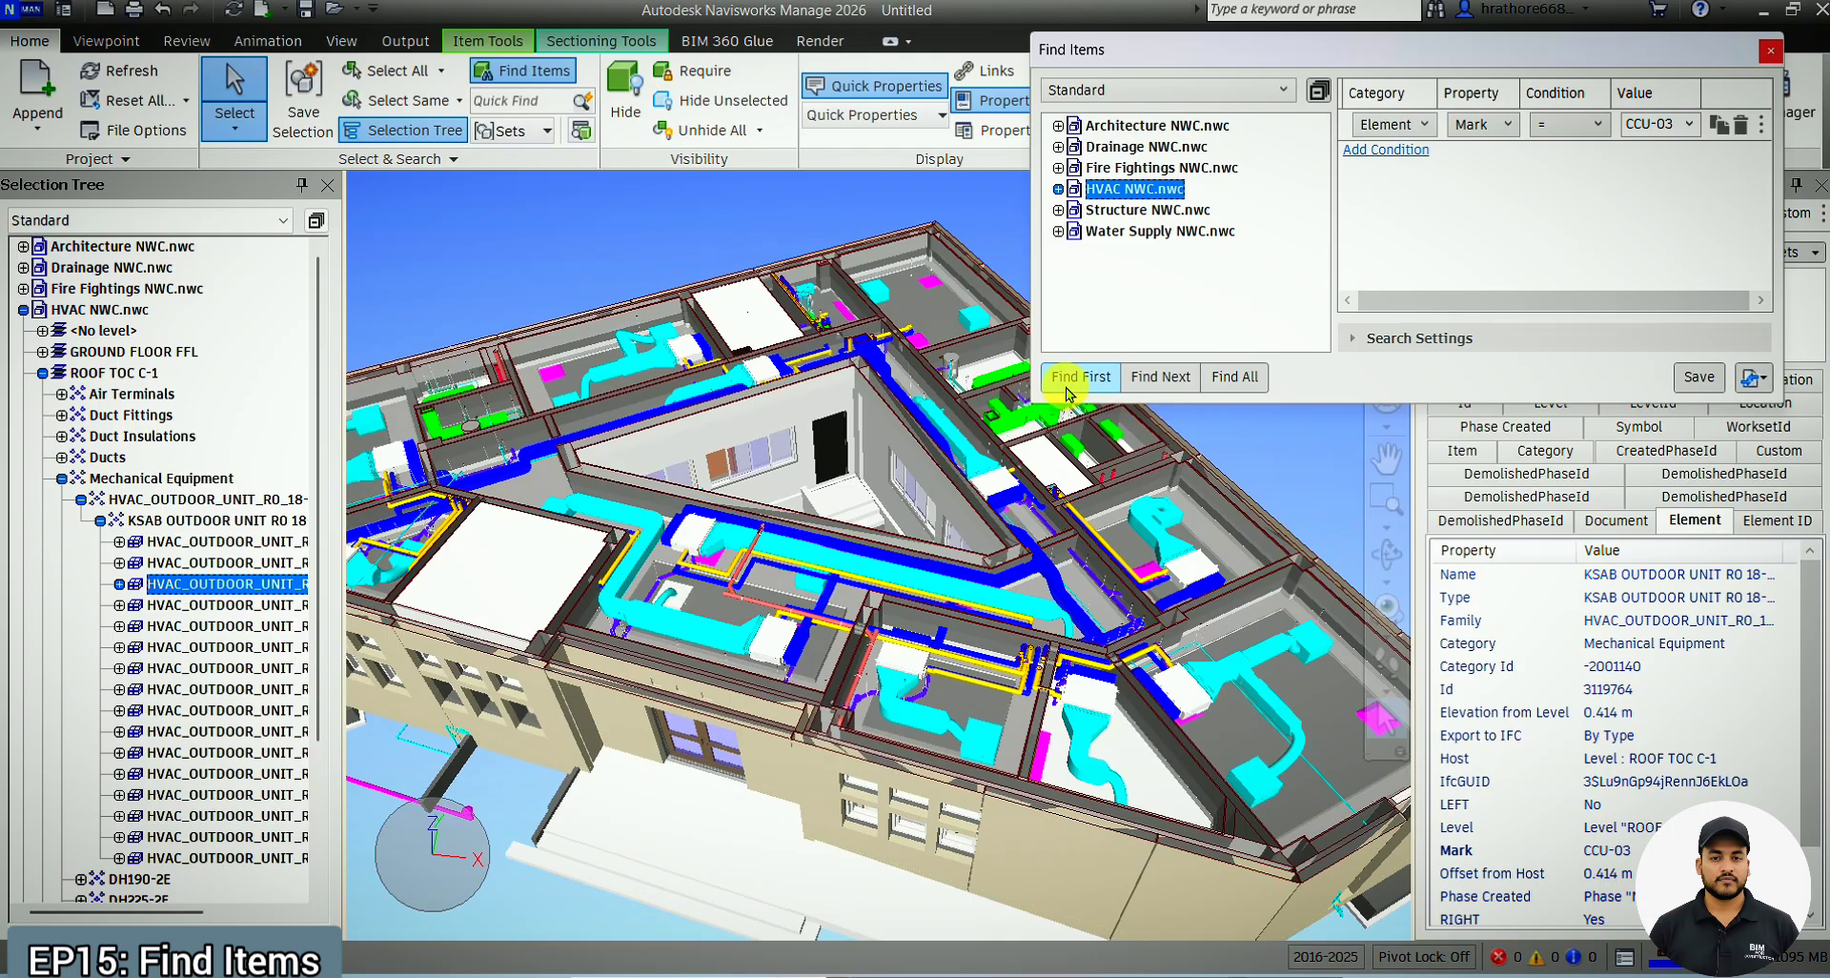
Find all items whose Mark is CCU-03 and examine their Element properties
scroll(719, 629, down, 3)
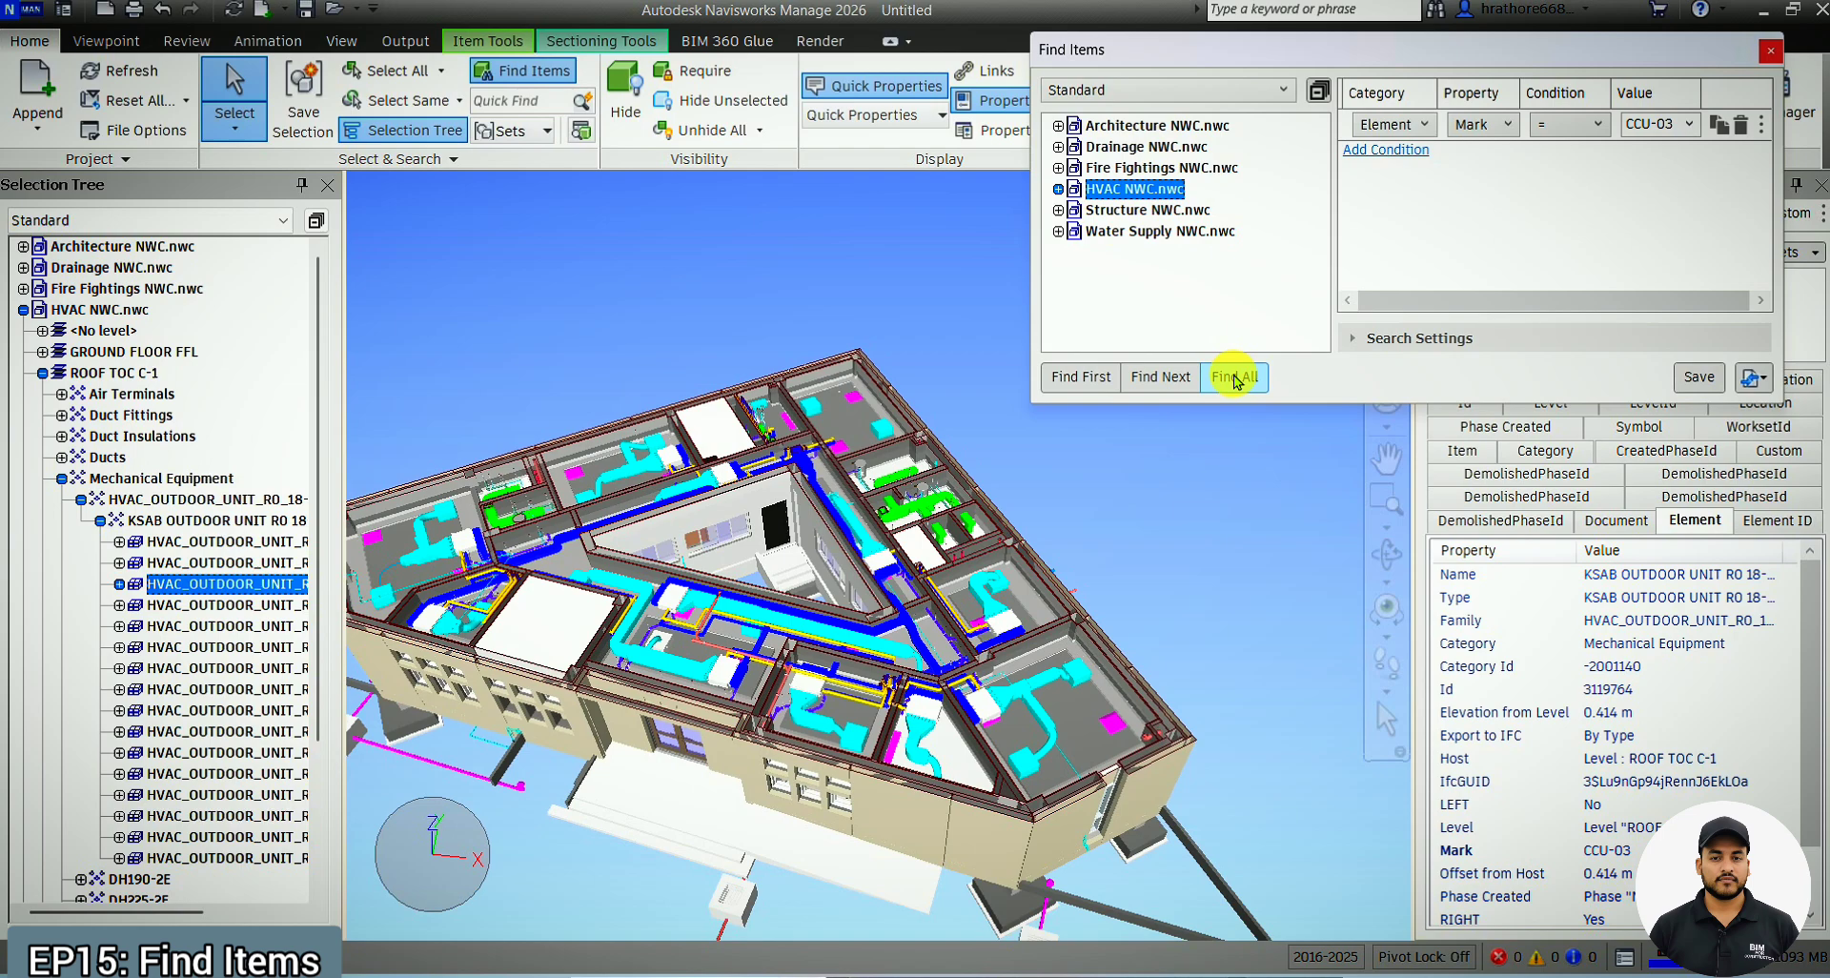
click(1234, 378)
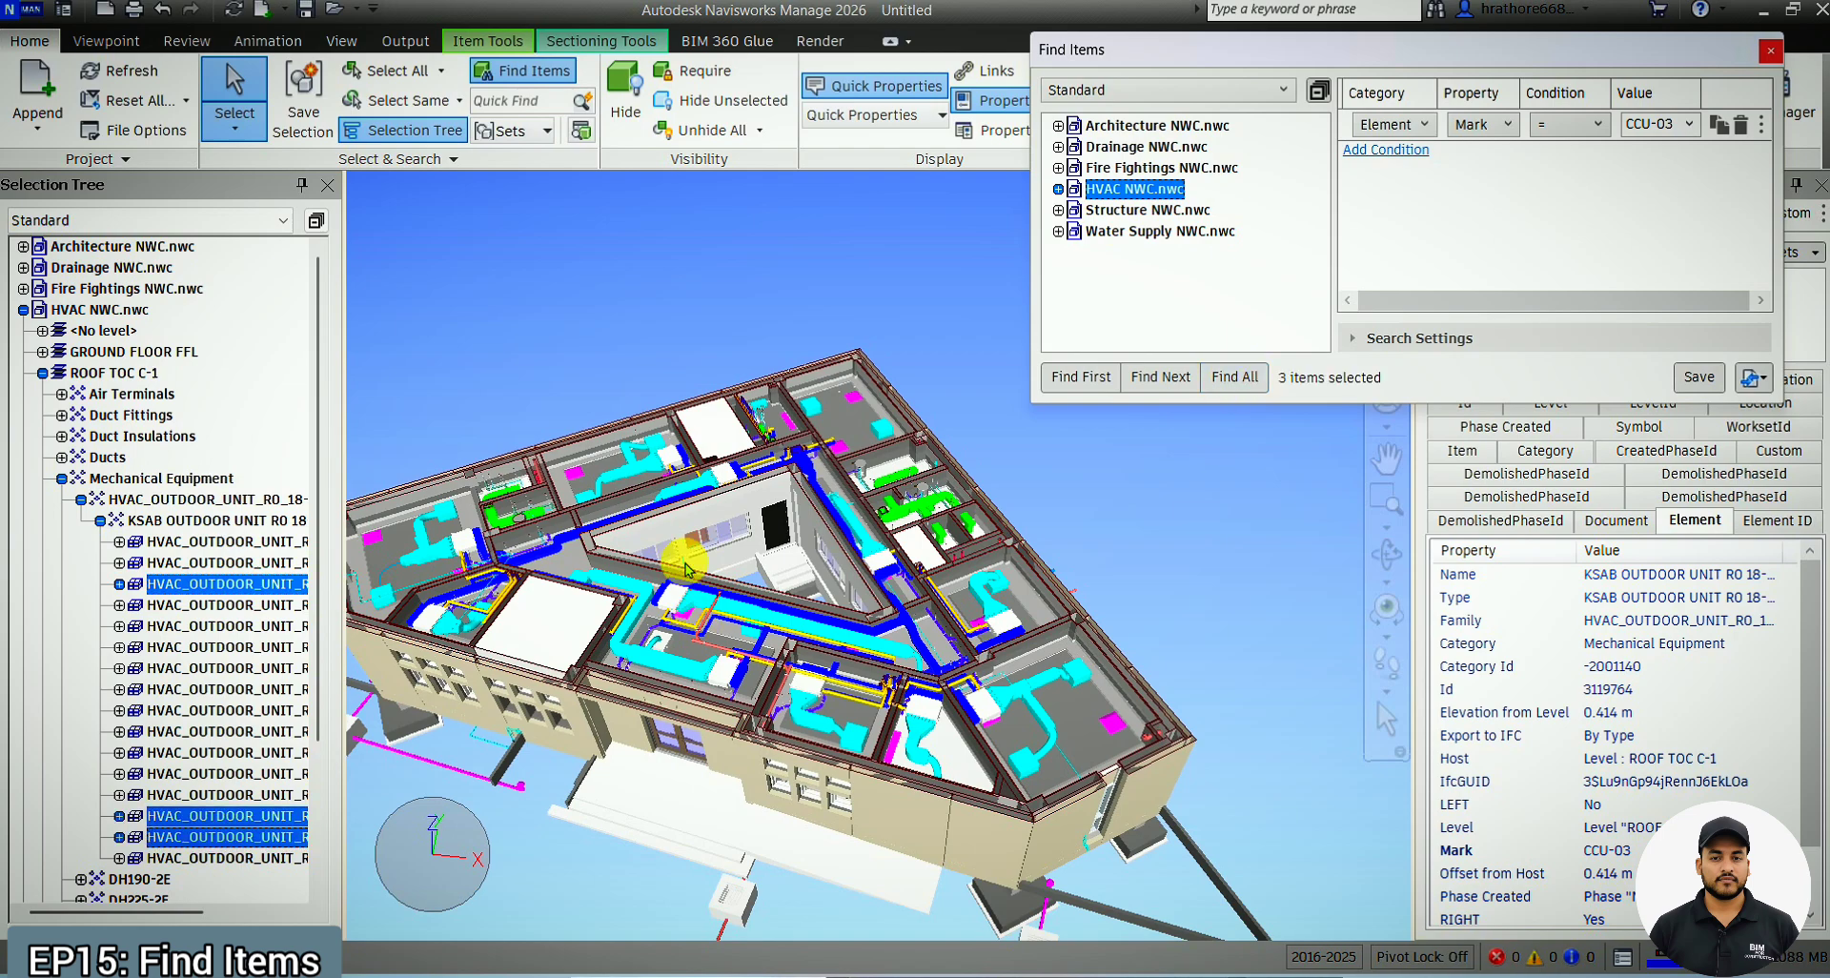
scroll(1620, 791, down, 1)
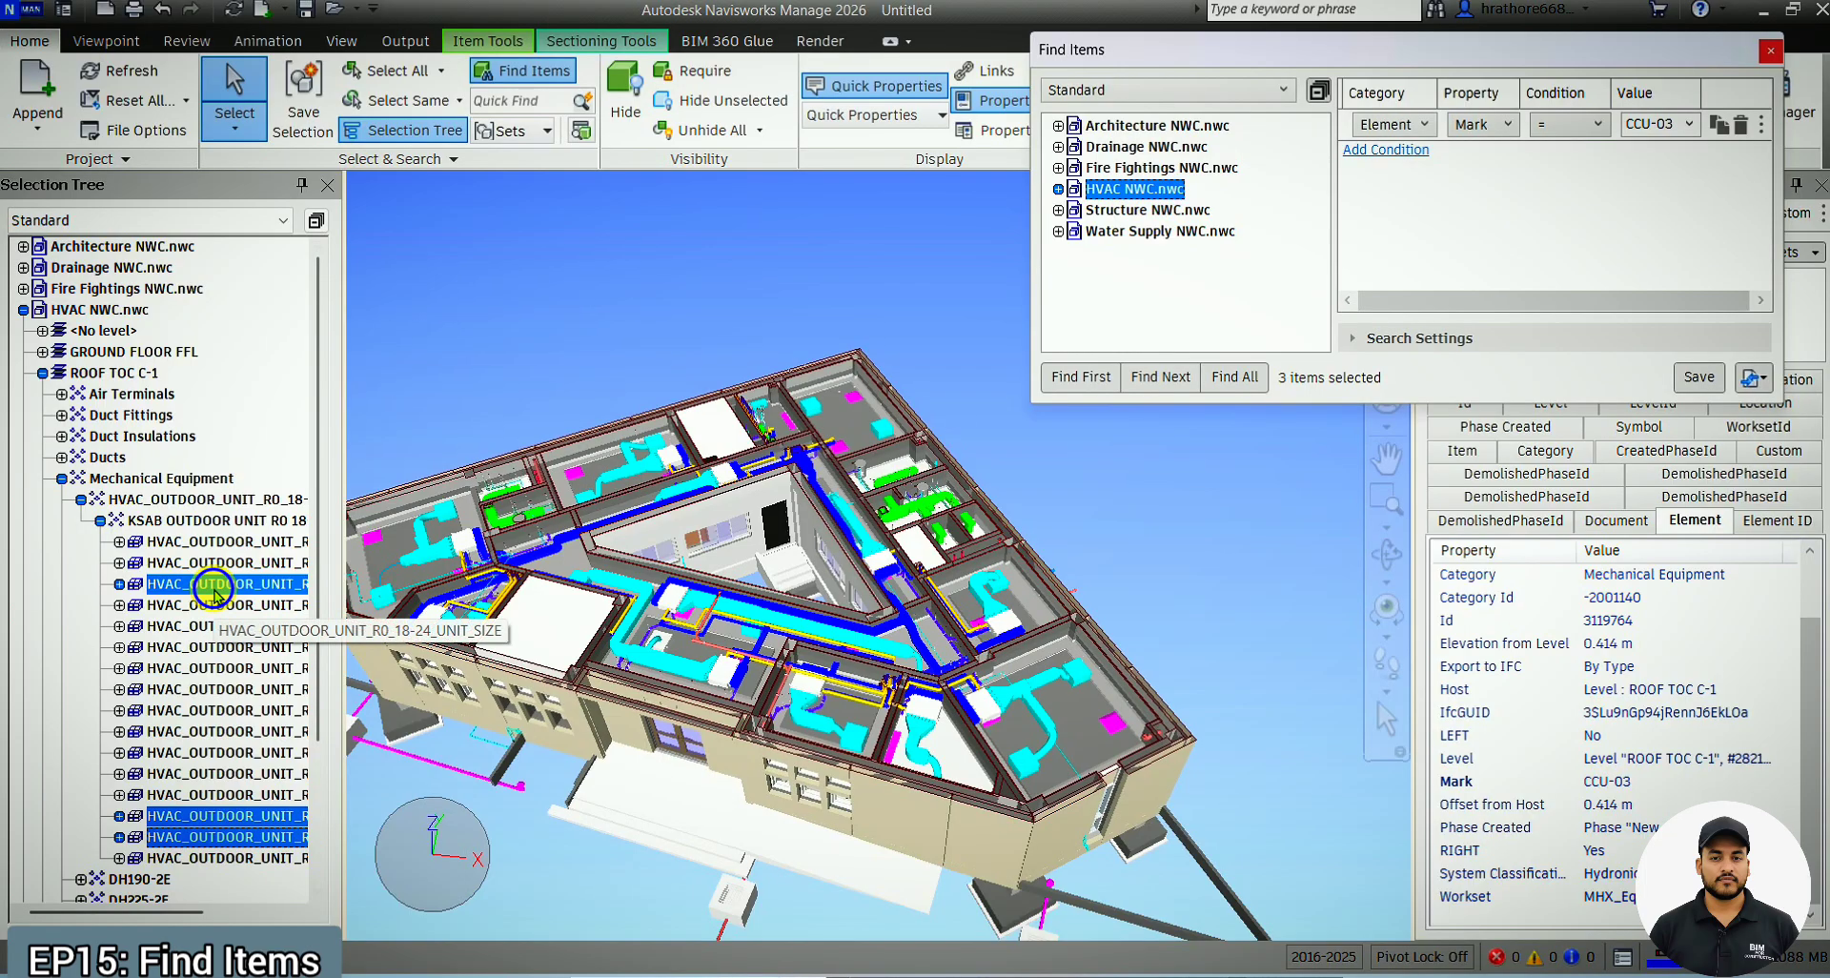
Hide everything except the found HVAC_OUTDOOR_UNIT items, and bring all hidden items back
right_click(214, 584)
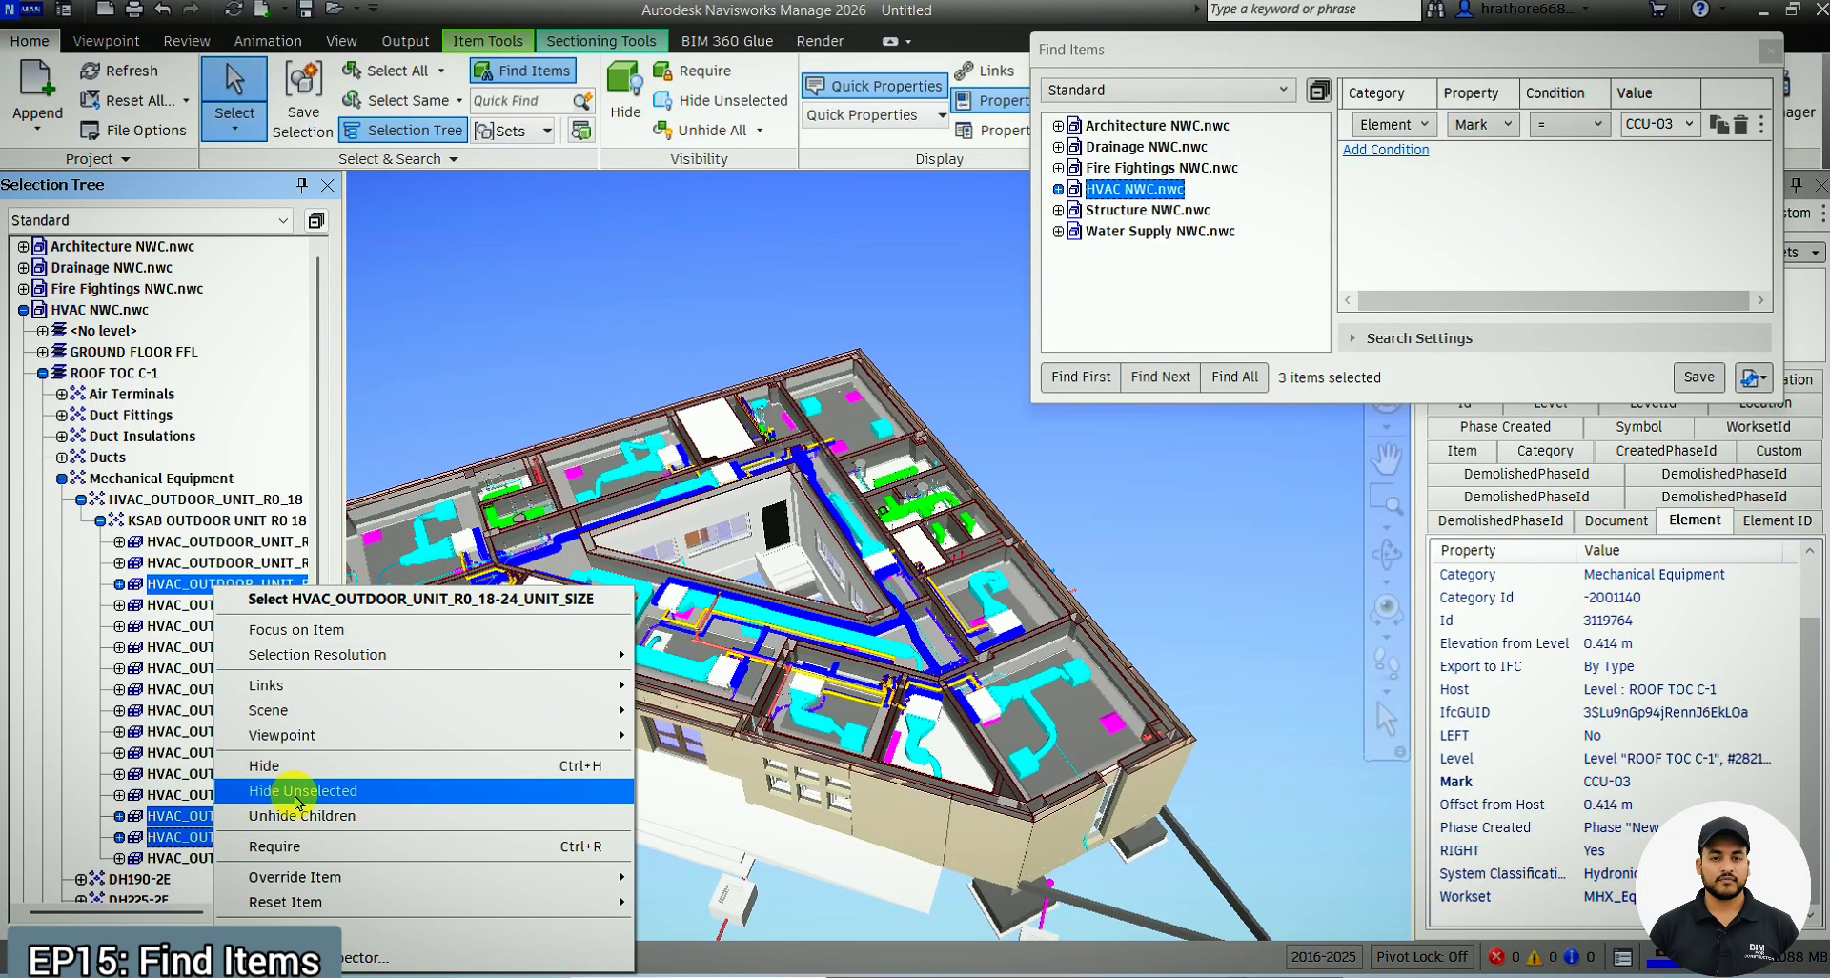
click(297, 792)
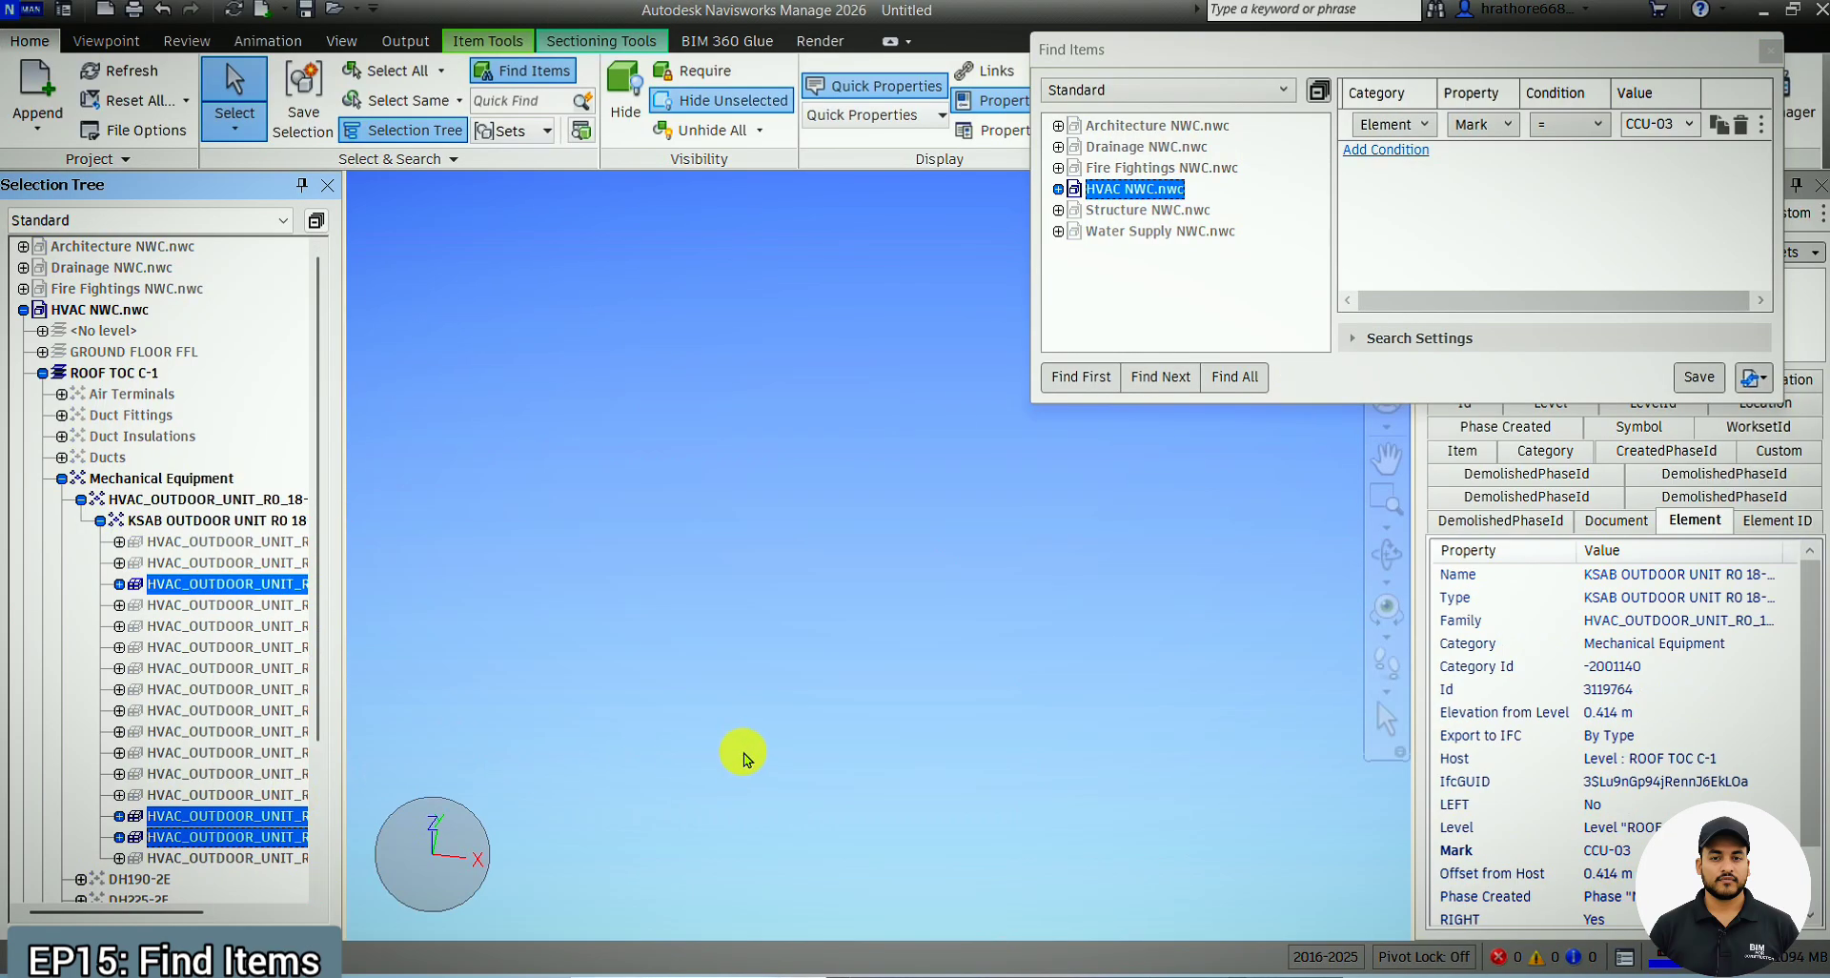
key(ctrl+shift+a)
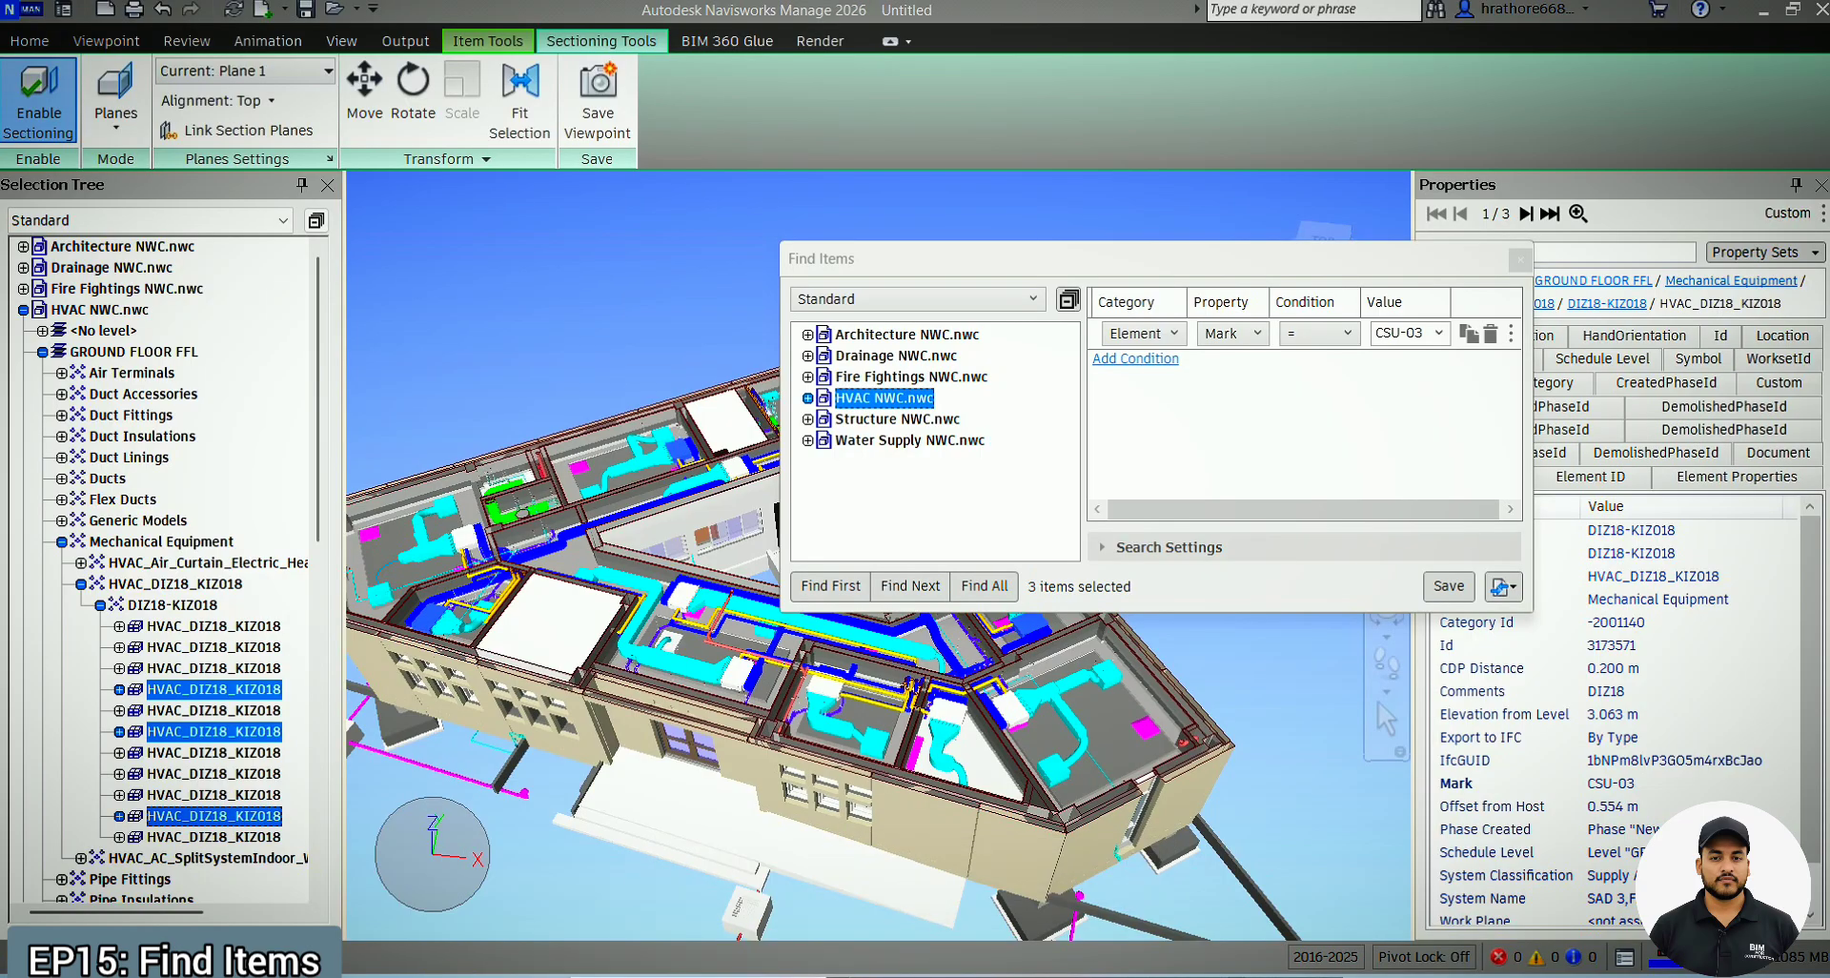
Hide everything except the selected HVAC_DIZ18_KIZ018 units with Mark CSU-03, and move the Find Items dialog clear of them
scroll(417, 622, up, 5)
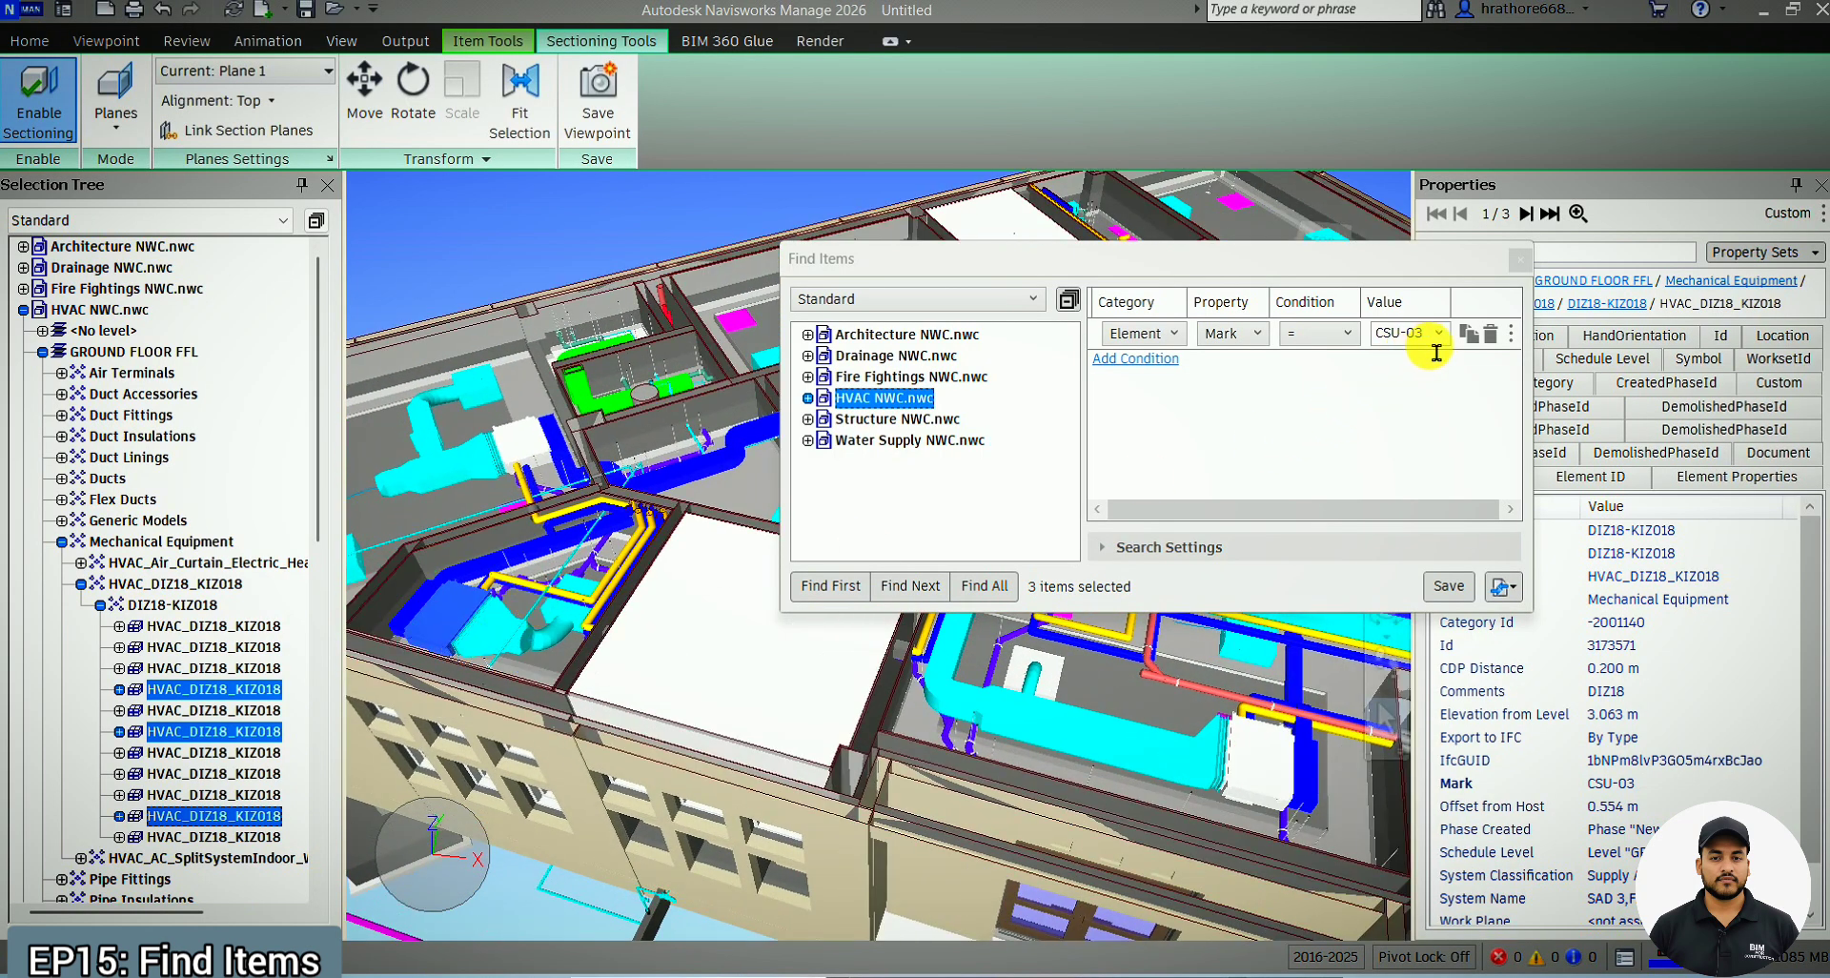
scroll(543, 601, down, 5)
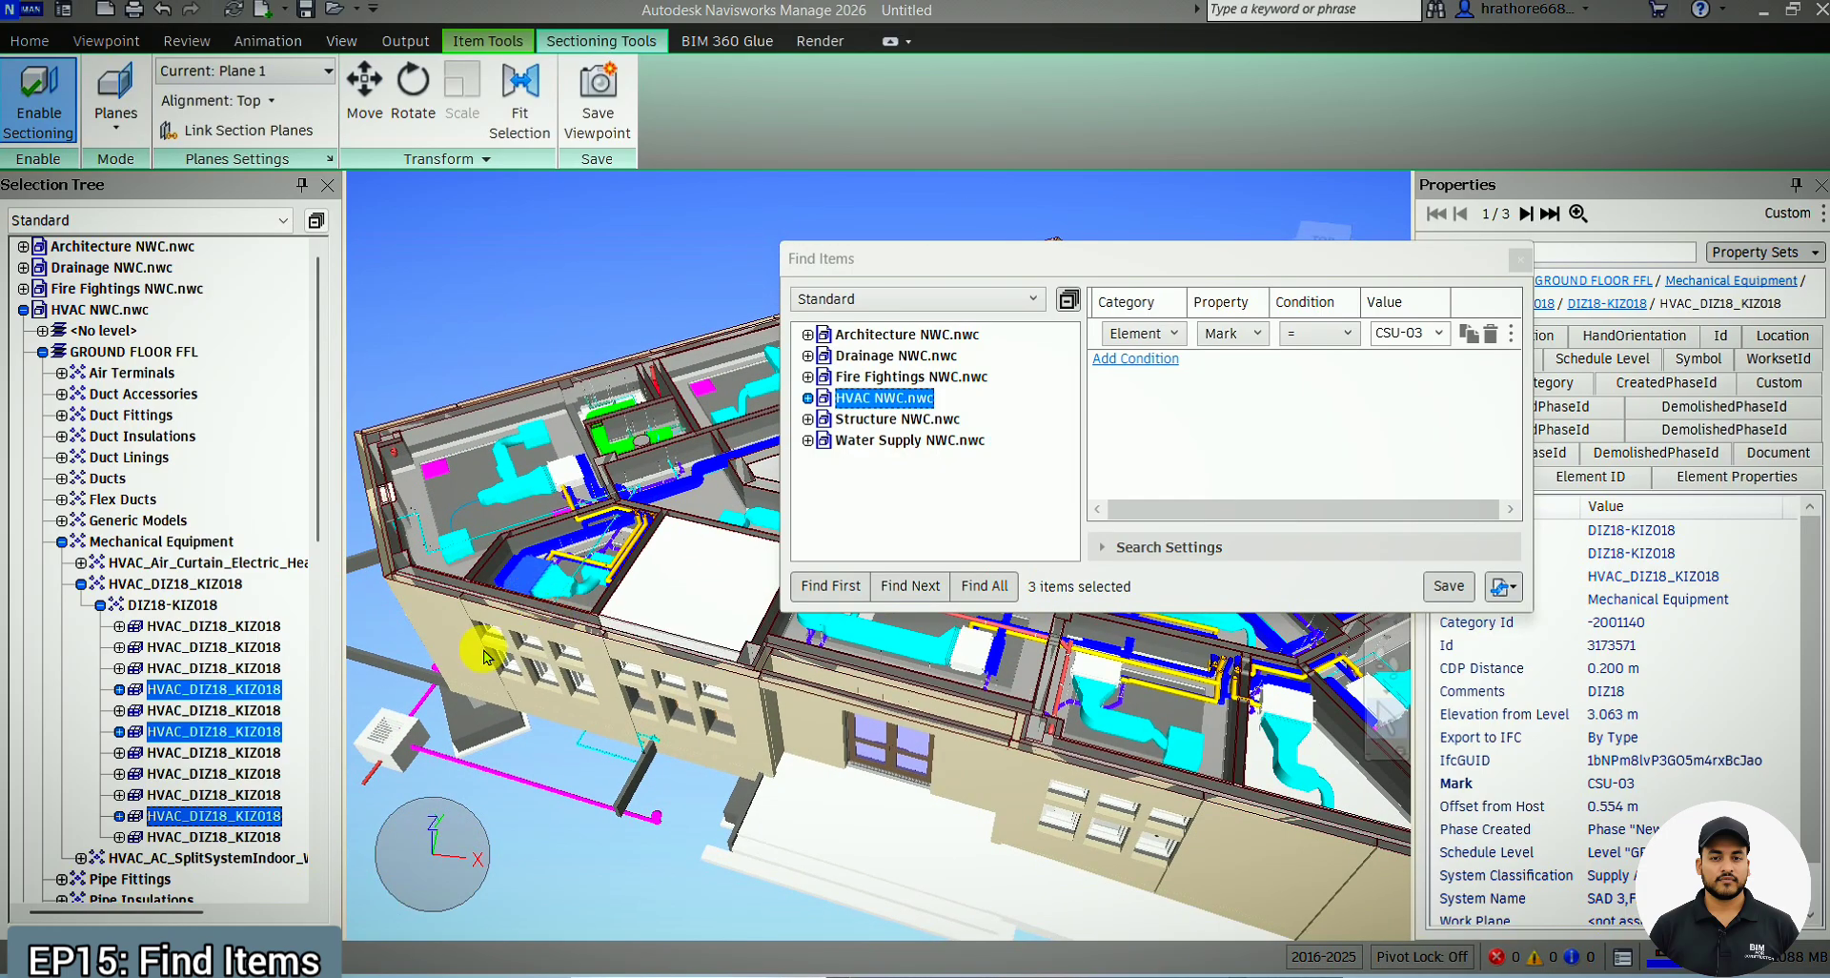
right_click(251, 702)
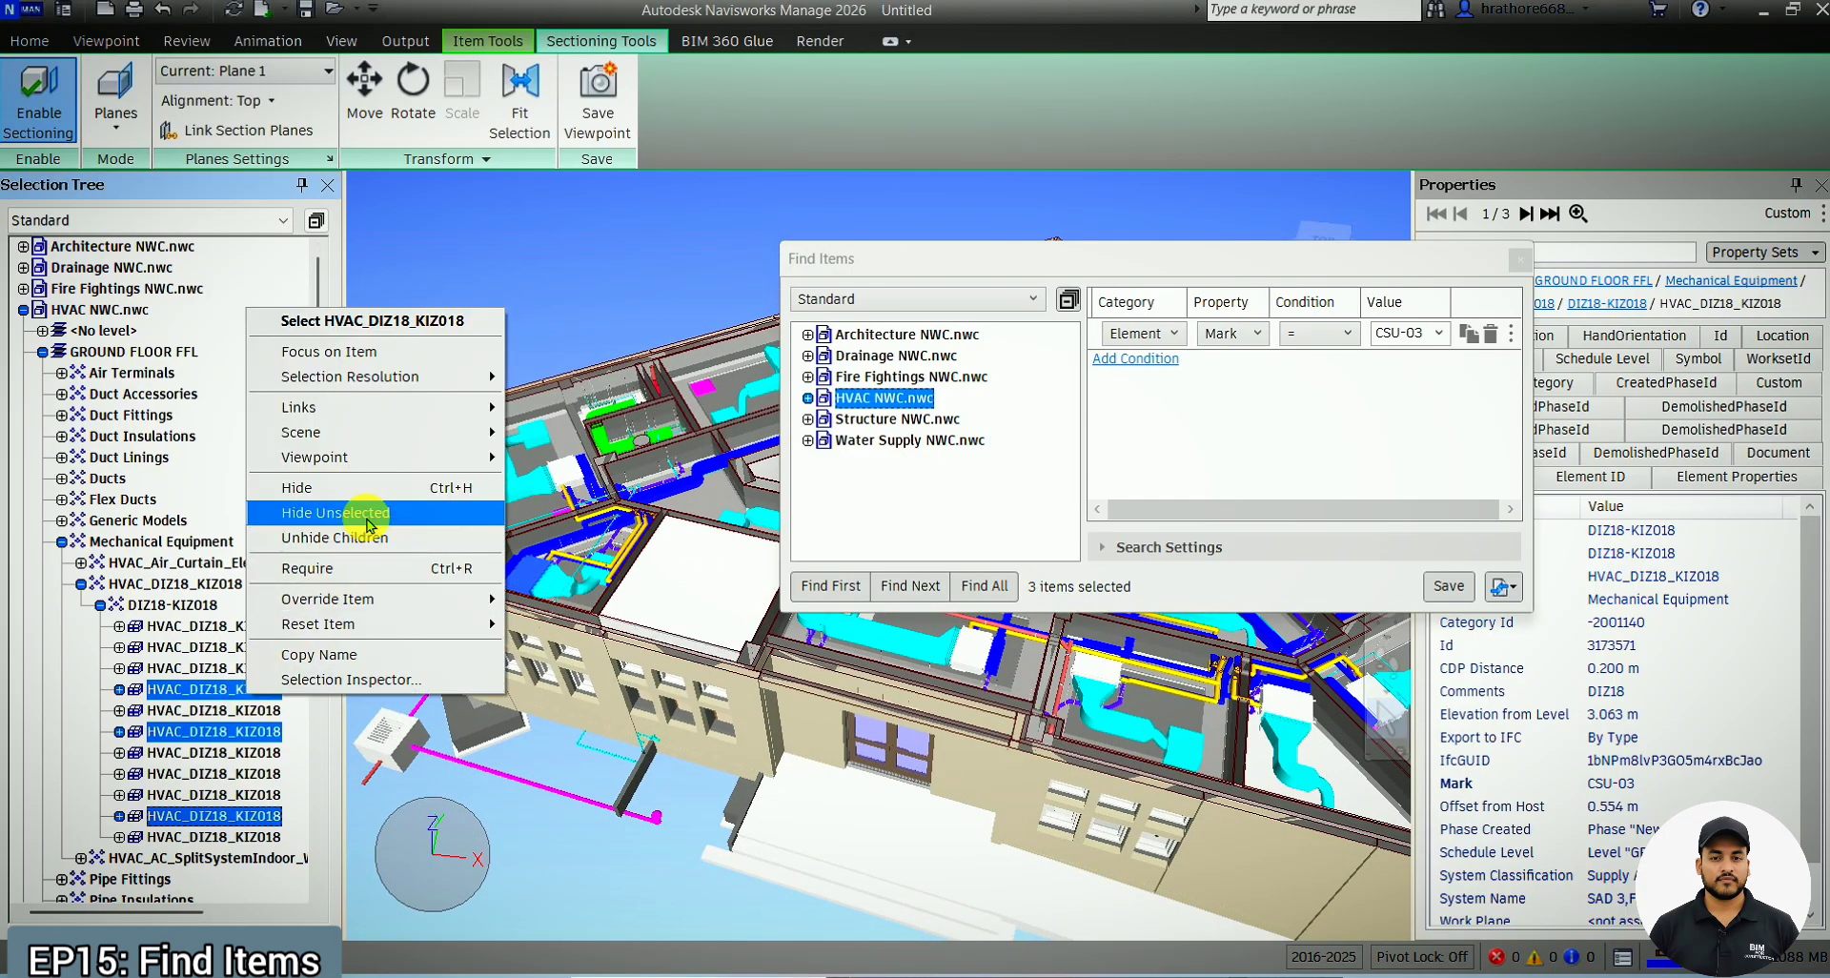
click(476, 507)
scroll(591, 653, down, 1)
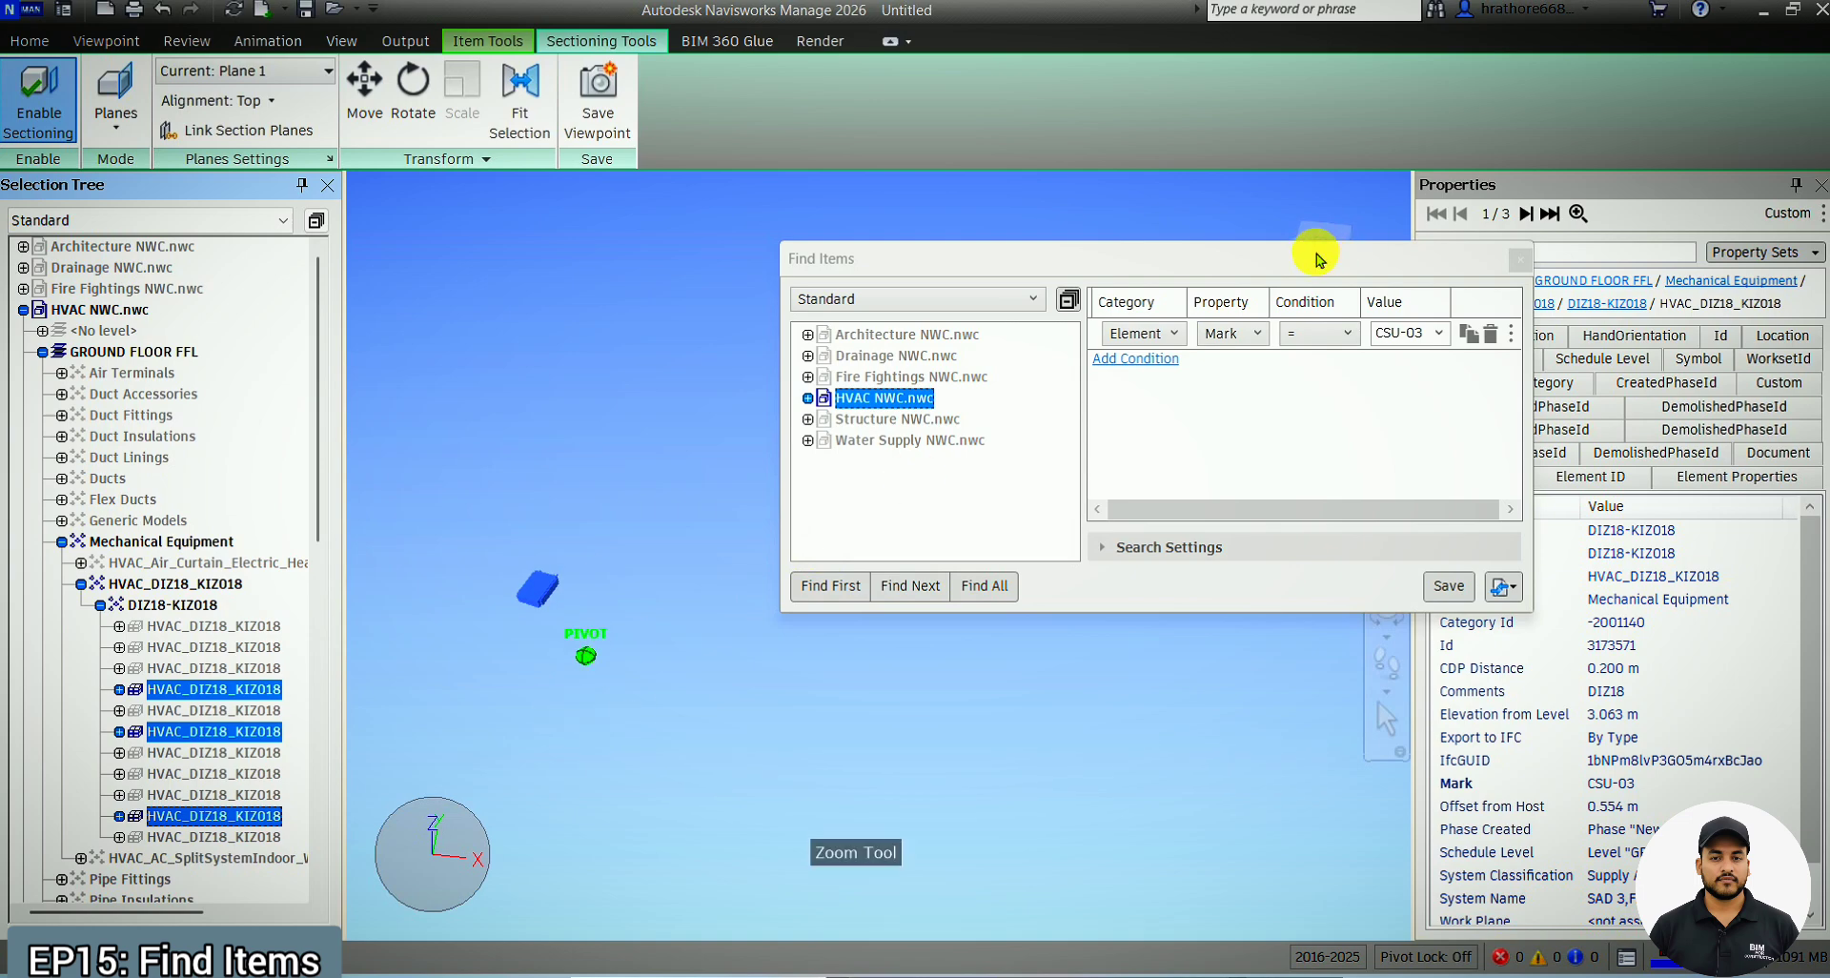
drag(1319, 257, 1455, 19)
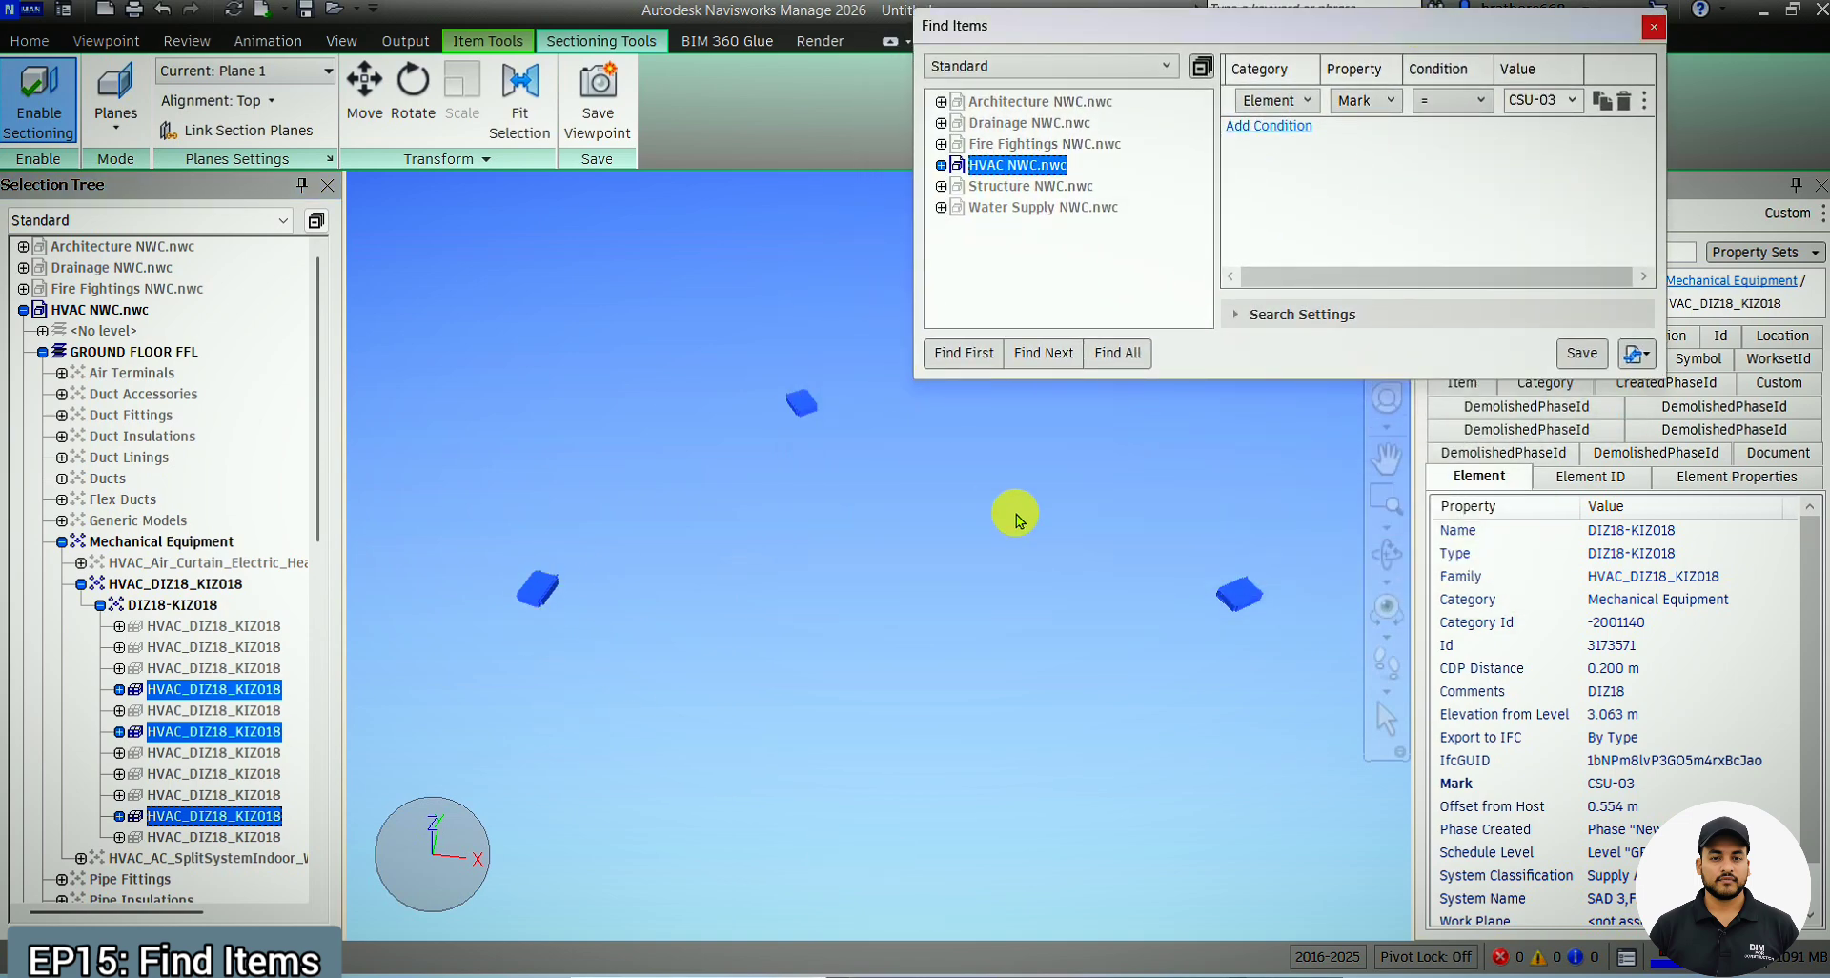
Clear the selection of the isolated CSU-03 units, restore it, and unhide the rest of the model
click(943, 581)
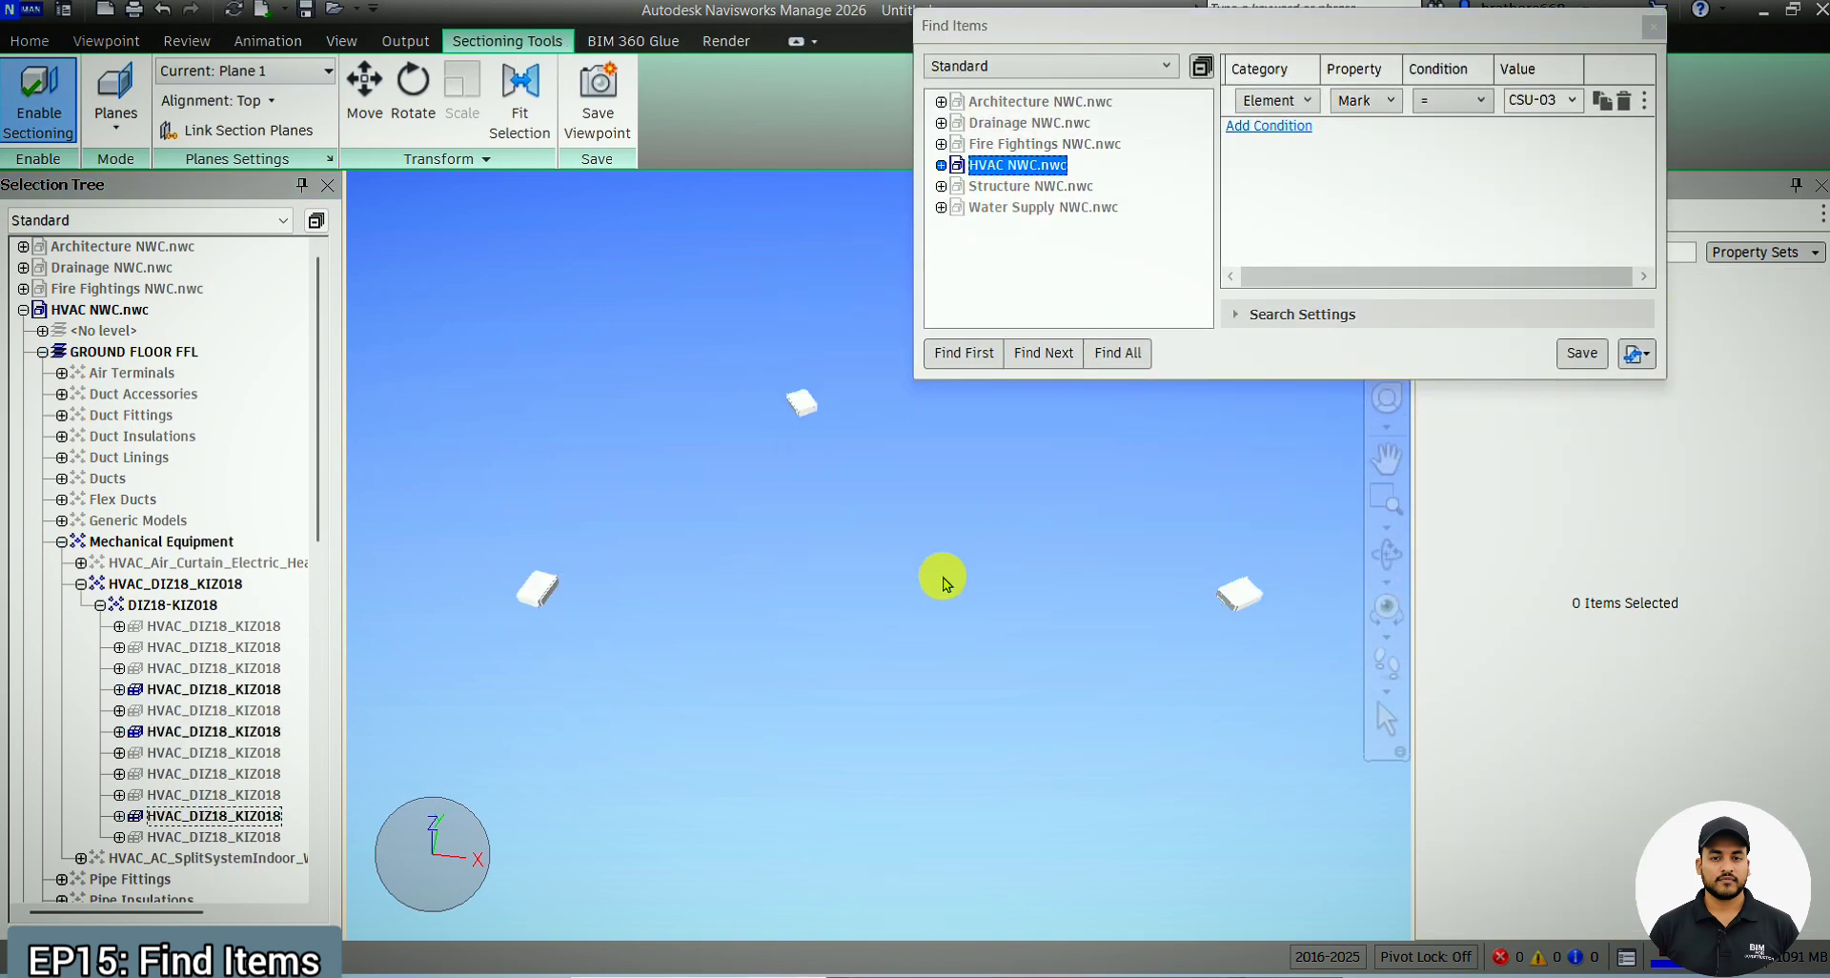
key(ctrl+z)
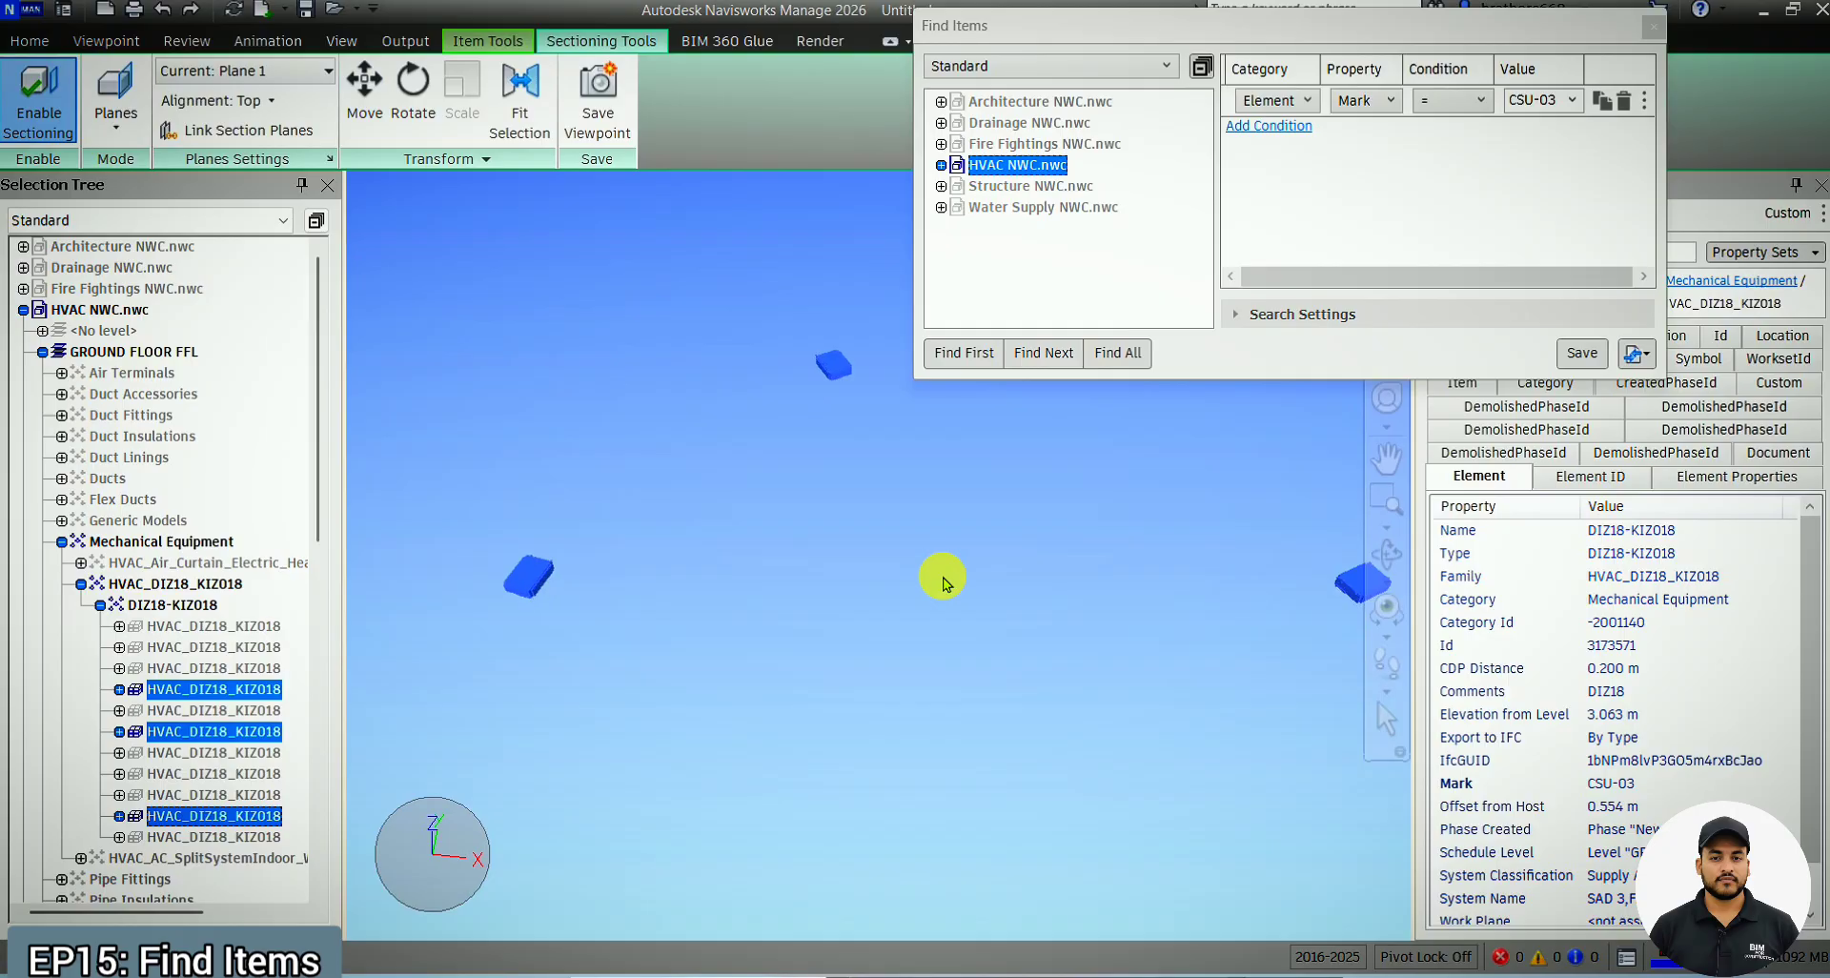
scroll(596, 619, up, 1)
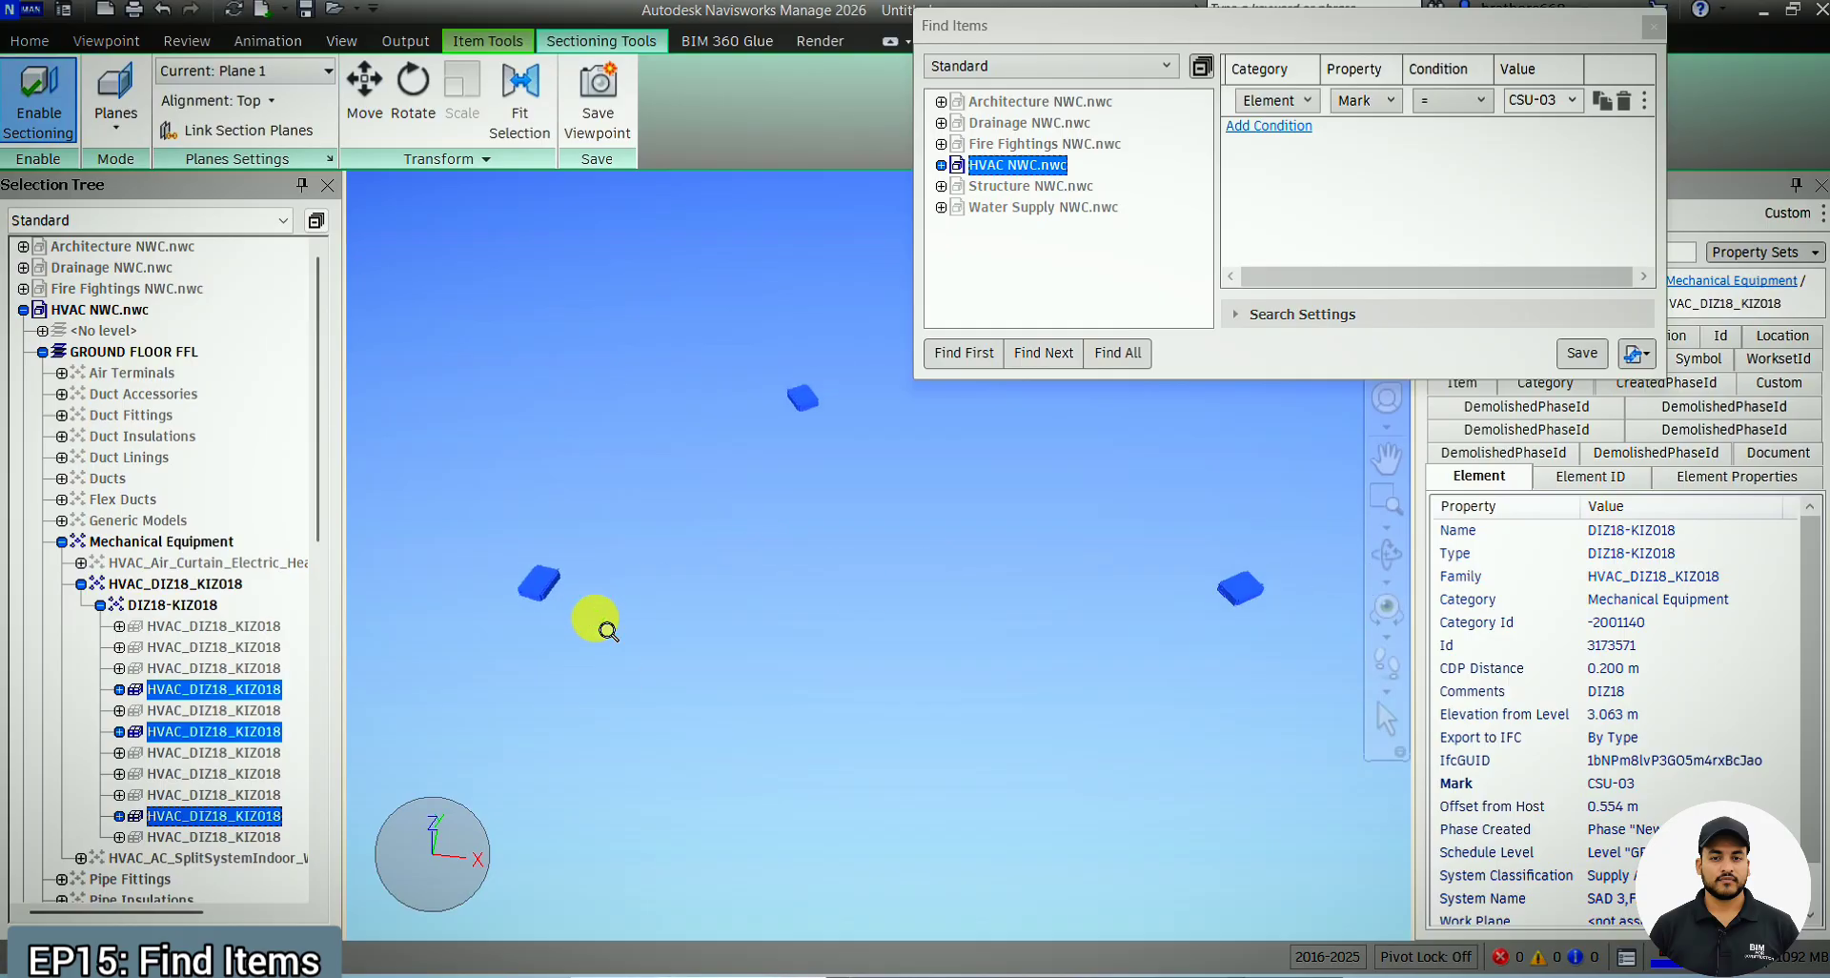
scroll(596, 619, up, 1)
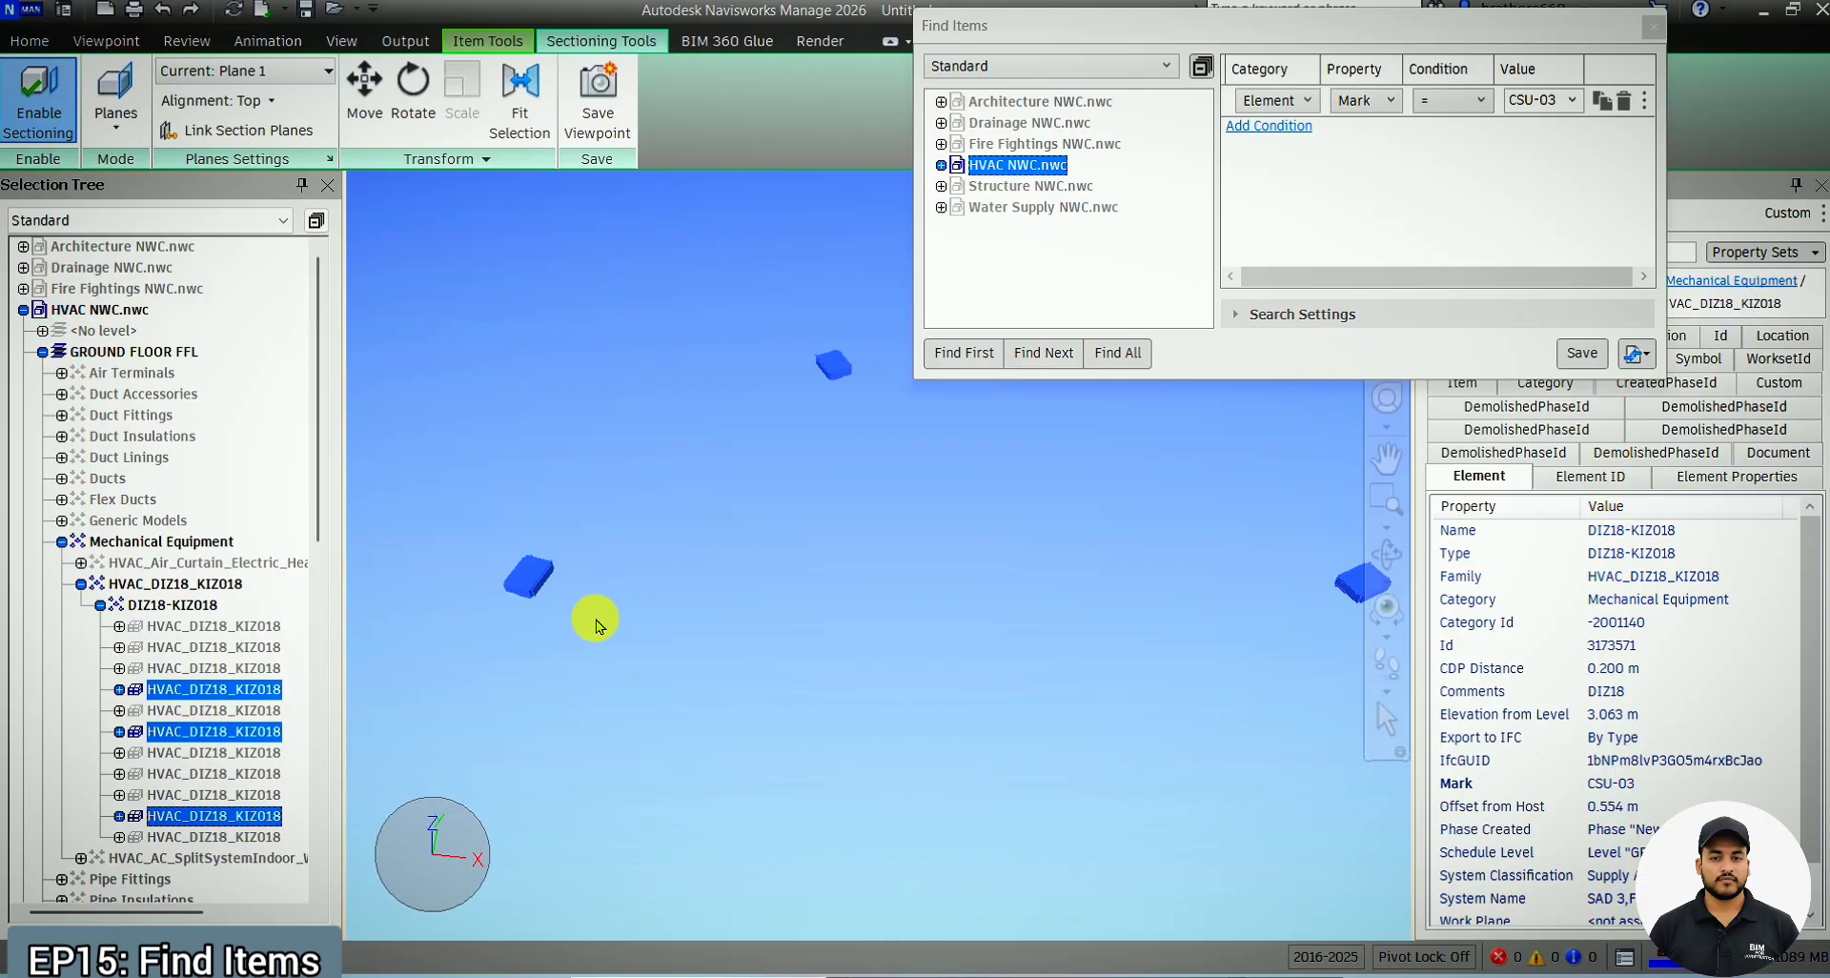
key(ctrl+shift+i)
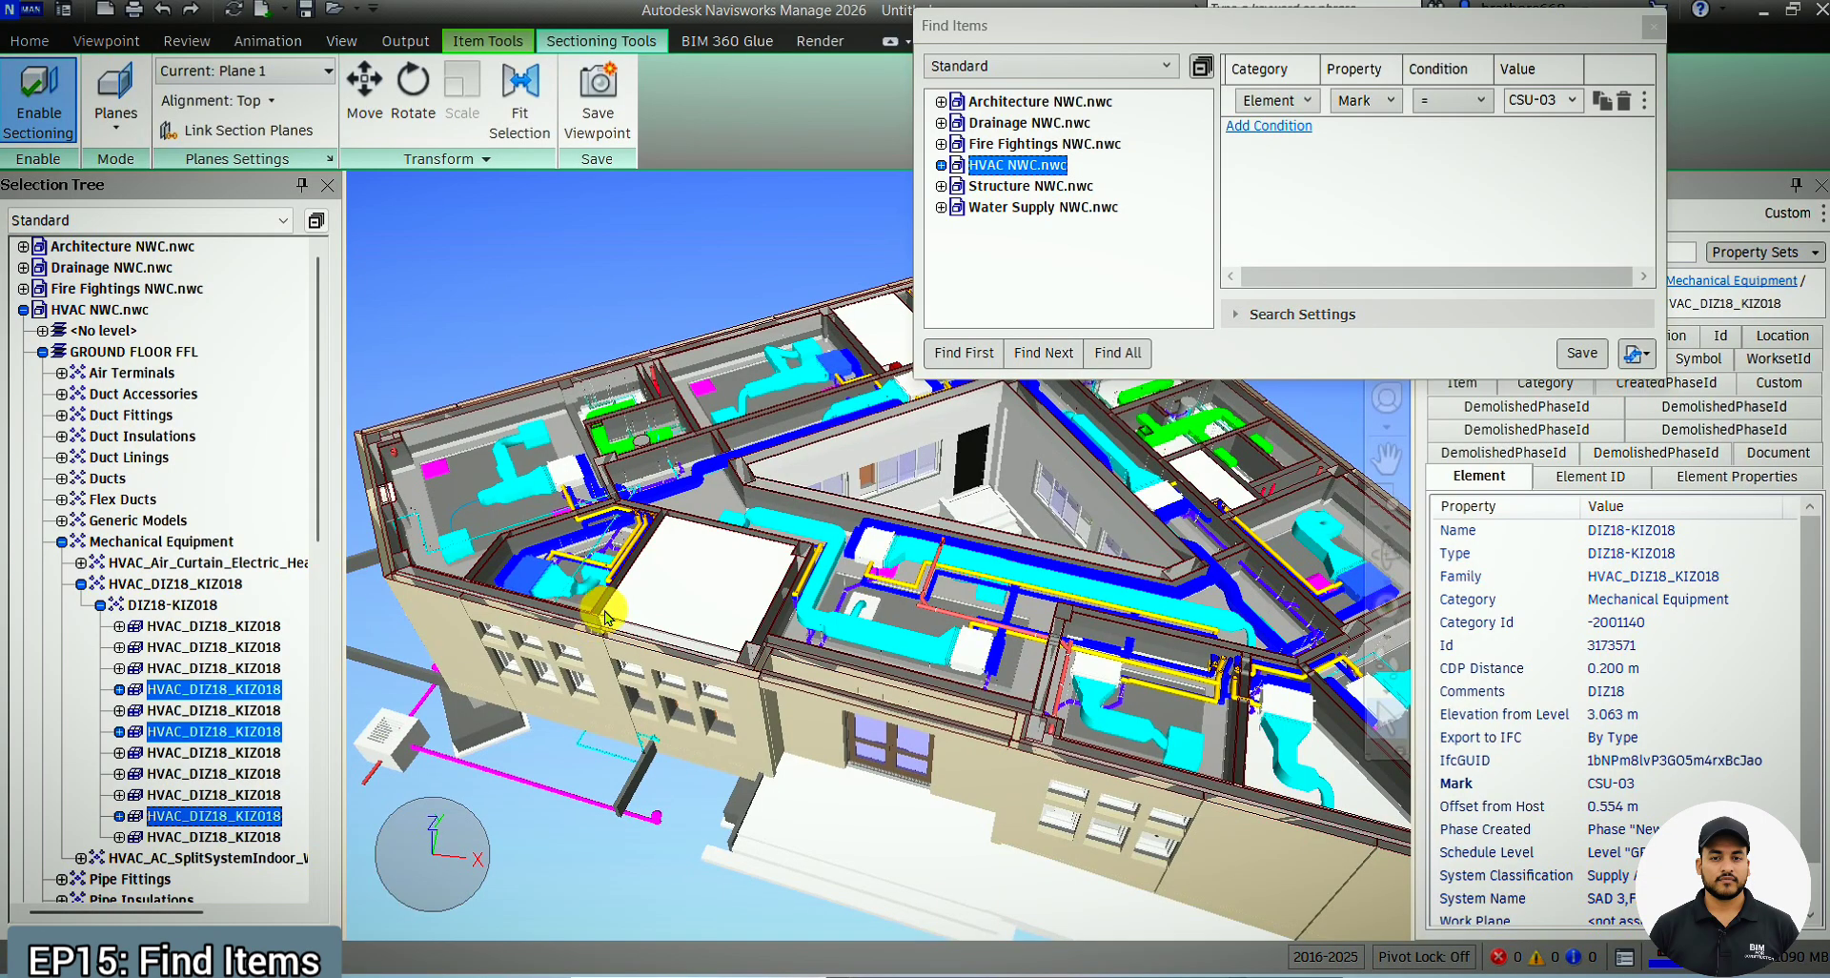
Override the color of the selected CSU-03 HVAC_DIZ18_KIZ018 units with orange and clear the selection
right_click(204, 689)
mouse_move(286, 592)
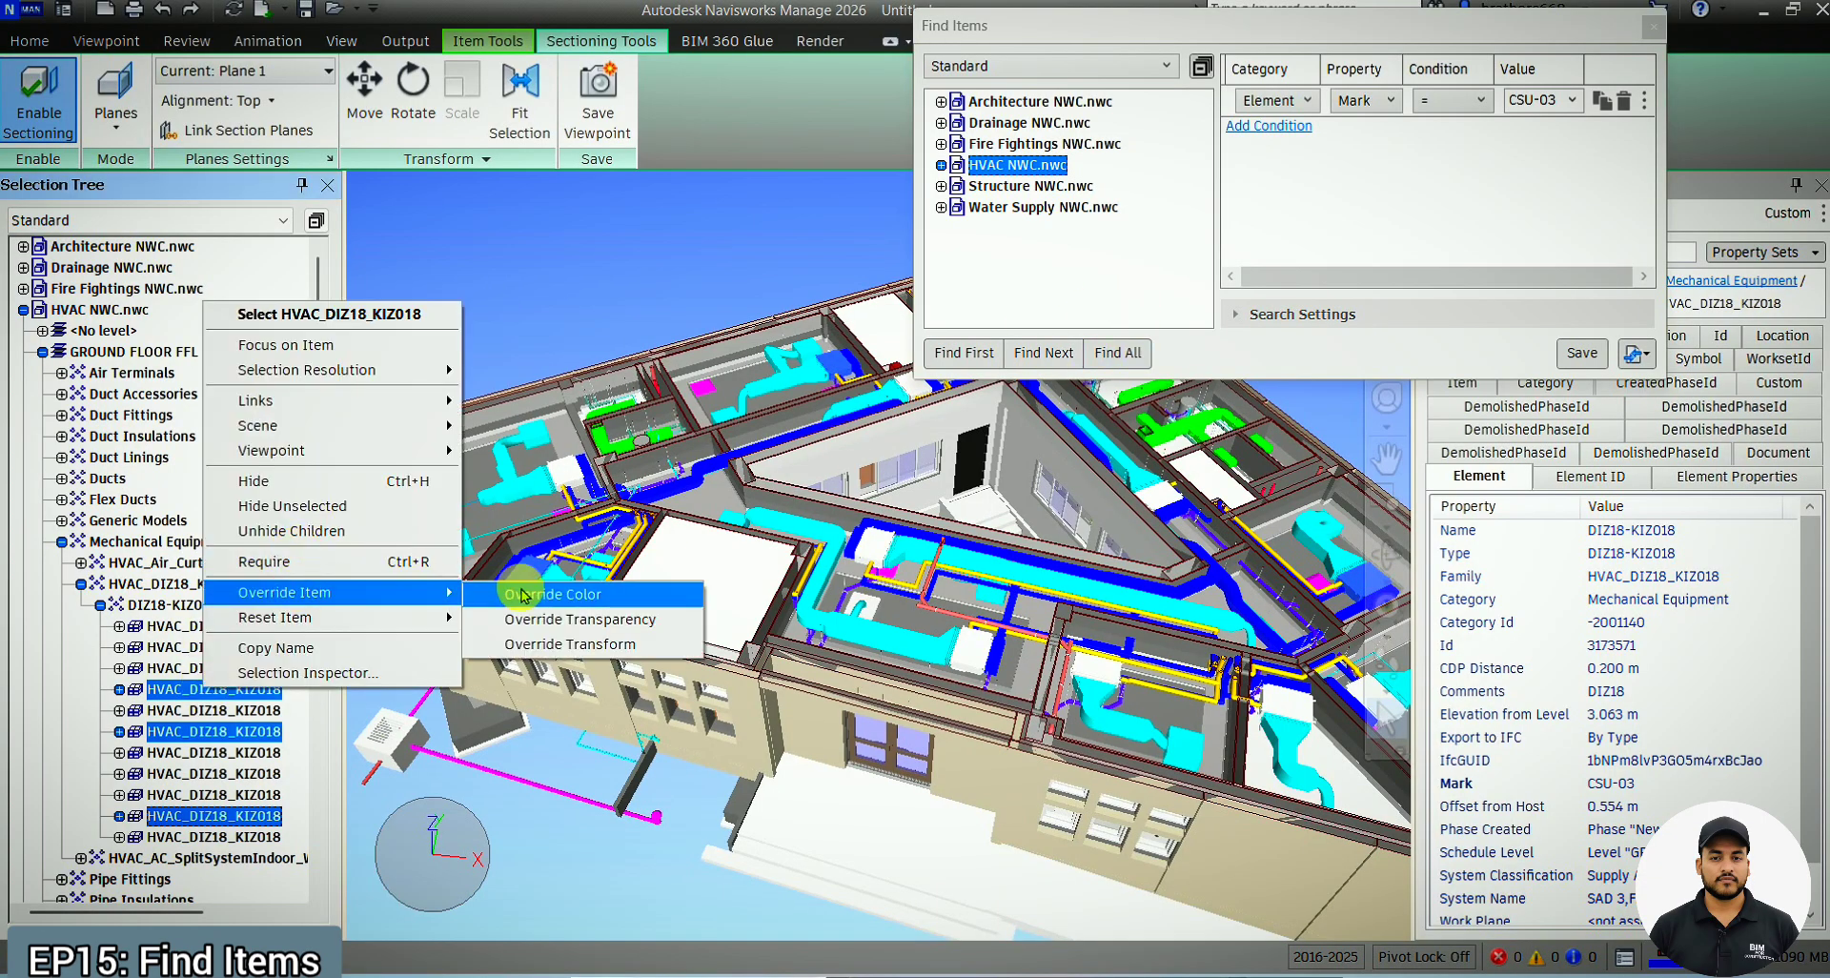
click(542, 588)
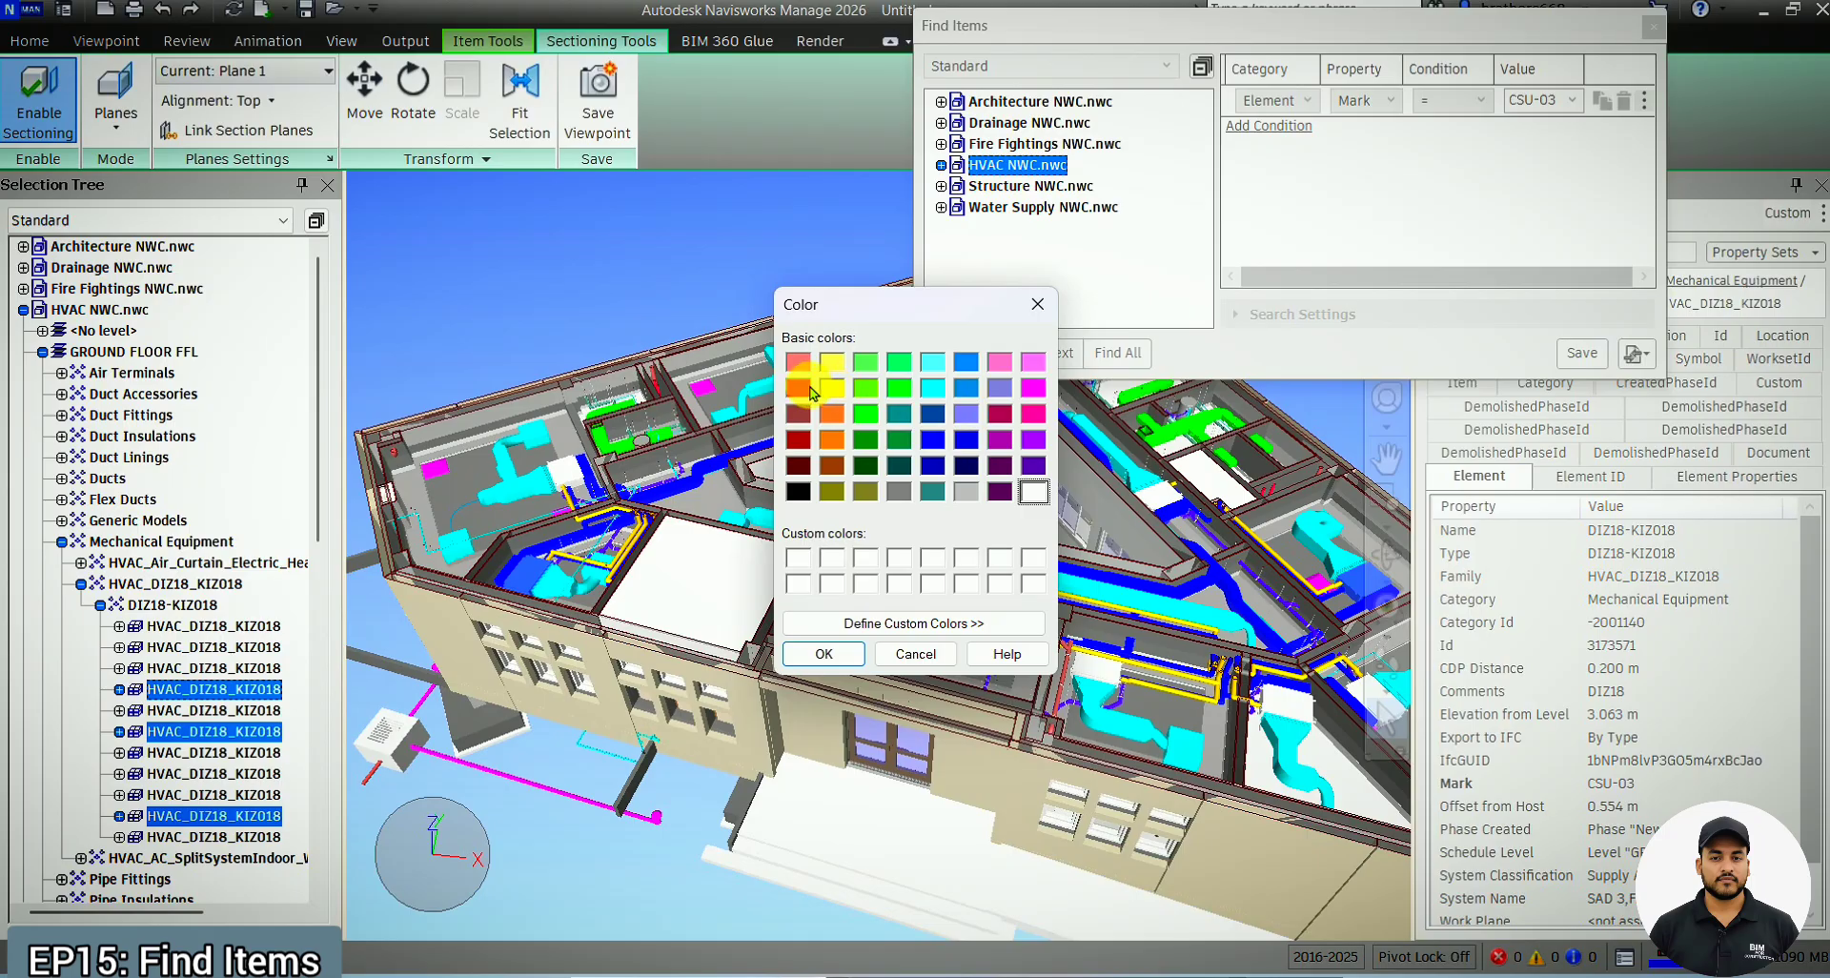
click(823, 654)
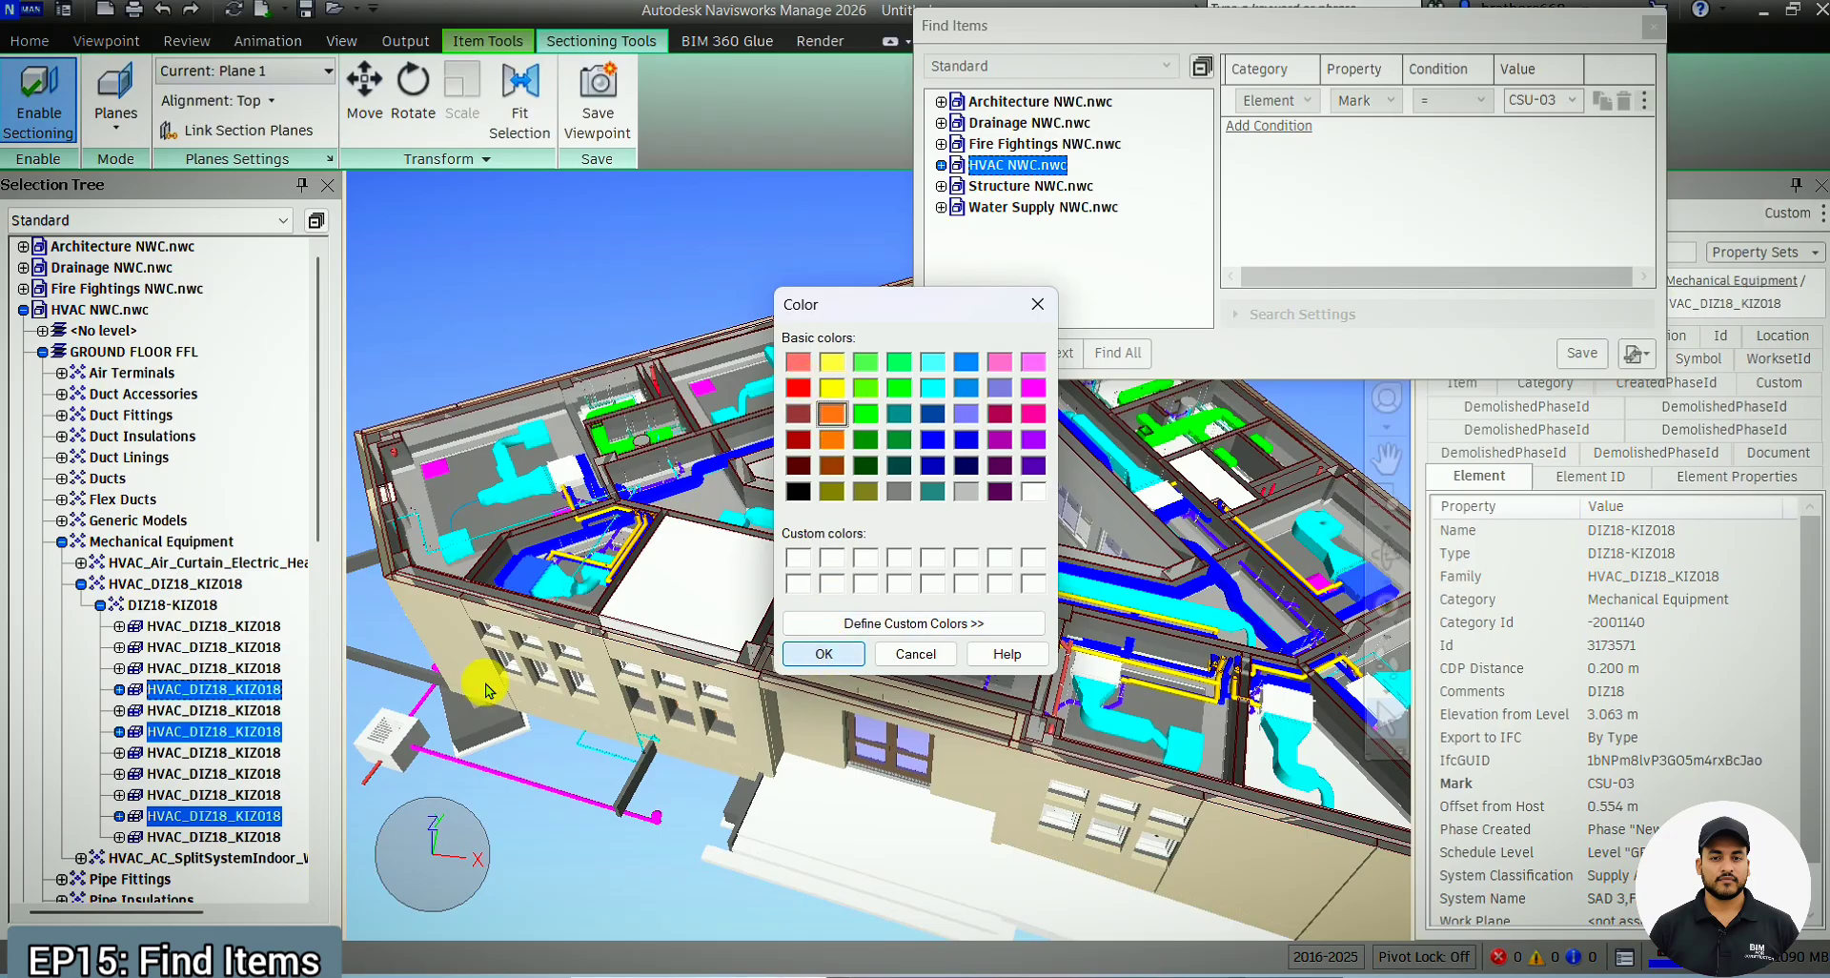
right_click(210, 701)
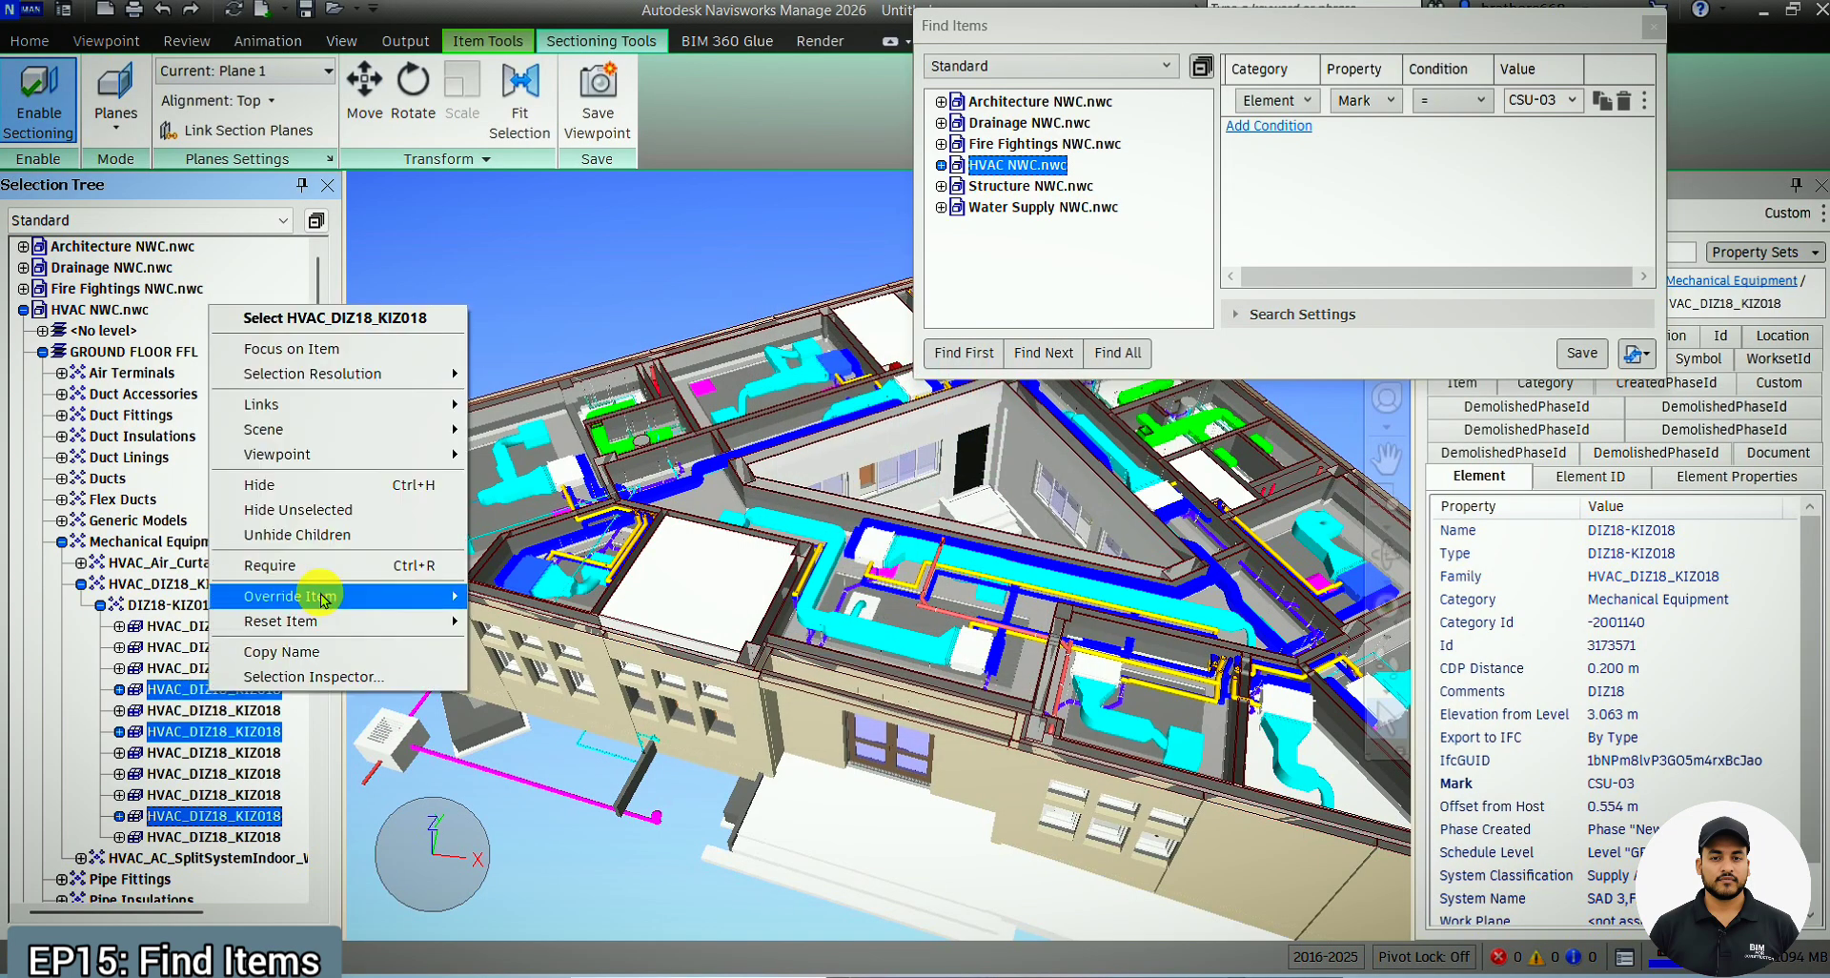
mouse_move(322, 598)
click(560, 598)
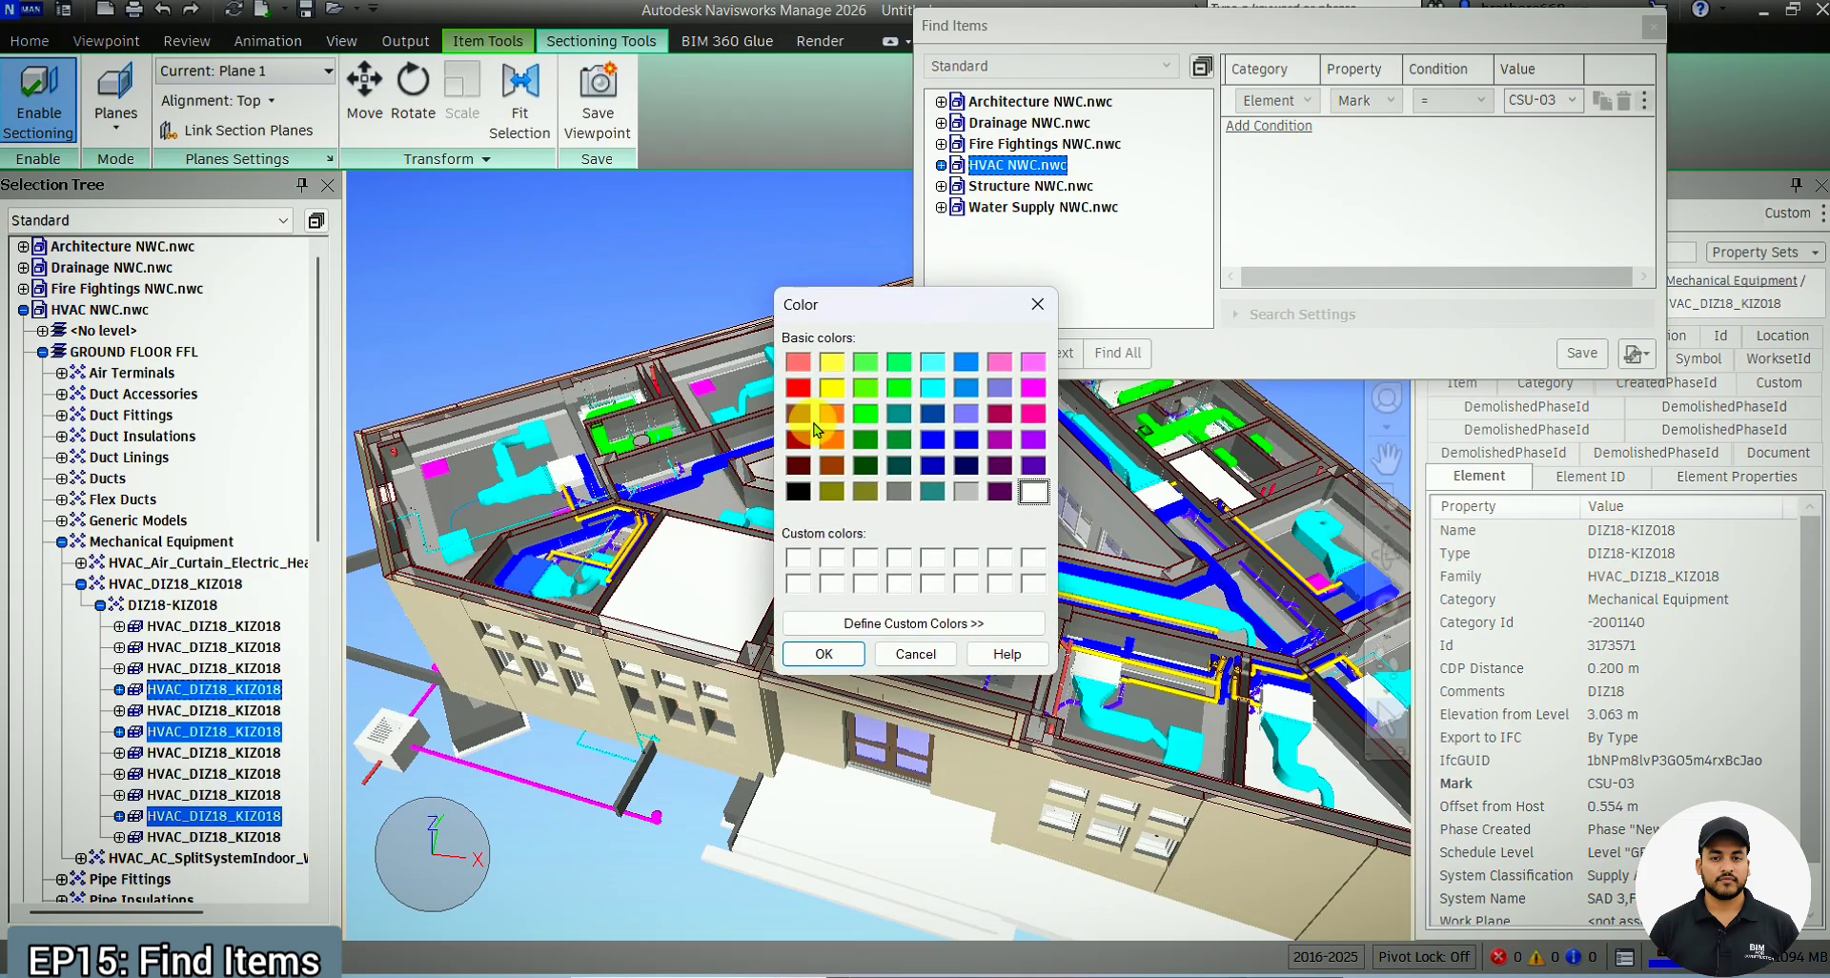
click(817, 654)
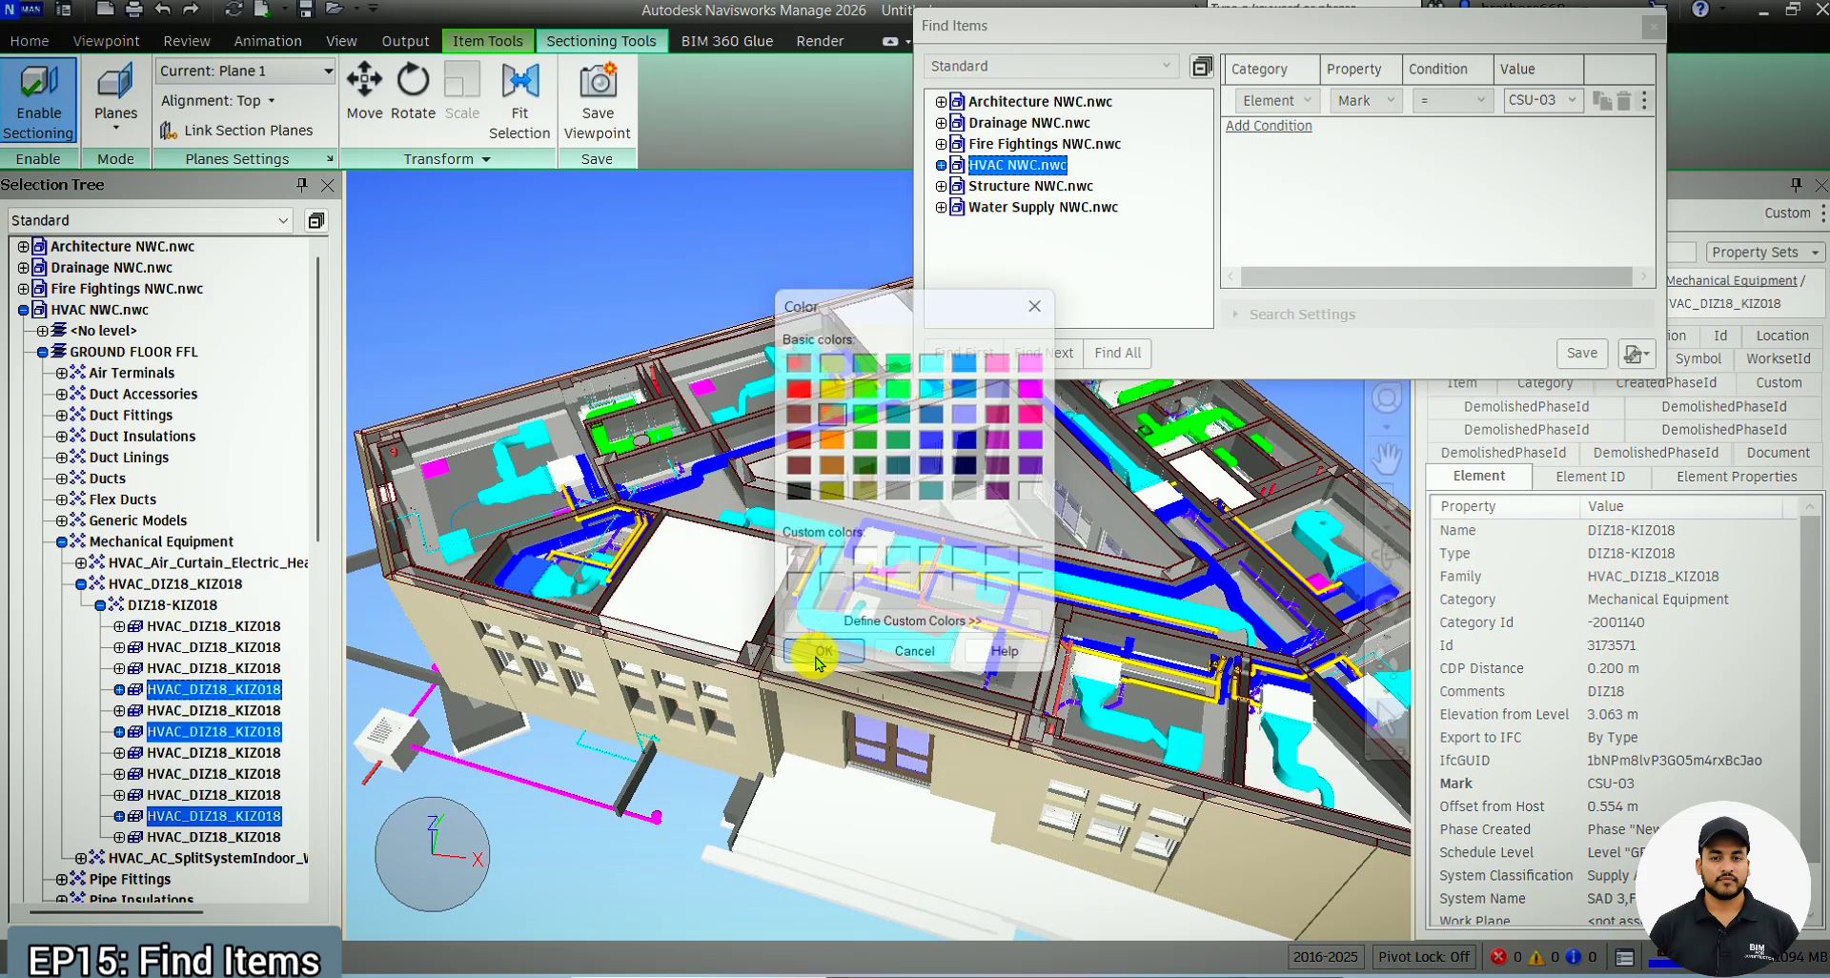
scroll(426, 561, up, 2)
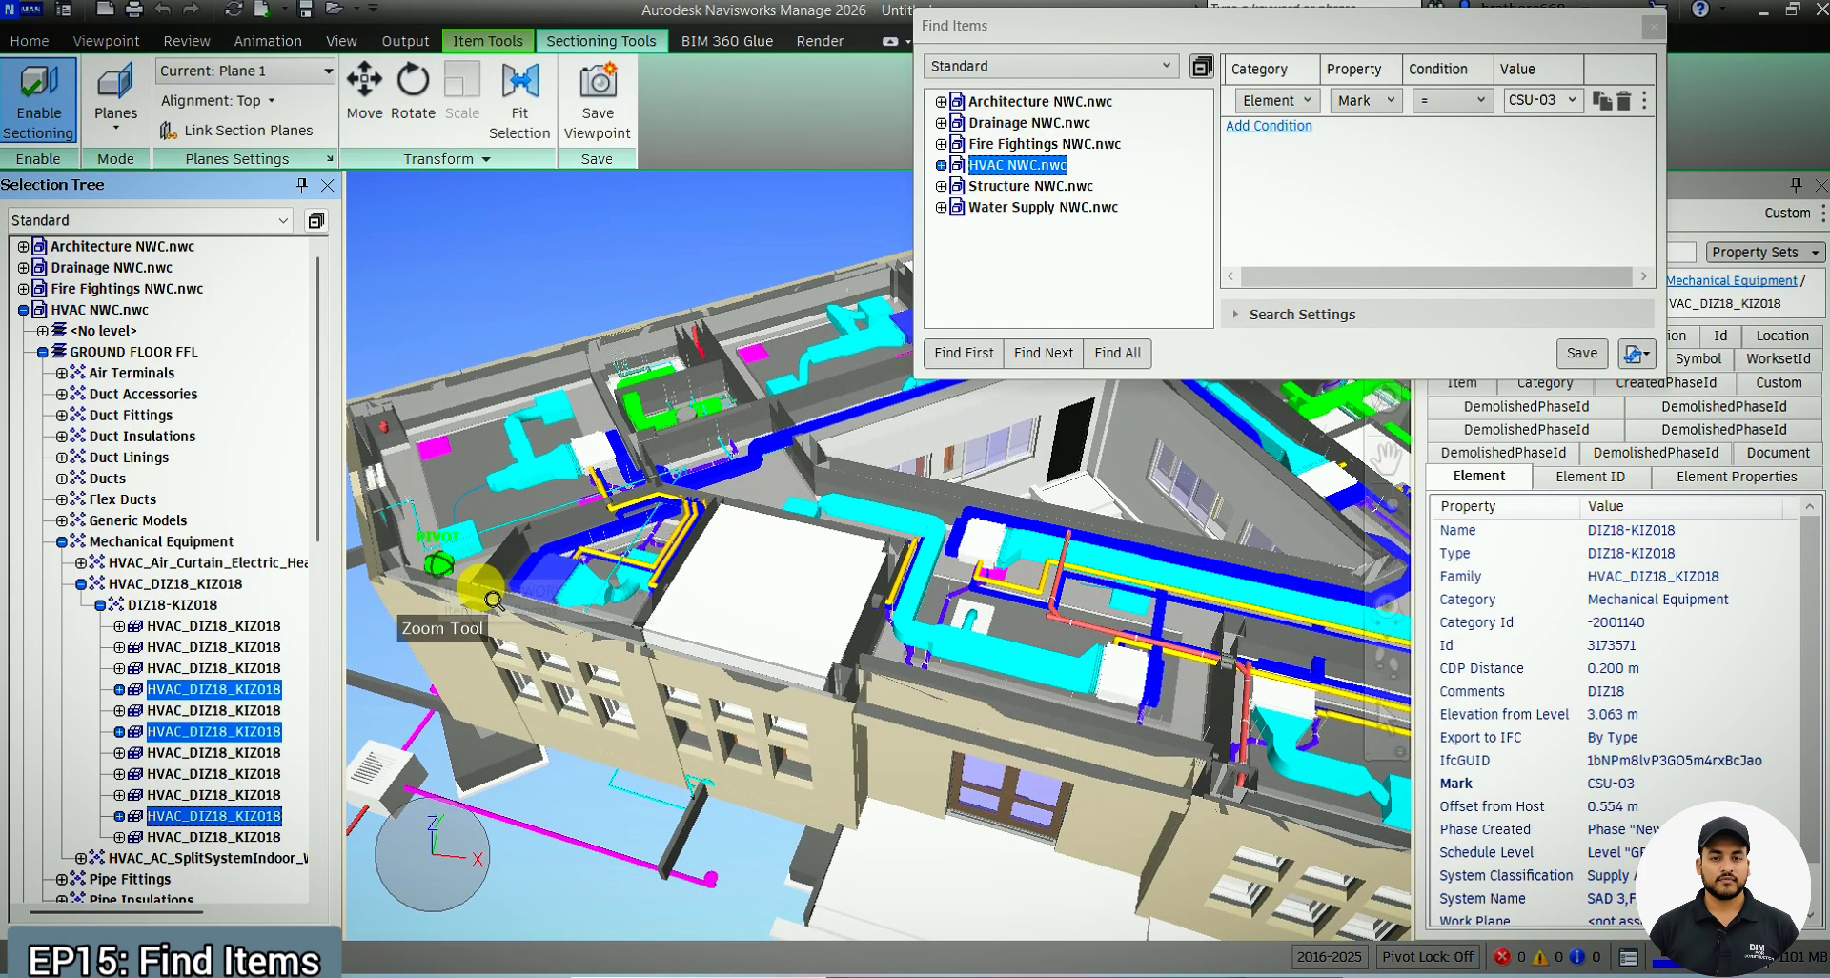
key(Escape)
scroll(533, 619, down, 1)
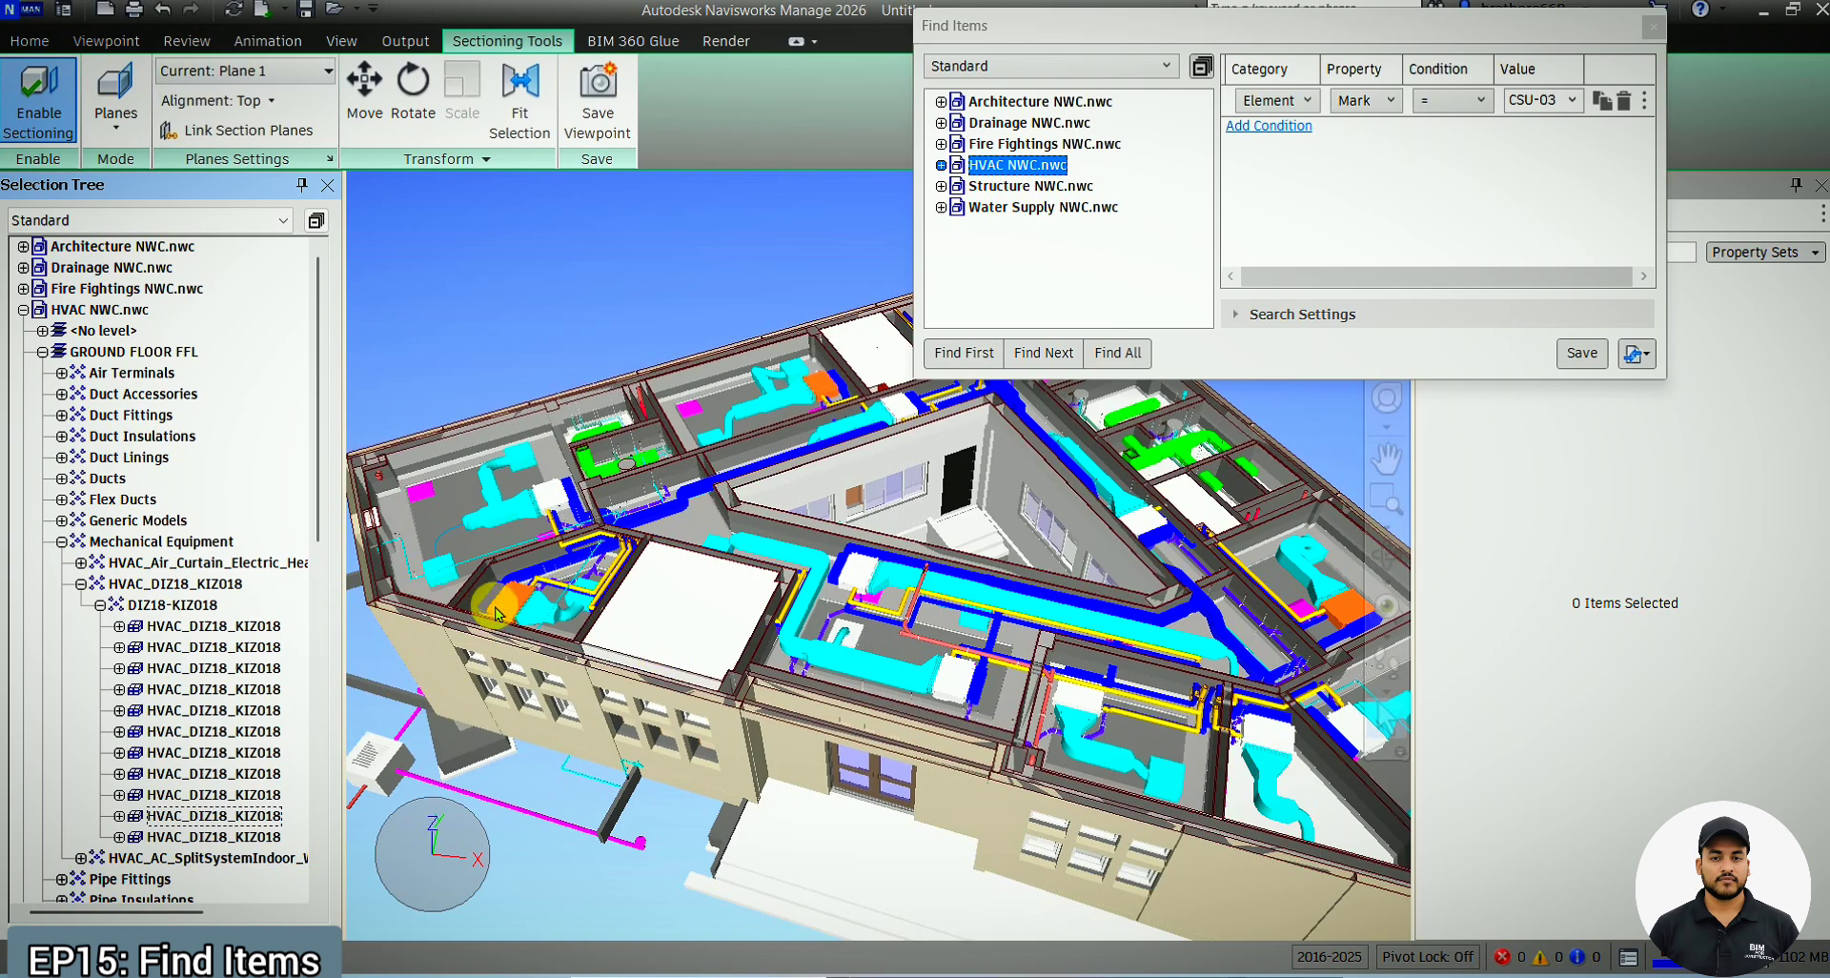
Check the Element properties of the recolored unit in the small angled front room and deselect it
click(518, 619)
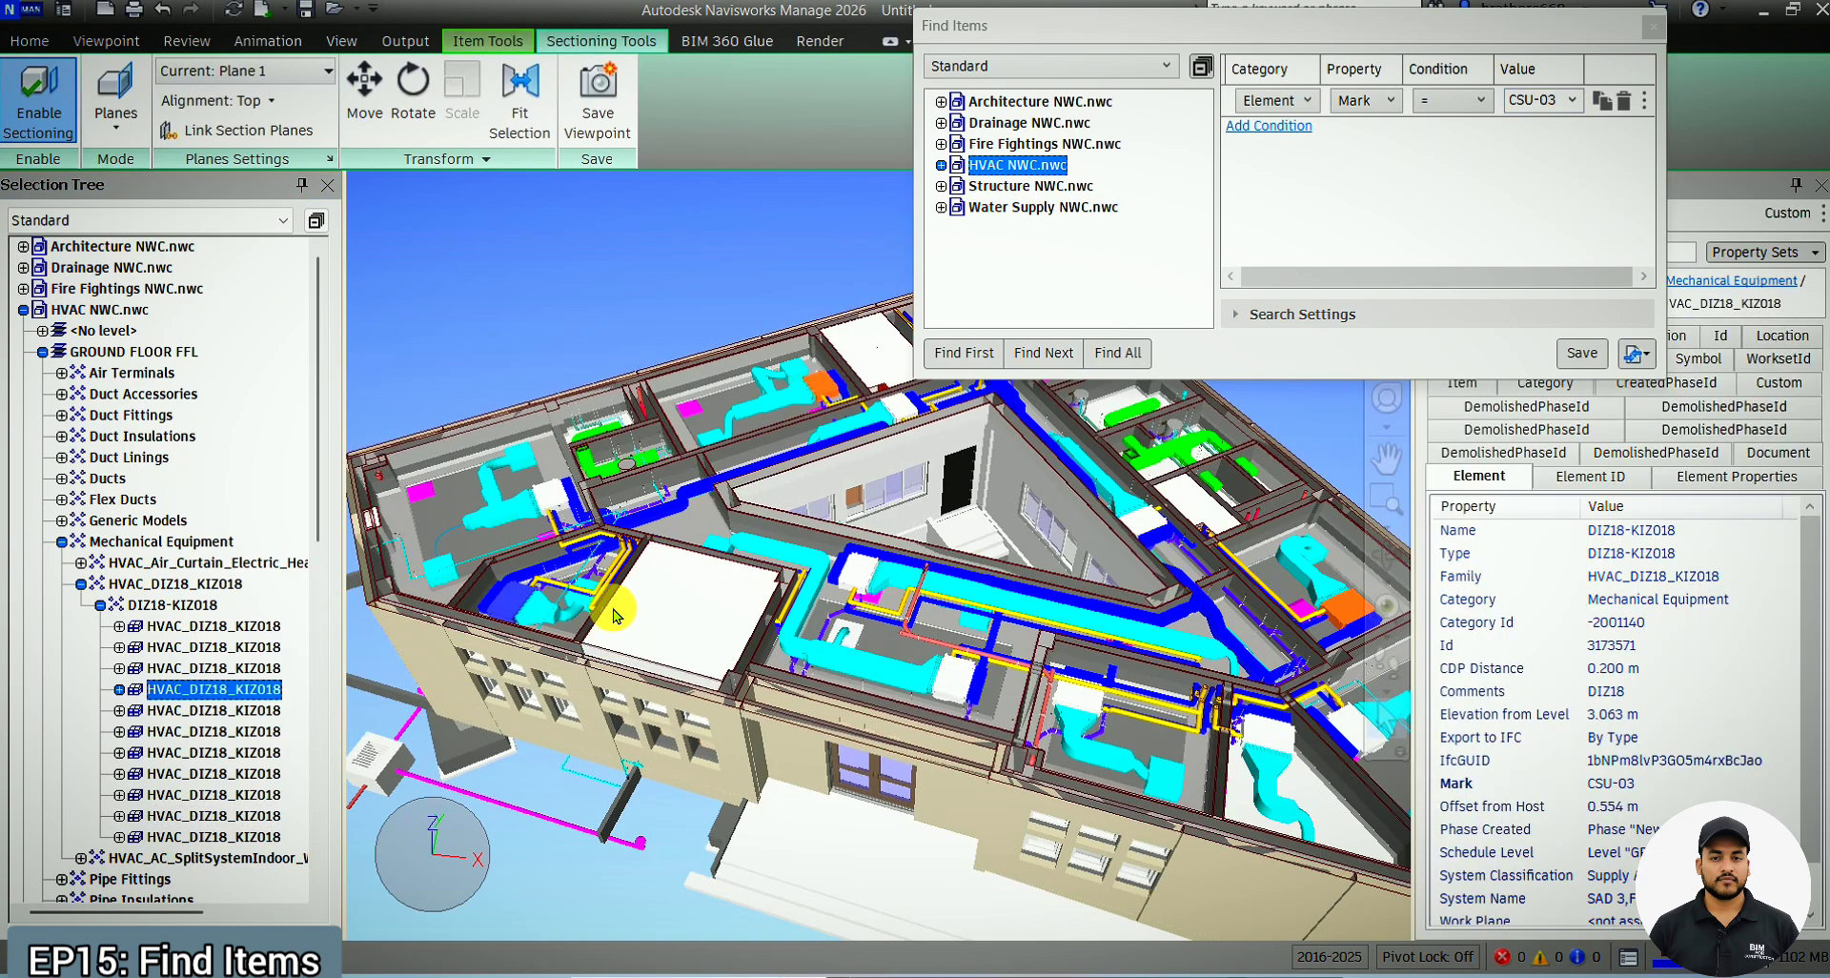
shift+middle_drag(1224, 513, 682, 746)
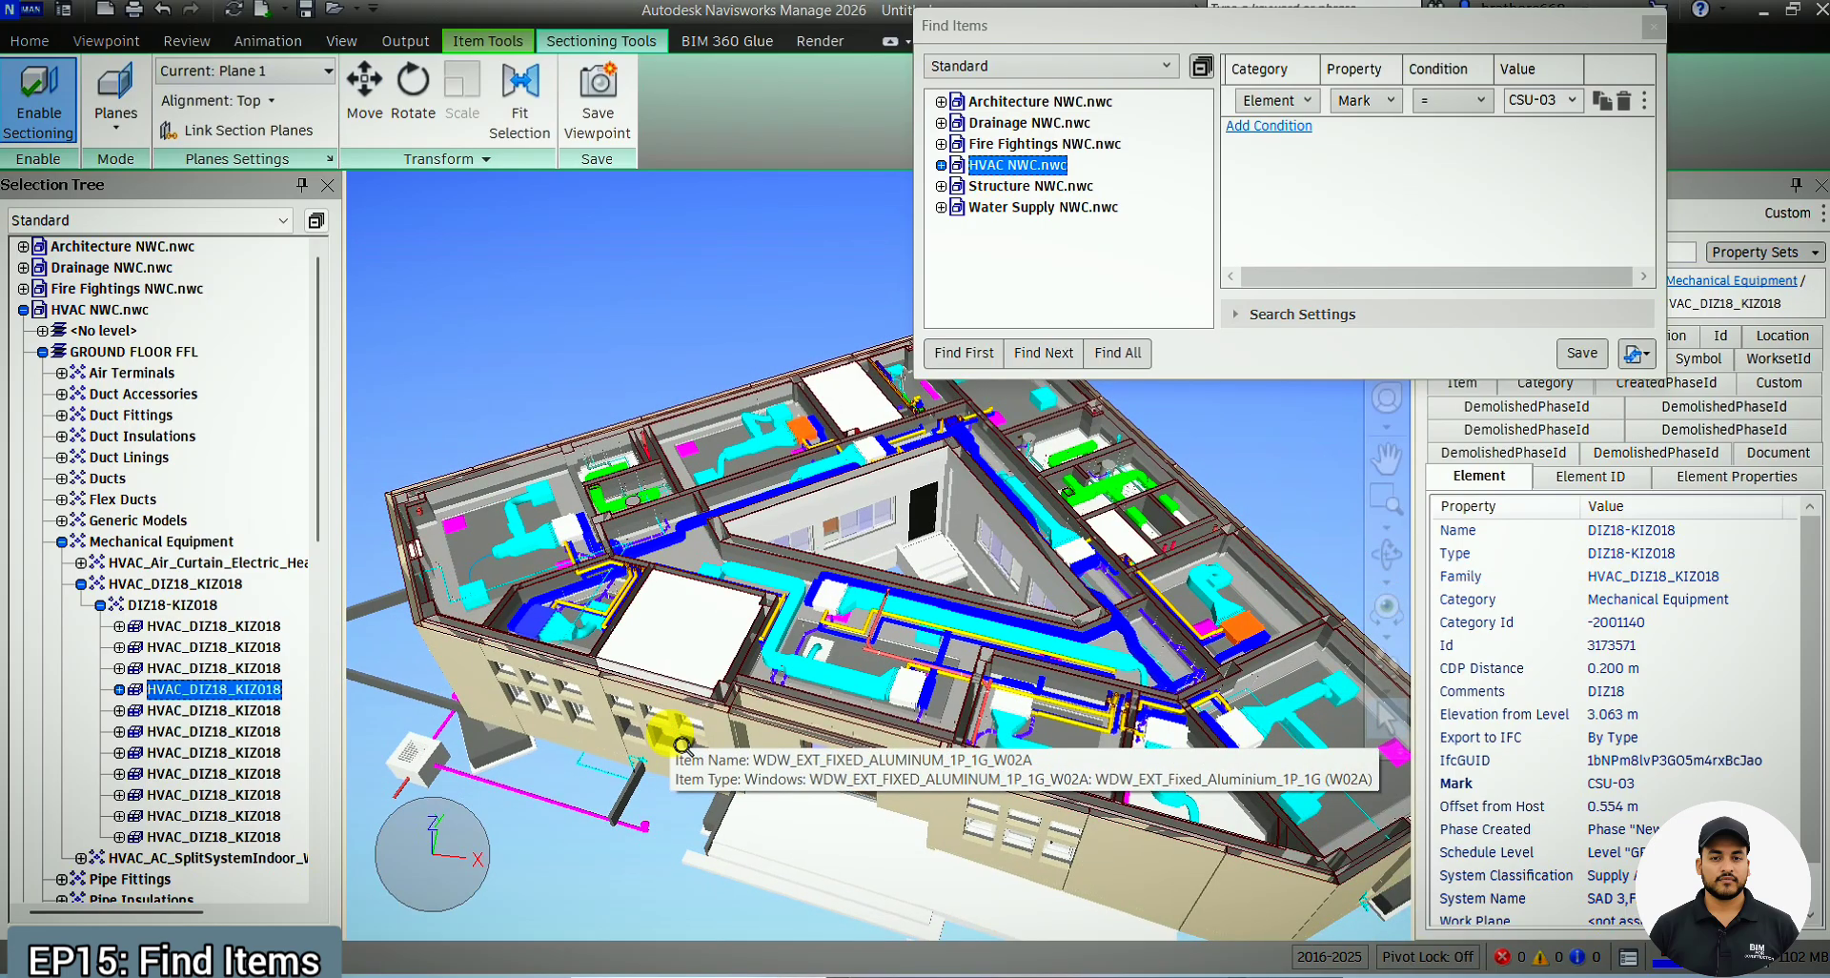
key(Escape)
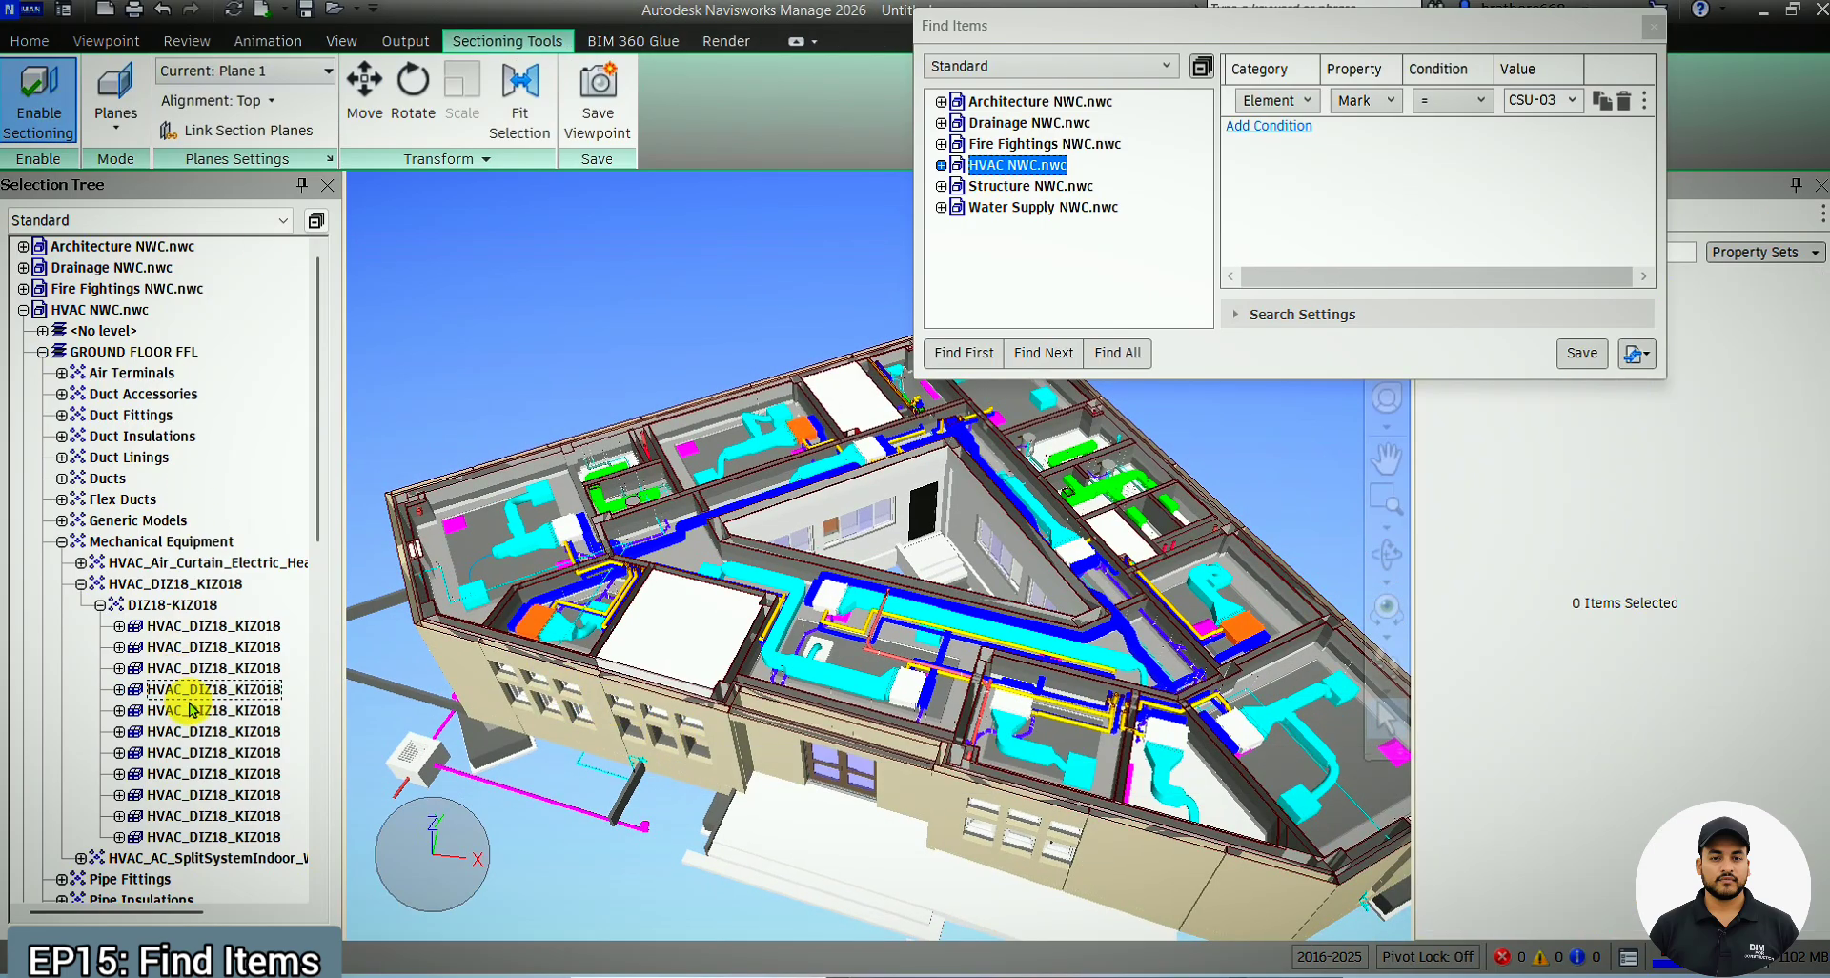
Reset all appearance overrides in the project to the original design file values
click(29, 41)
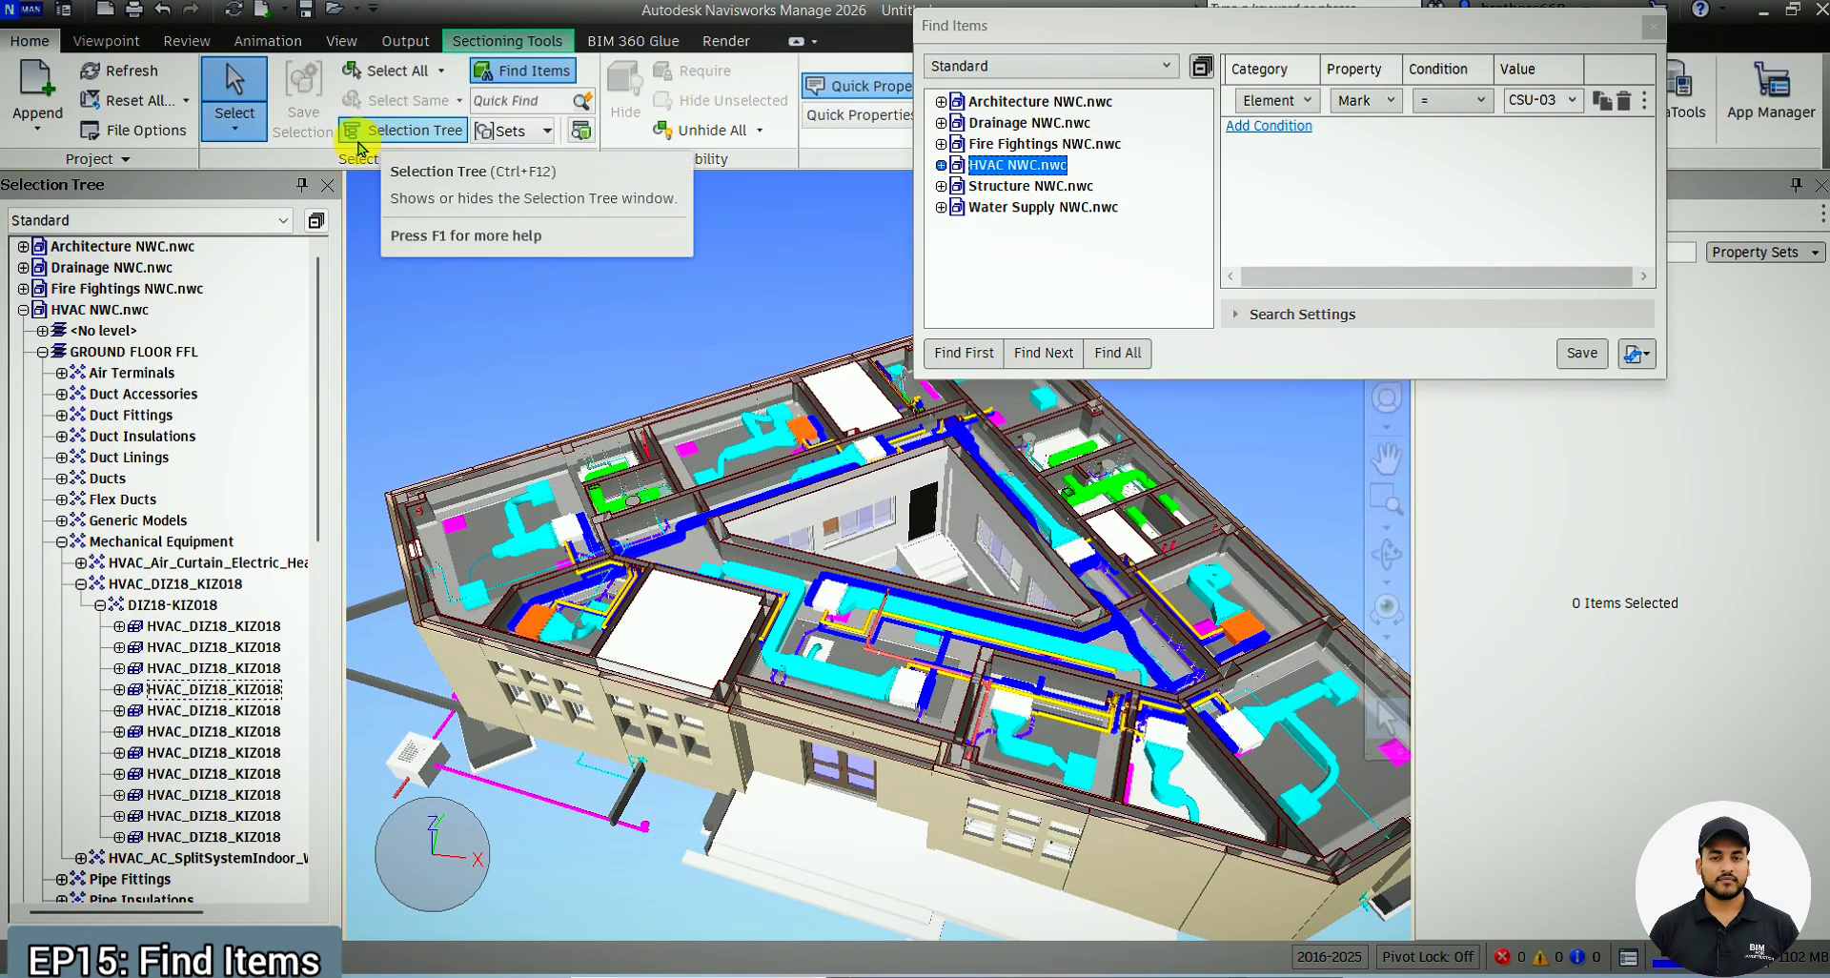
click(183, 100)
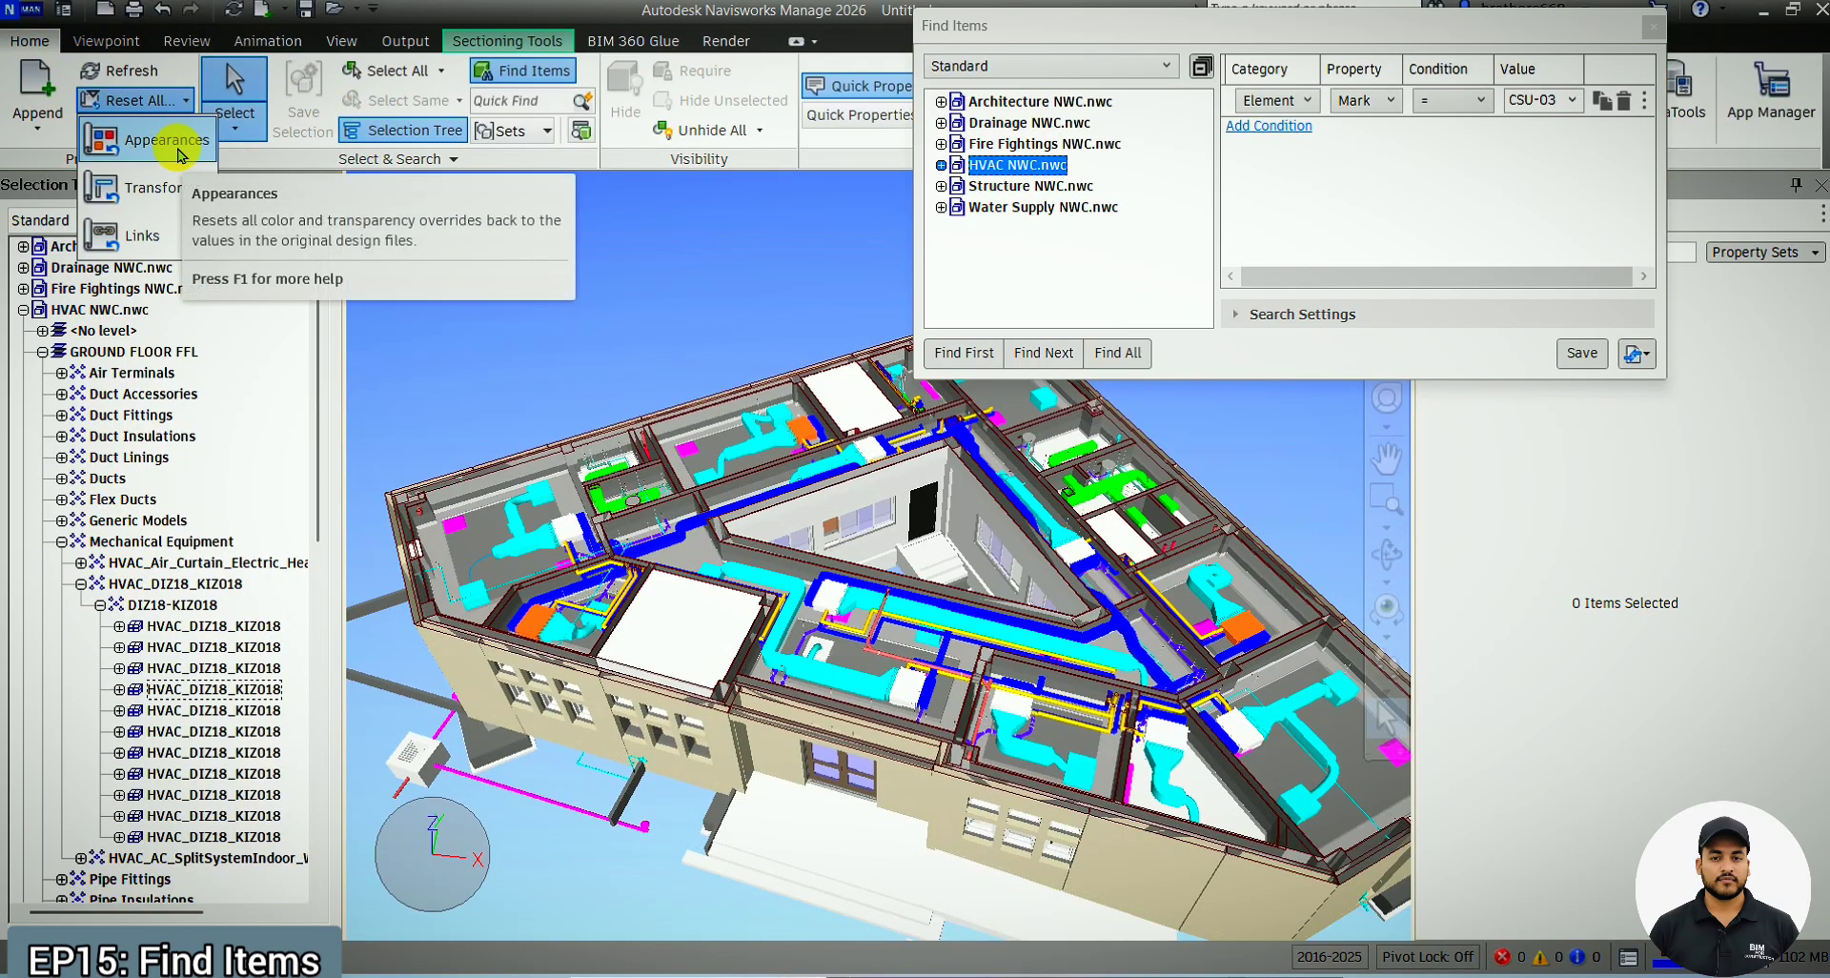
click(167, 141)
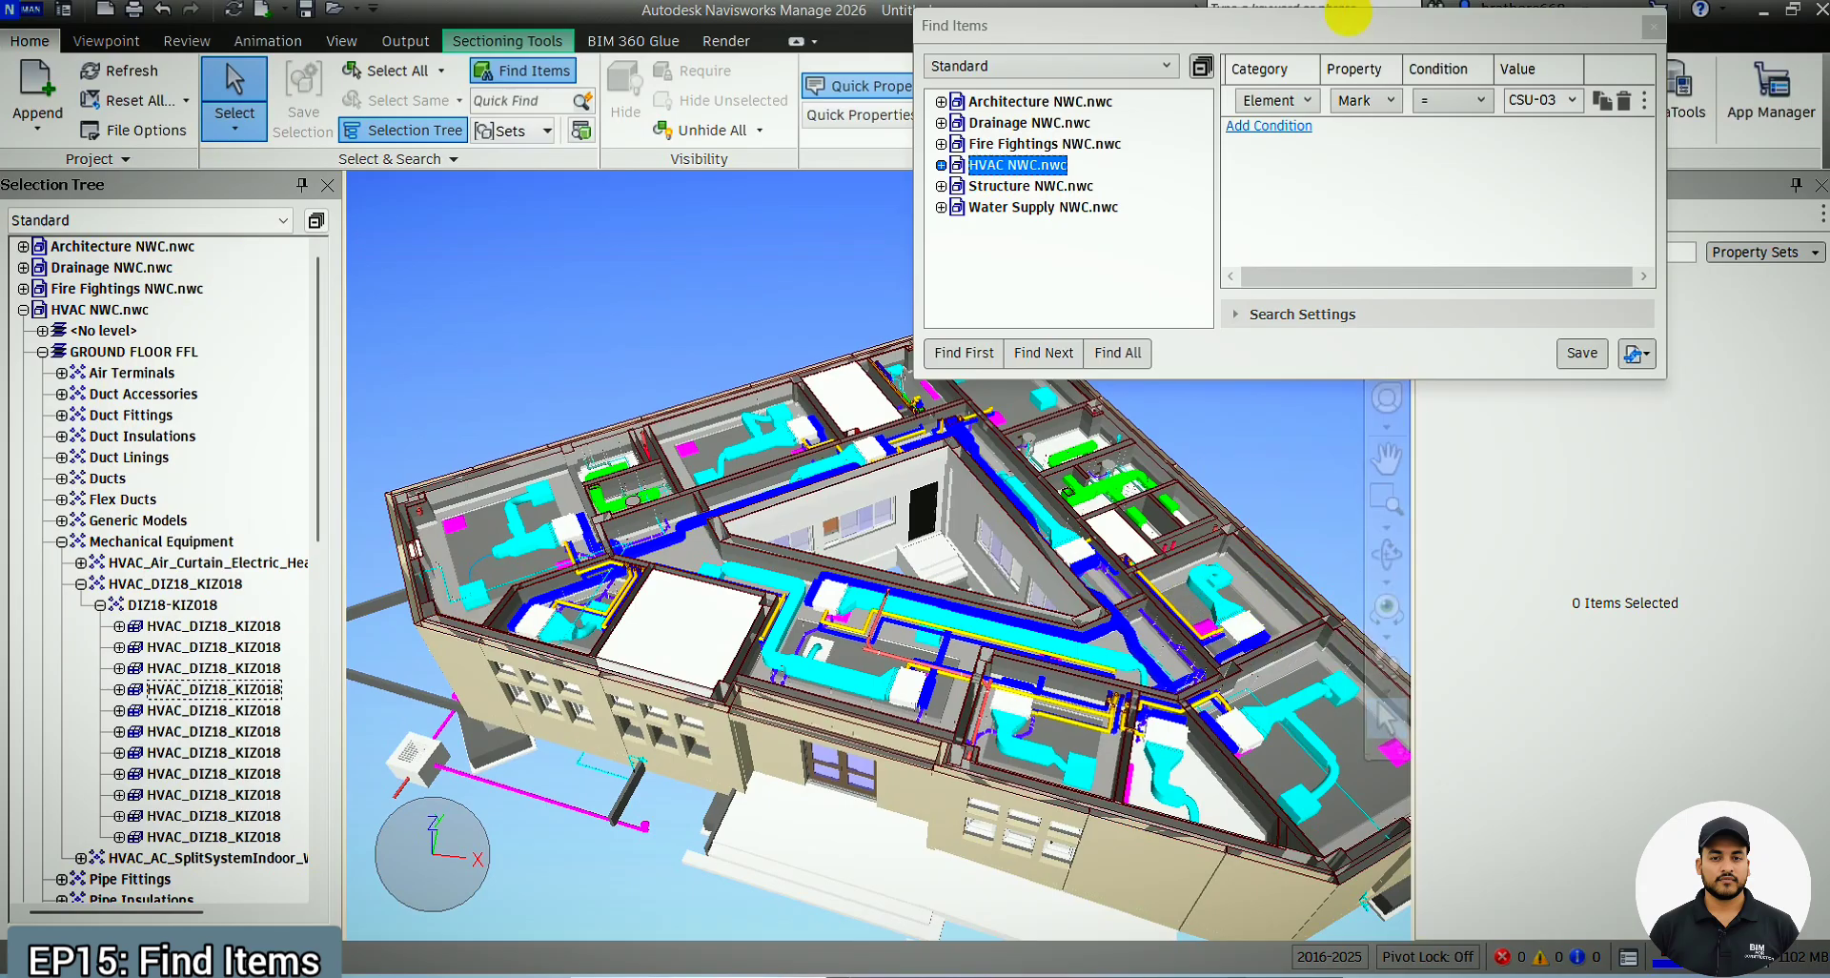
Compare the property categories of the CSU-03 unit in the small front room with the Find Items categories, checking its Item and Element properties
drag(1420, 36, 1299, 100)
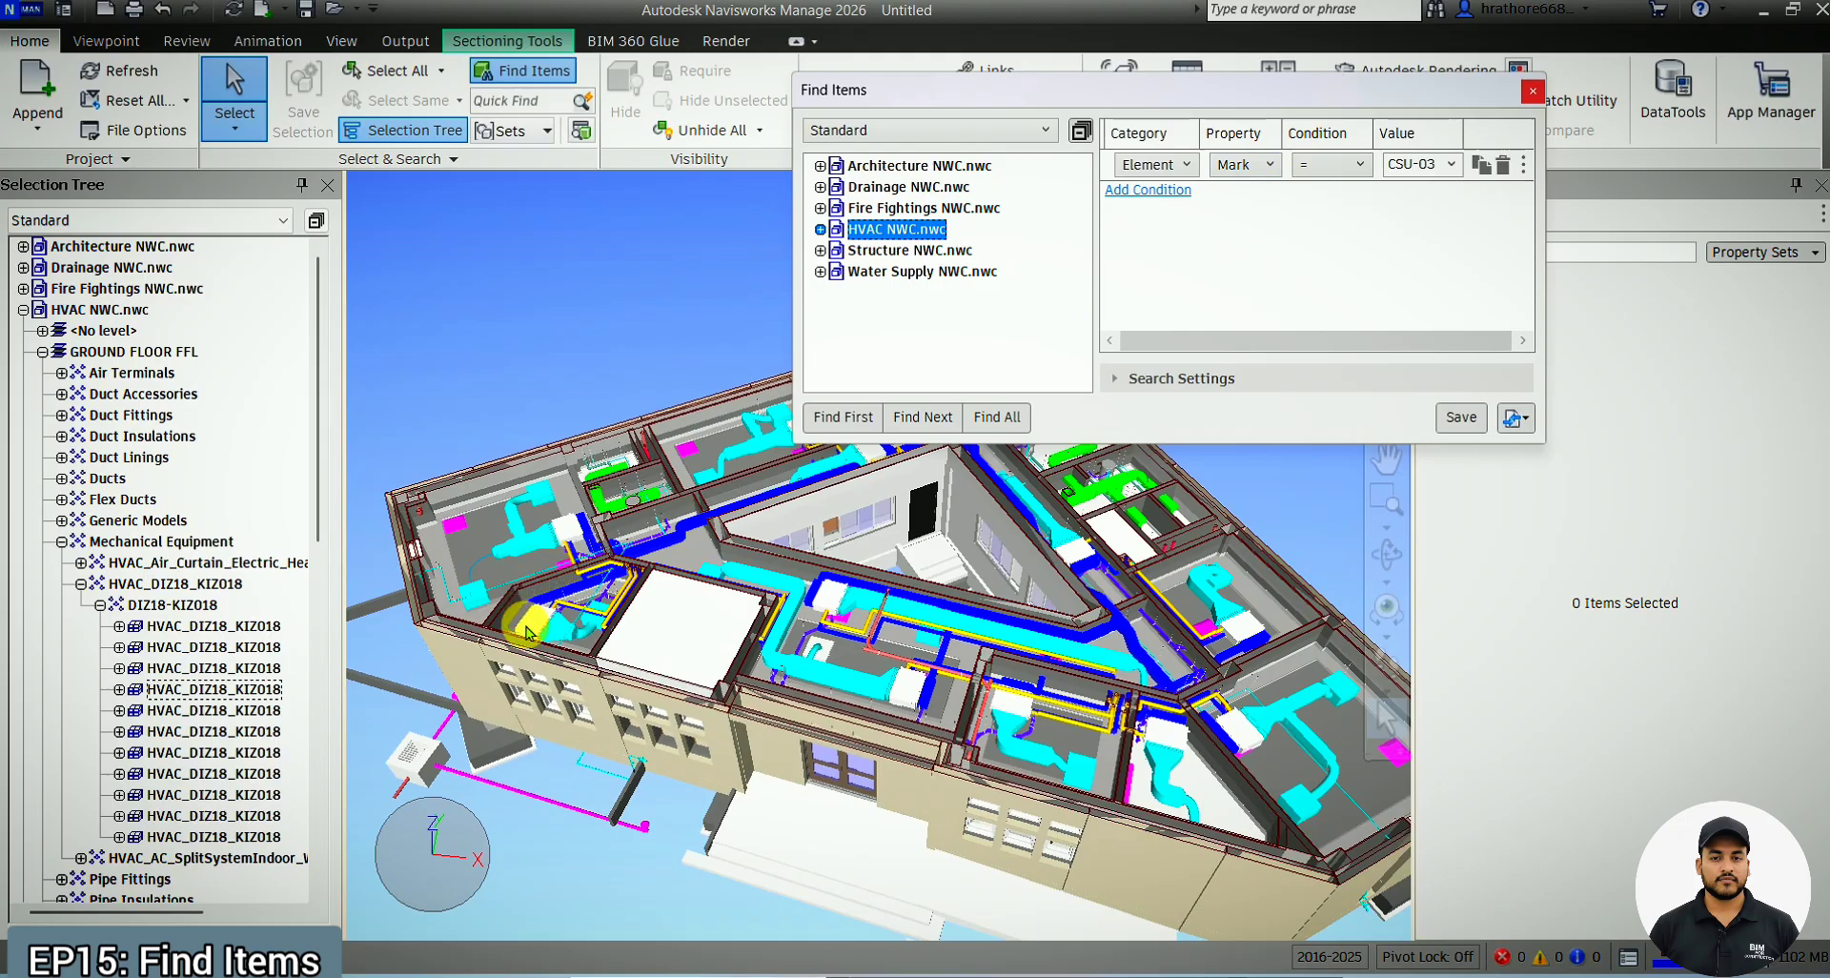
click(527, 615)
drag(1425, 103, 1123, 110)
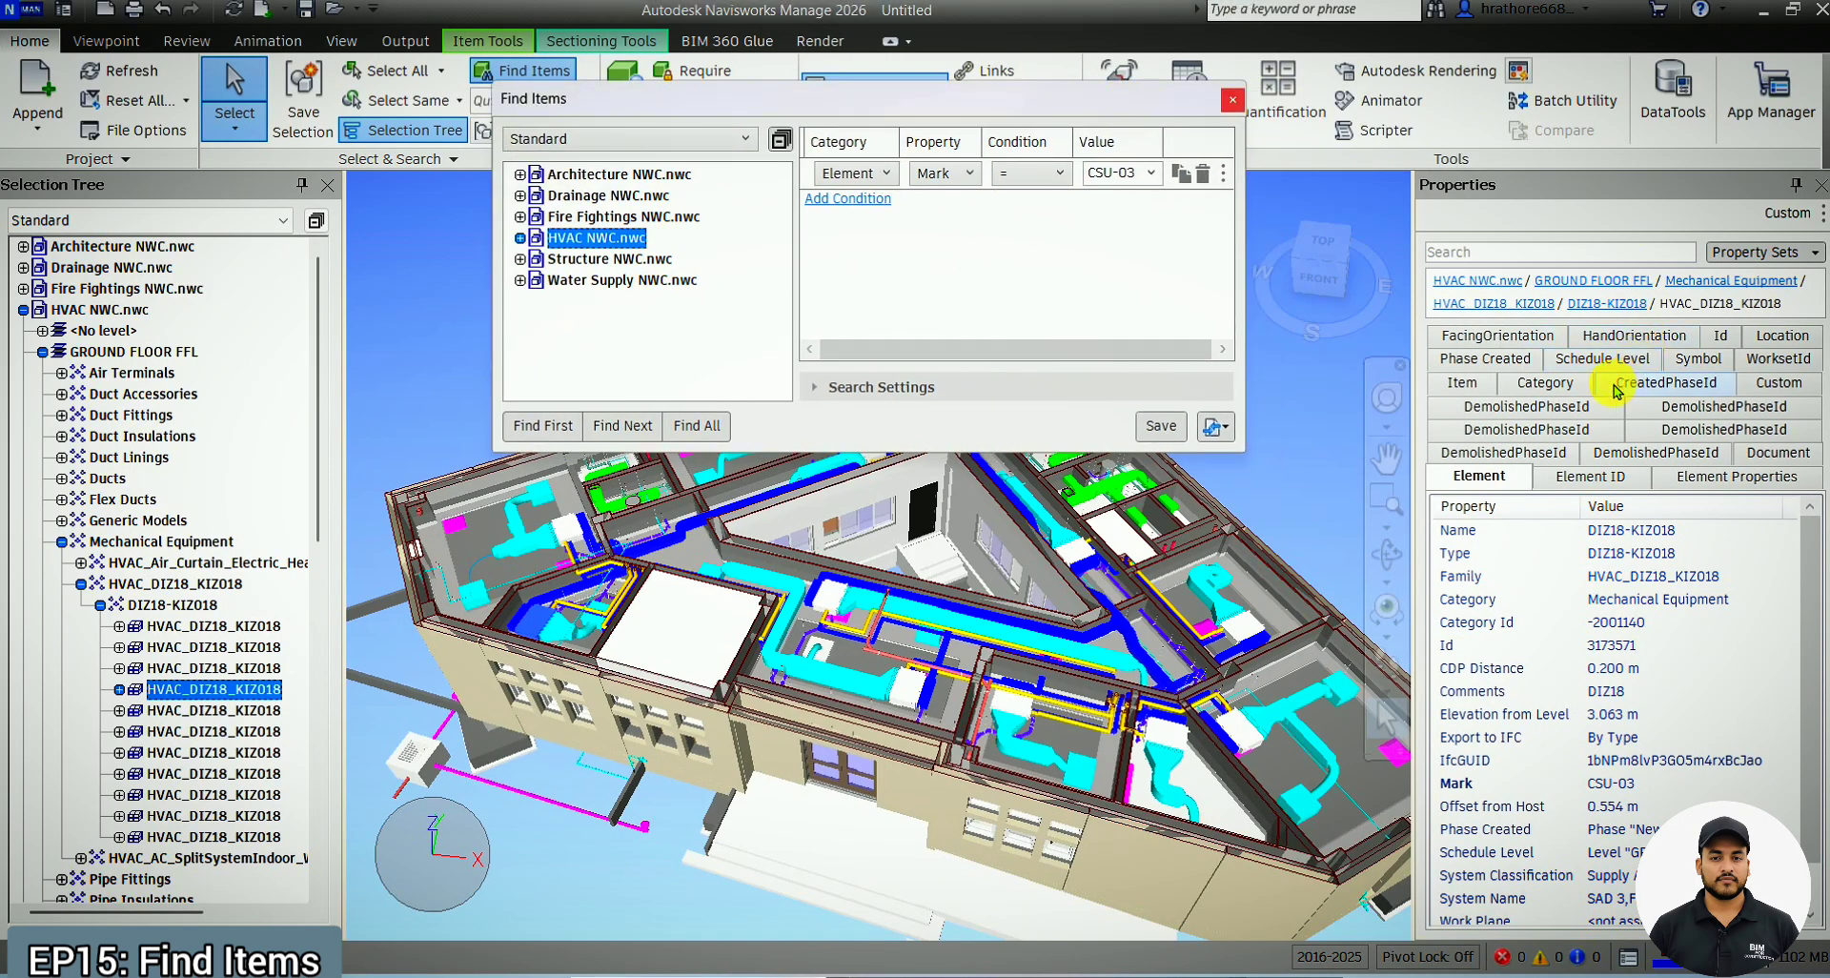
click(1466, 385)
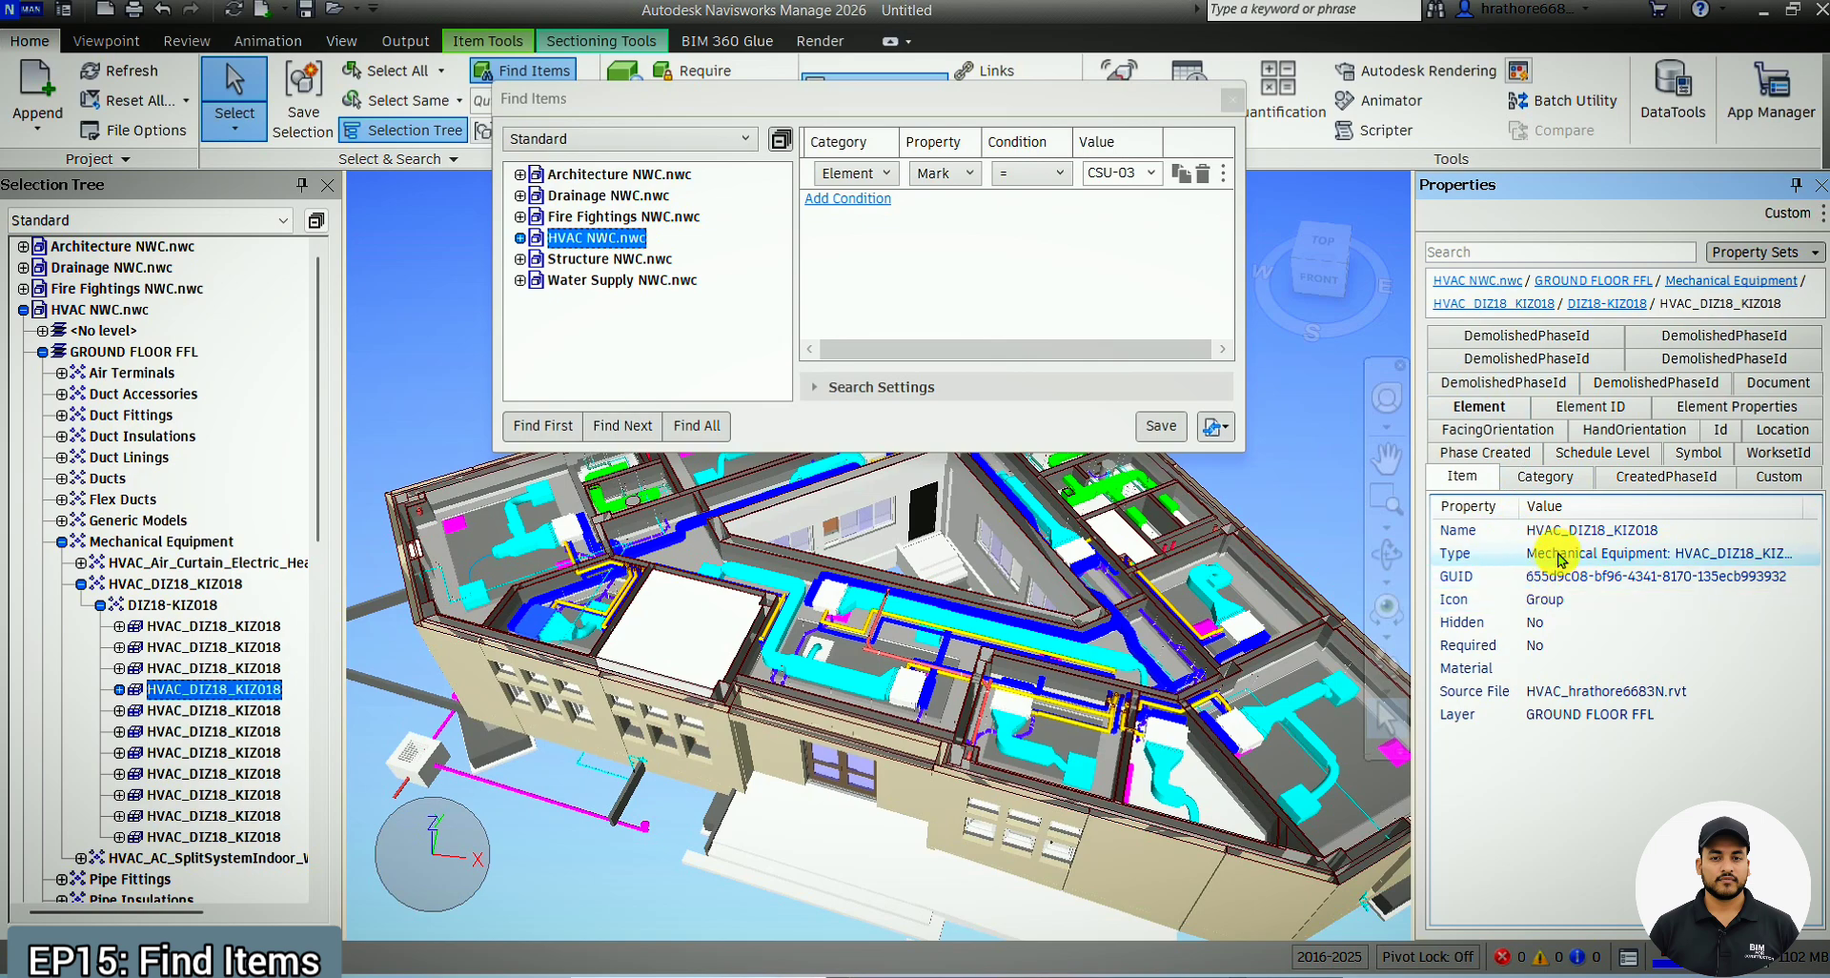
click(889, 180)
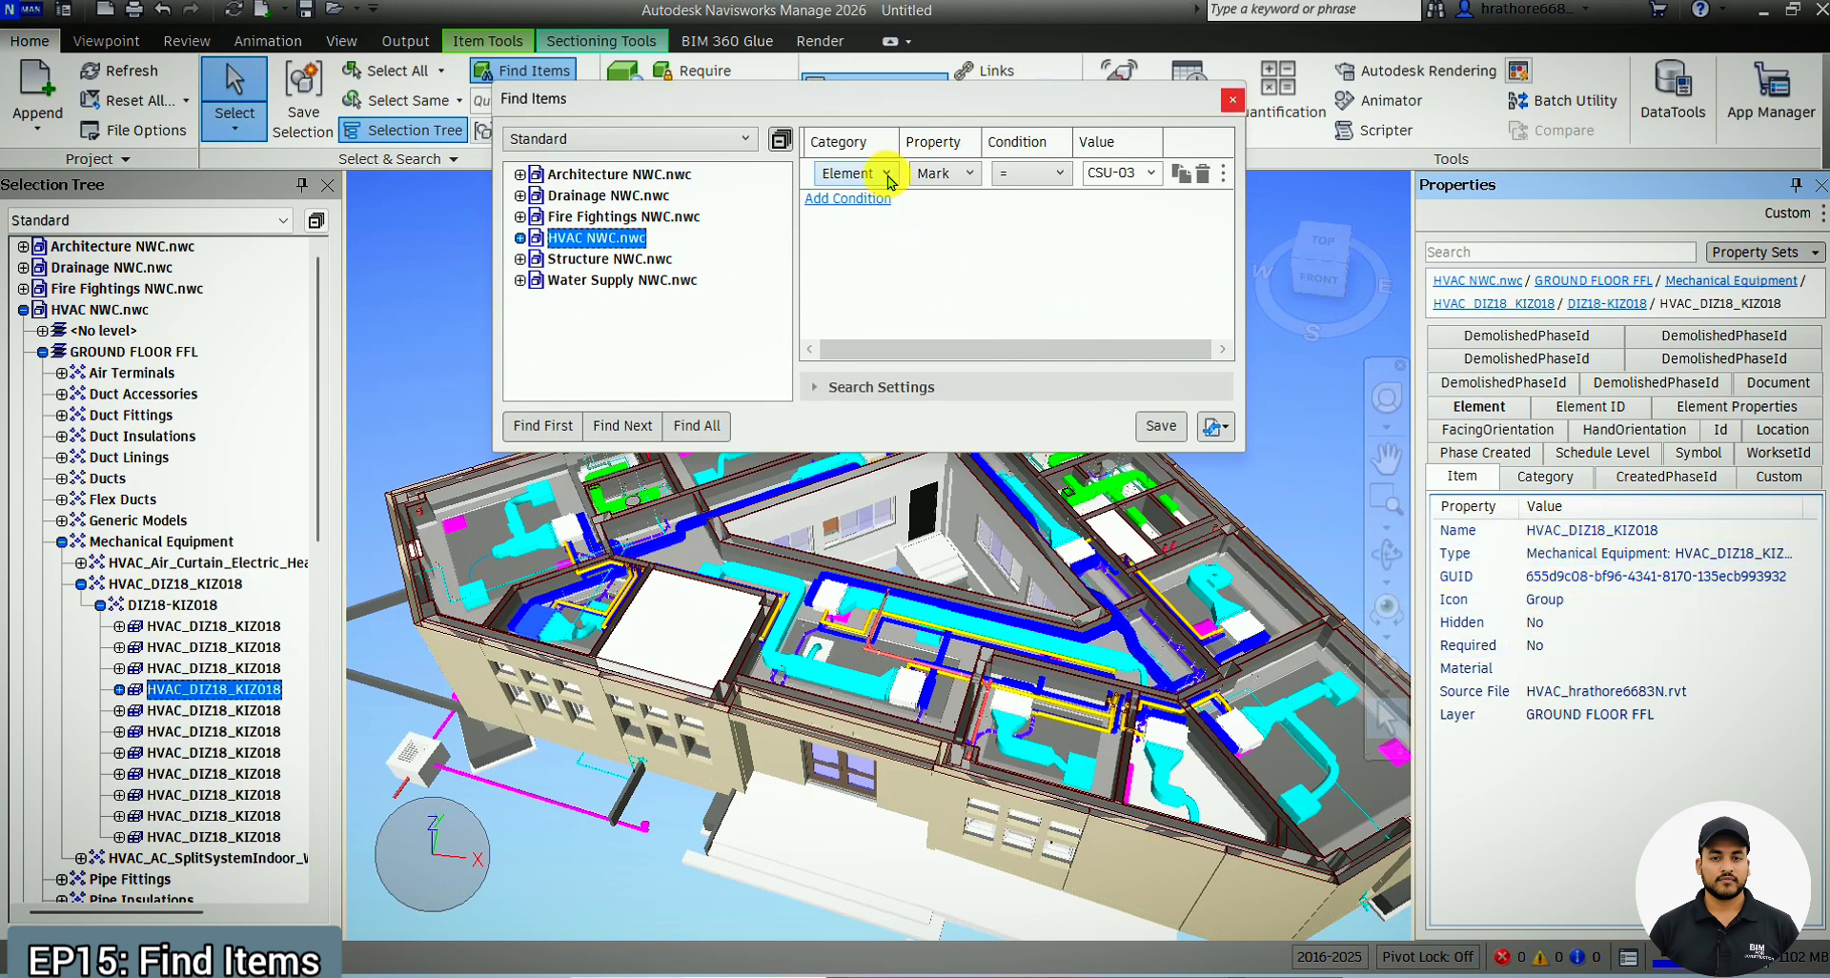
click(890, 175)
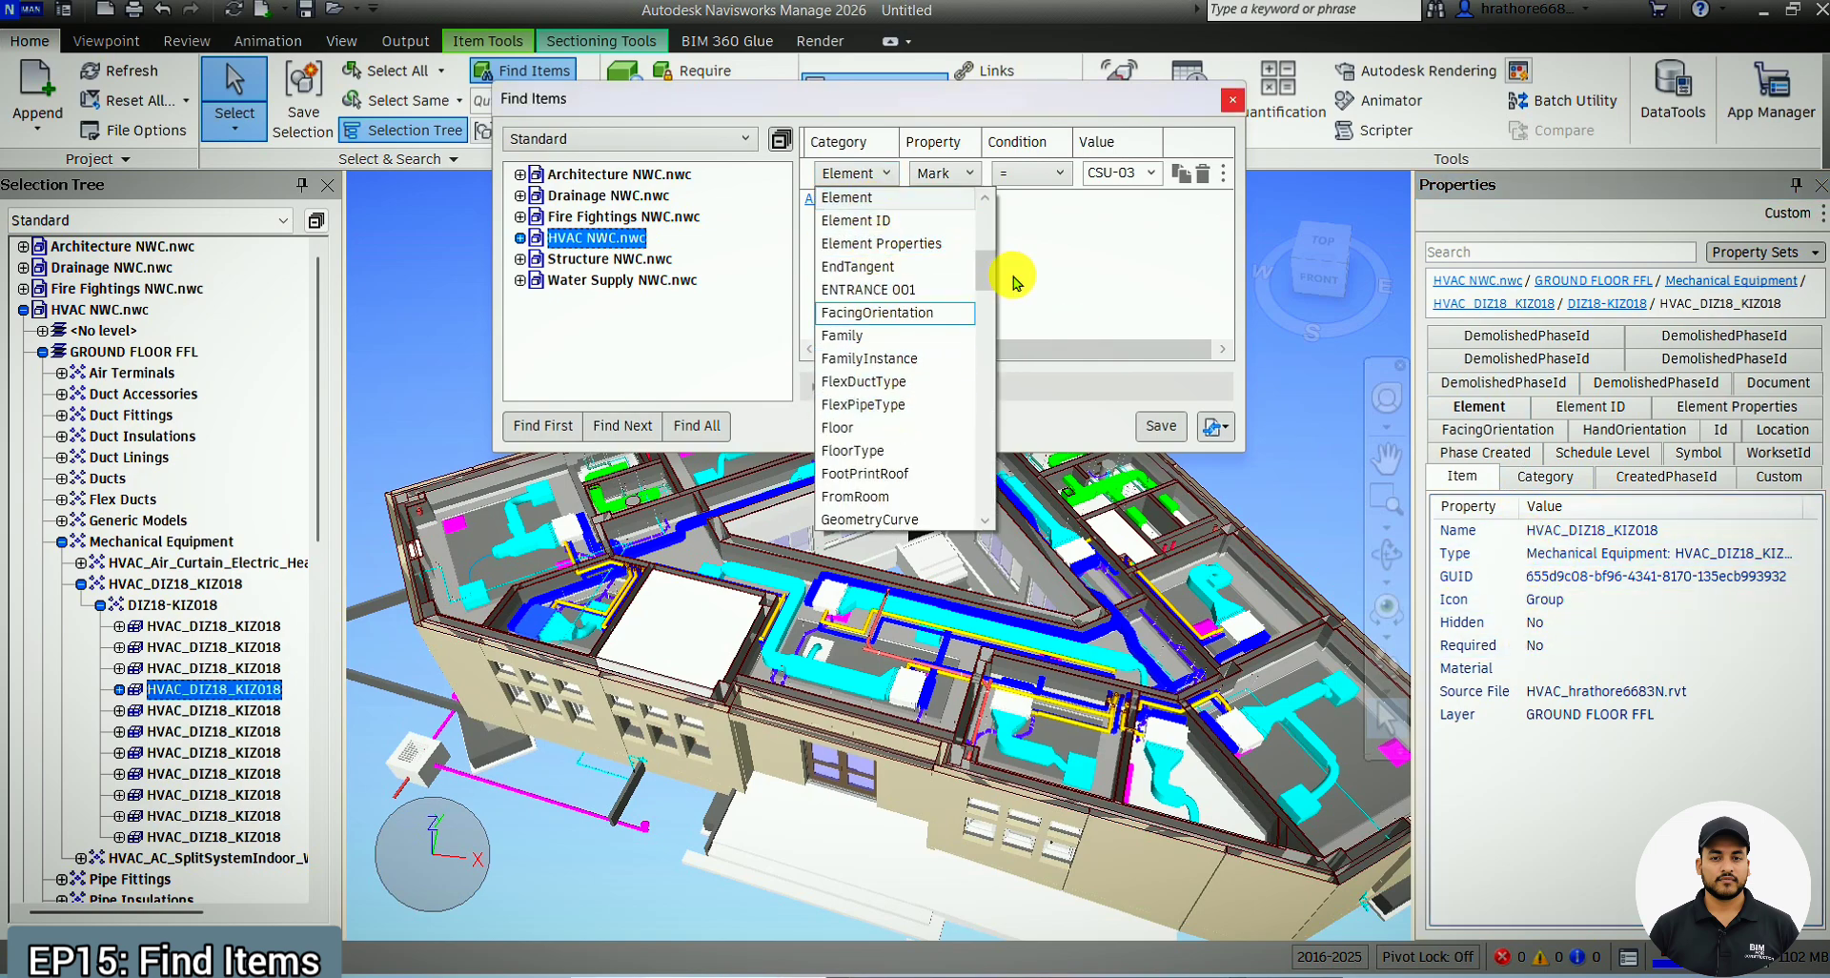
click(1067, 282)
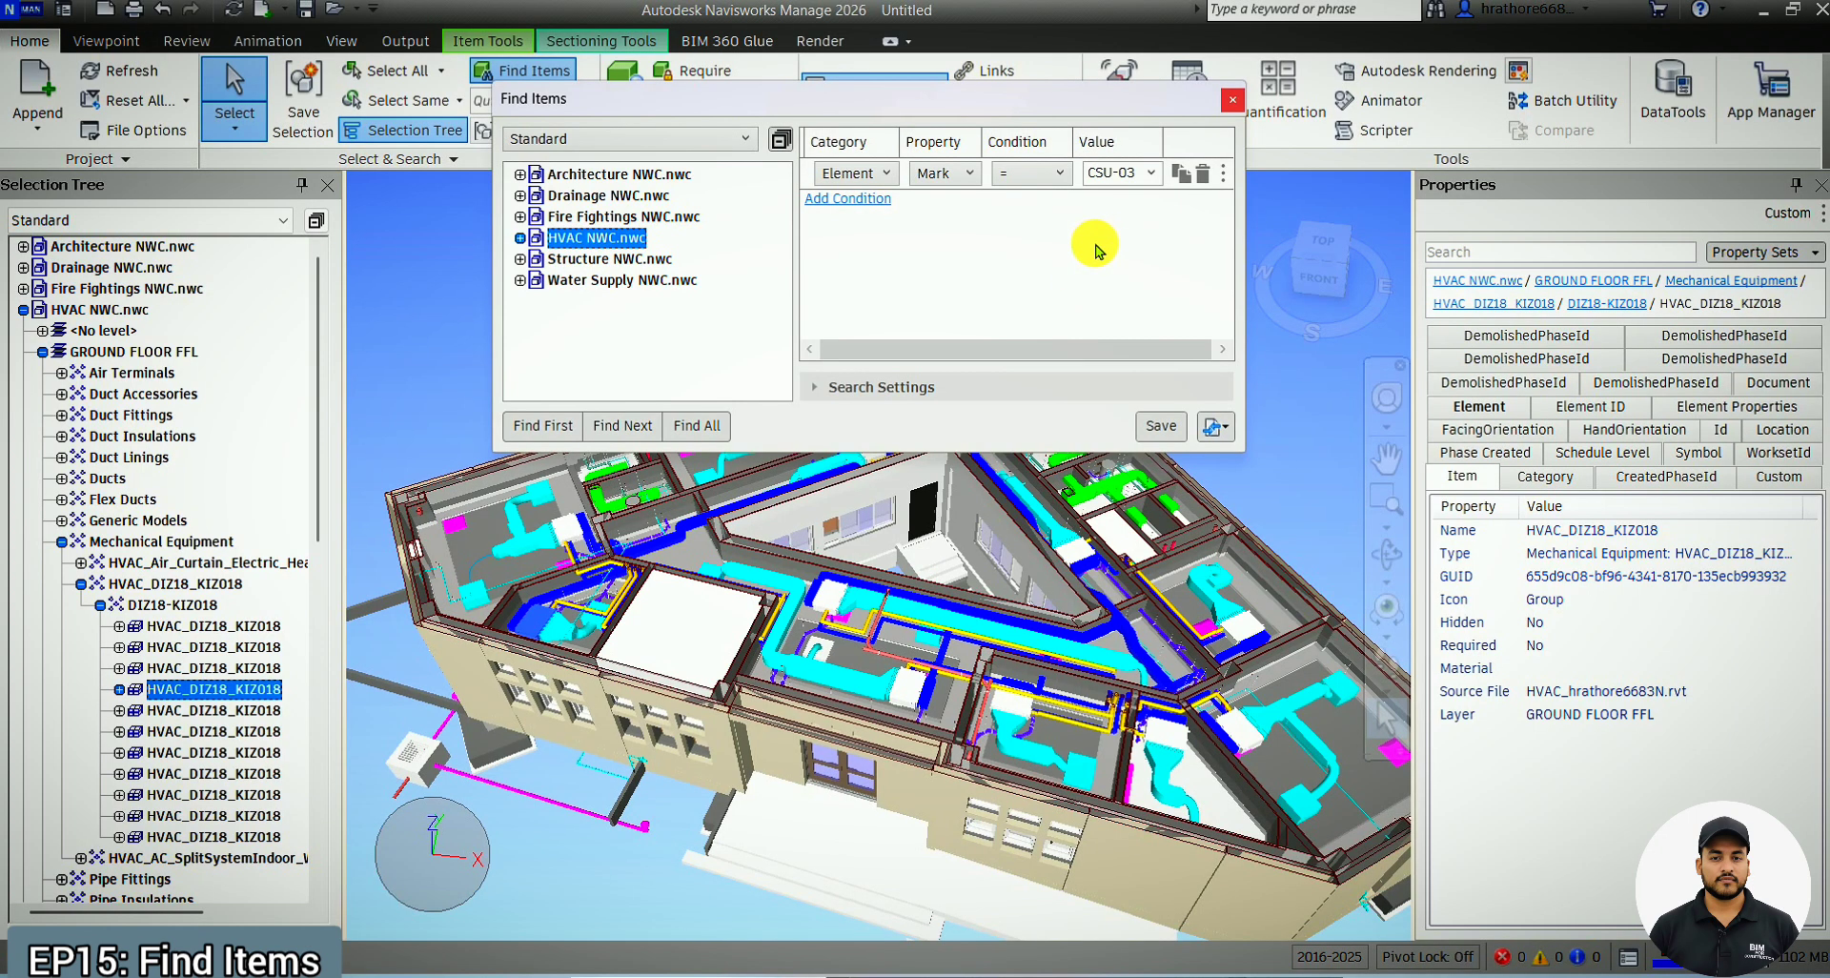
click(1515, 409)
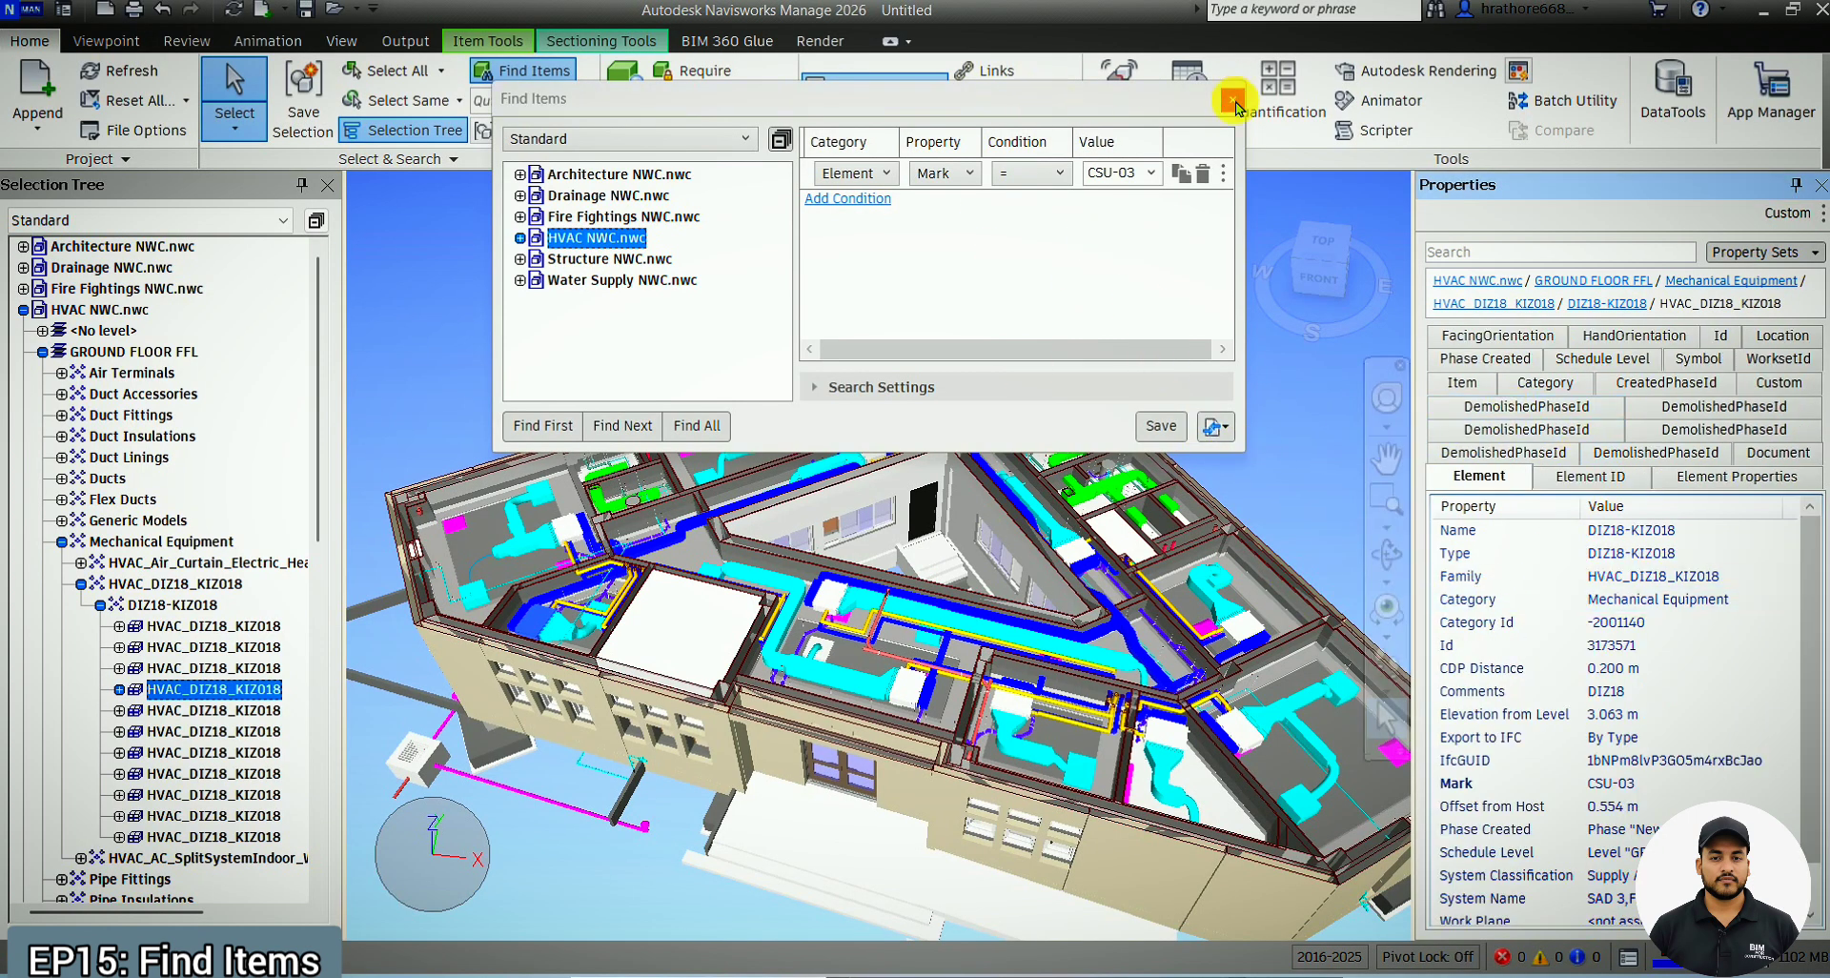
Close Find Items, select the long Galvanized_Steel duct insulation beside the courtyard, and examine its Element properties
click(1232, 100)
scroll(1025, 667, up, 5)
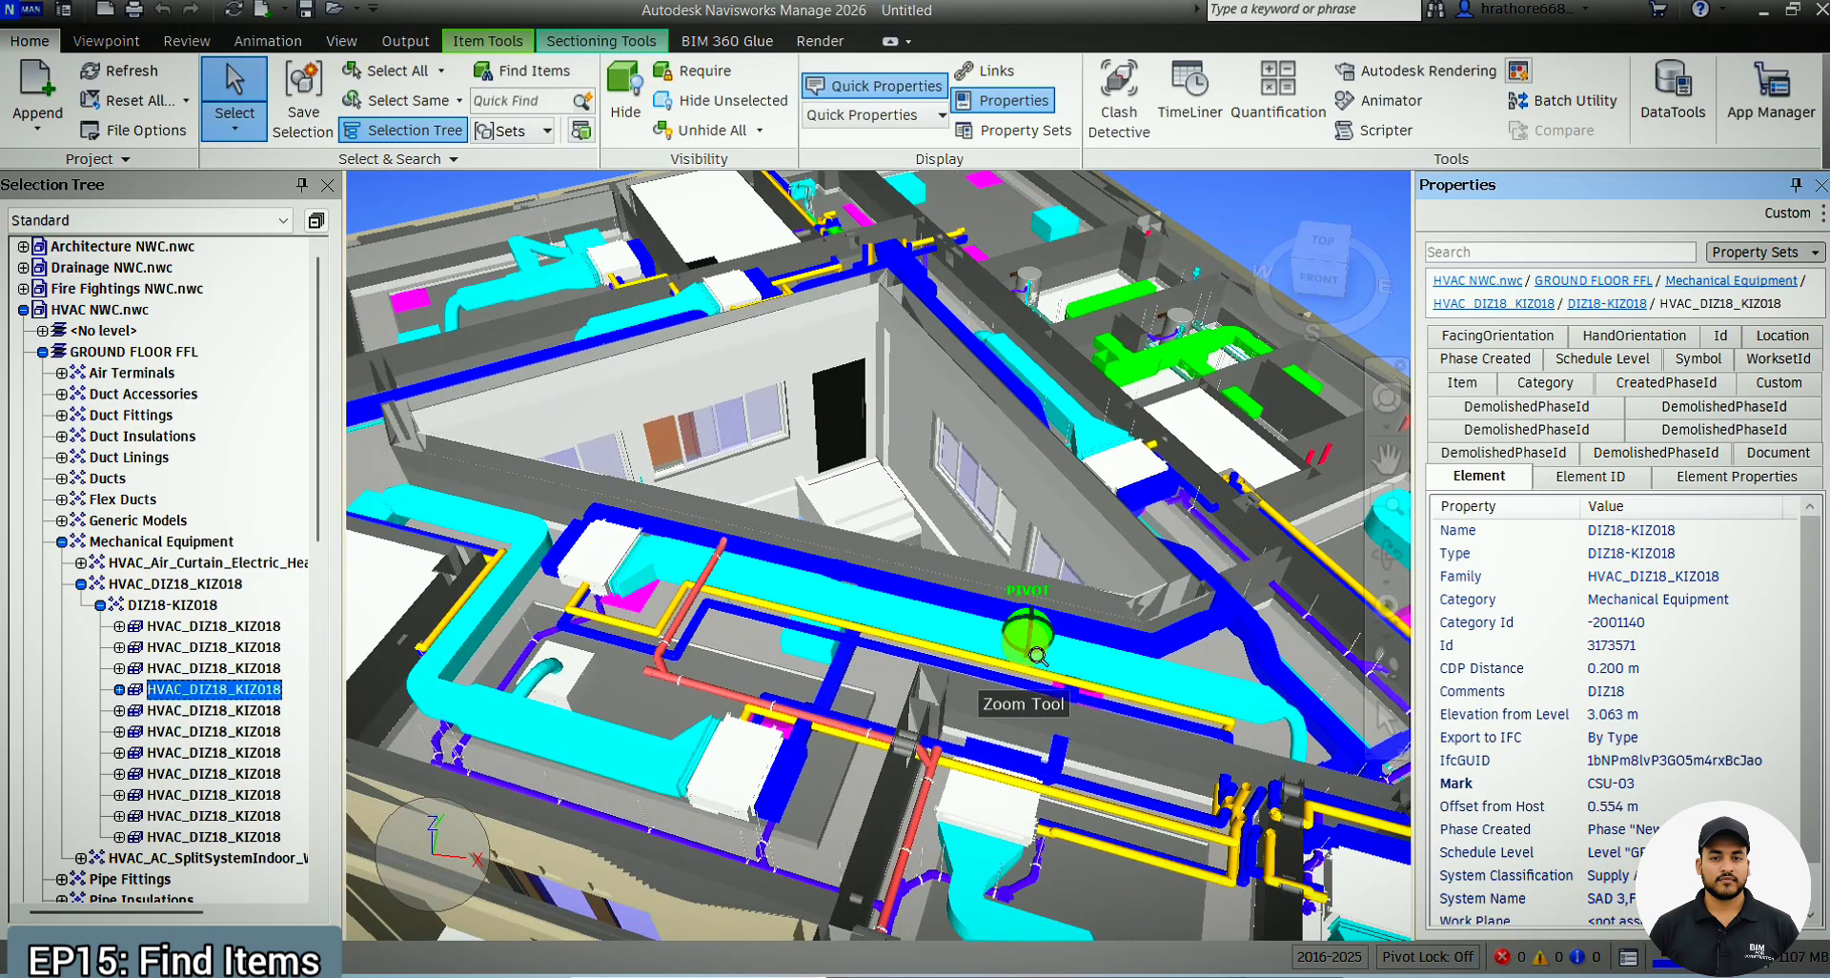
click(1028, 651)
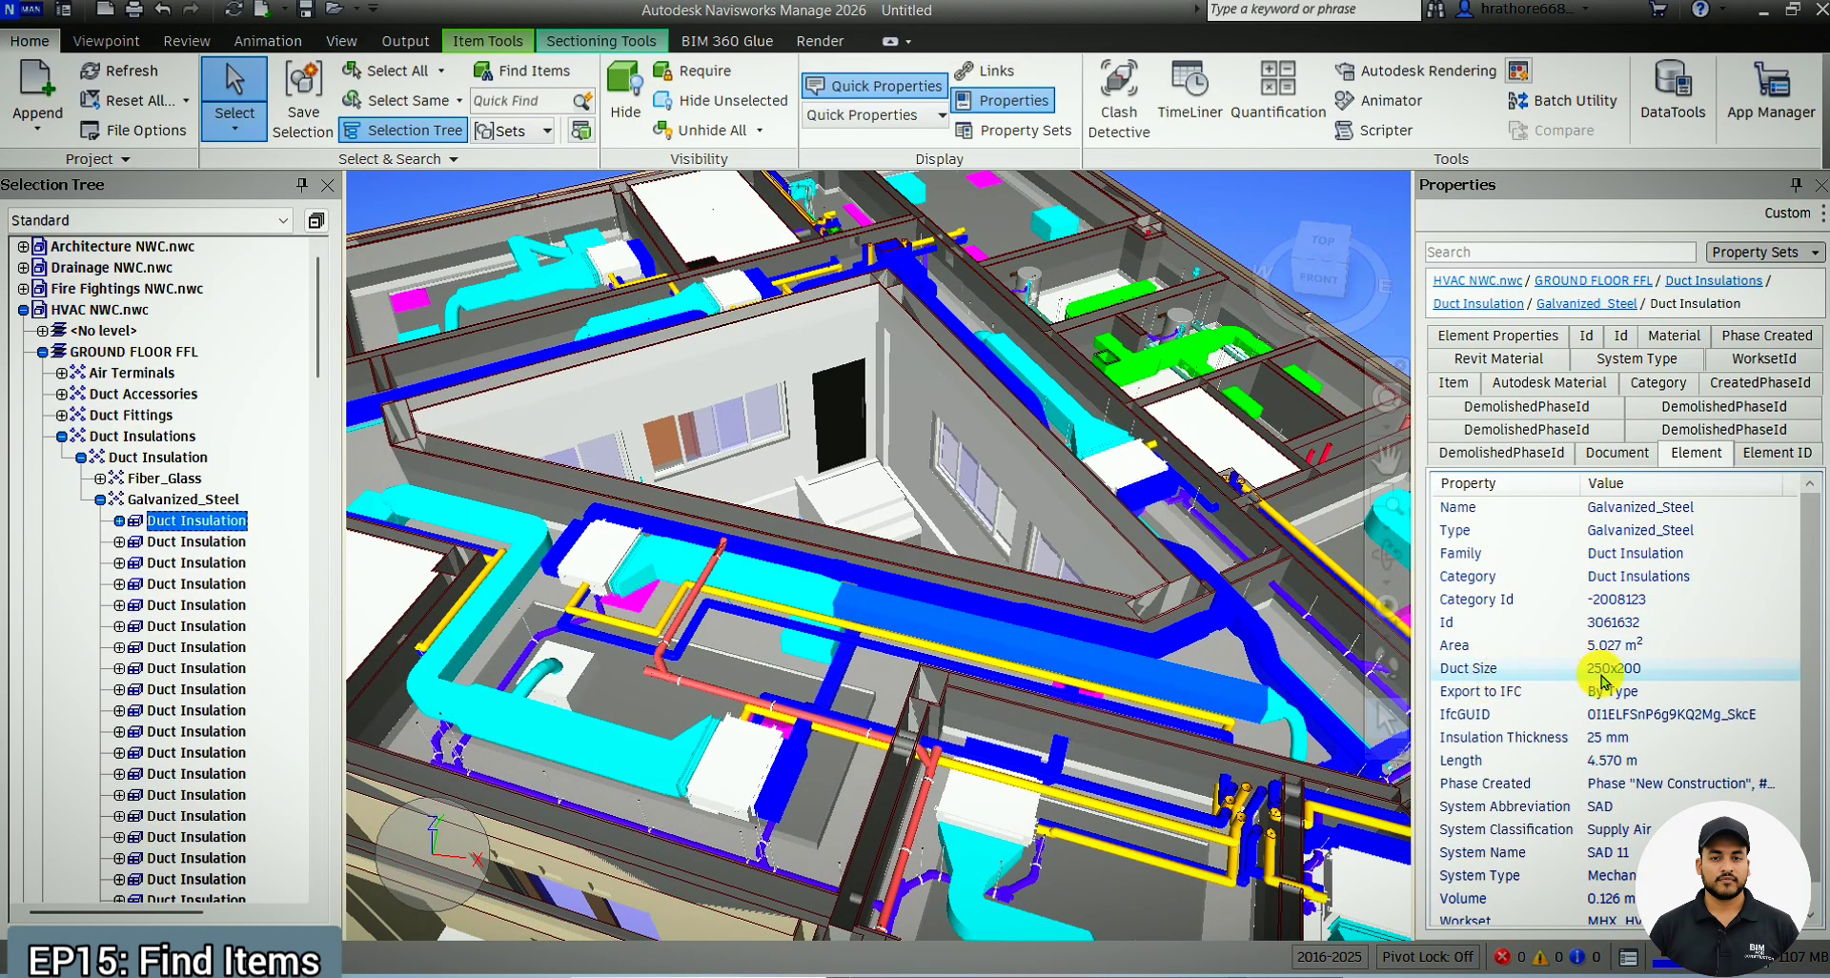
scroll(1604, 680, down, 1)
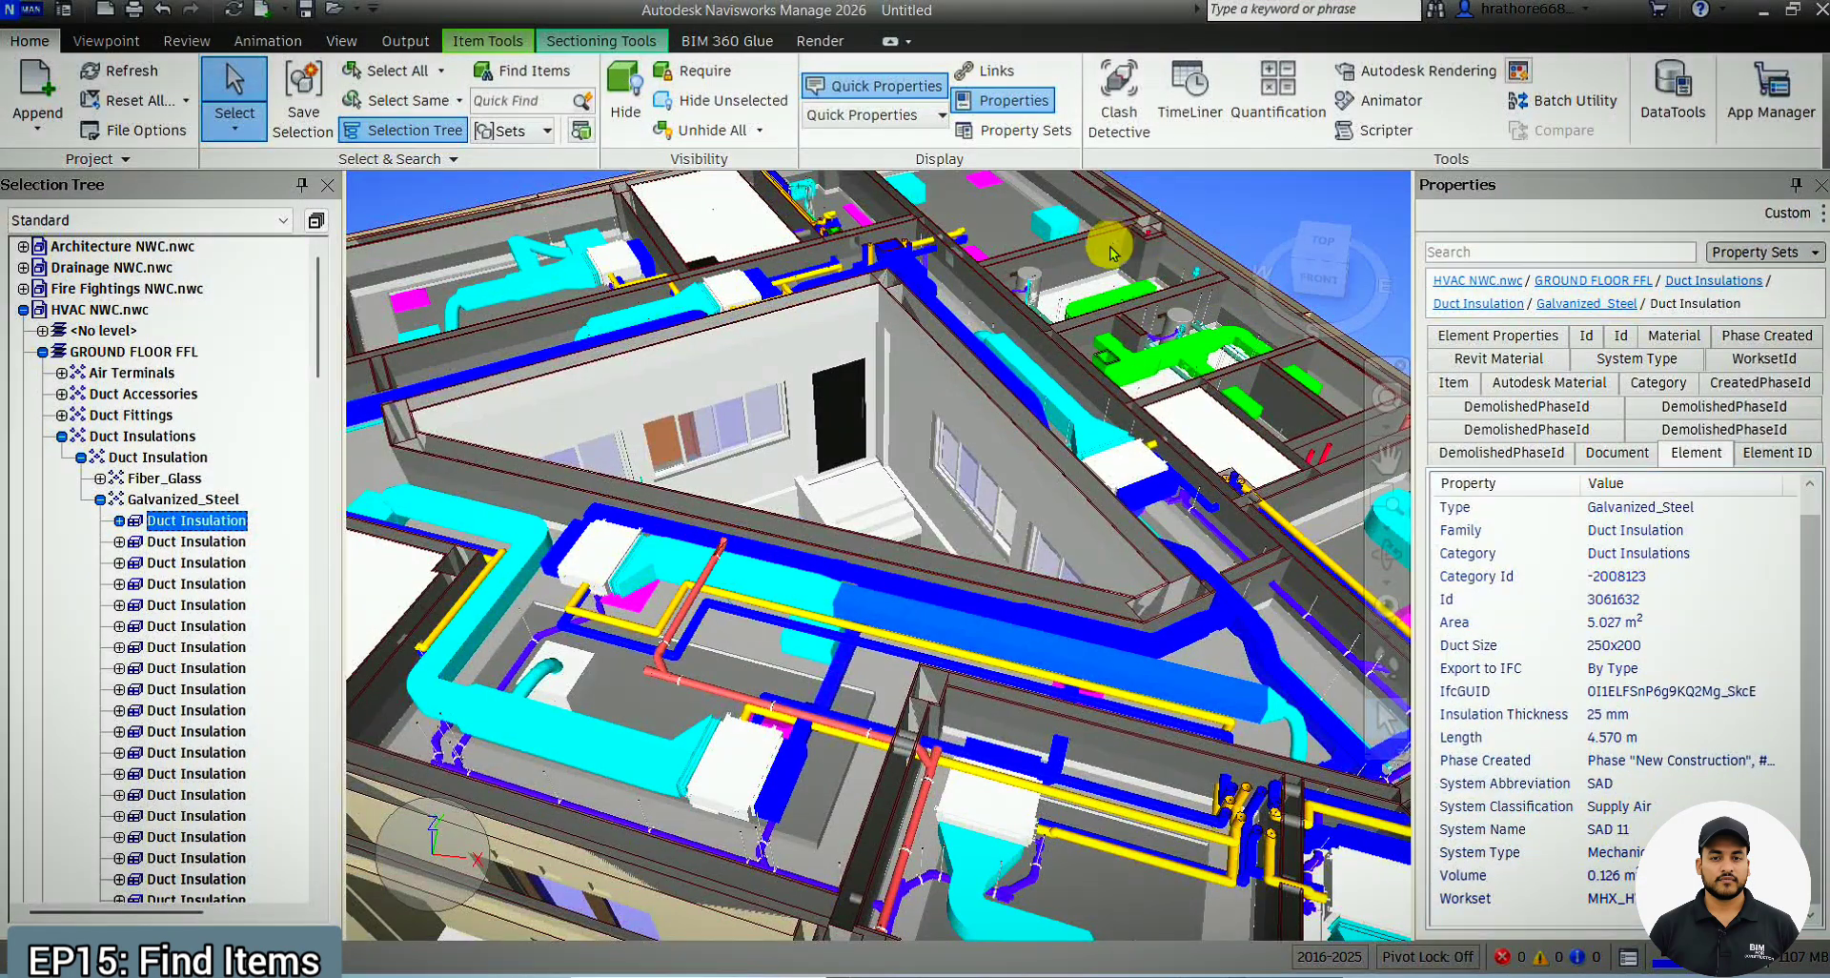
scroll(1658, 663, up, 1)
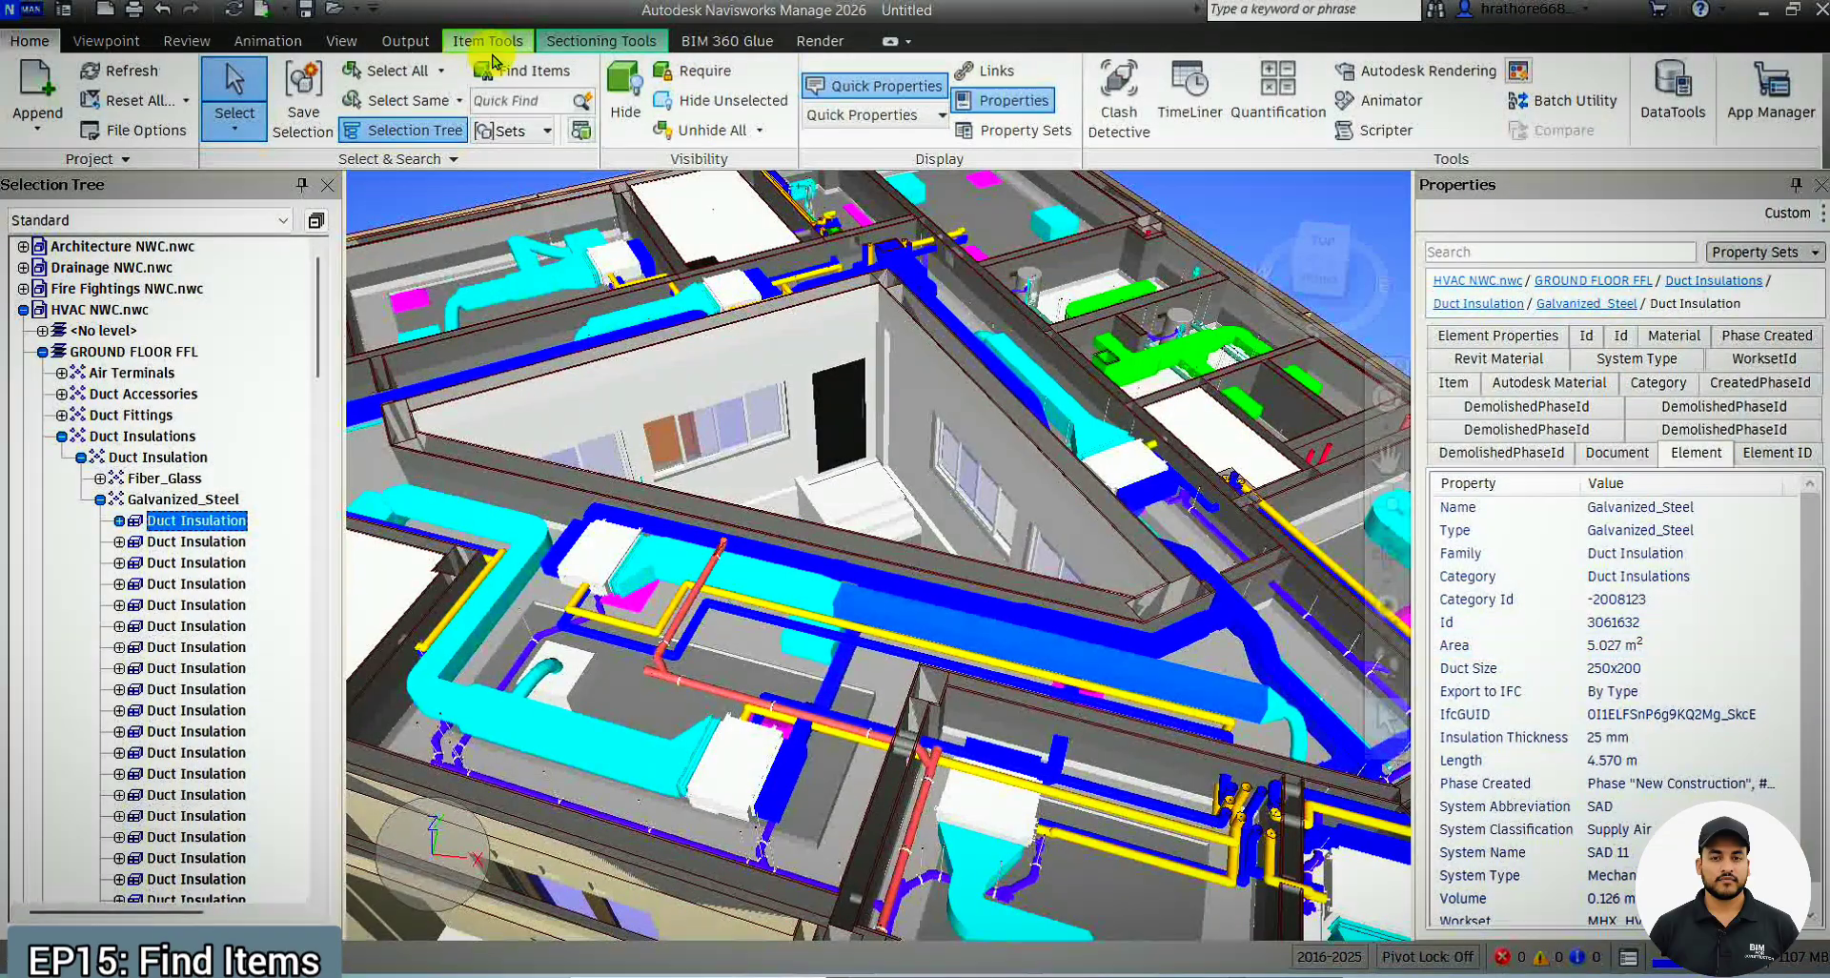
Reopen Find Items clear of the ribbon and delete the existing Mark condition
click(494, 69)
drag(1039, 107, 1082, 181)
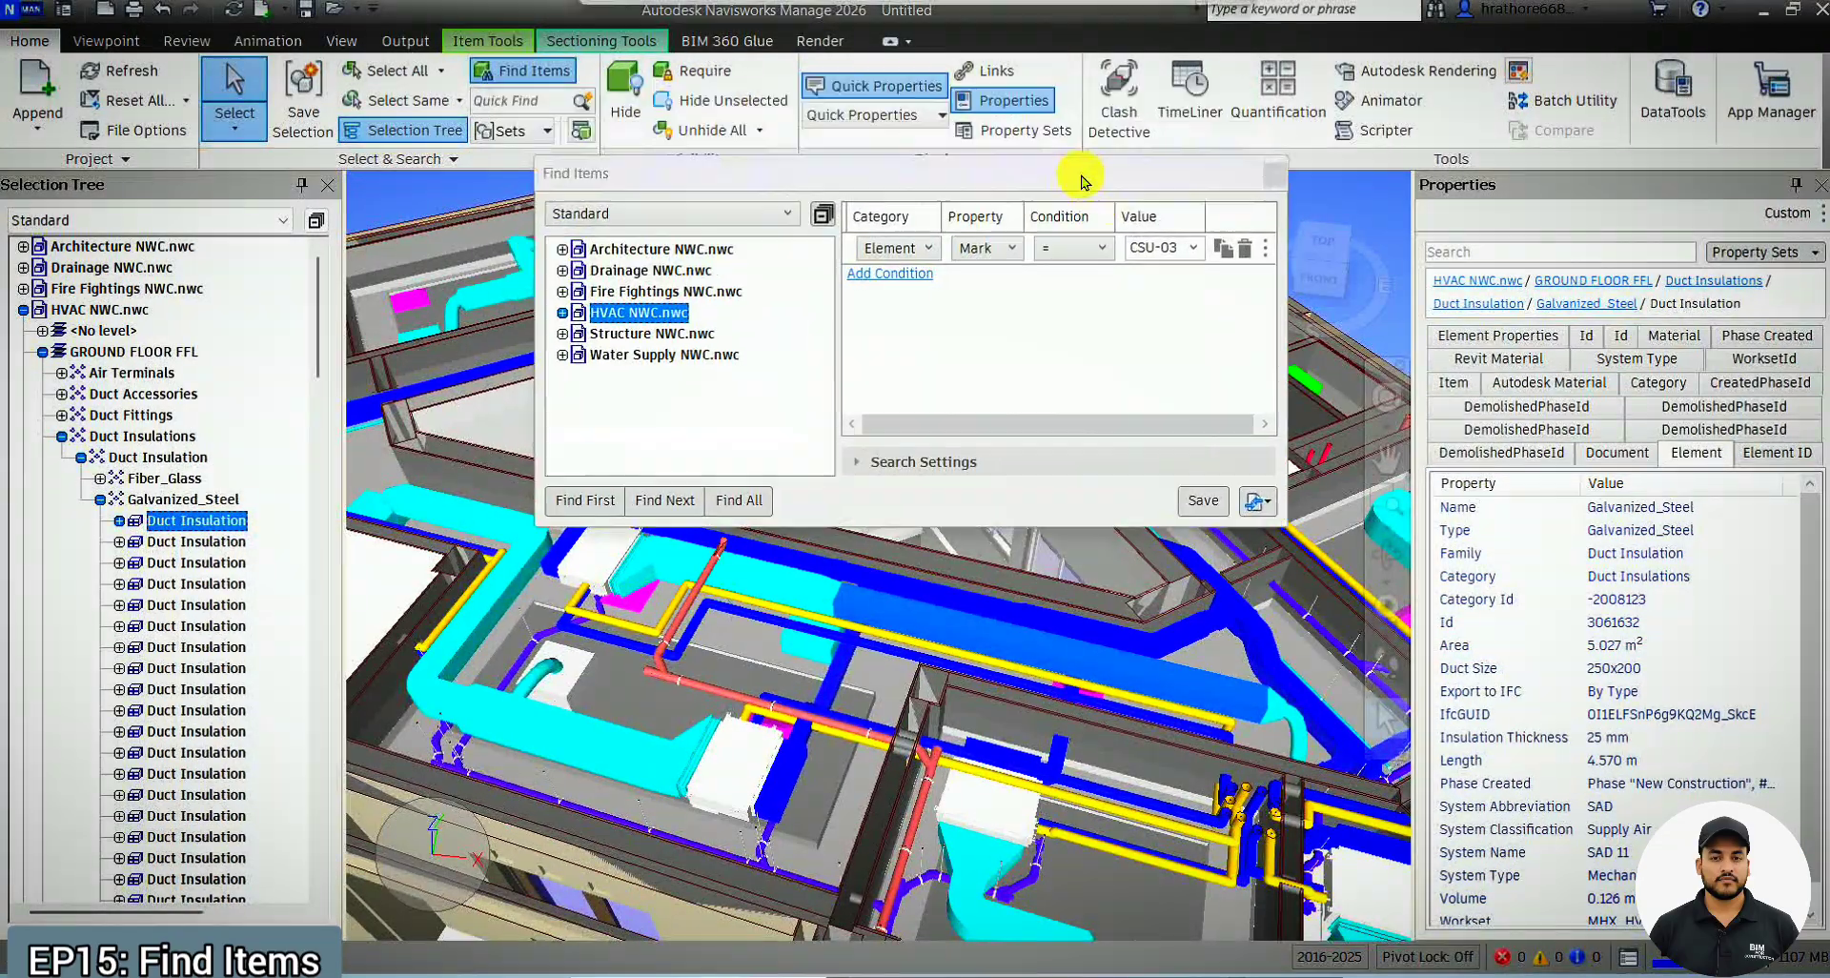
click(1242, 252)
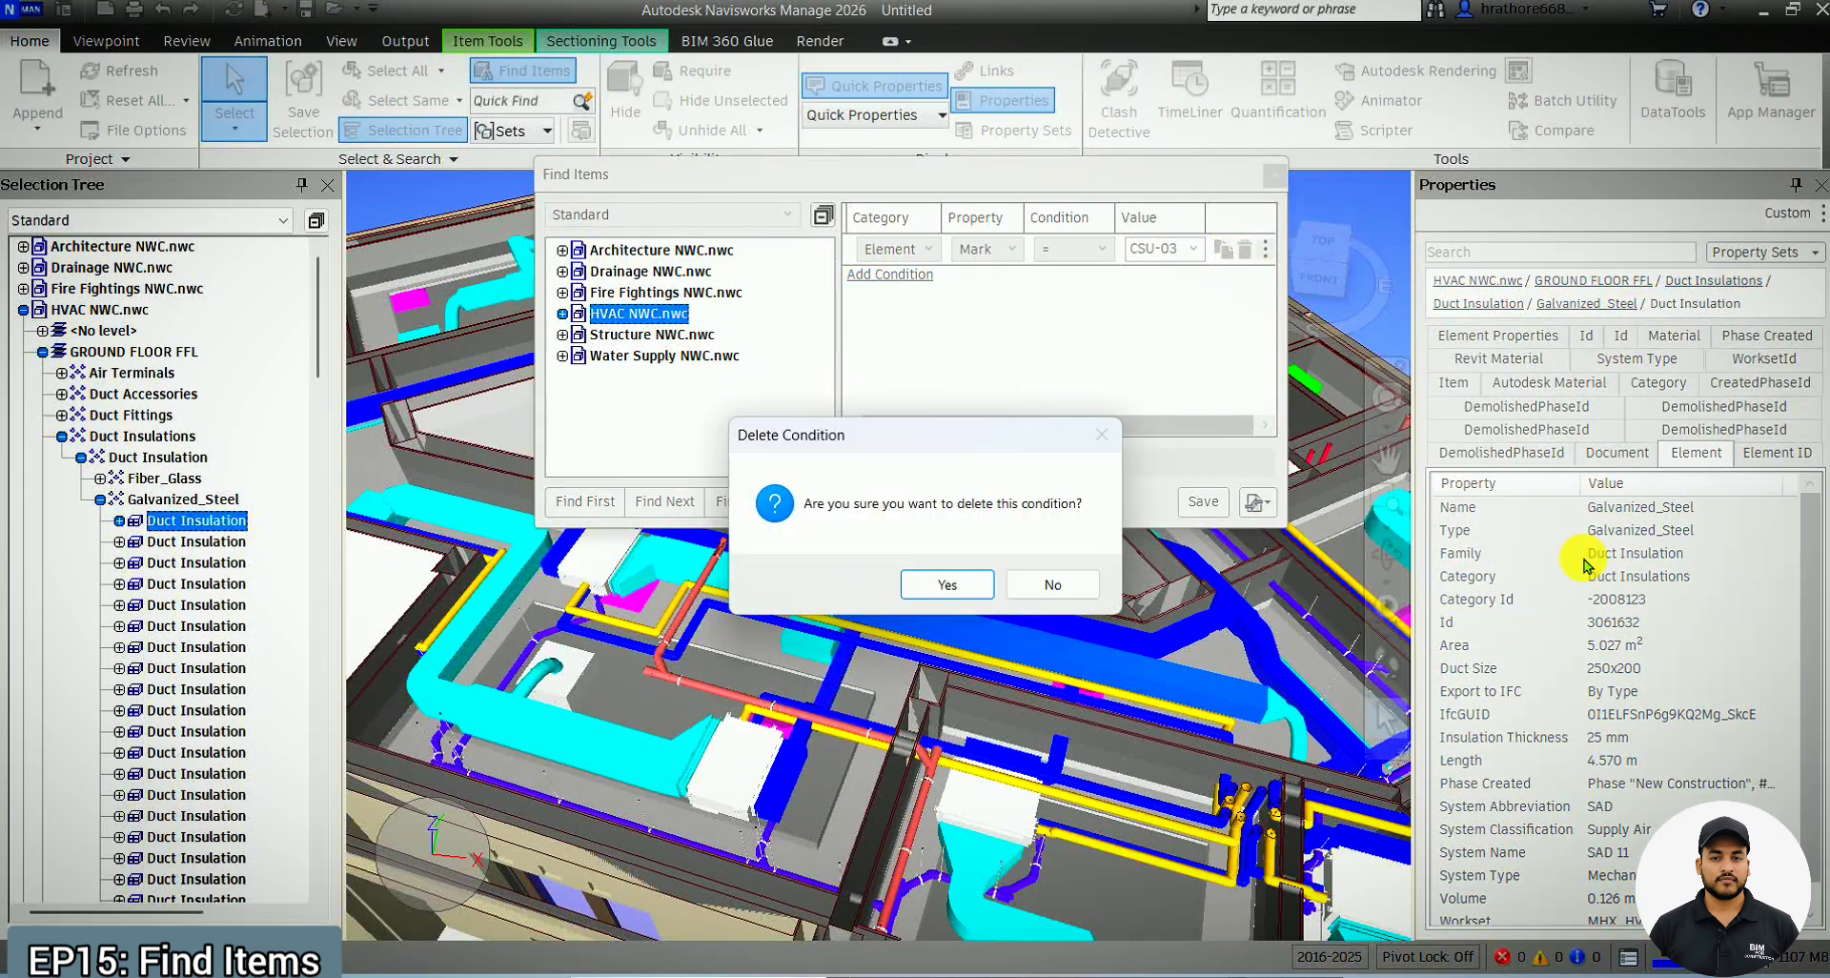
click(941, 585)
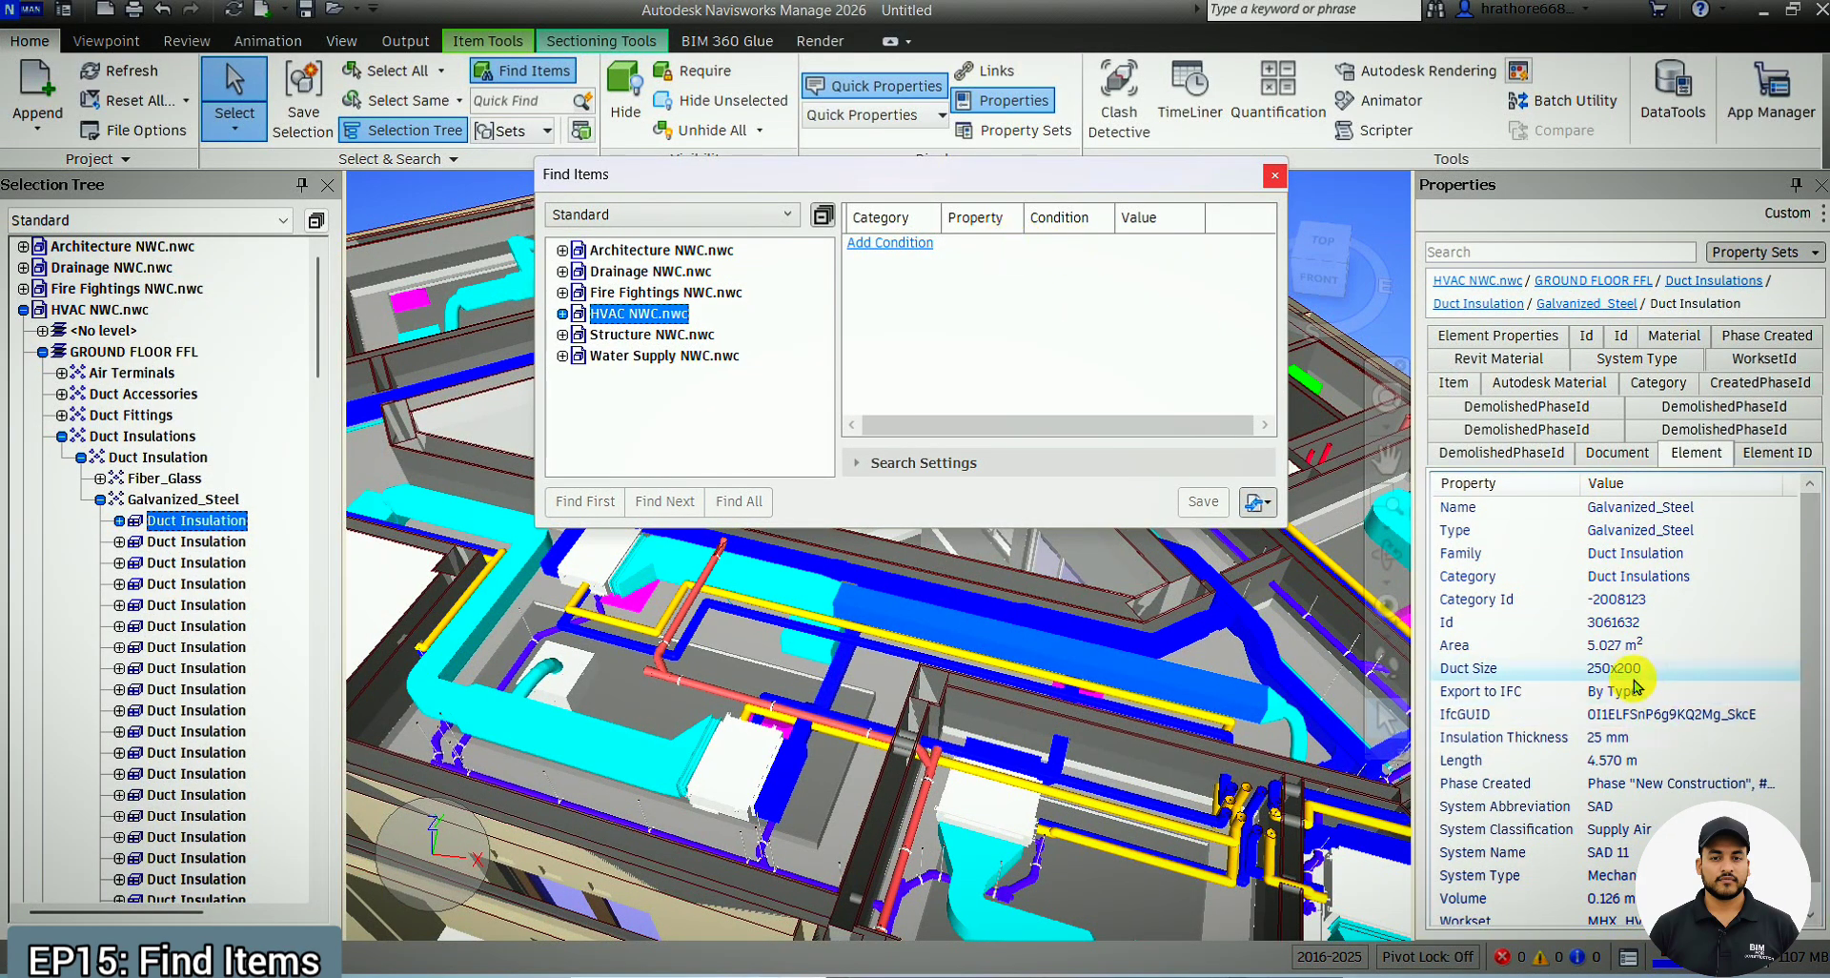
Create a search from the selected duct insulation's Duct Size property with the value 250x200
right_click(1633, 667)
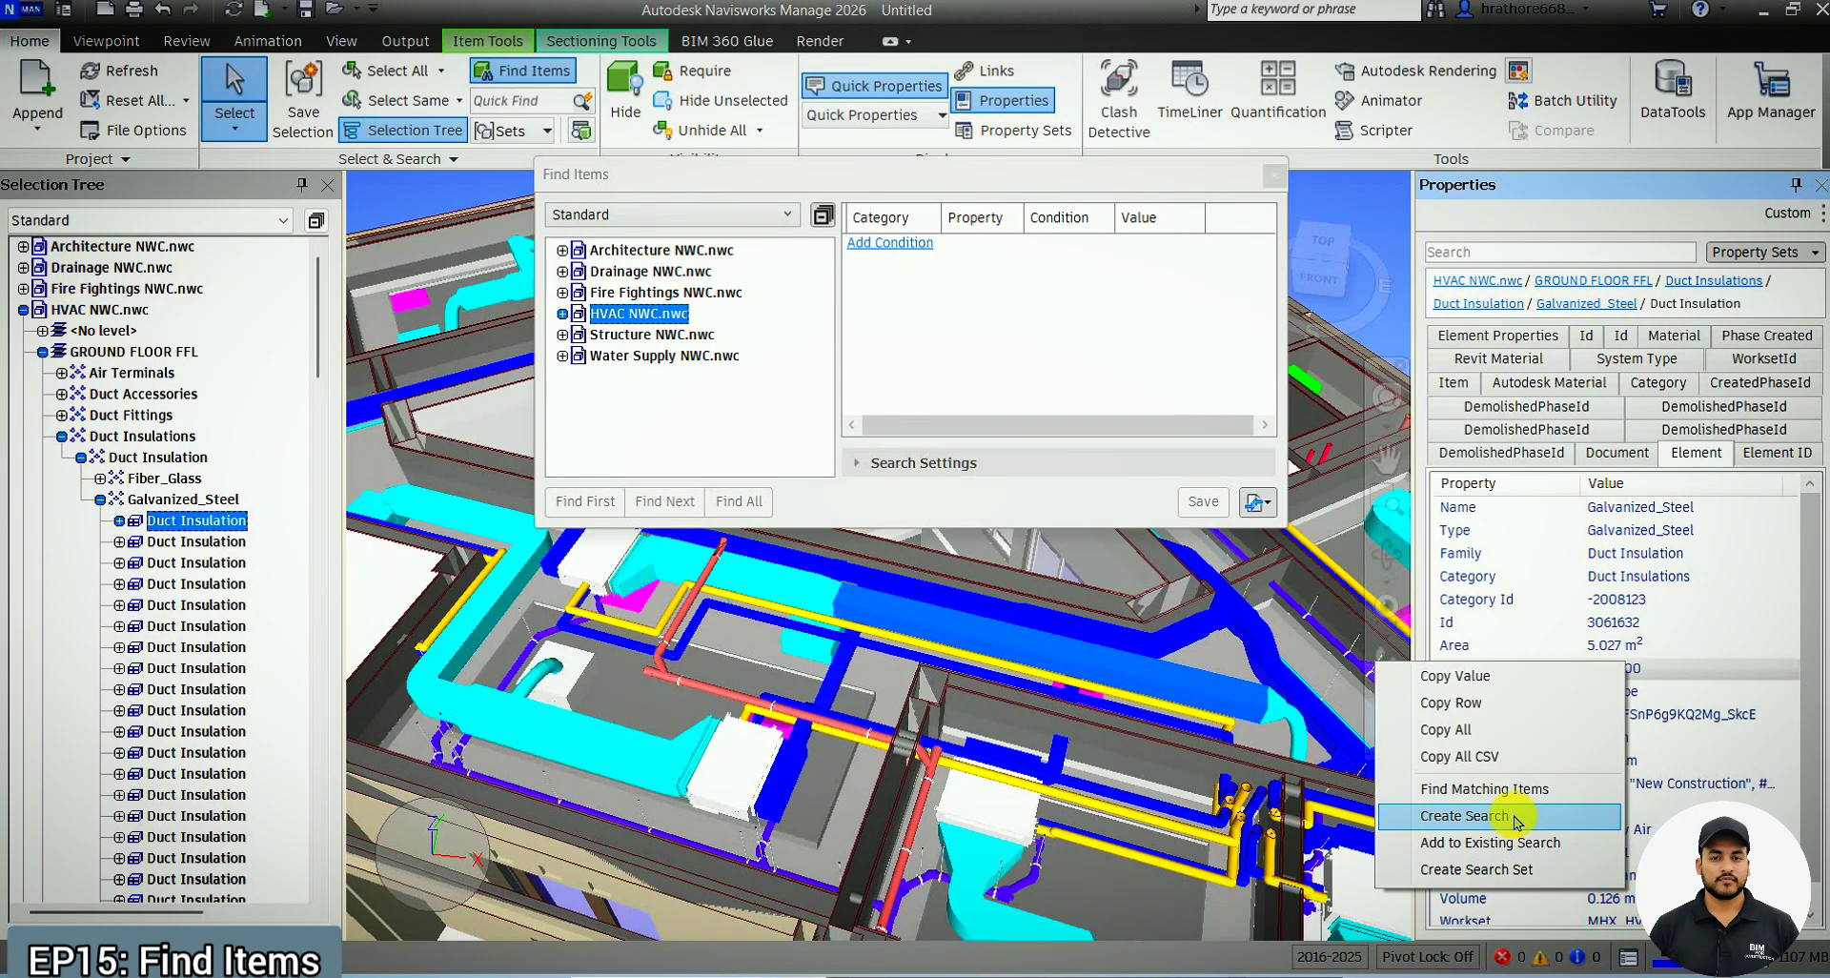
click(1516, 818)
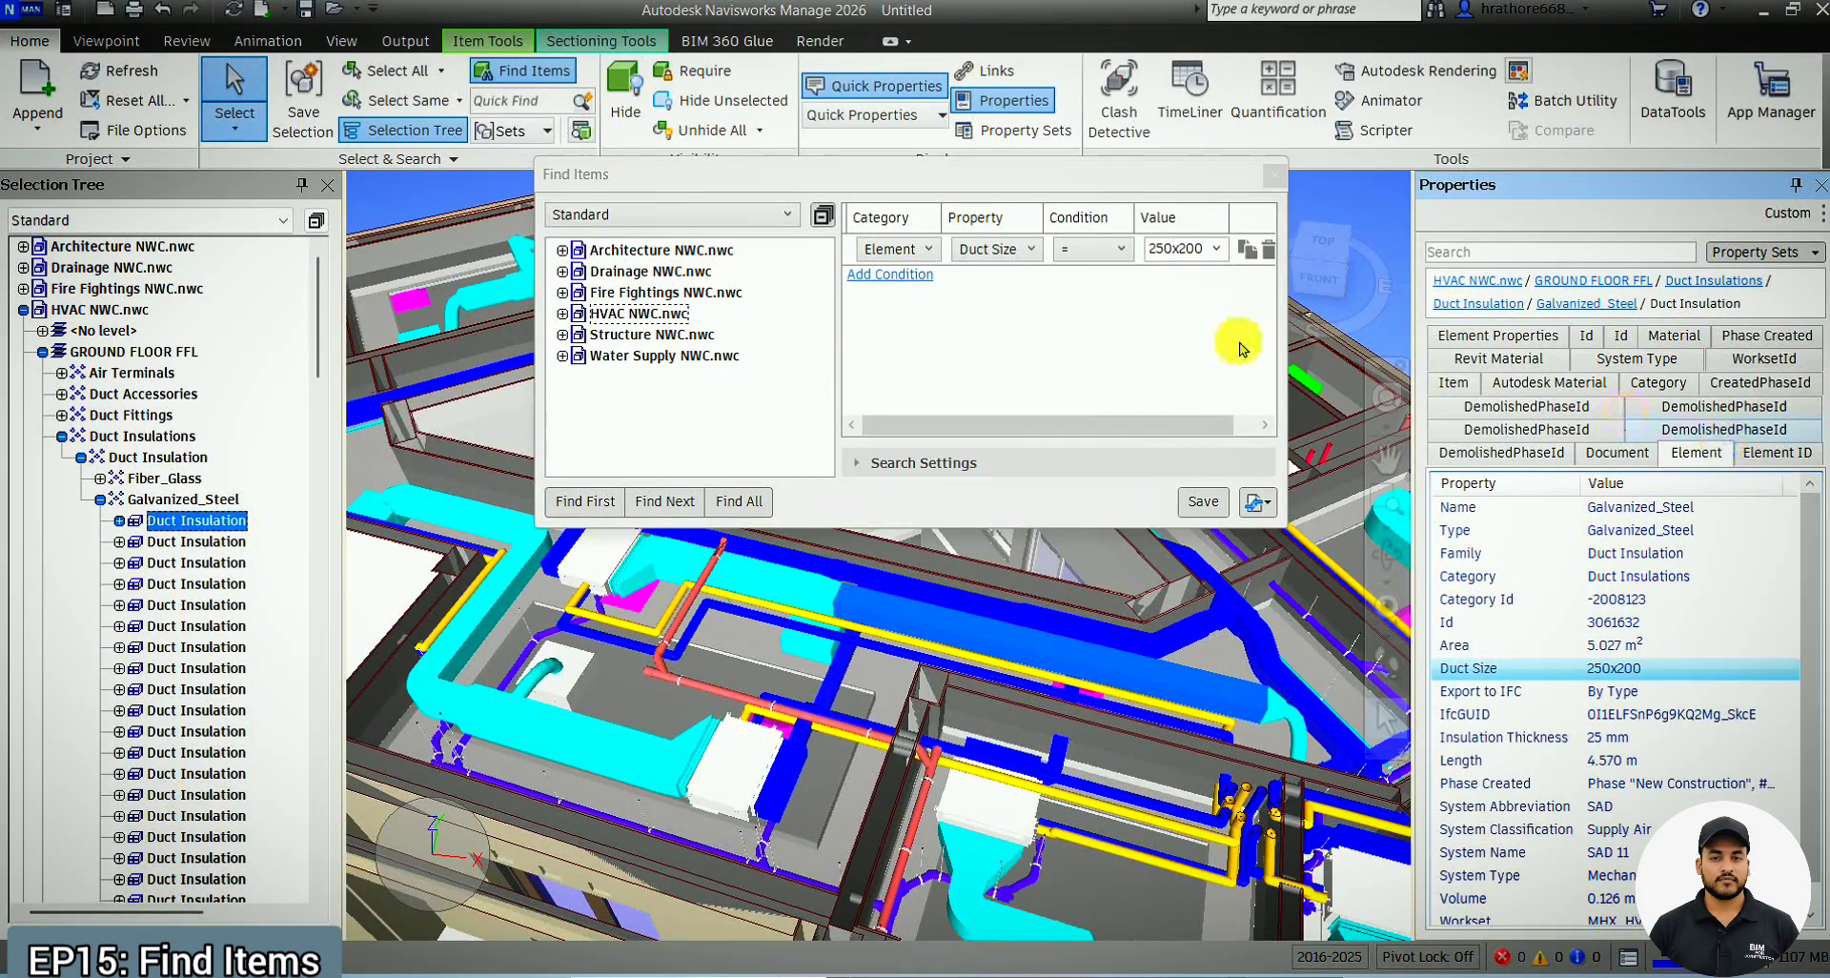
click(1608, 678)
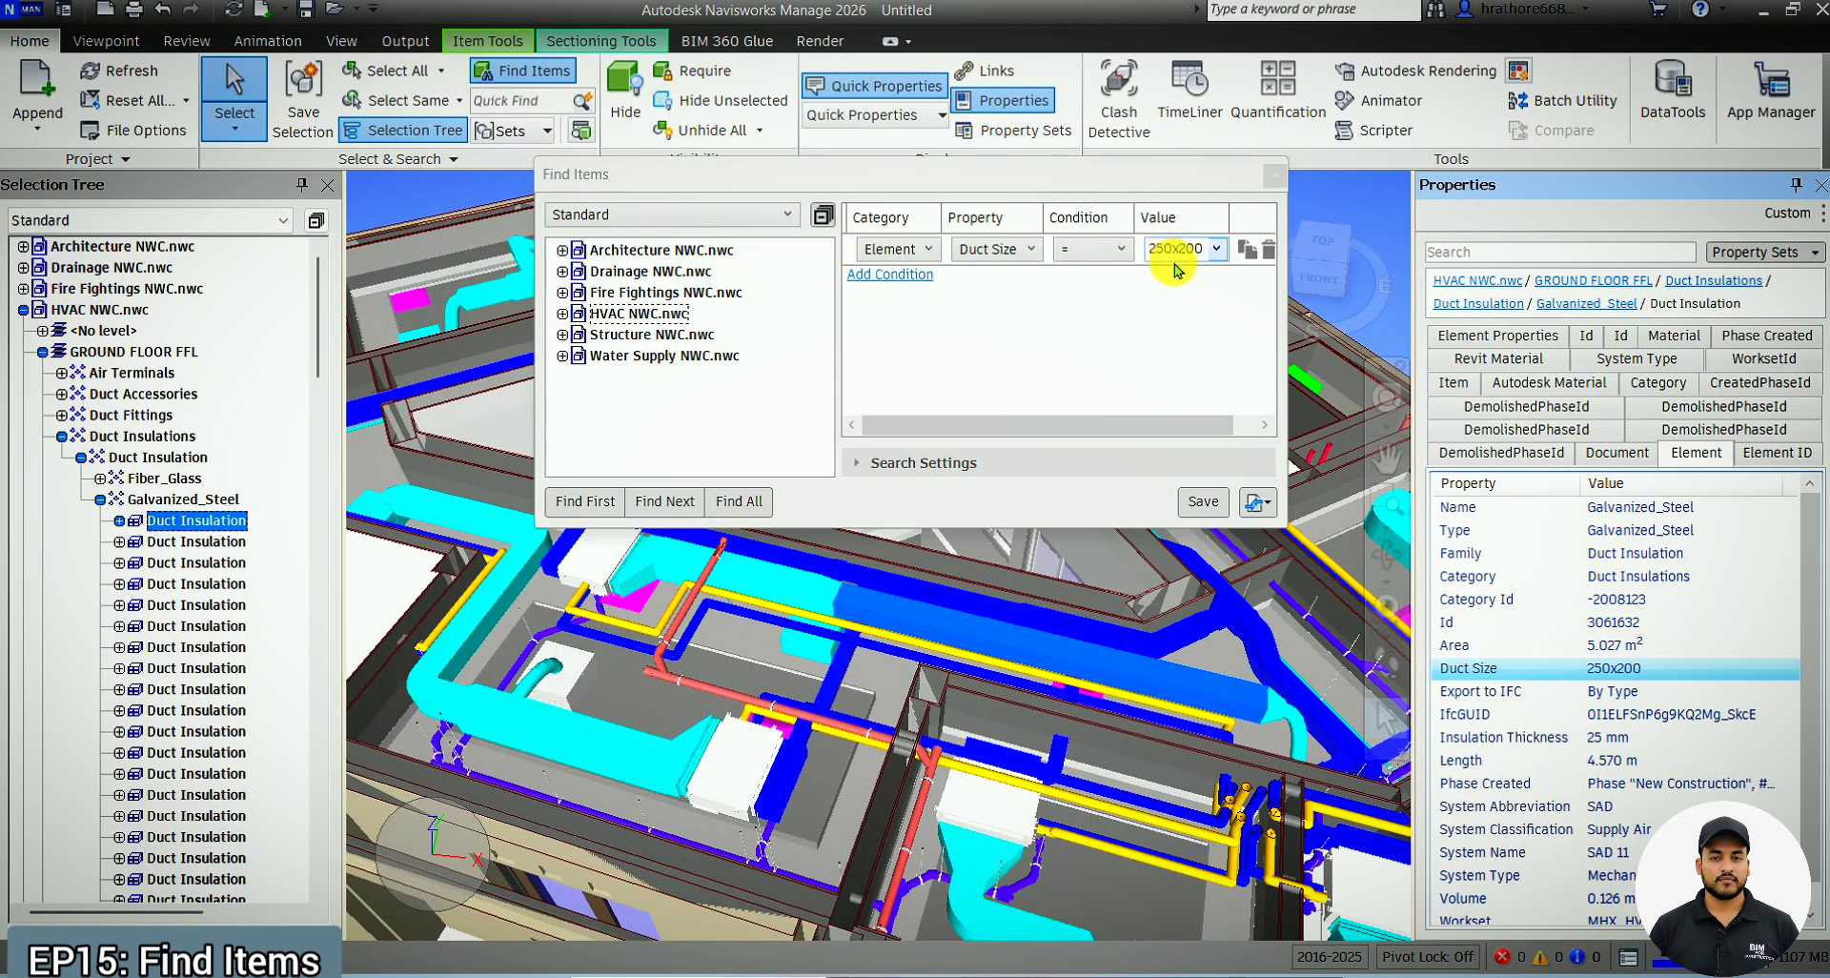
Find all items with Duct Size 250x200 and review them in the model and the Selection Tree
drag(1174, 172, 1485, 152)
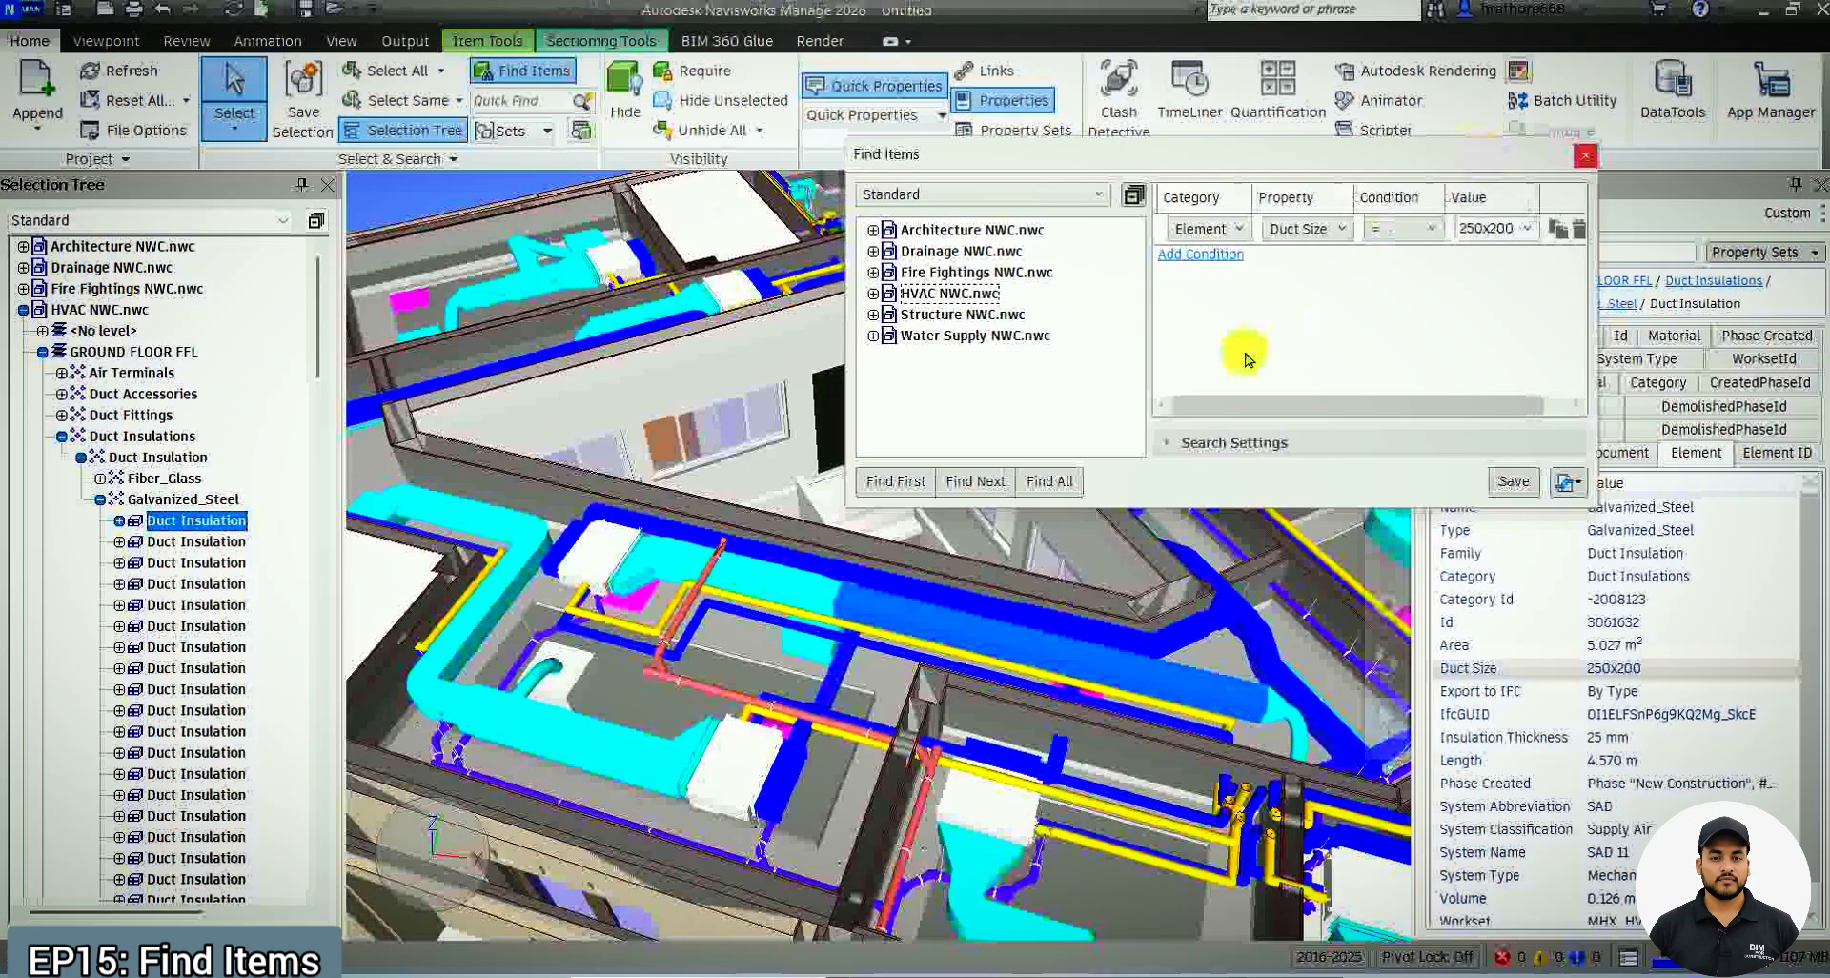
click(1071, 479)
scroll(676, 677, down, 5)
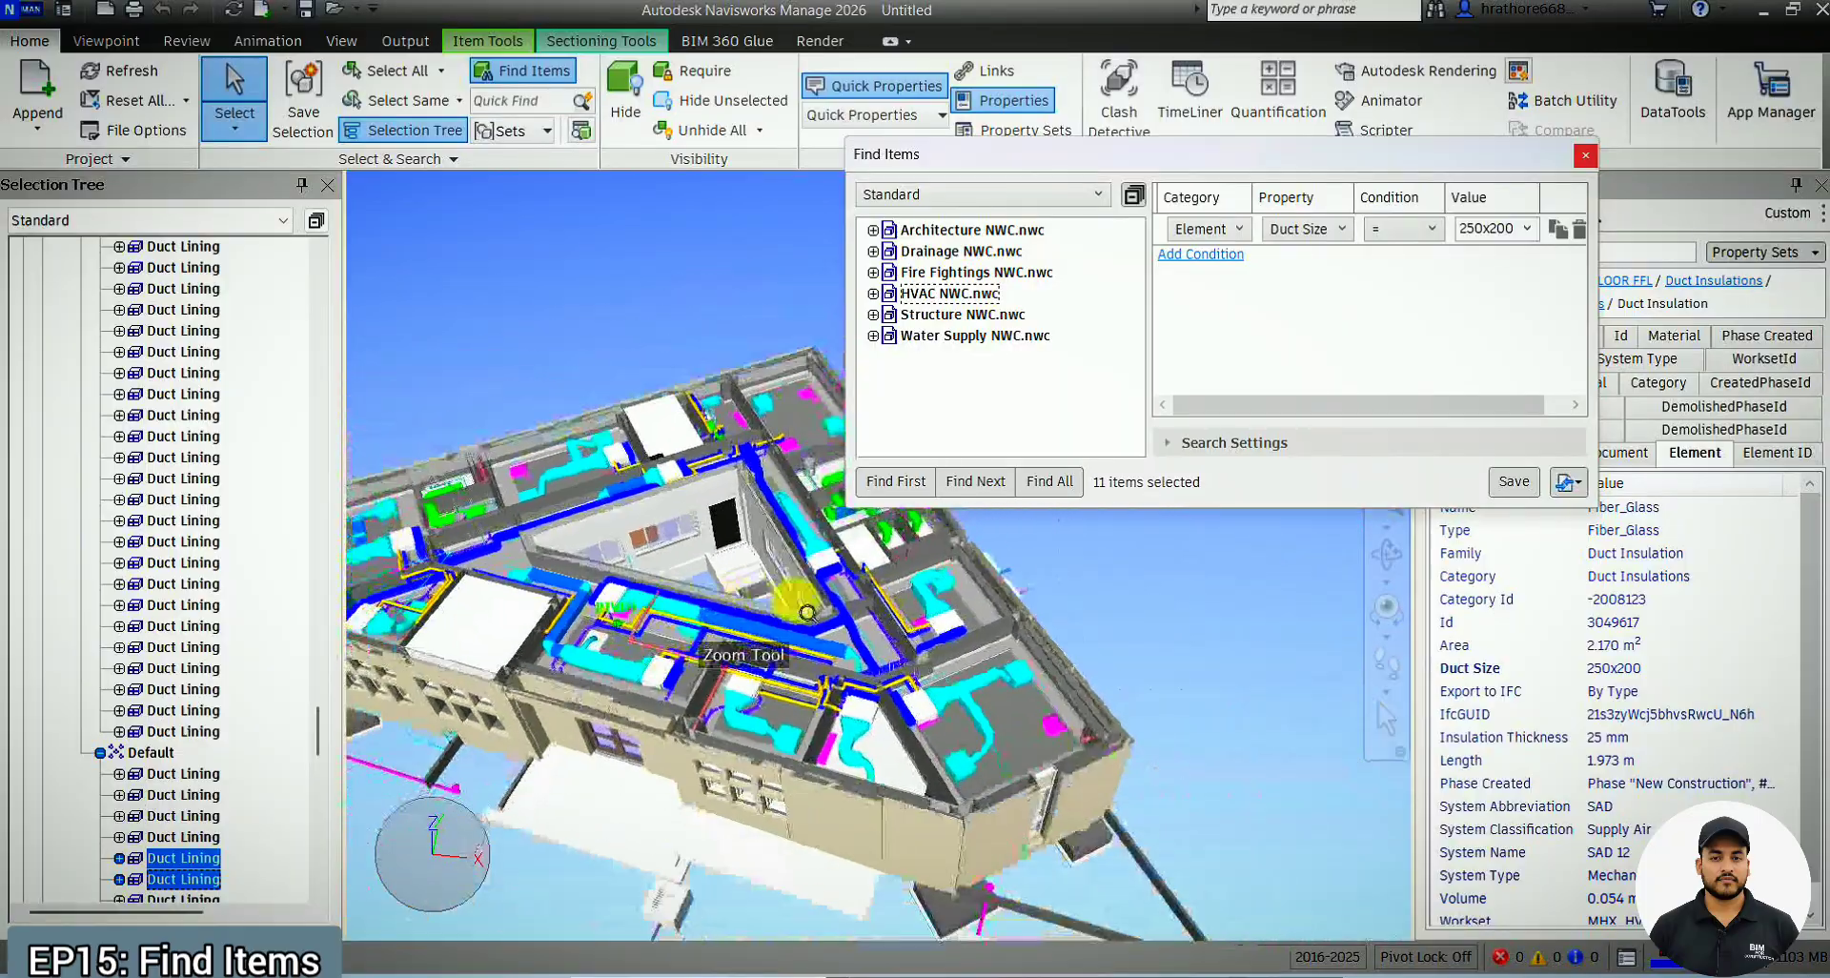
scroll(808, 612, down, 2)
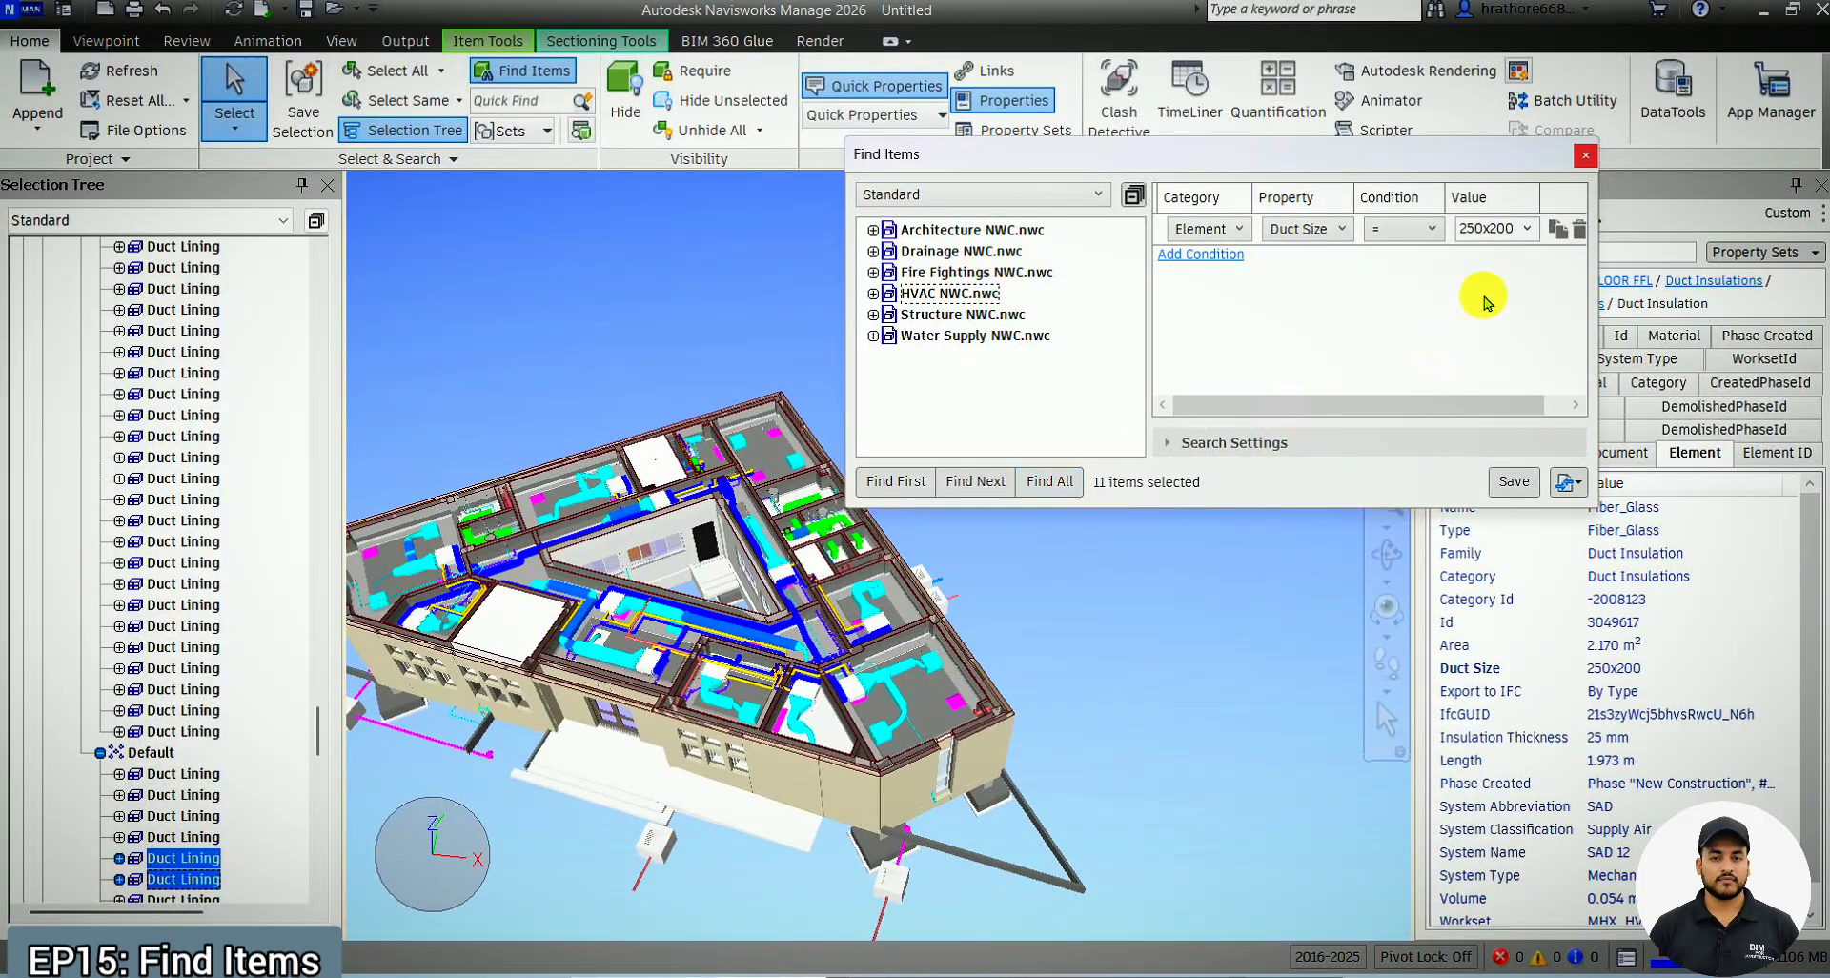
scroll(249, 698, down, 4)
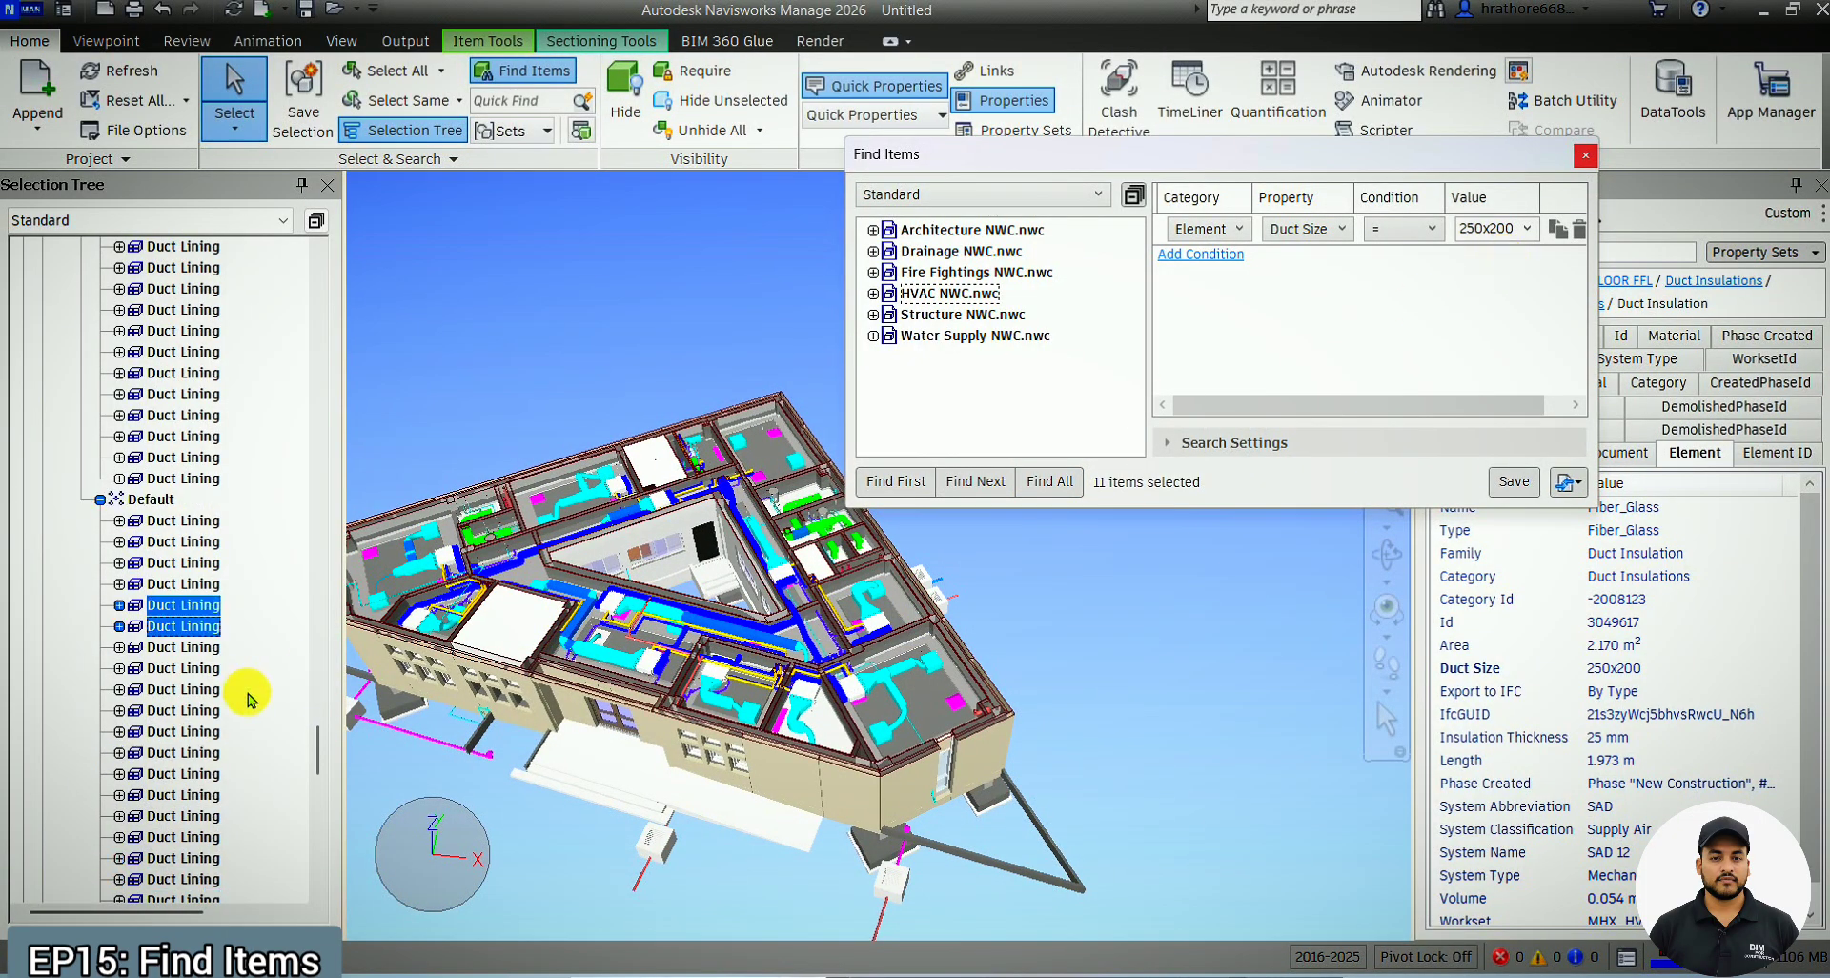
Save the Duct Size 250x200 search as a search set and move Find Items clear of the Sets window
scroll(249, 697, up, 4)
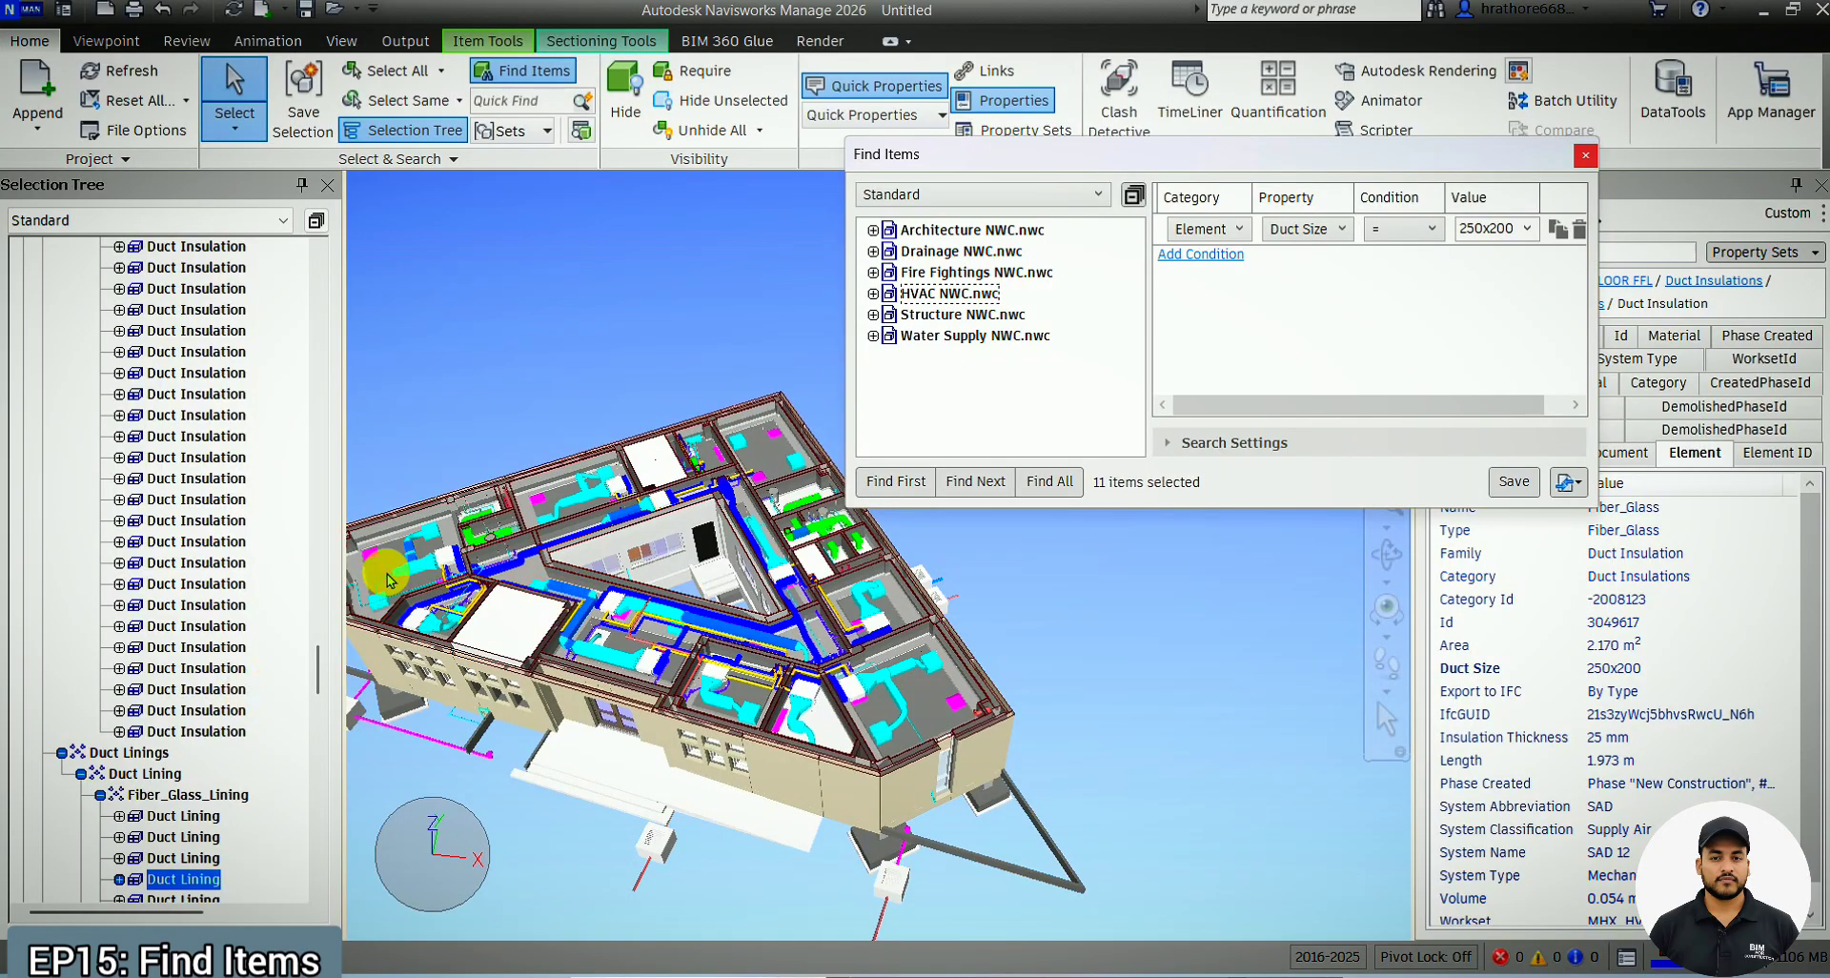
scroll(386, 572, up, 4)
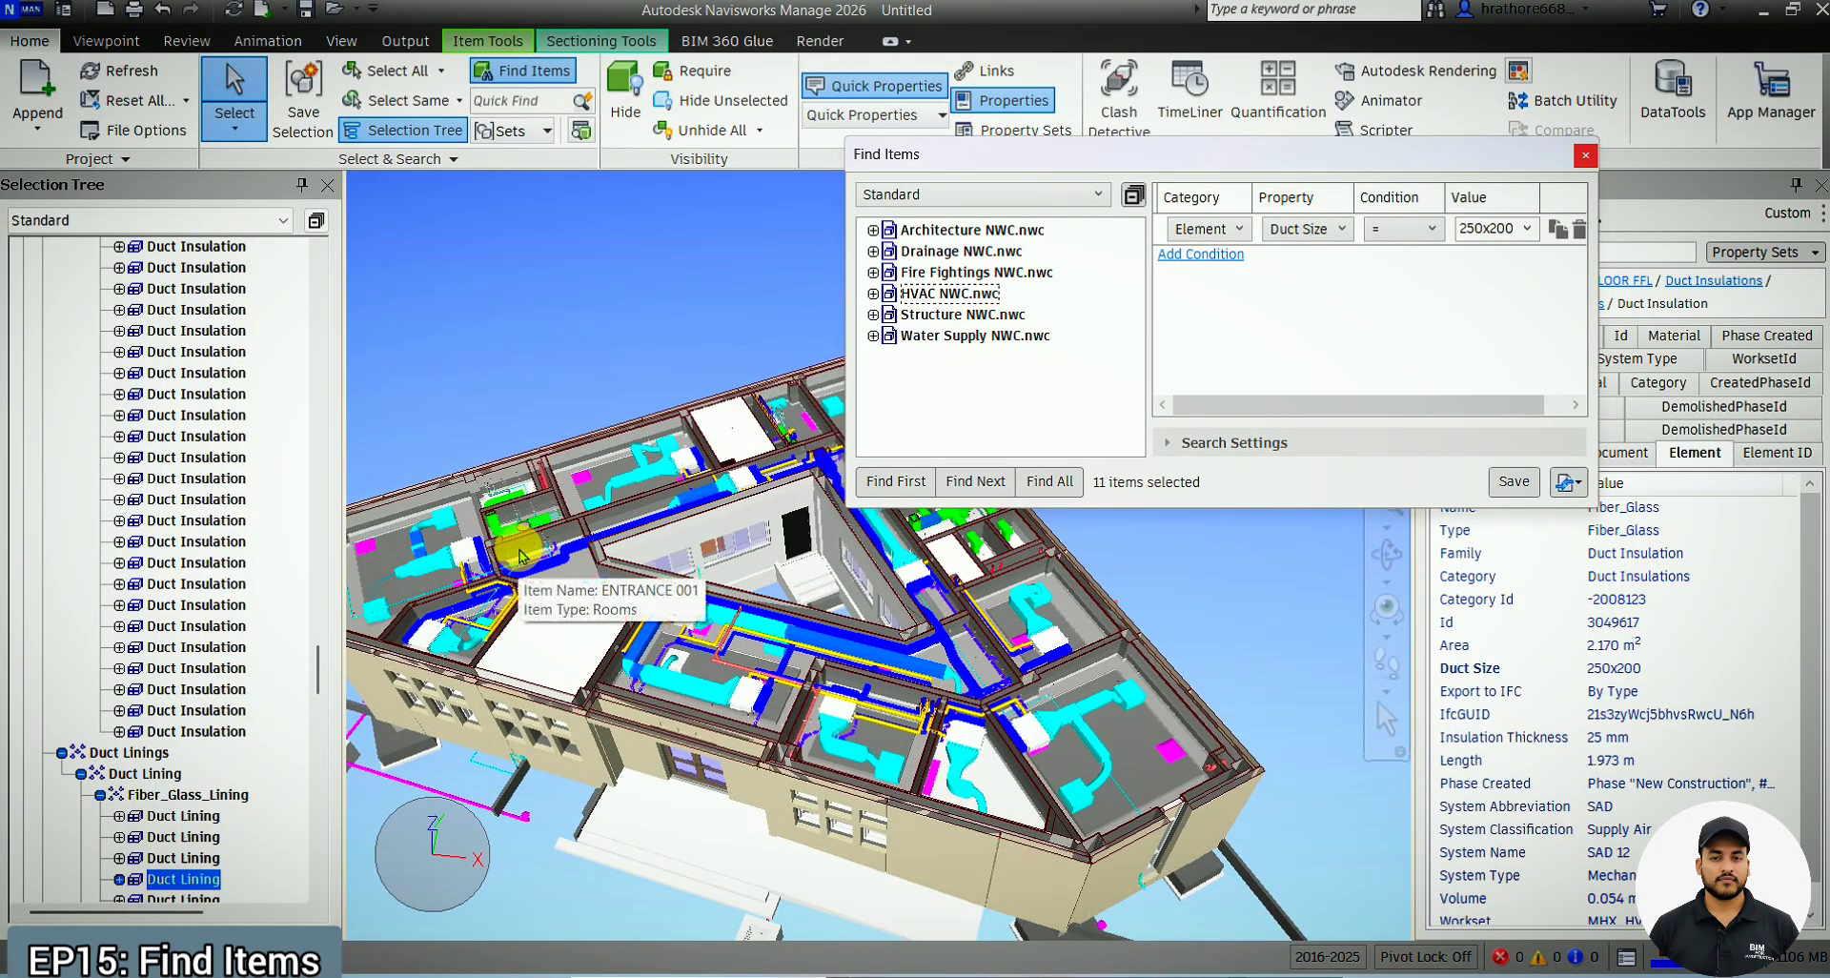
click(1531, 483)
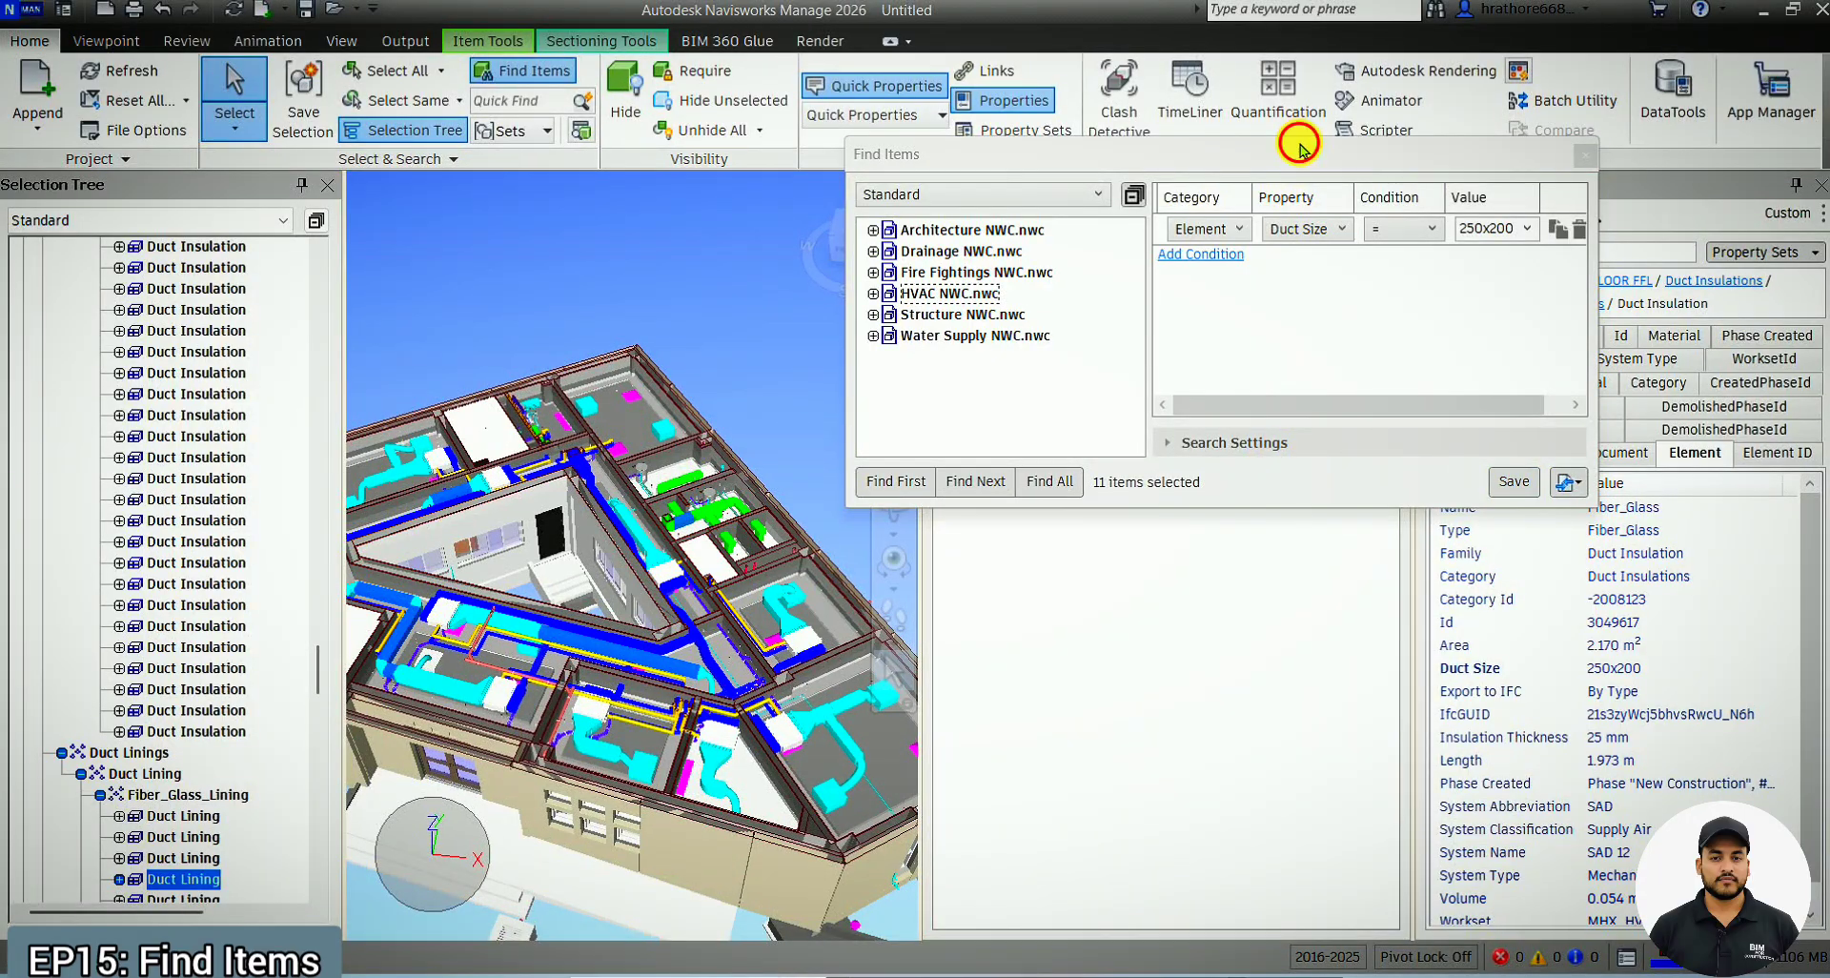
drag(1299, 148, 485, 417)
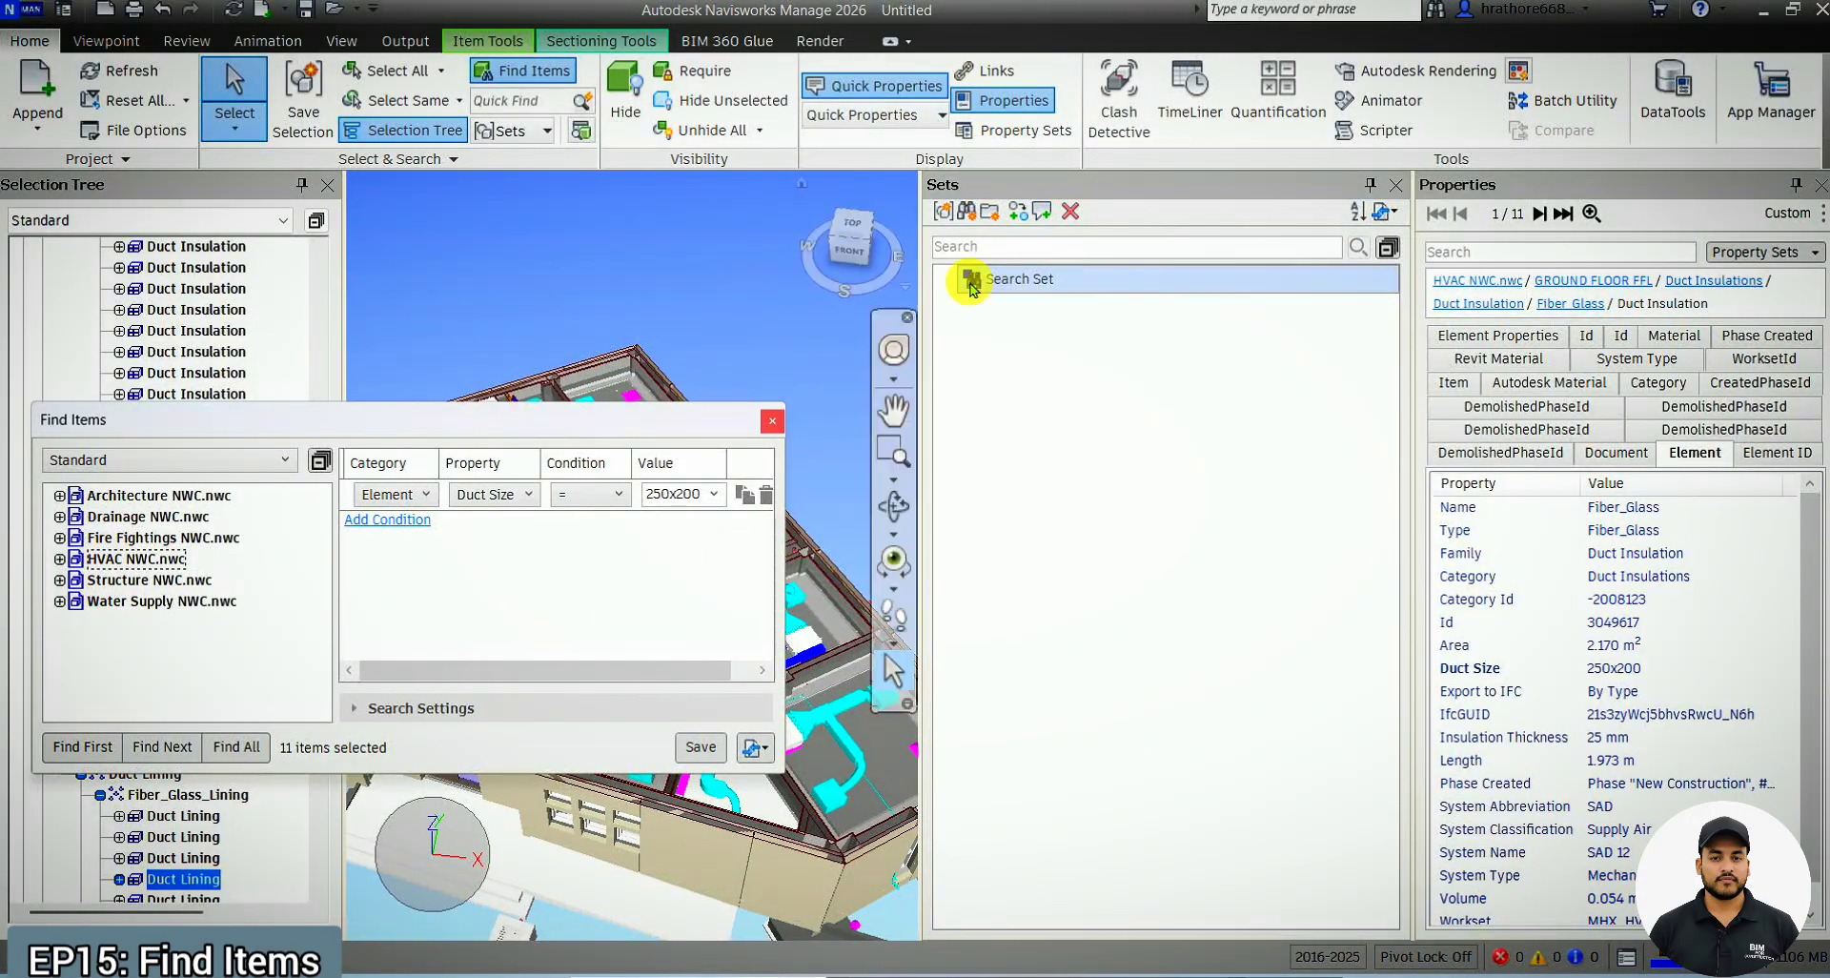
Try to rename the saved search set as Duct Size 2
right_click(1029, 289)
click(1123, 380)
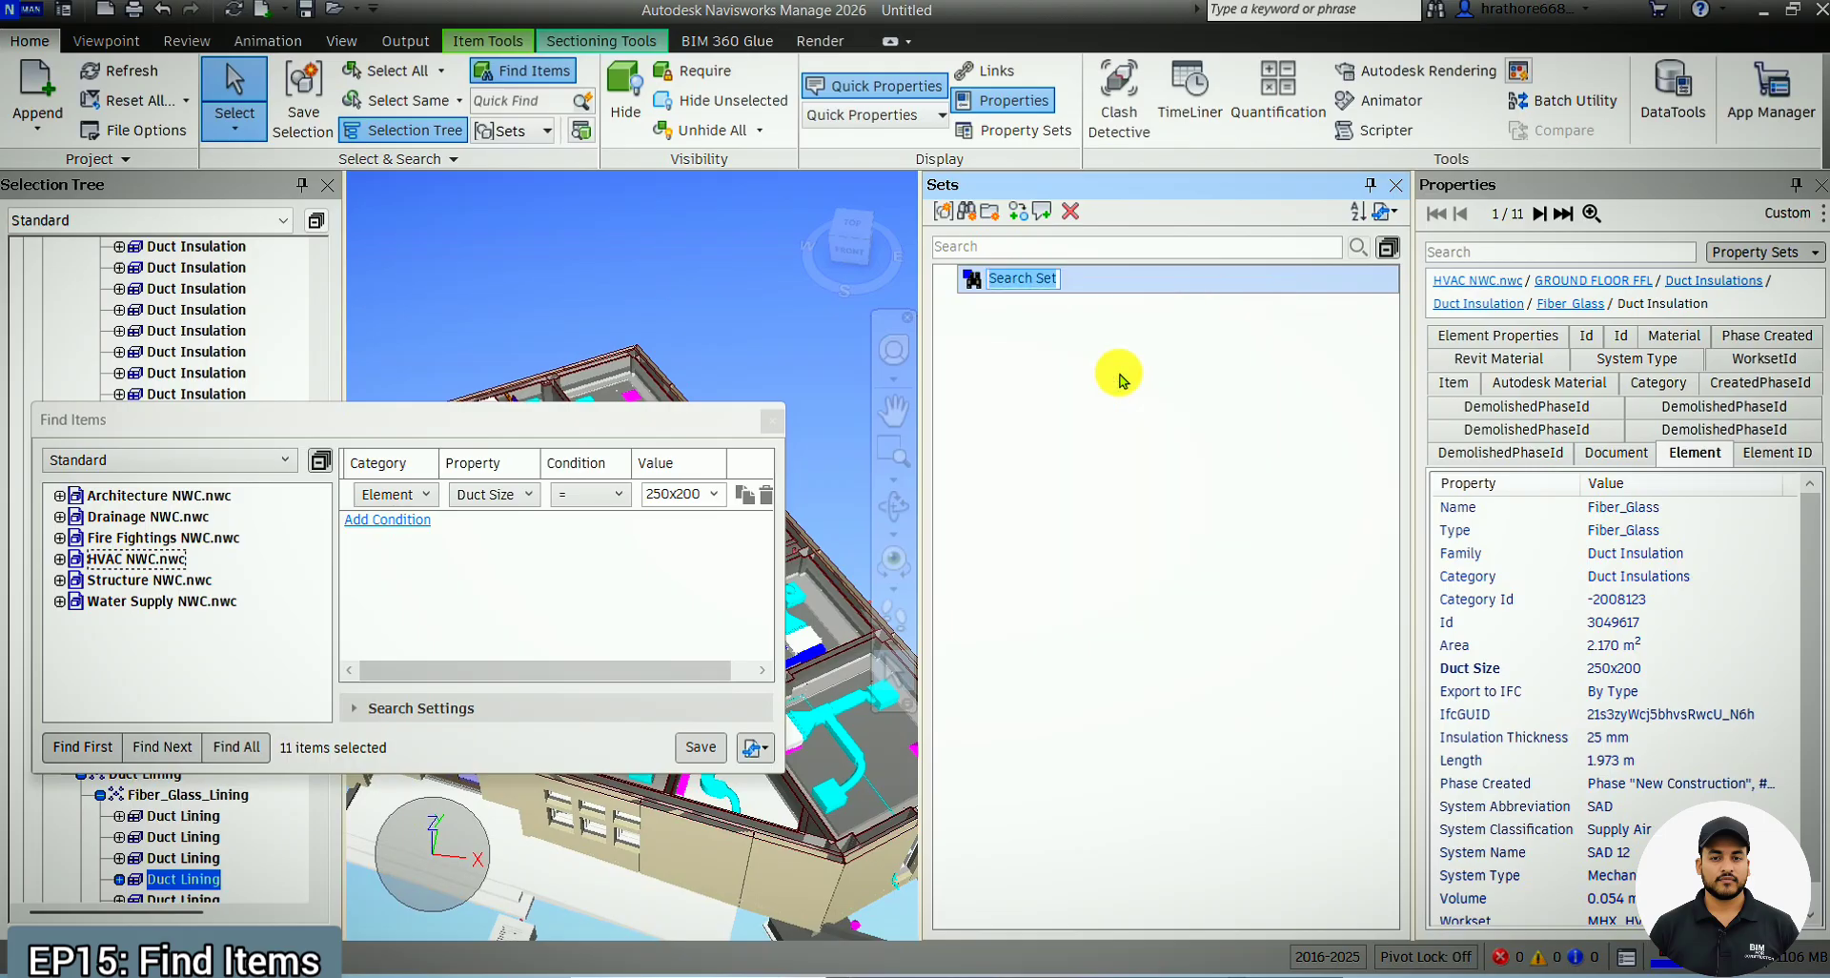
key(Caps_Lock)
text(Du)
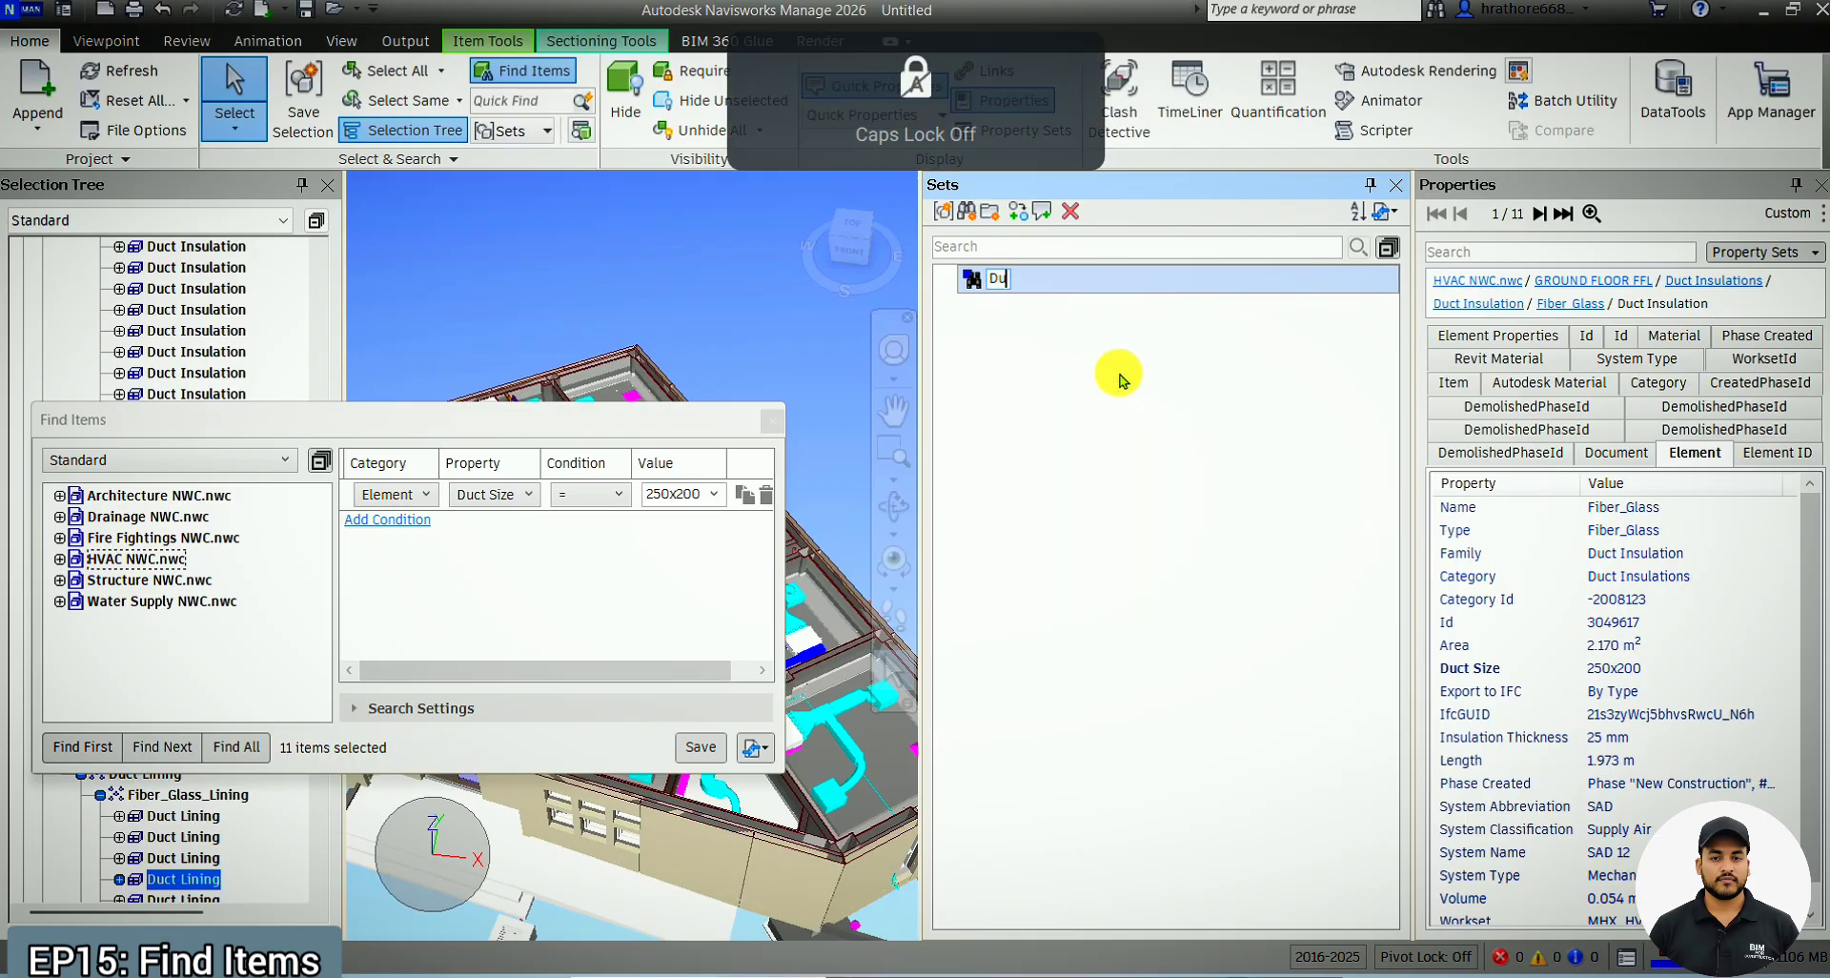
text(ct Size 2)
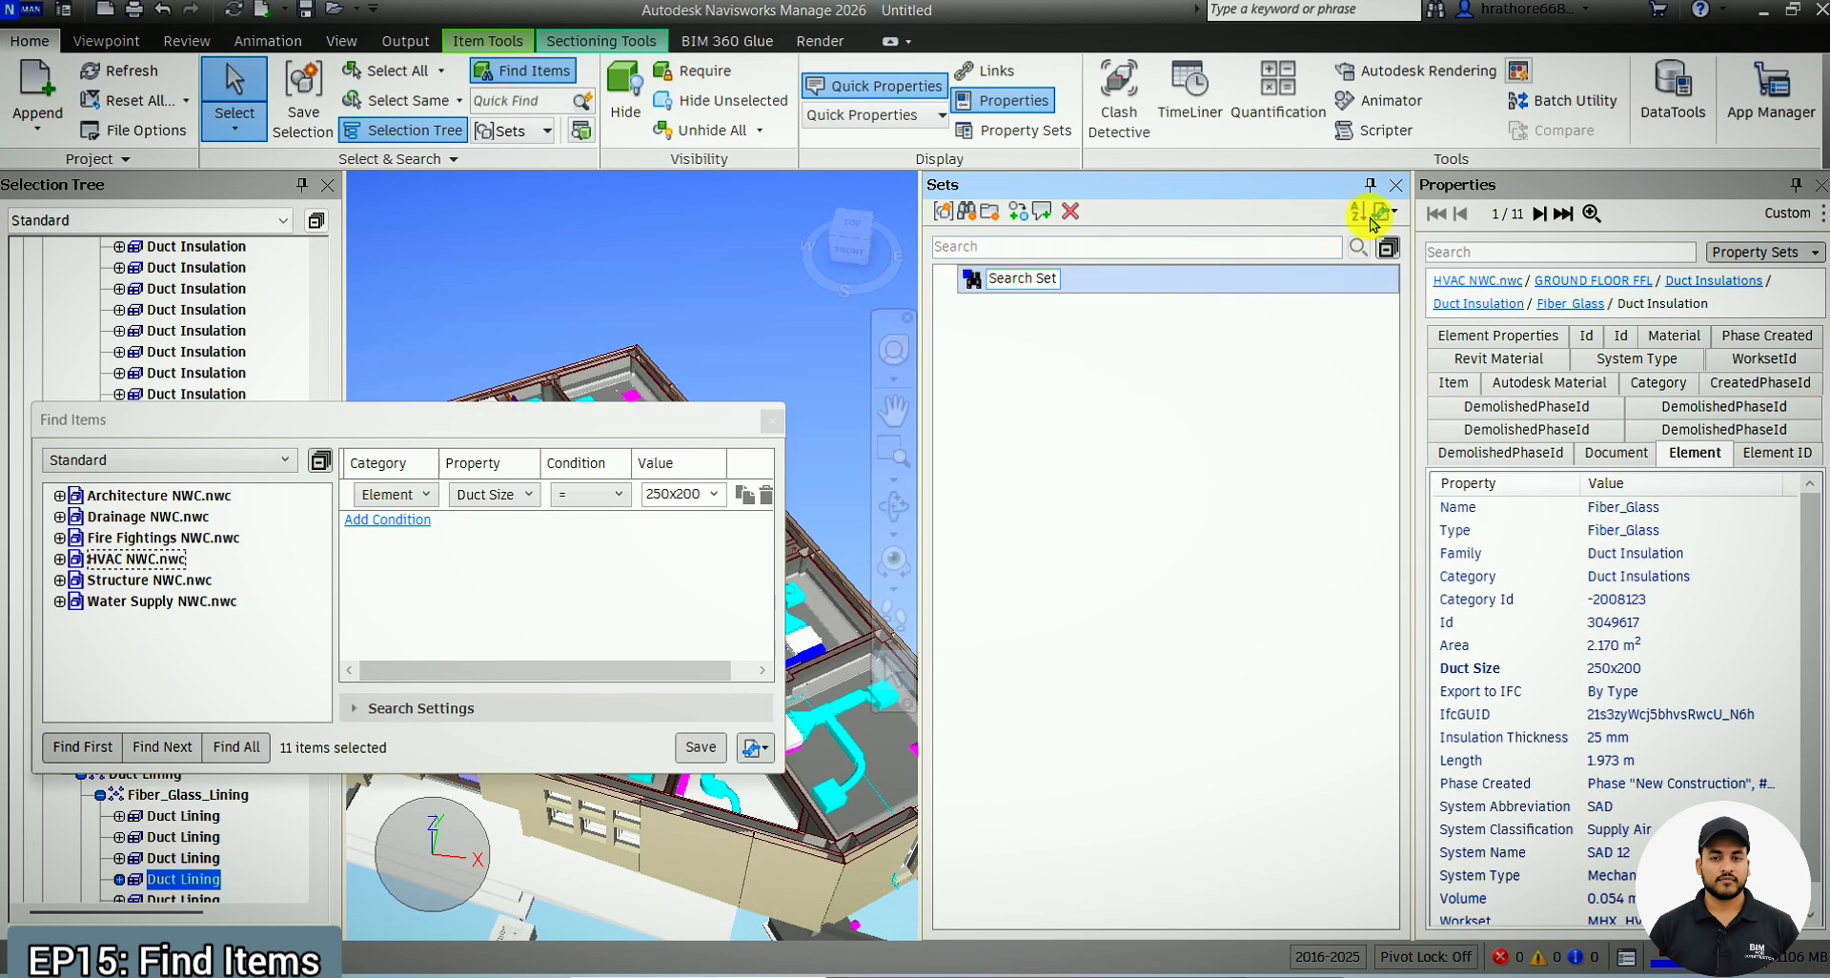
Close the Sets window and hide everything except the found 250x200 duct items
click(1396, 186)
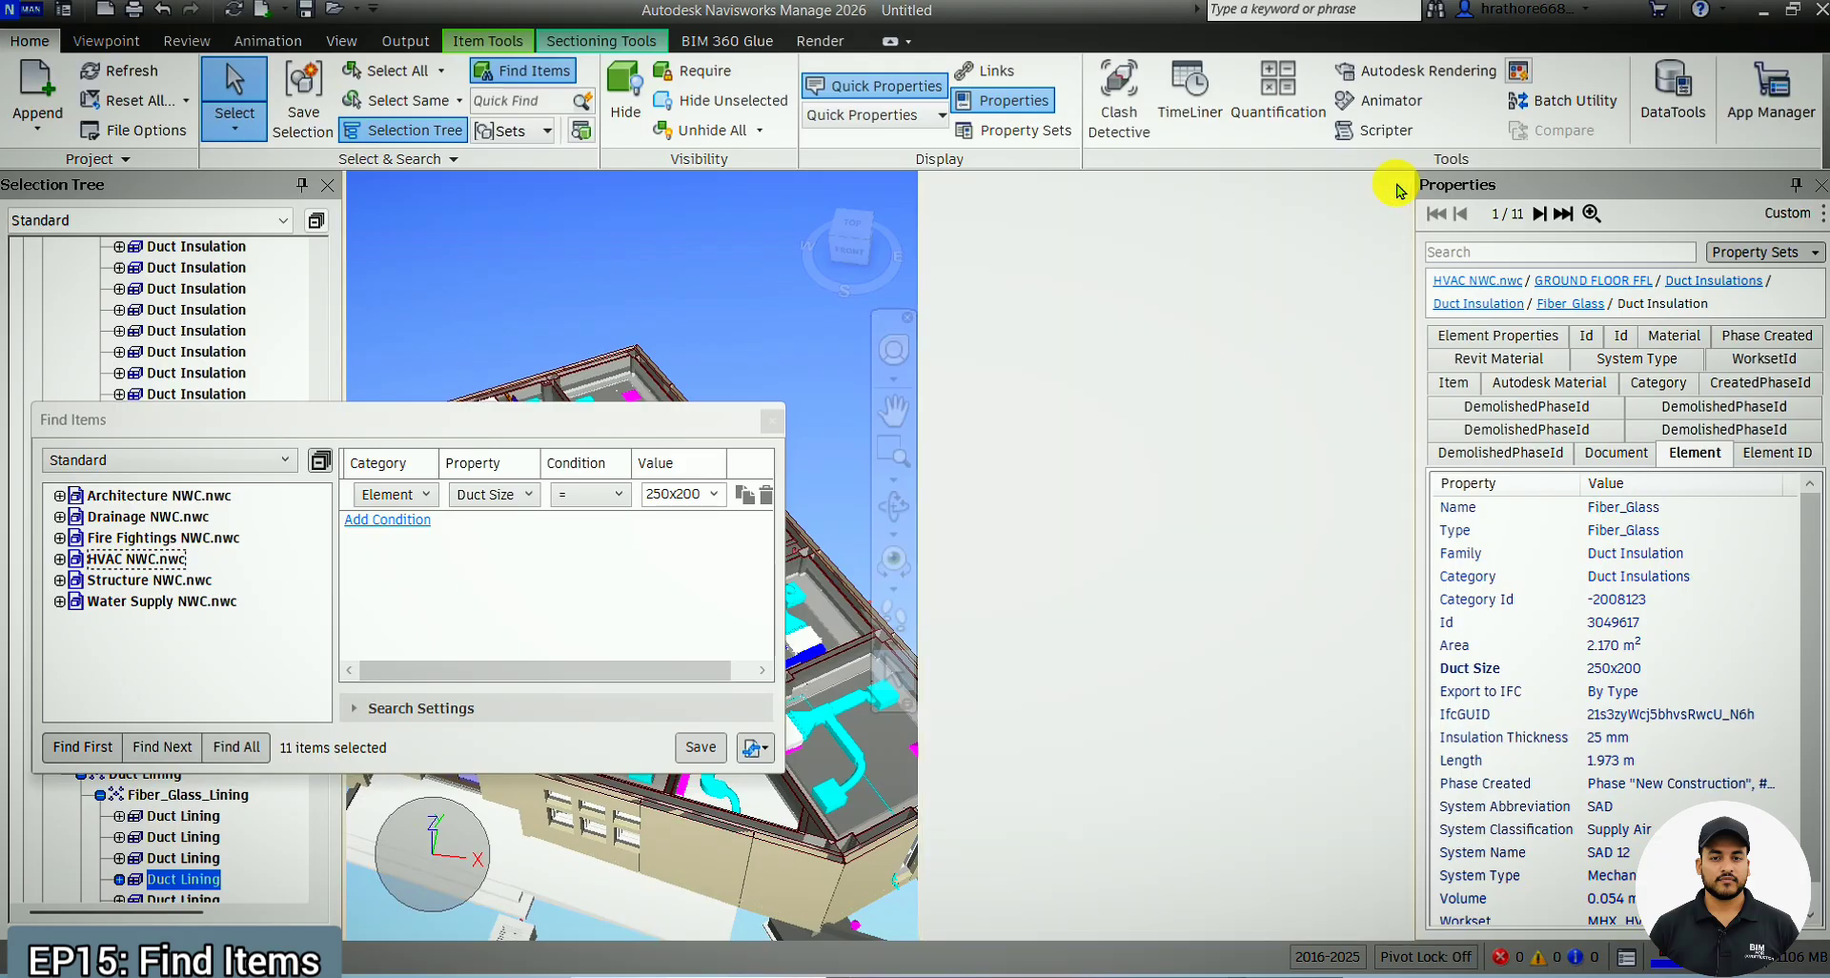
drag(717, 420, 1417, 178)
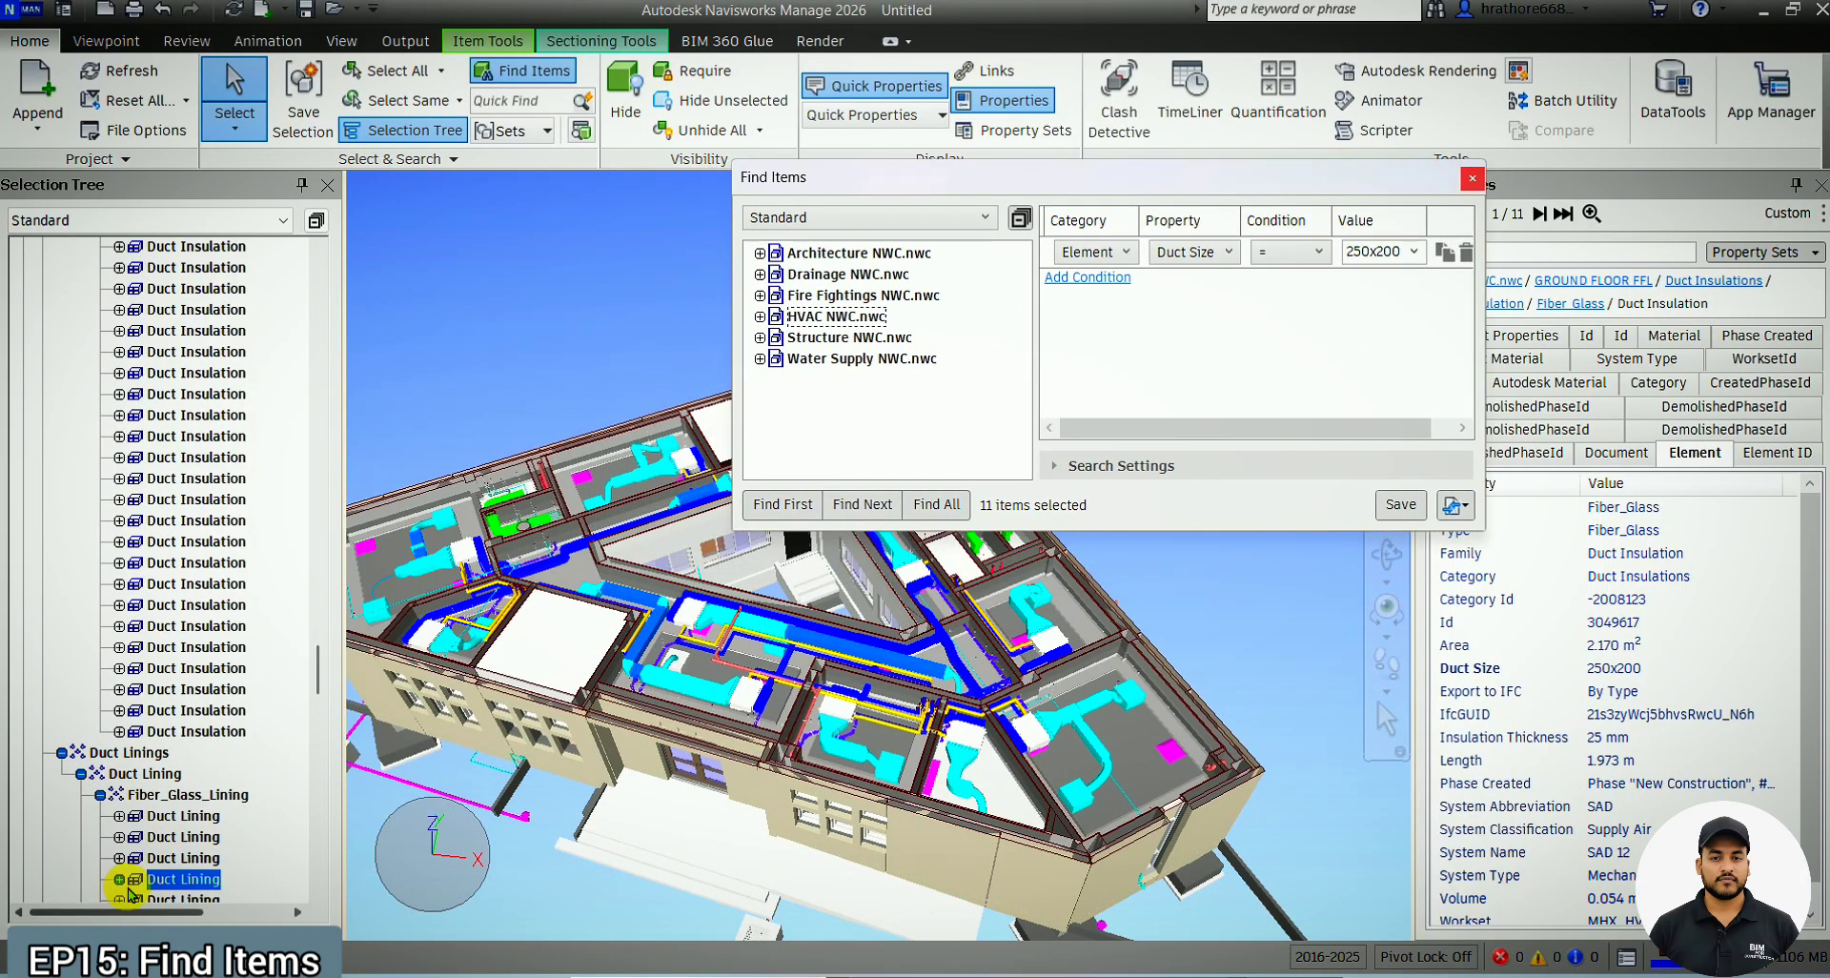
scroll(221, 800, down, 2)
right_click(207, 765)
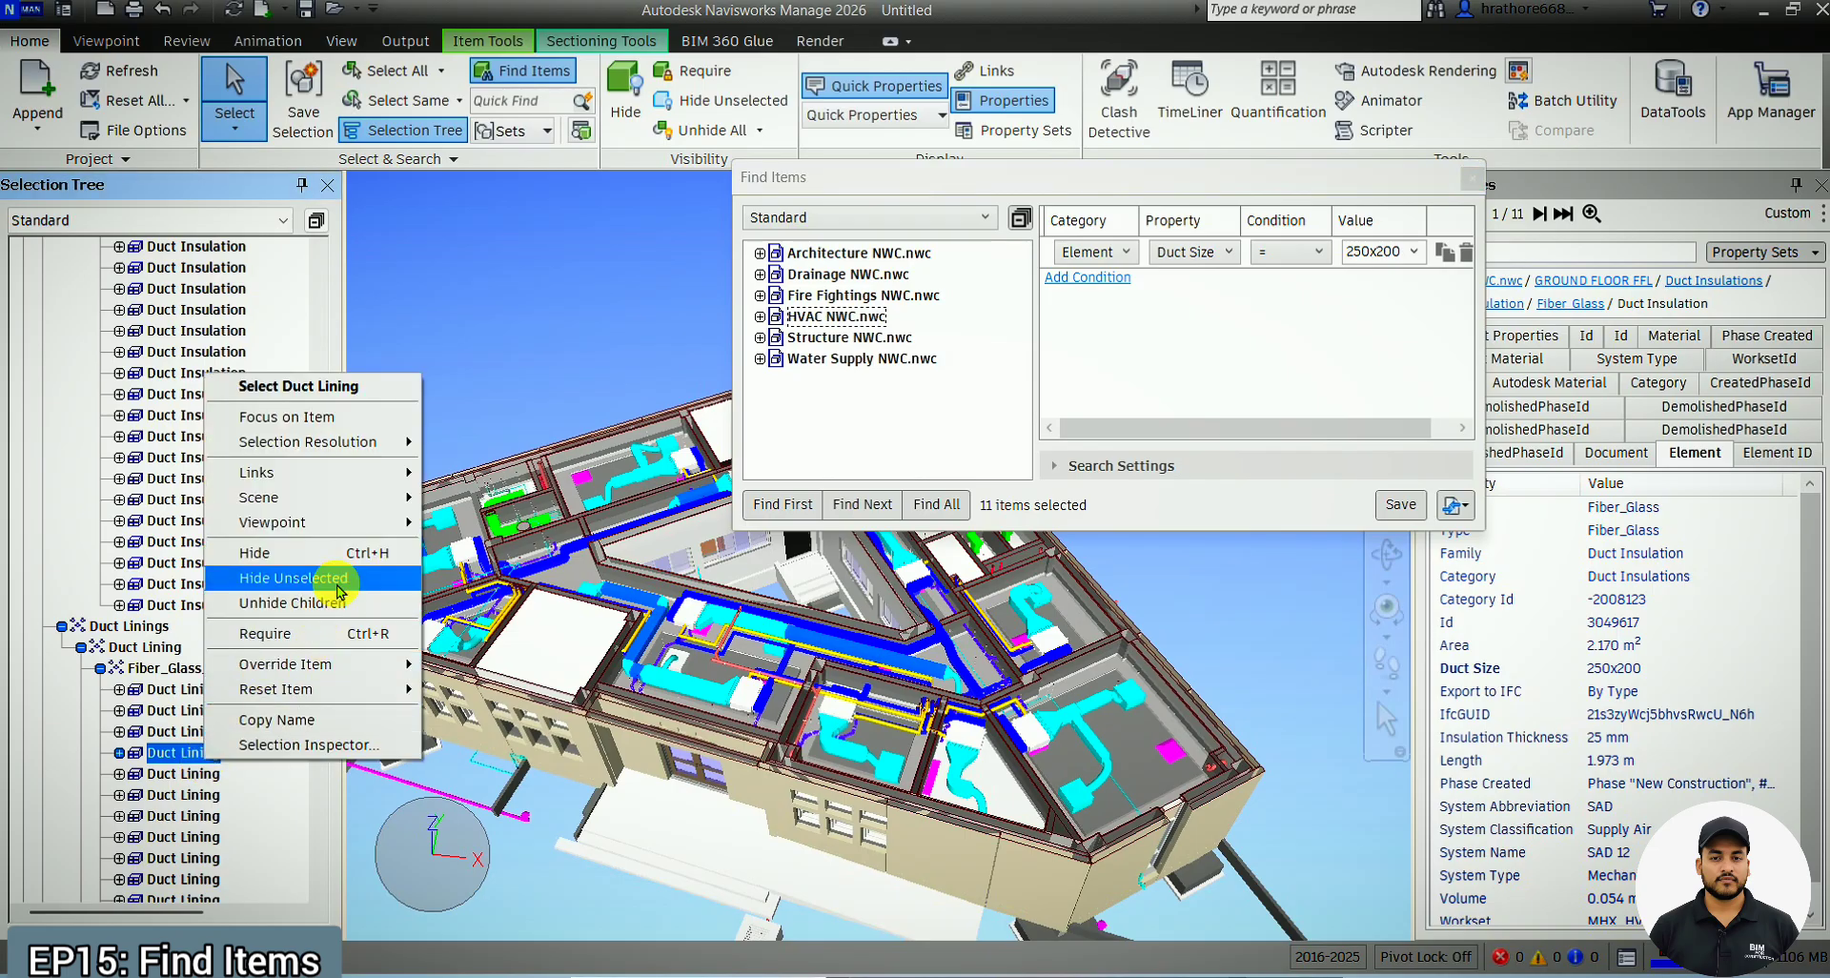
click(291, 578)
drag(1153, 186, 1280, 153)
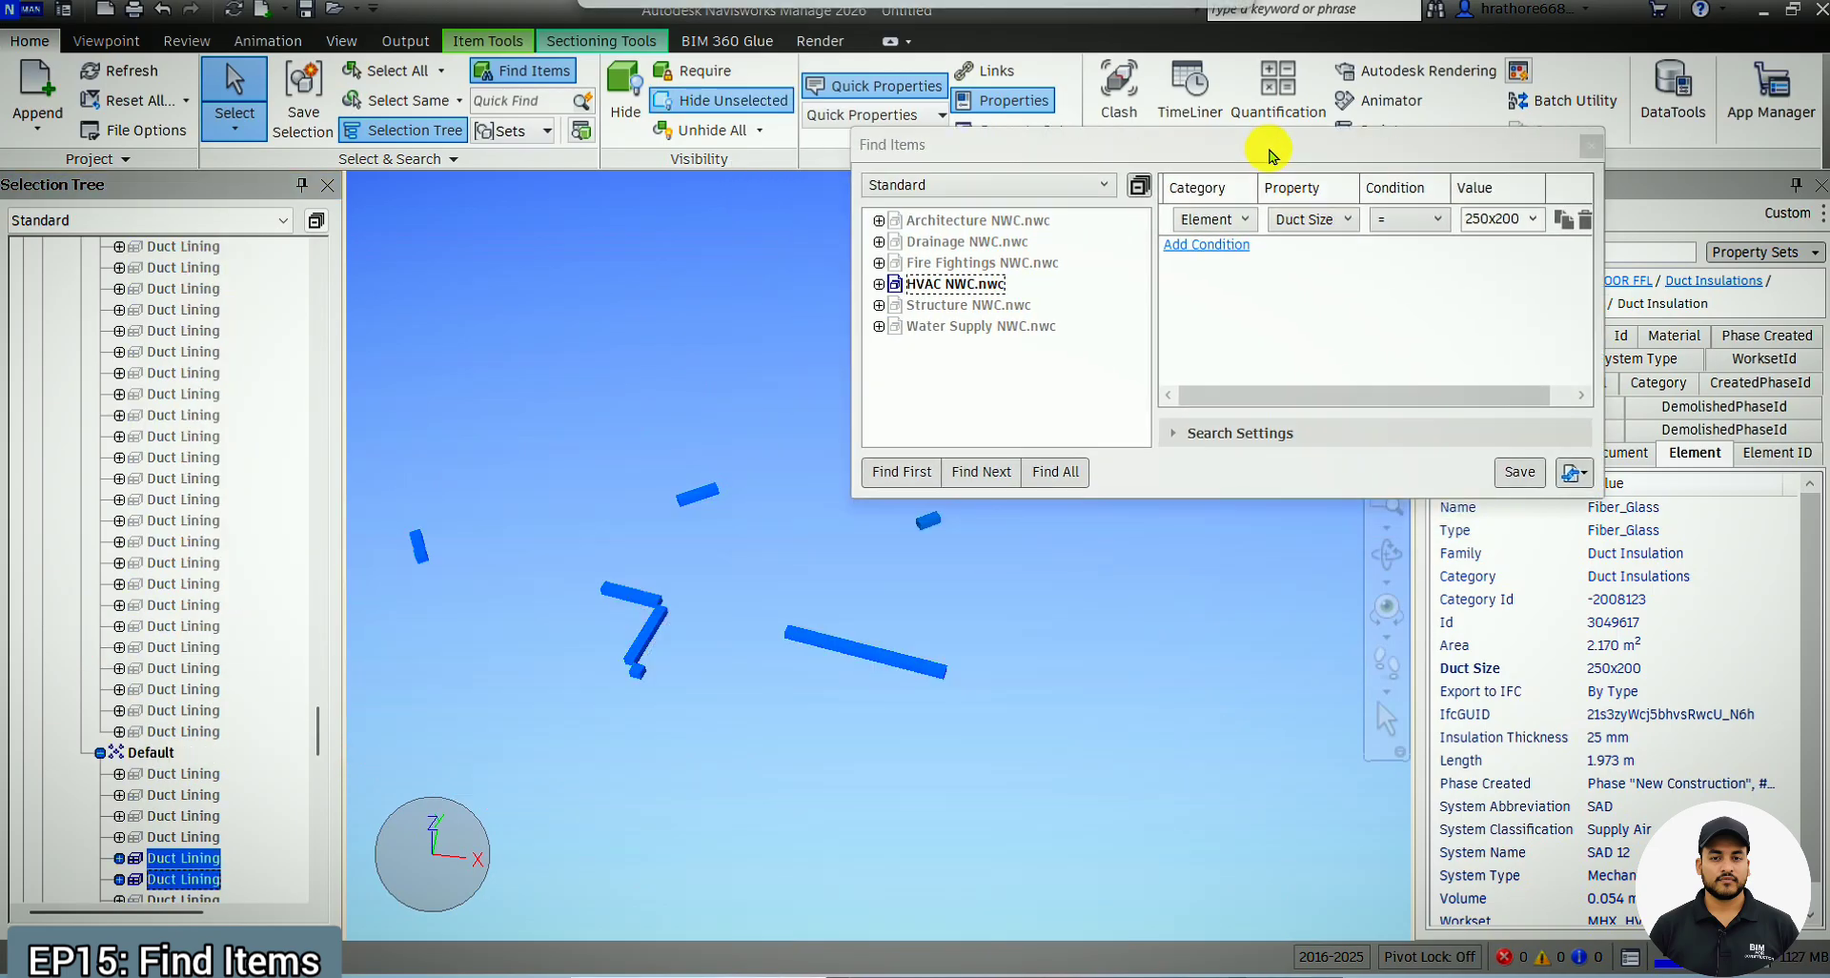
scroll(969, 648, down, 1)
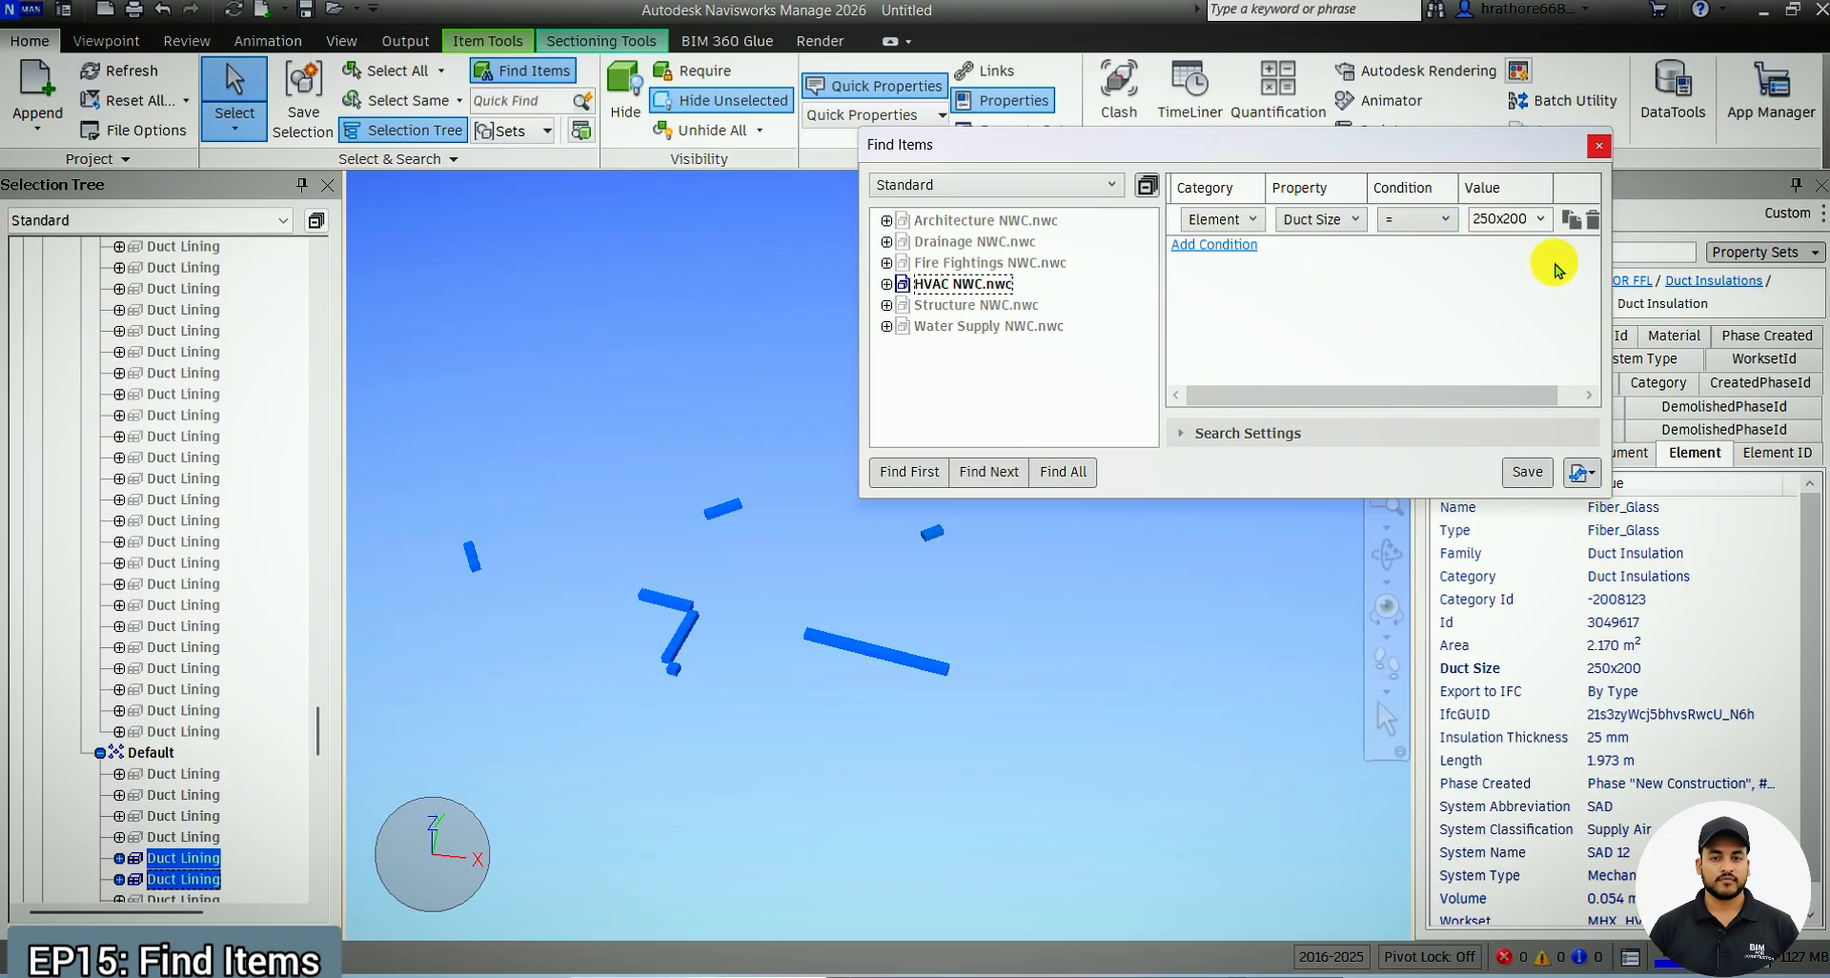
Deselect the isolated ducts and examine the Element properties of the small green duct insulation
click(1067, 672)
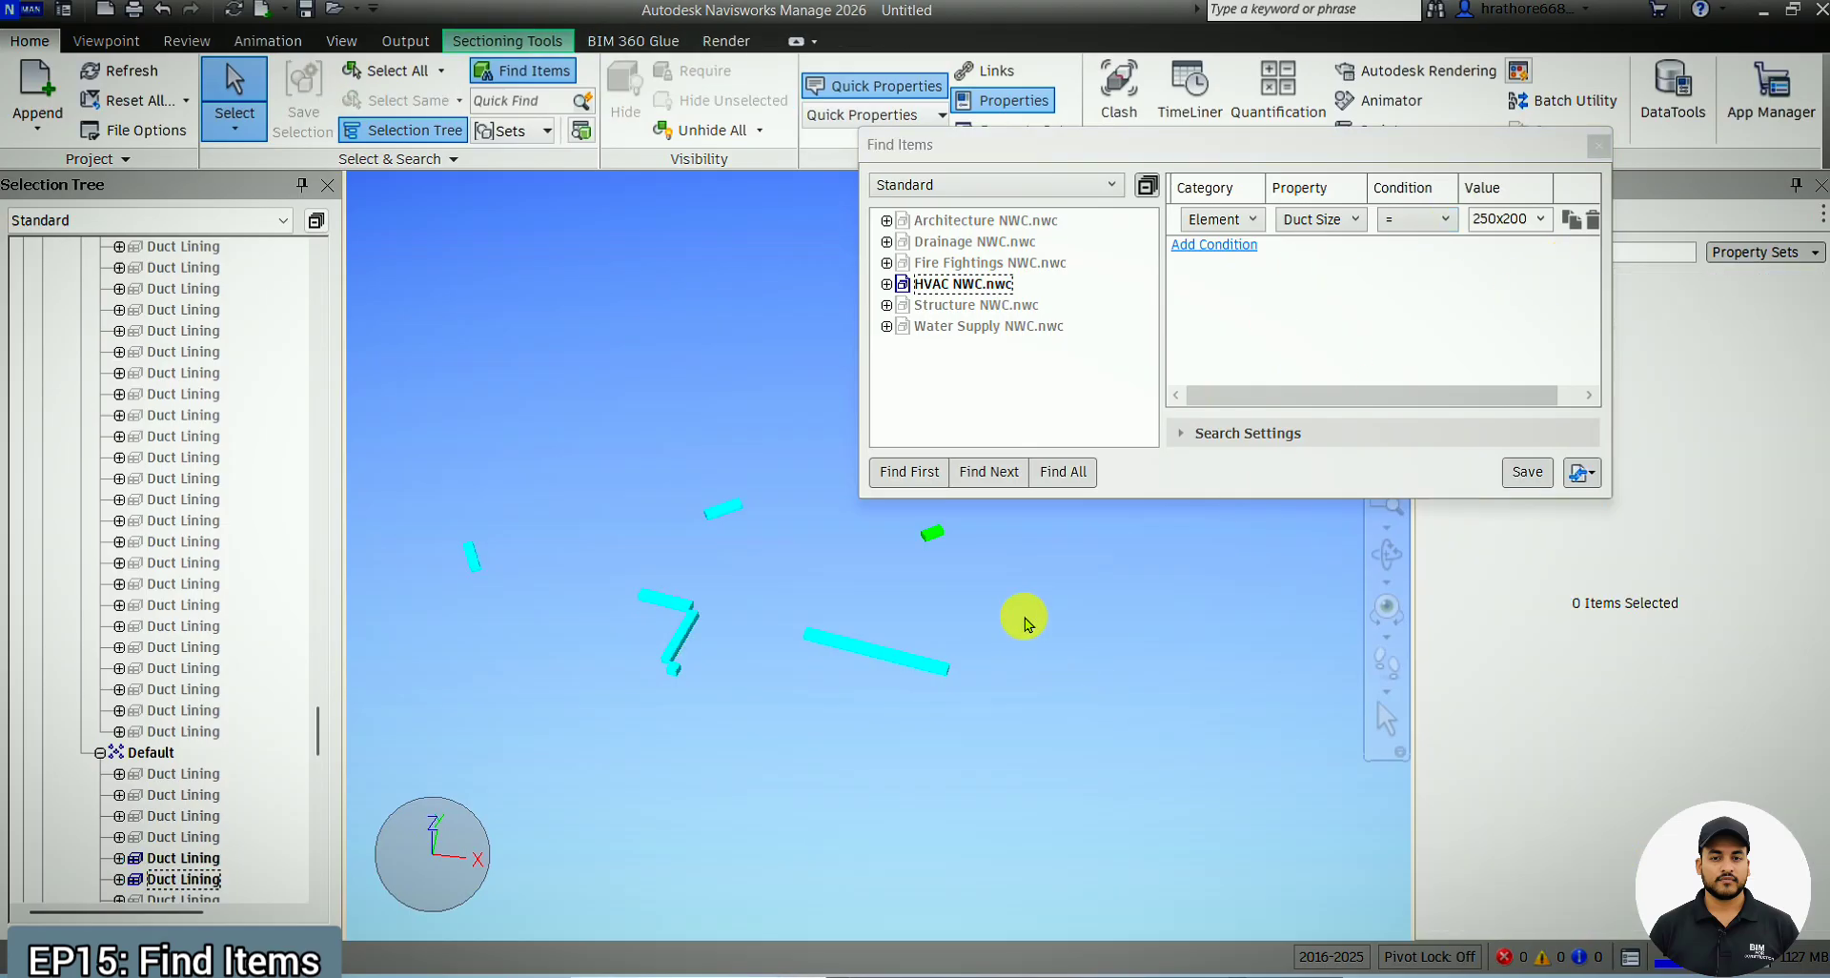
scroll(702, 739, down, 1)
scroll(858, 669, up, 1)
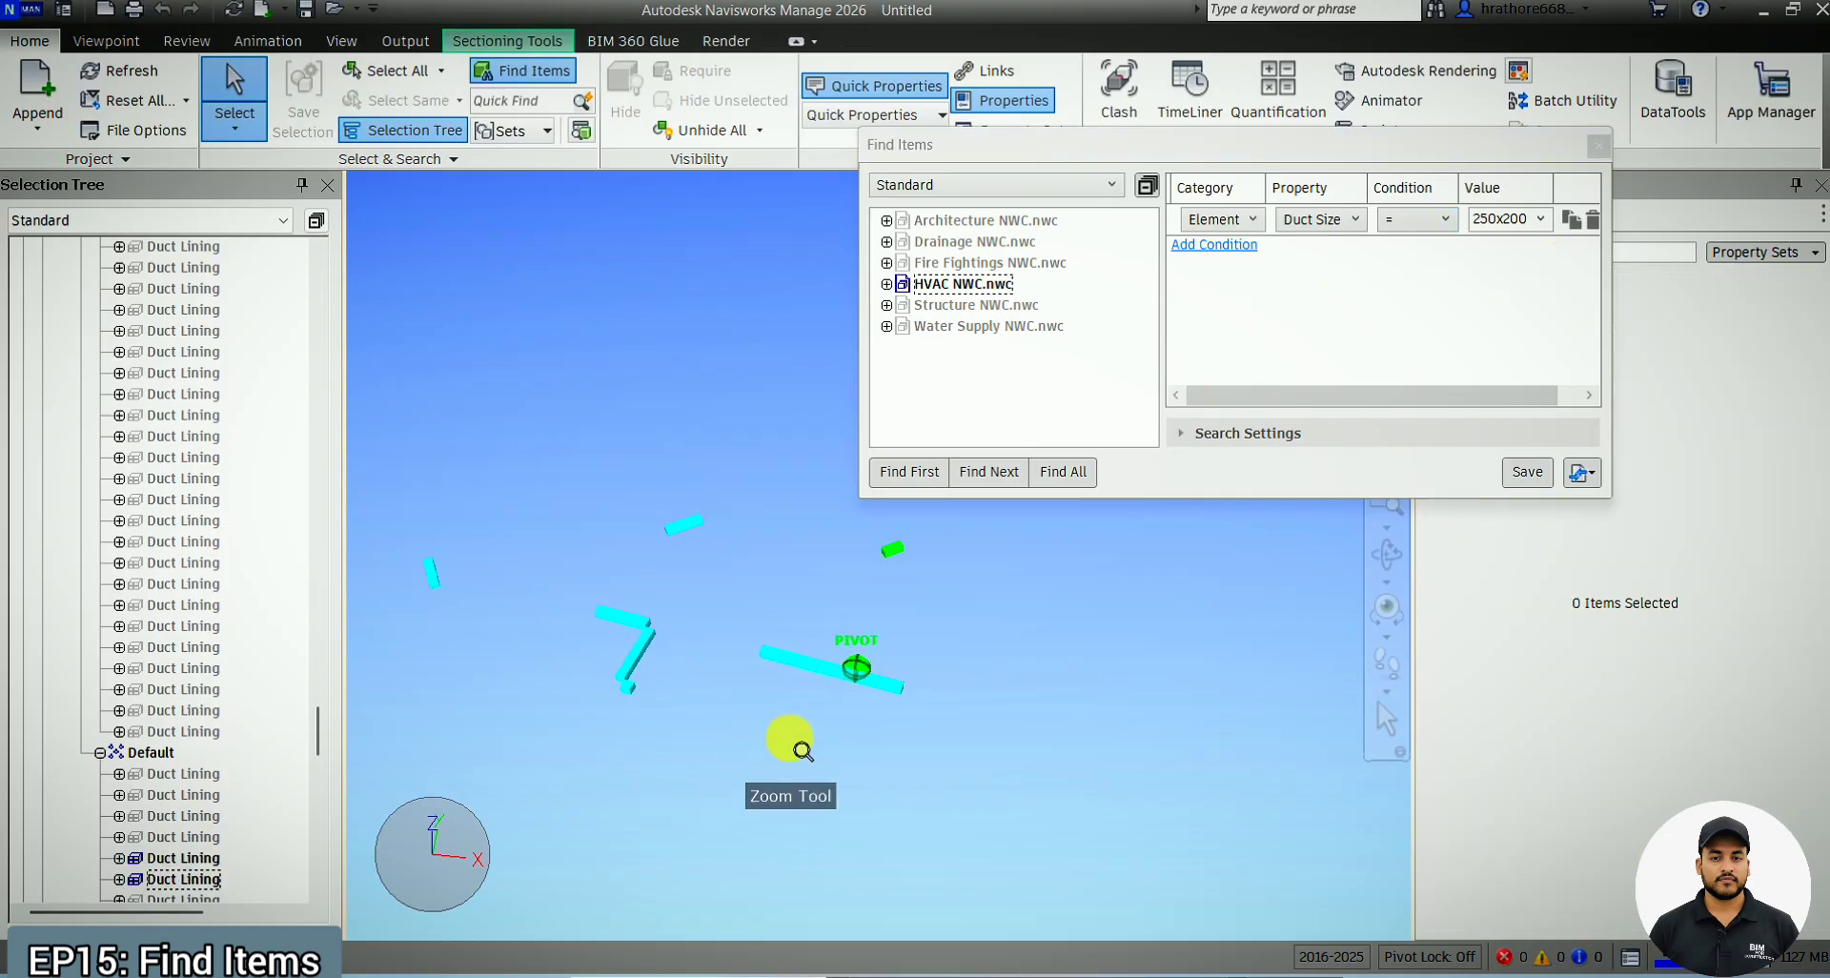
scroll(858, 662, down, 1)
scroll(858, 610, up, 1)
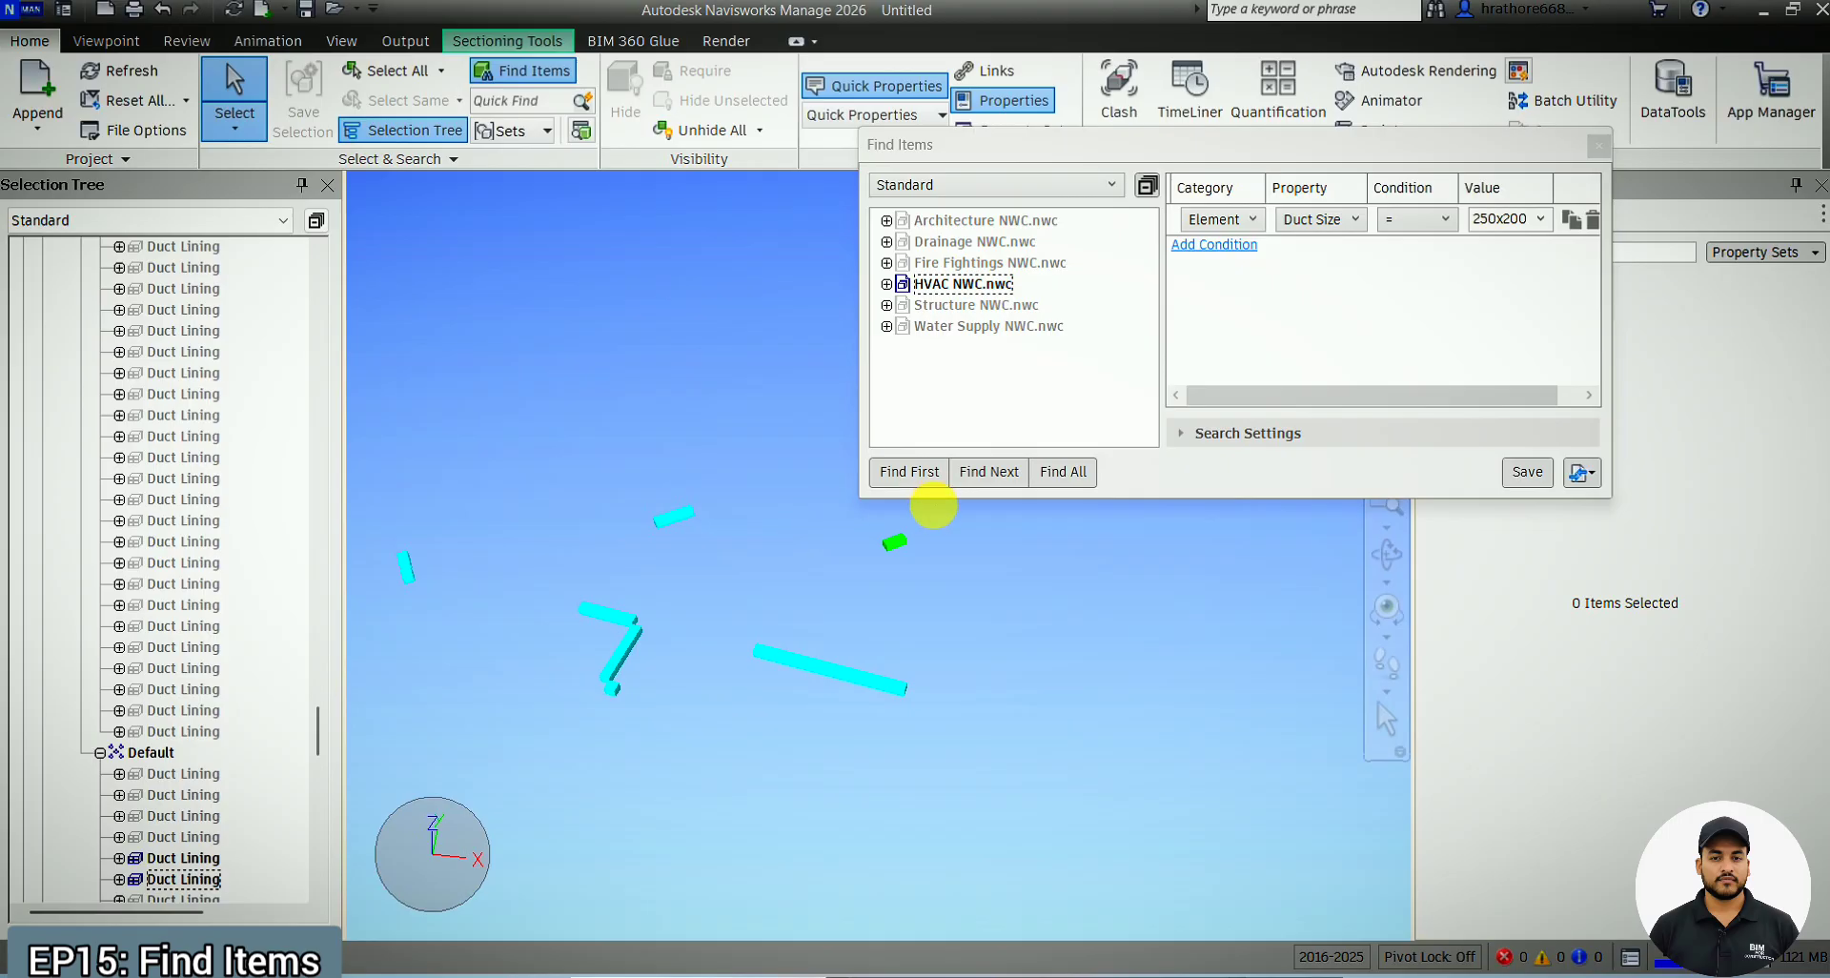
scroll(891, 551, up, 1)
click(888, 553)
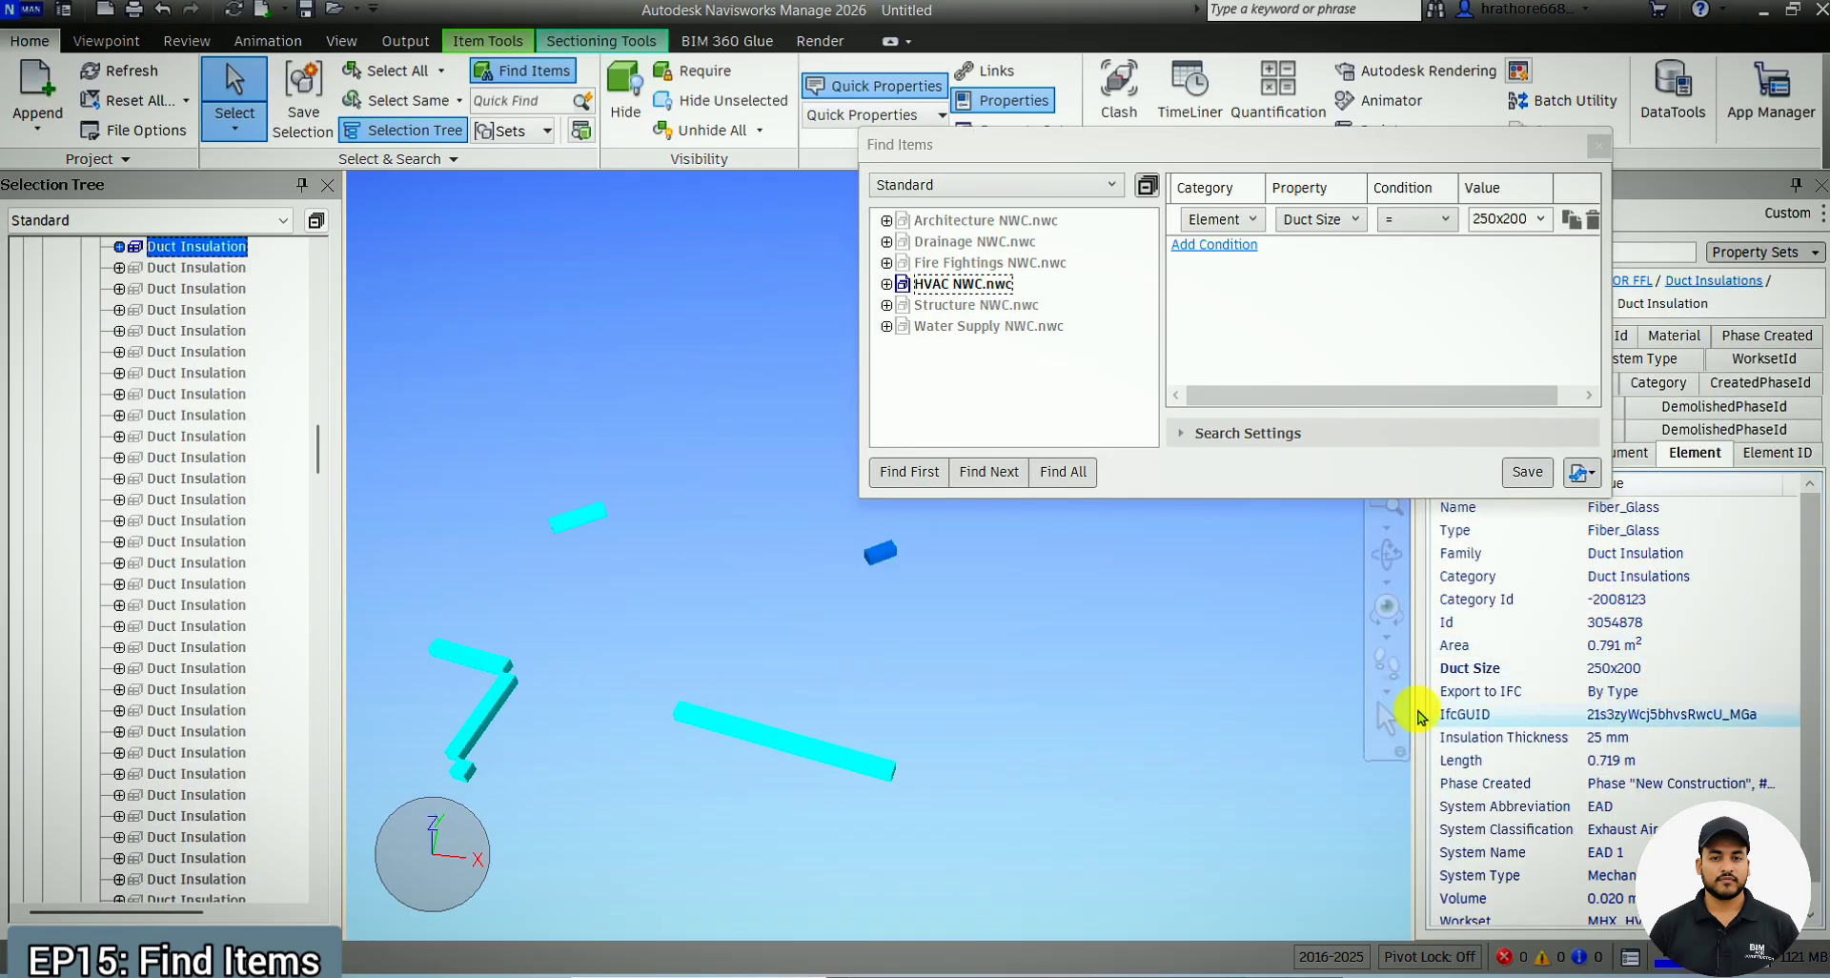
scroll(980, 678, down, 1)
click(980, 677)
scroll(982, 624, down, 1)
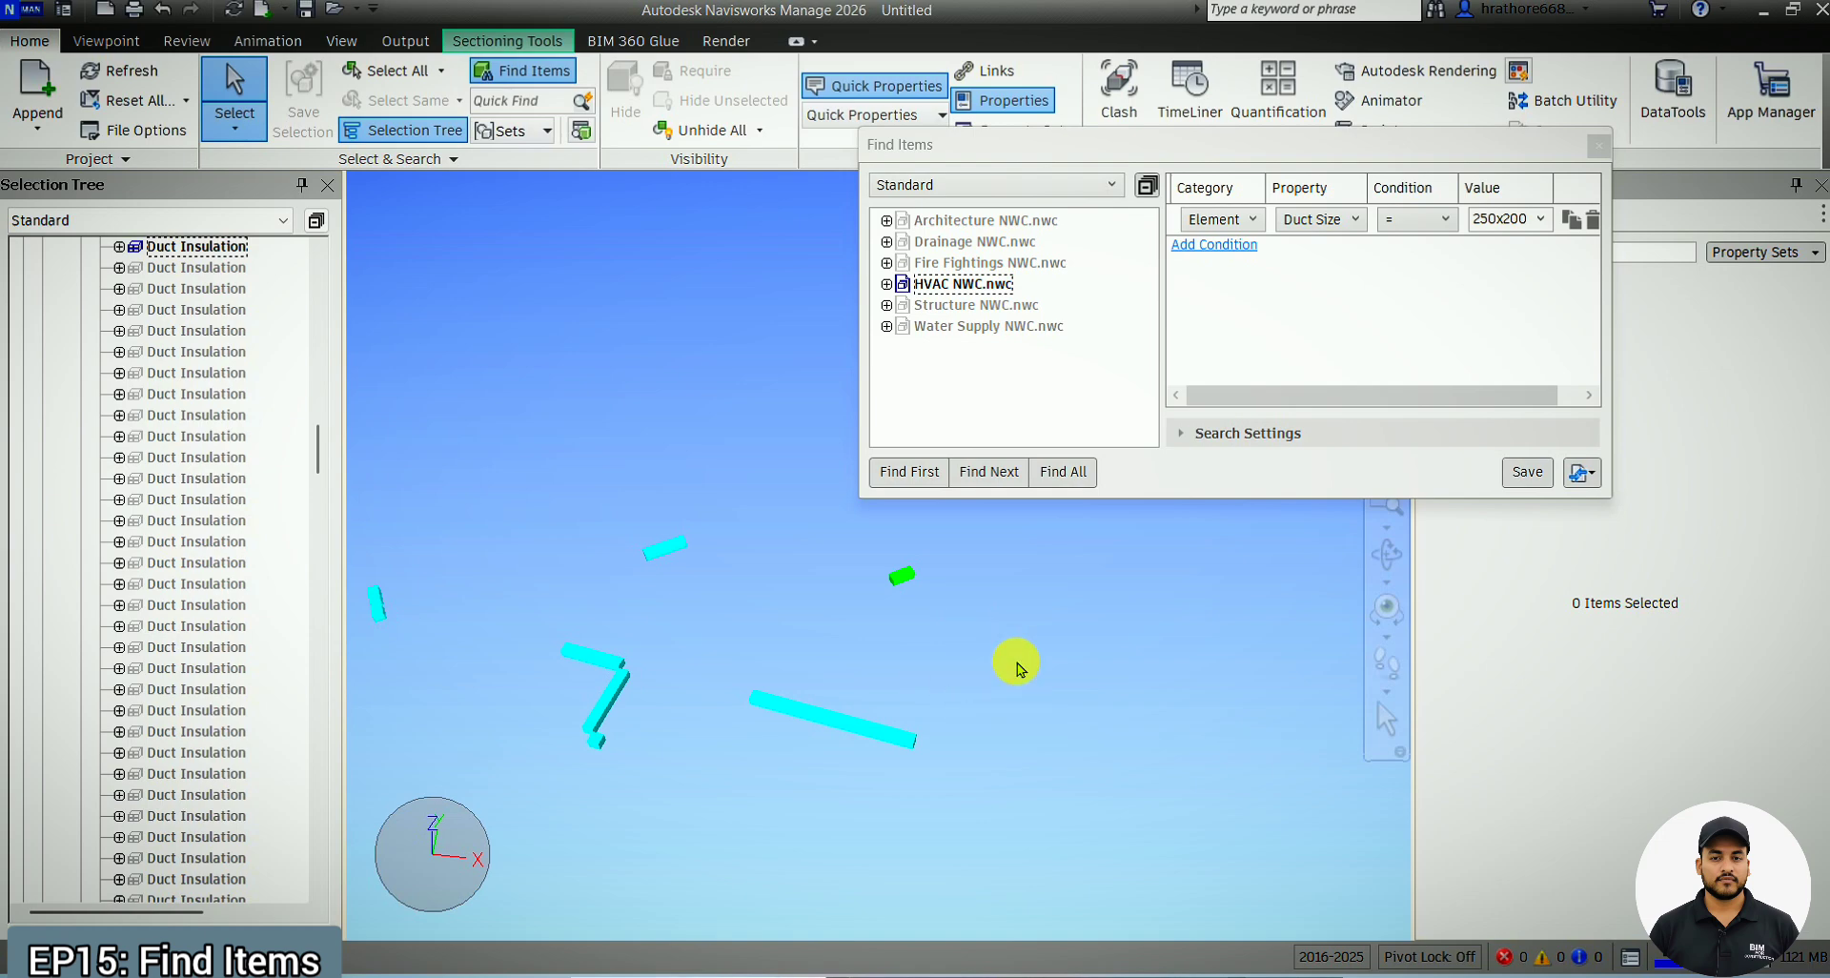
Compare the Element properties of the long cyan duct insulation with those of the small green one
scroll(1018, 665, up, 1)
scroll(1017, 663, up, 1)
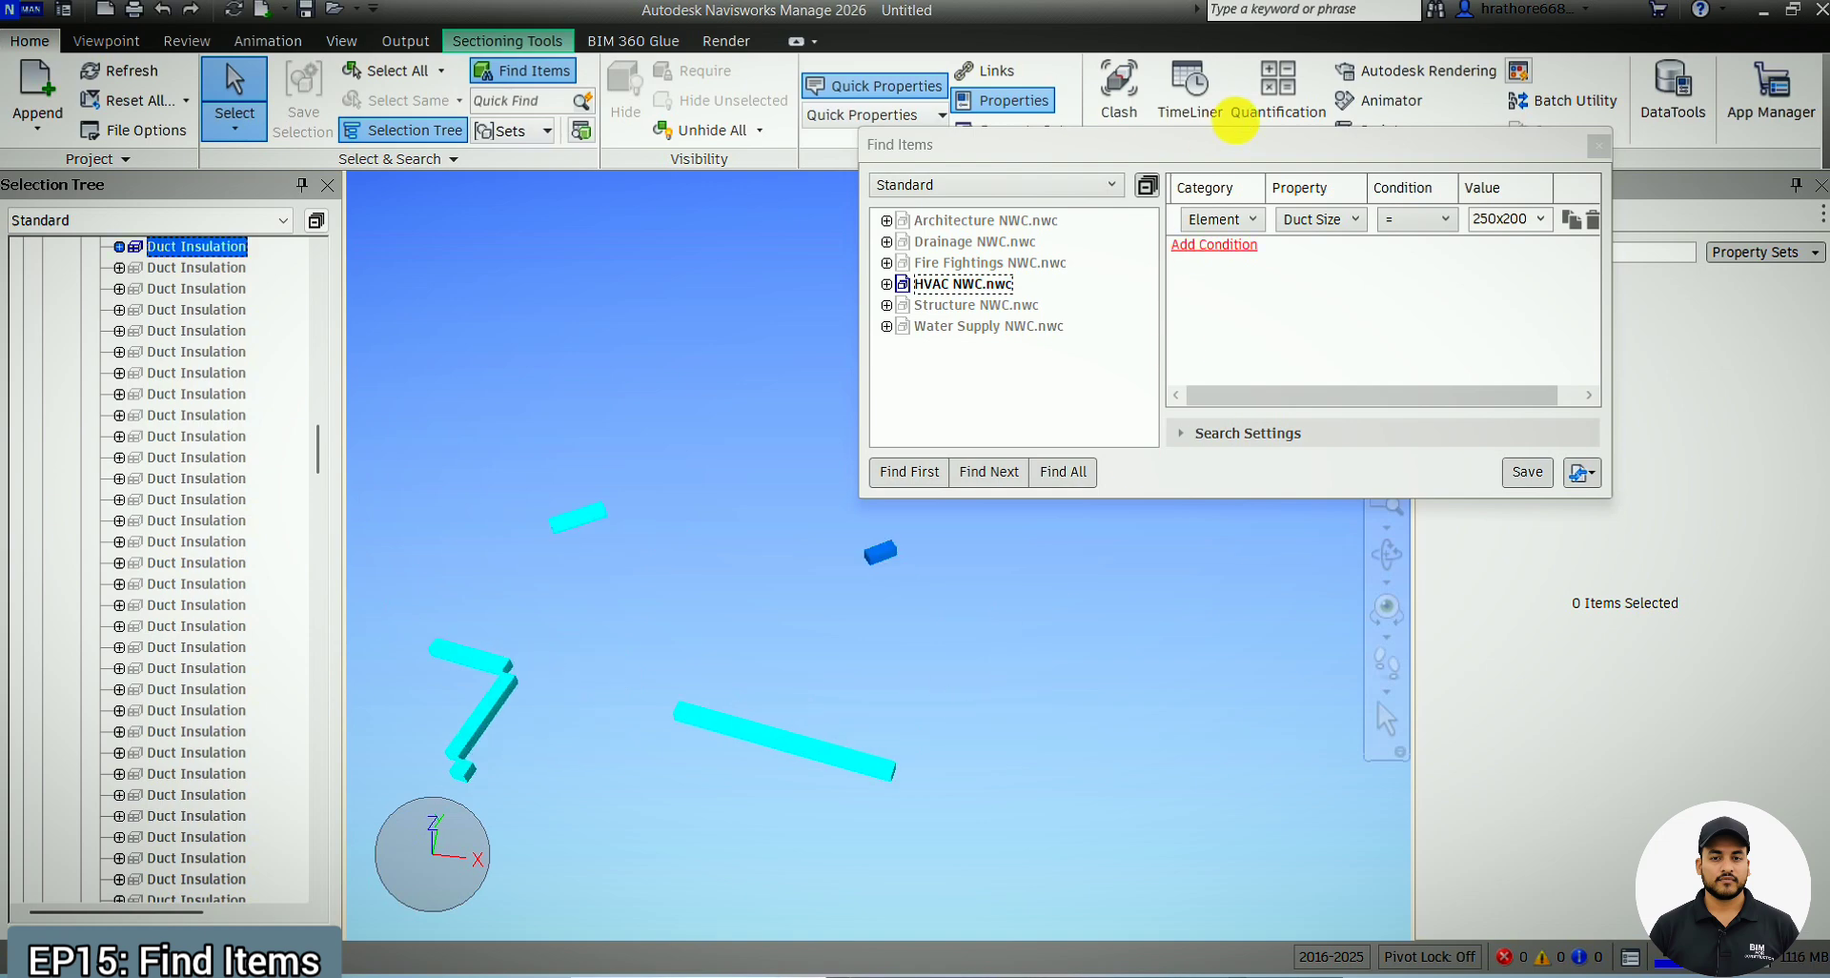
click(1019, 687)
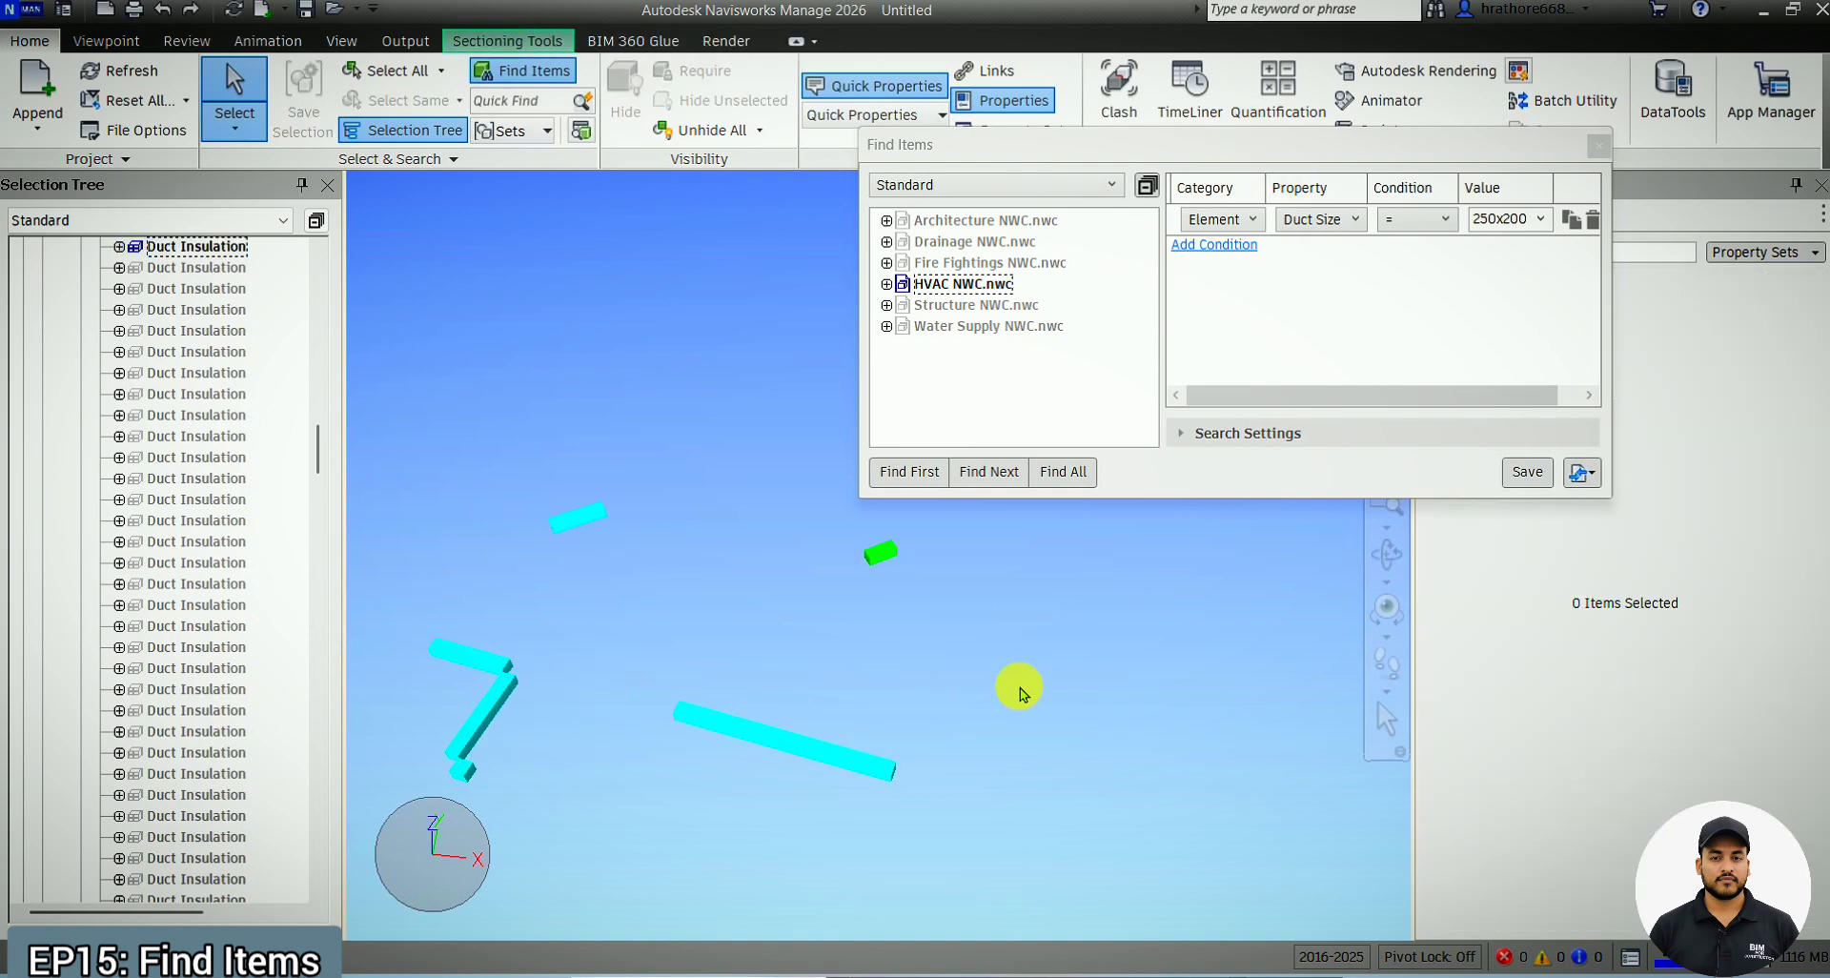
scroll(1020, 691, down, 1)
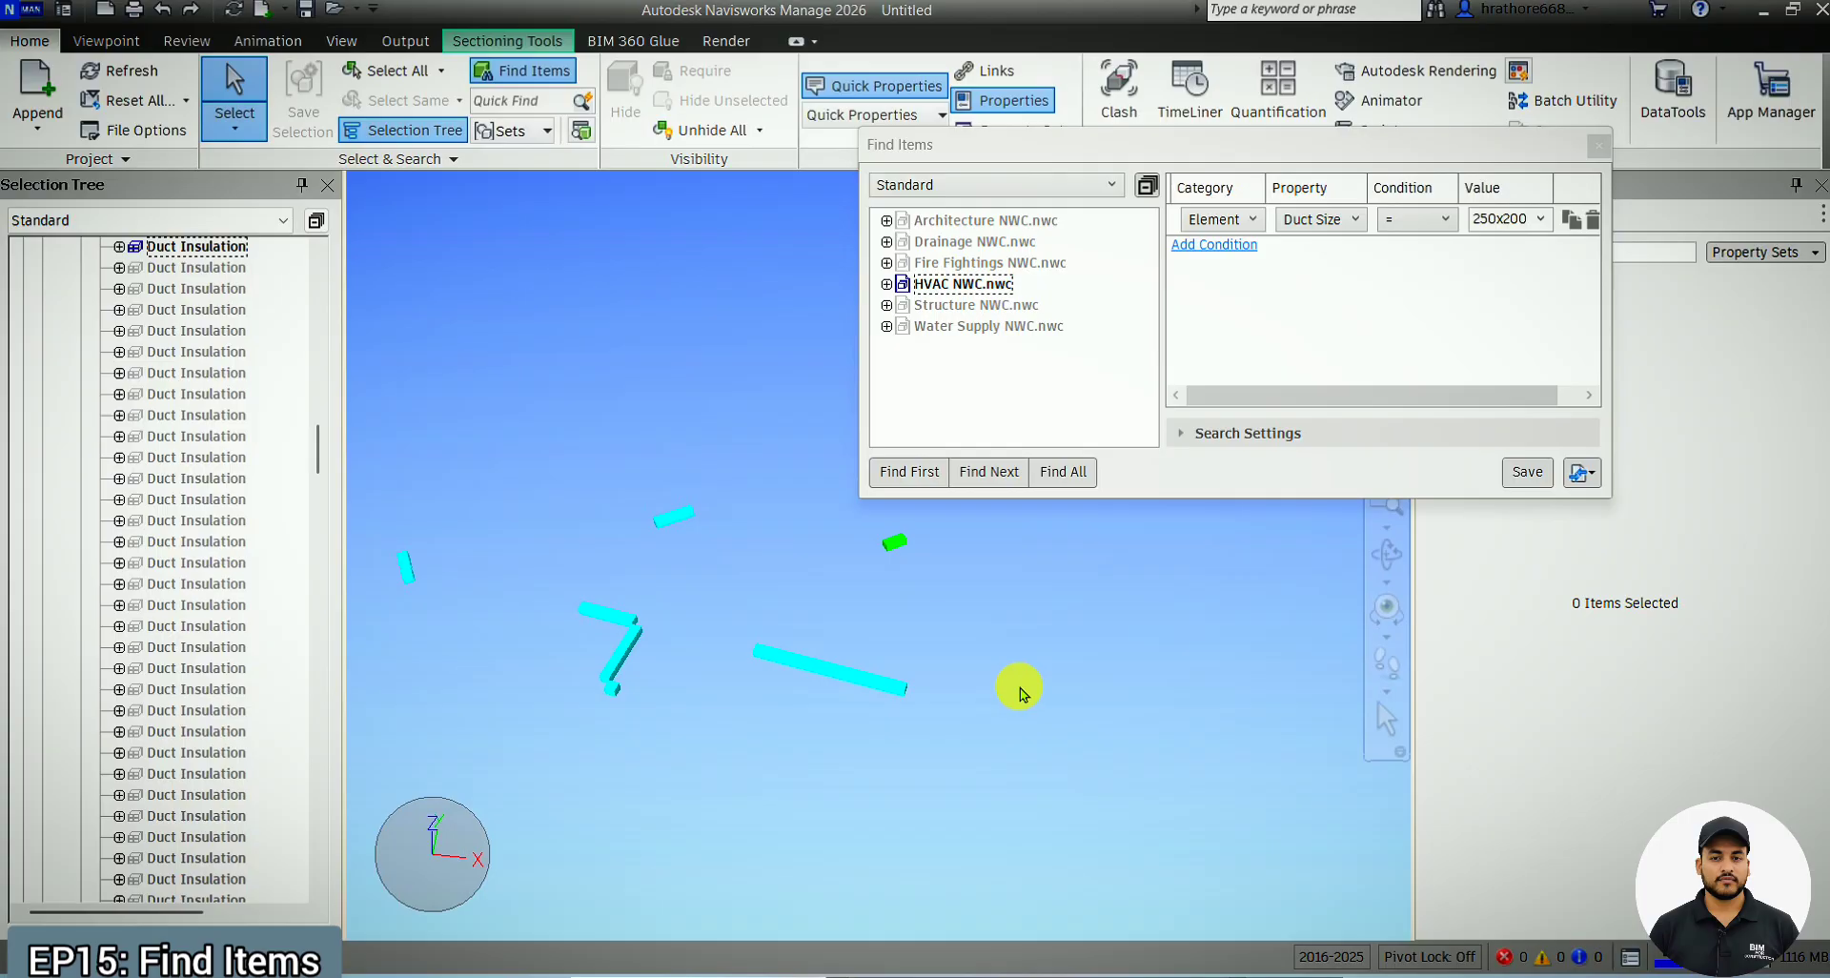
click(851, 691)
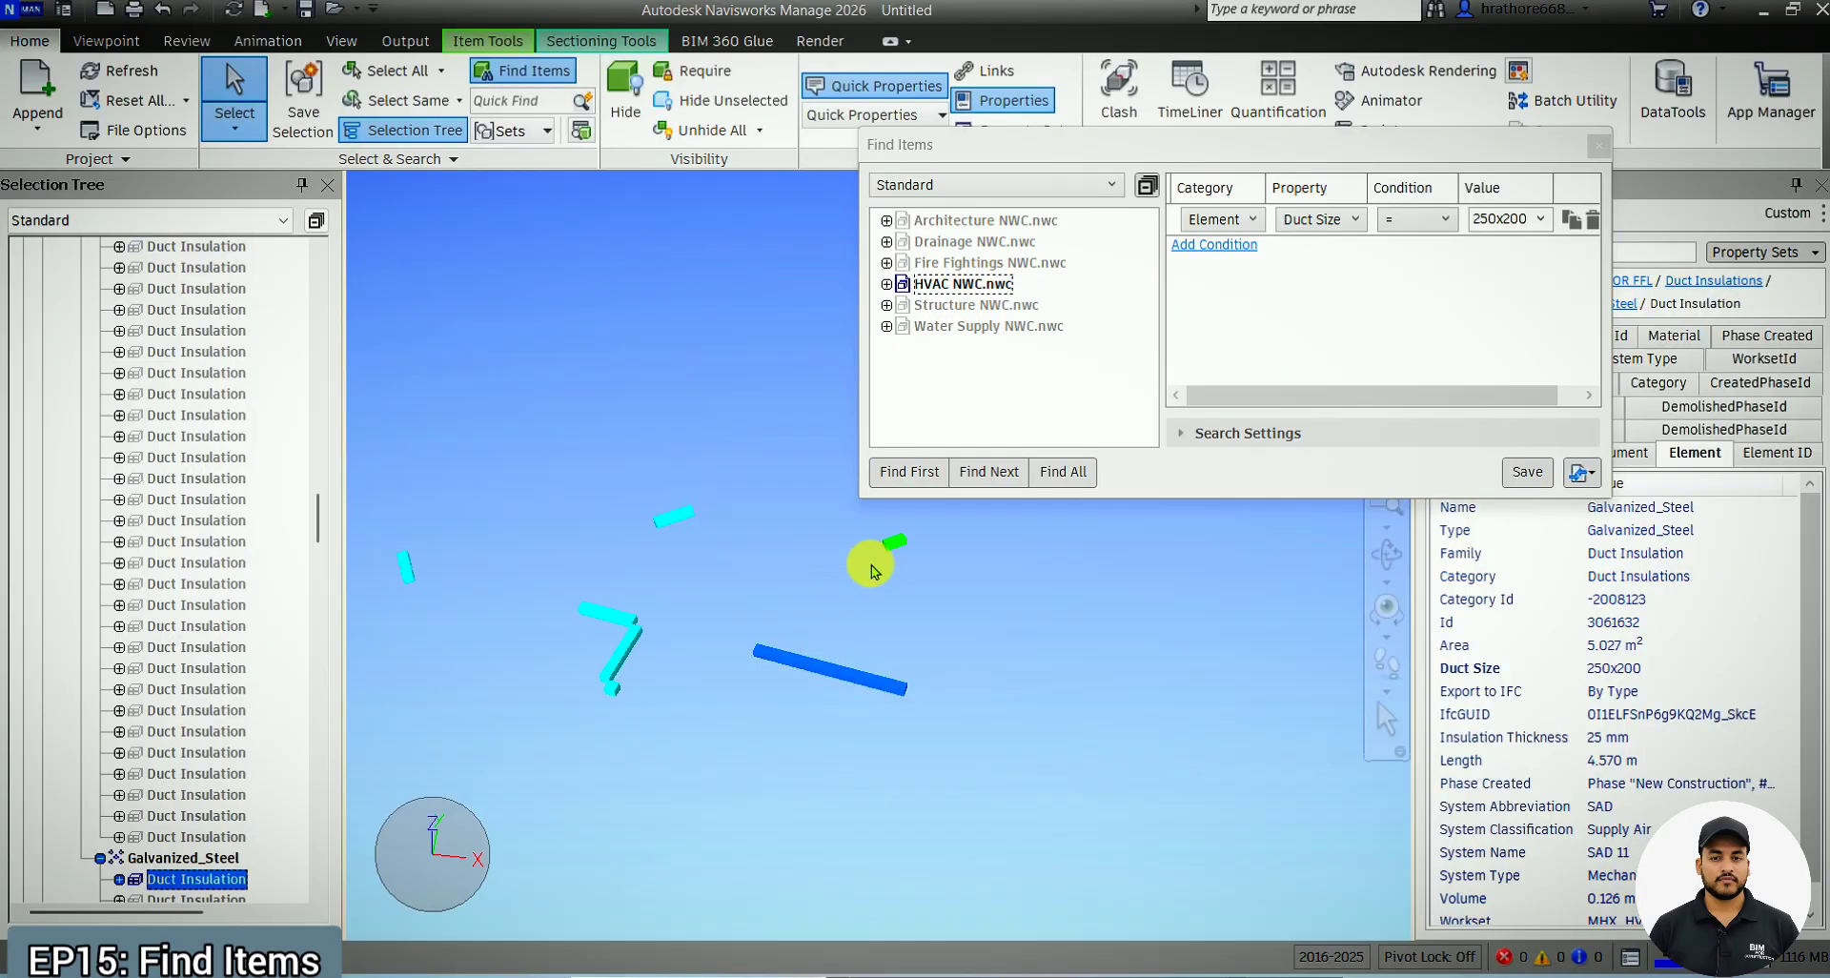
click(902, 544)
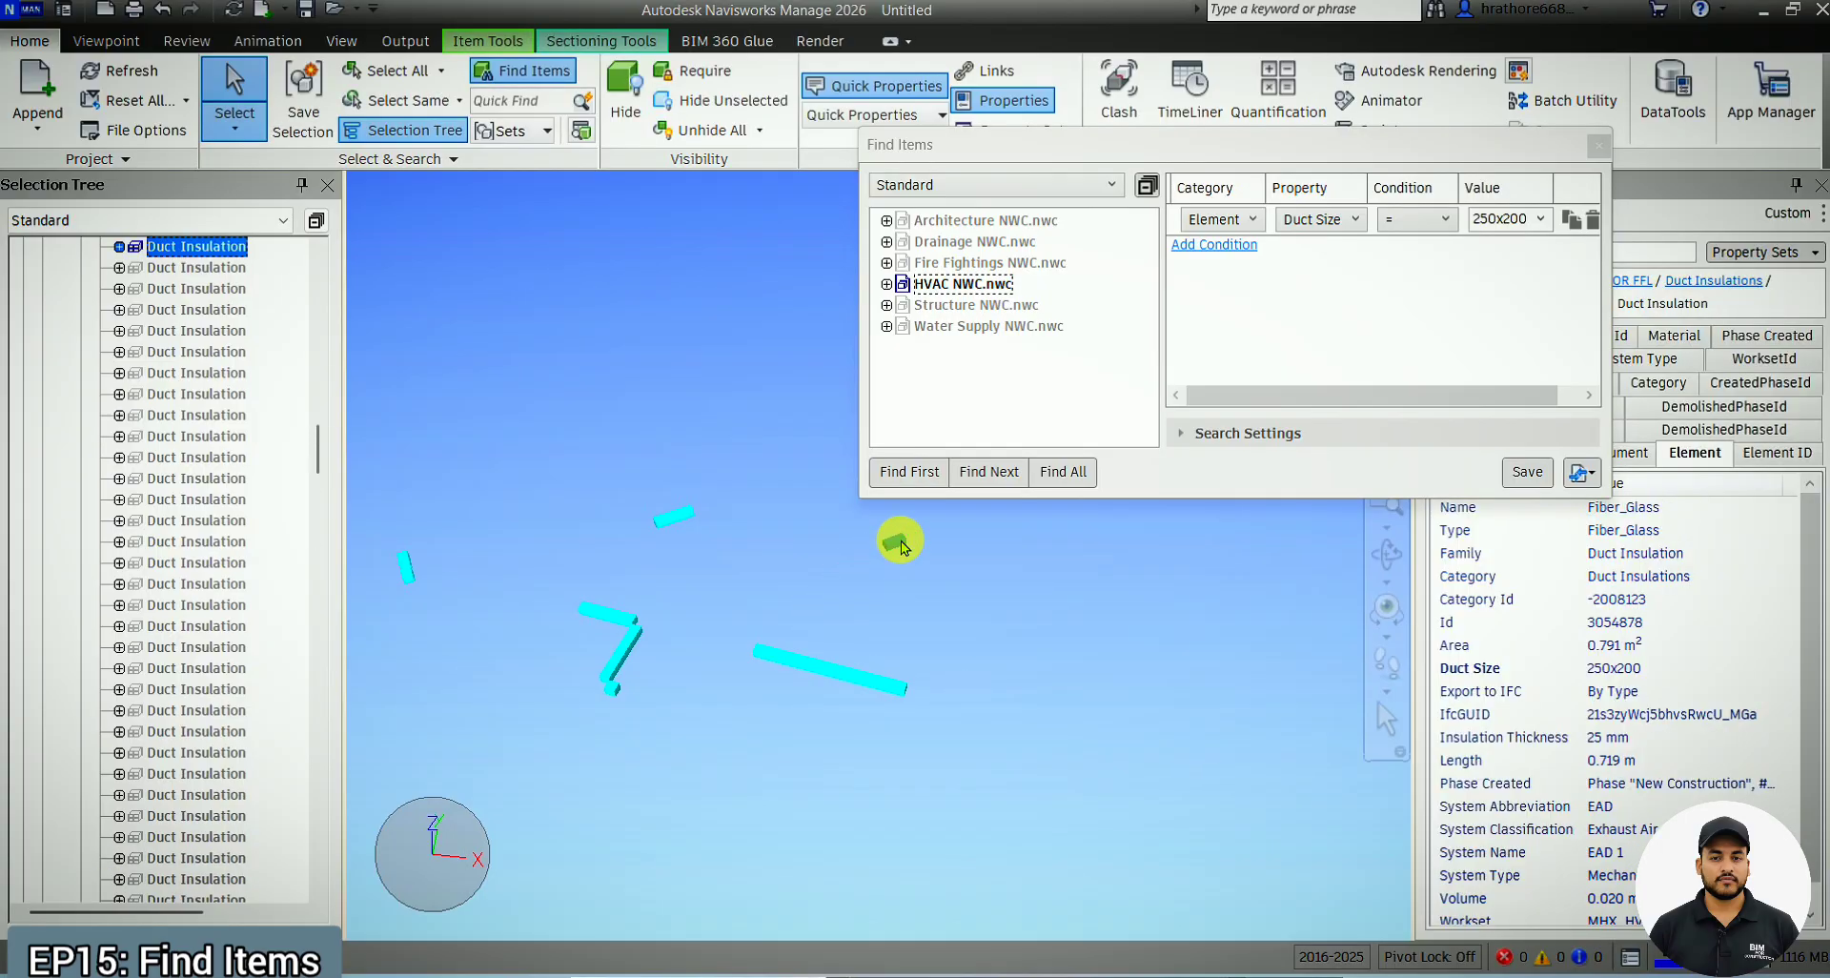
click(937, 585)
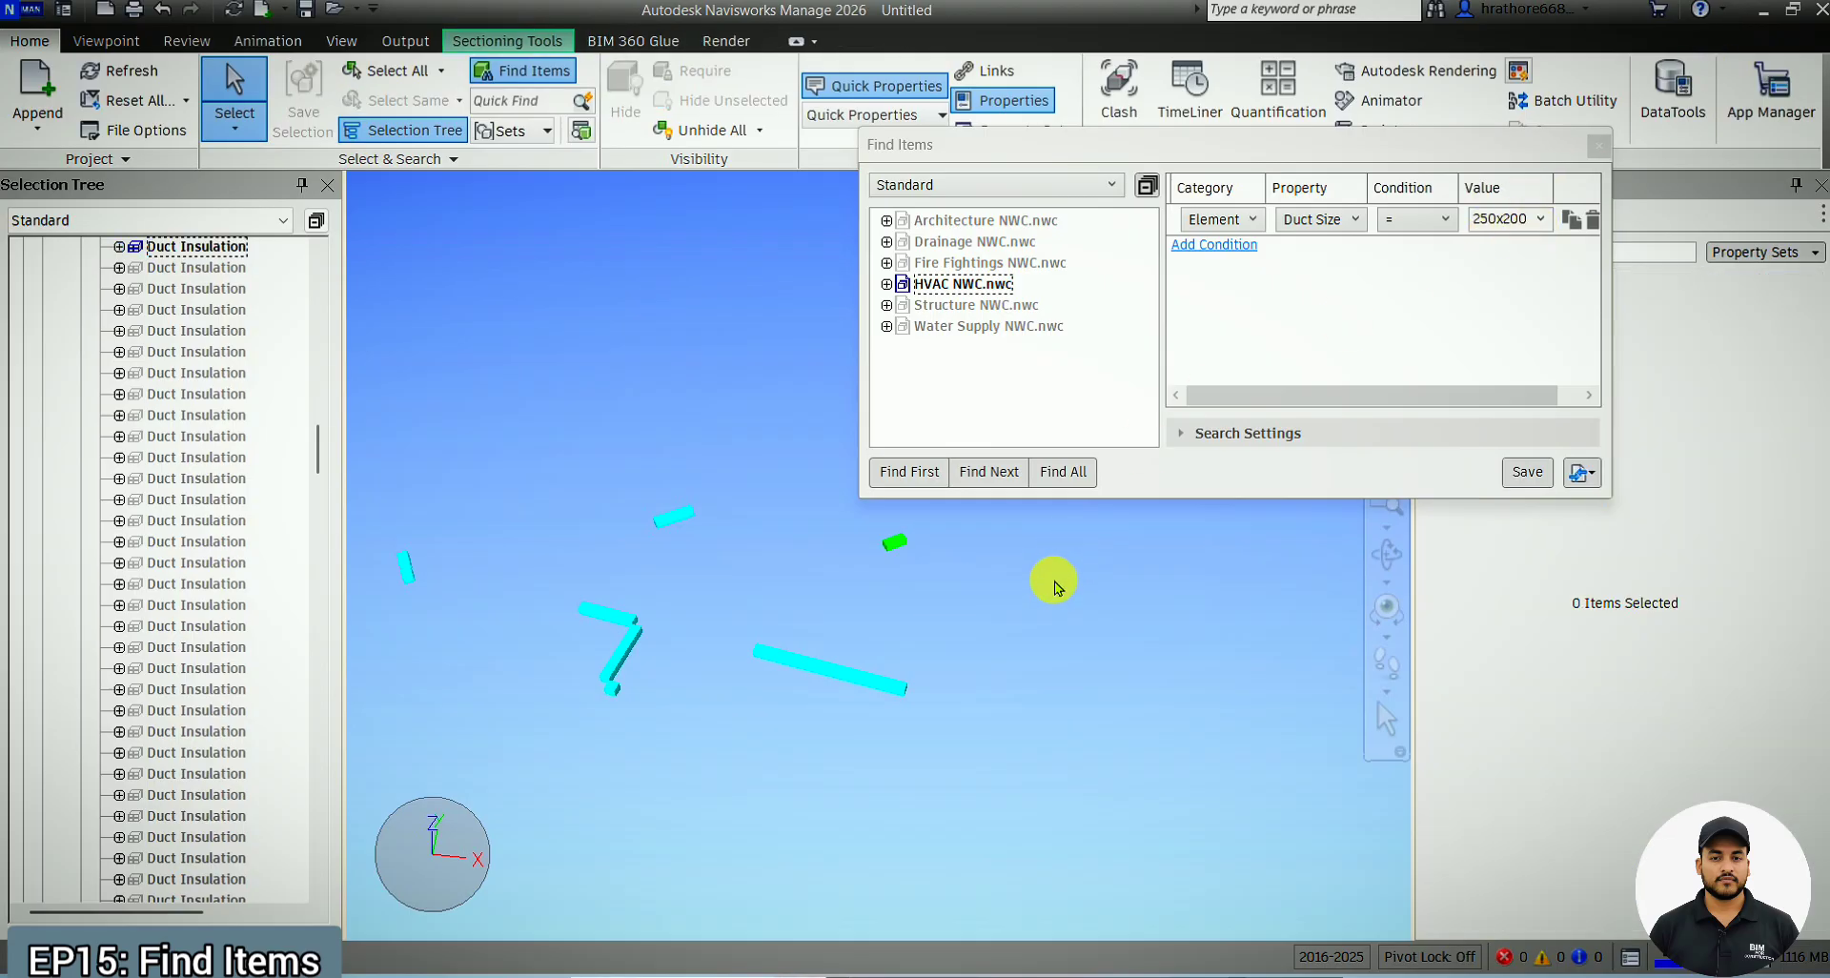
Bring all hidden model items back into view and leave nothing selected
click(953, 609)
click(829, 412)
click(899, 548)
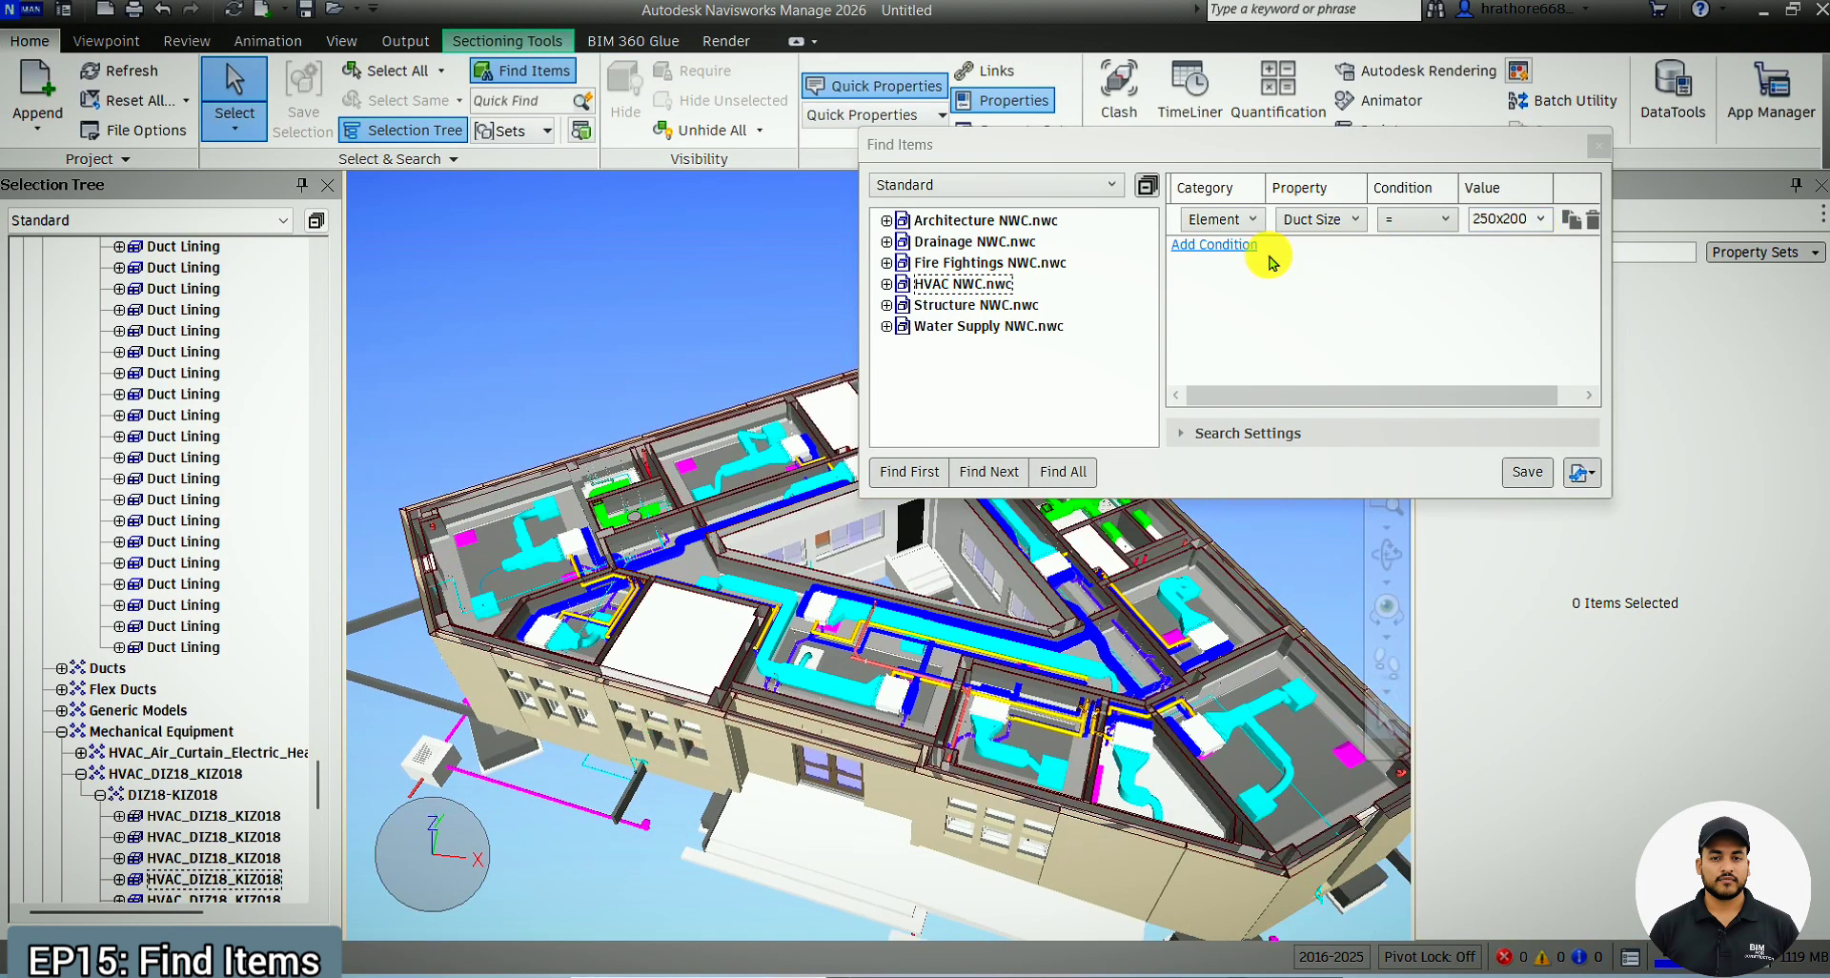
Add a second AND condition to the search and widen Find Items to show the full condition rows
click(1234, 246)
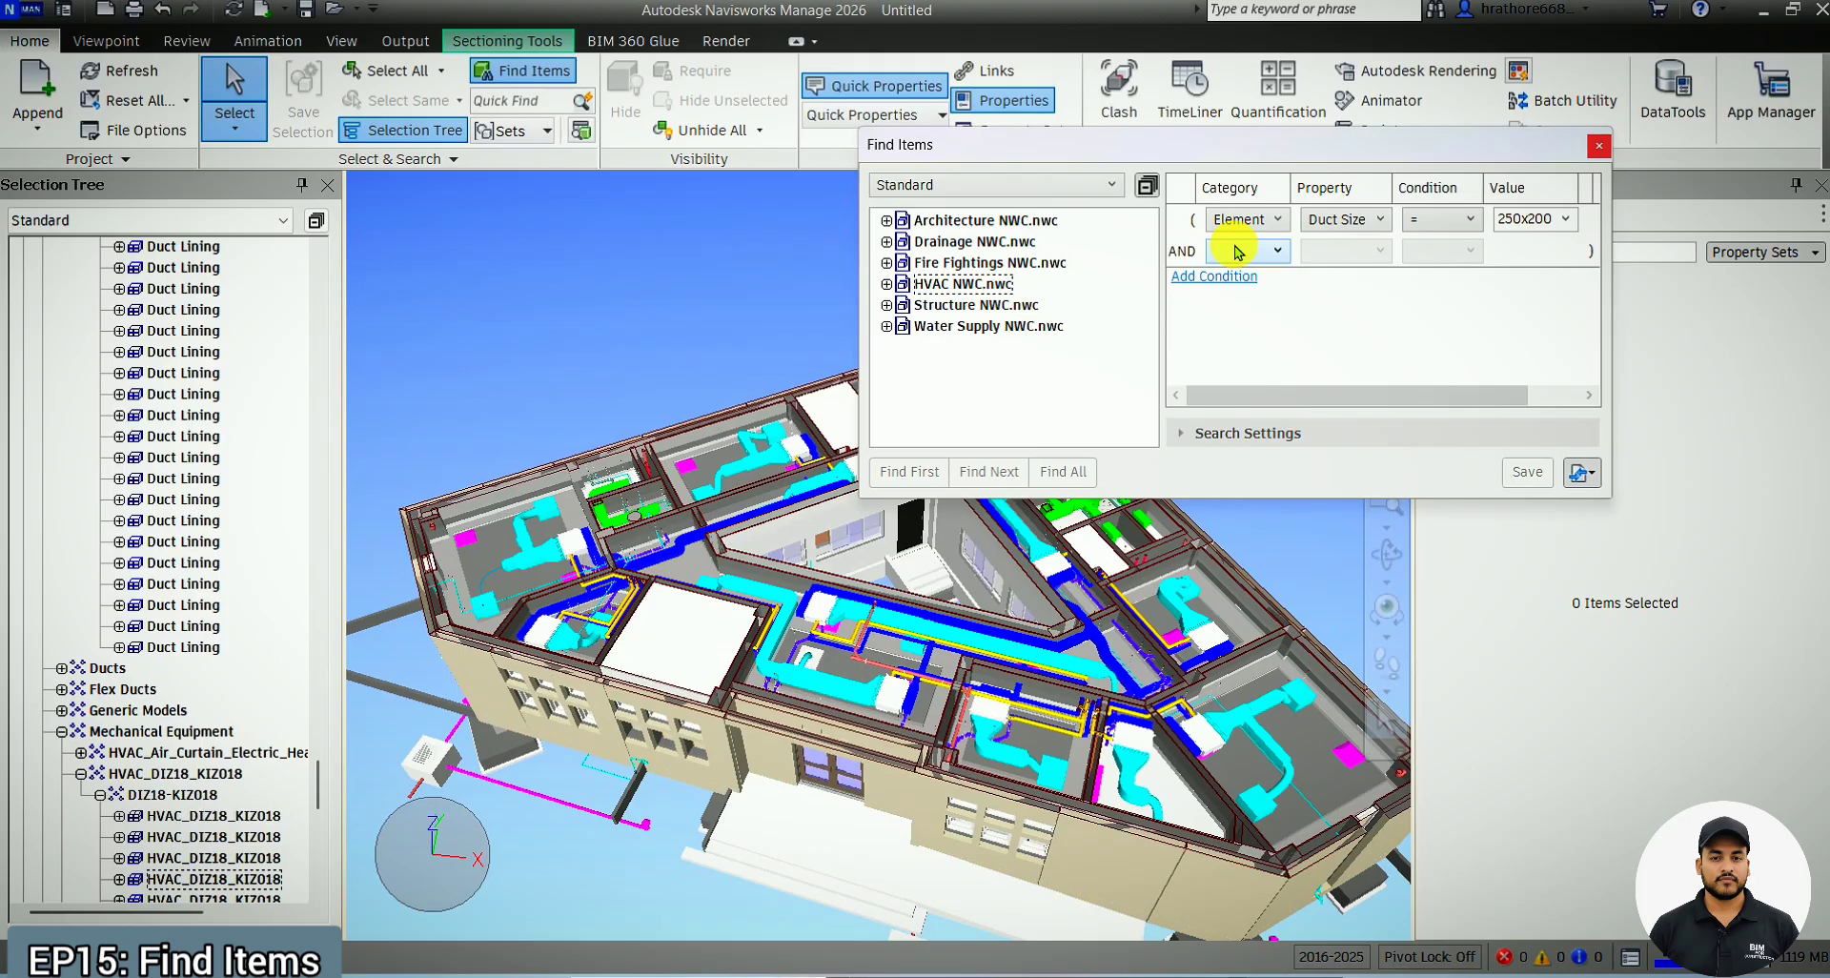
drag(1399, 143, 1372, 57)
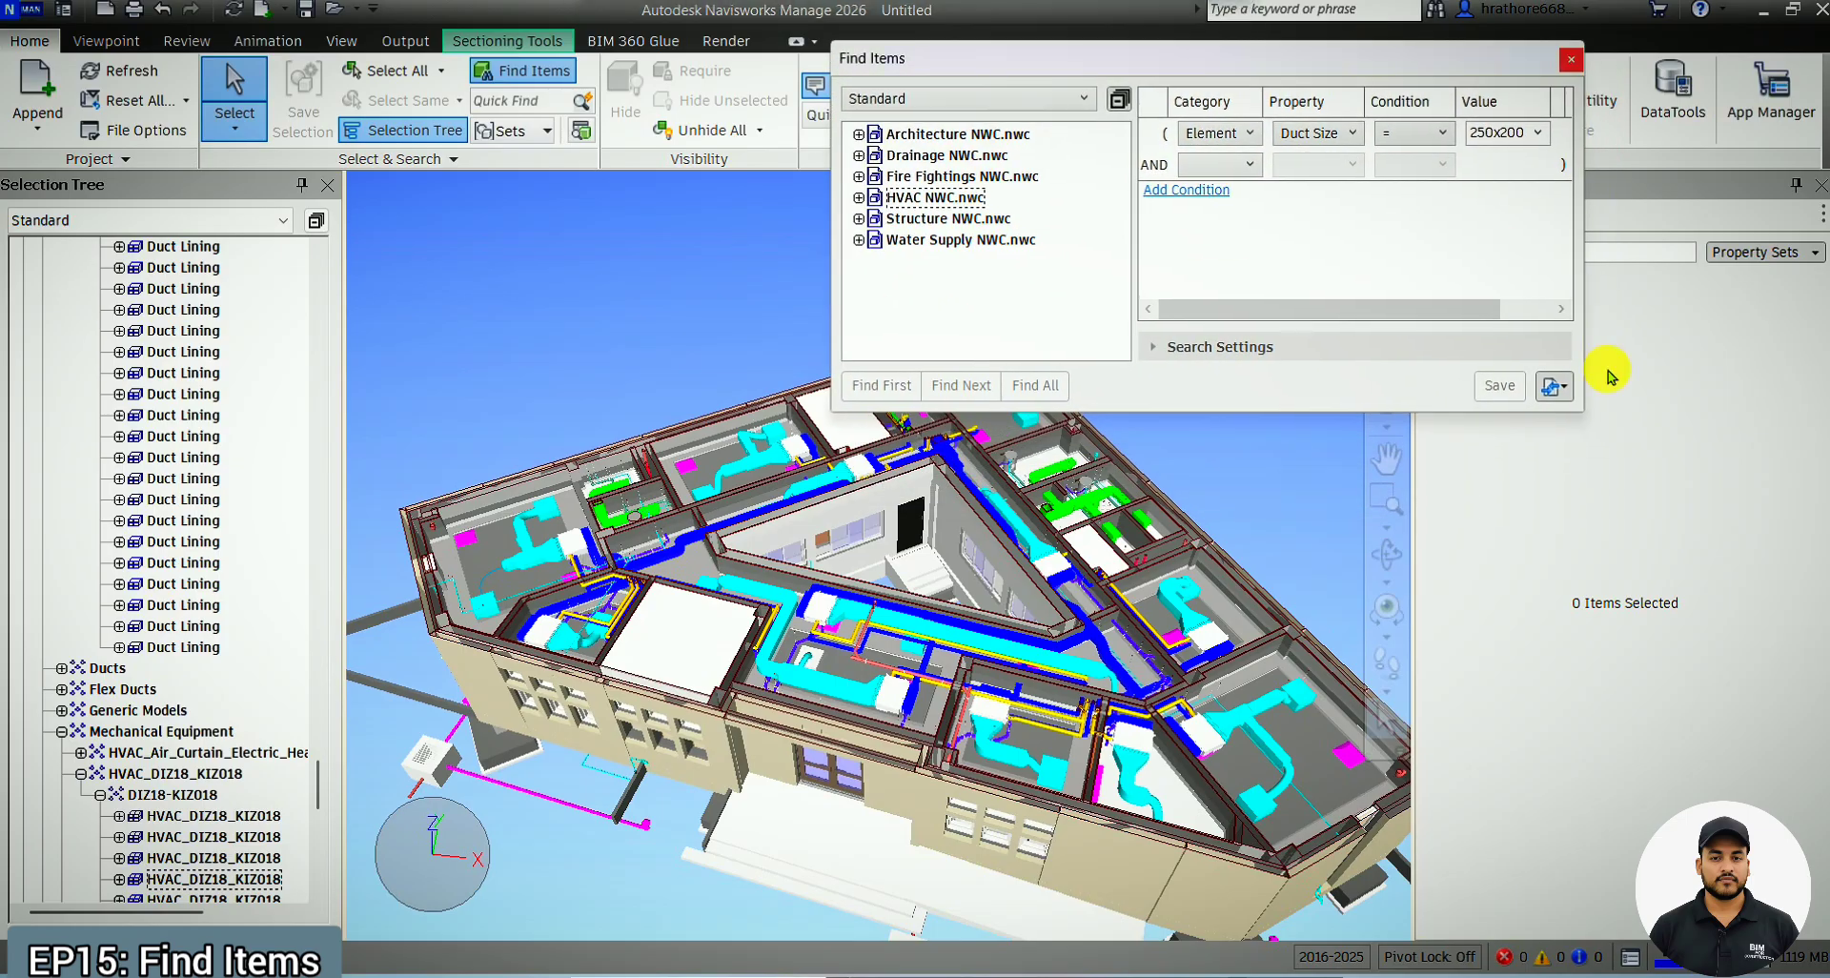
drag(1599, 413, 1713, 418)
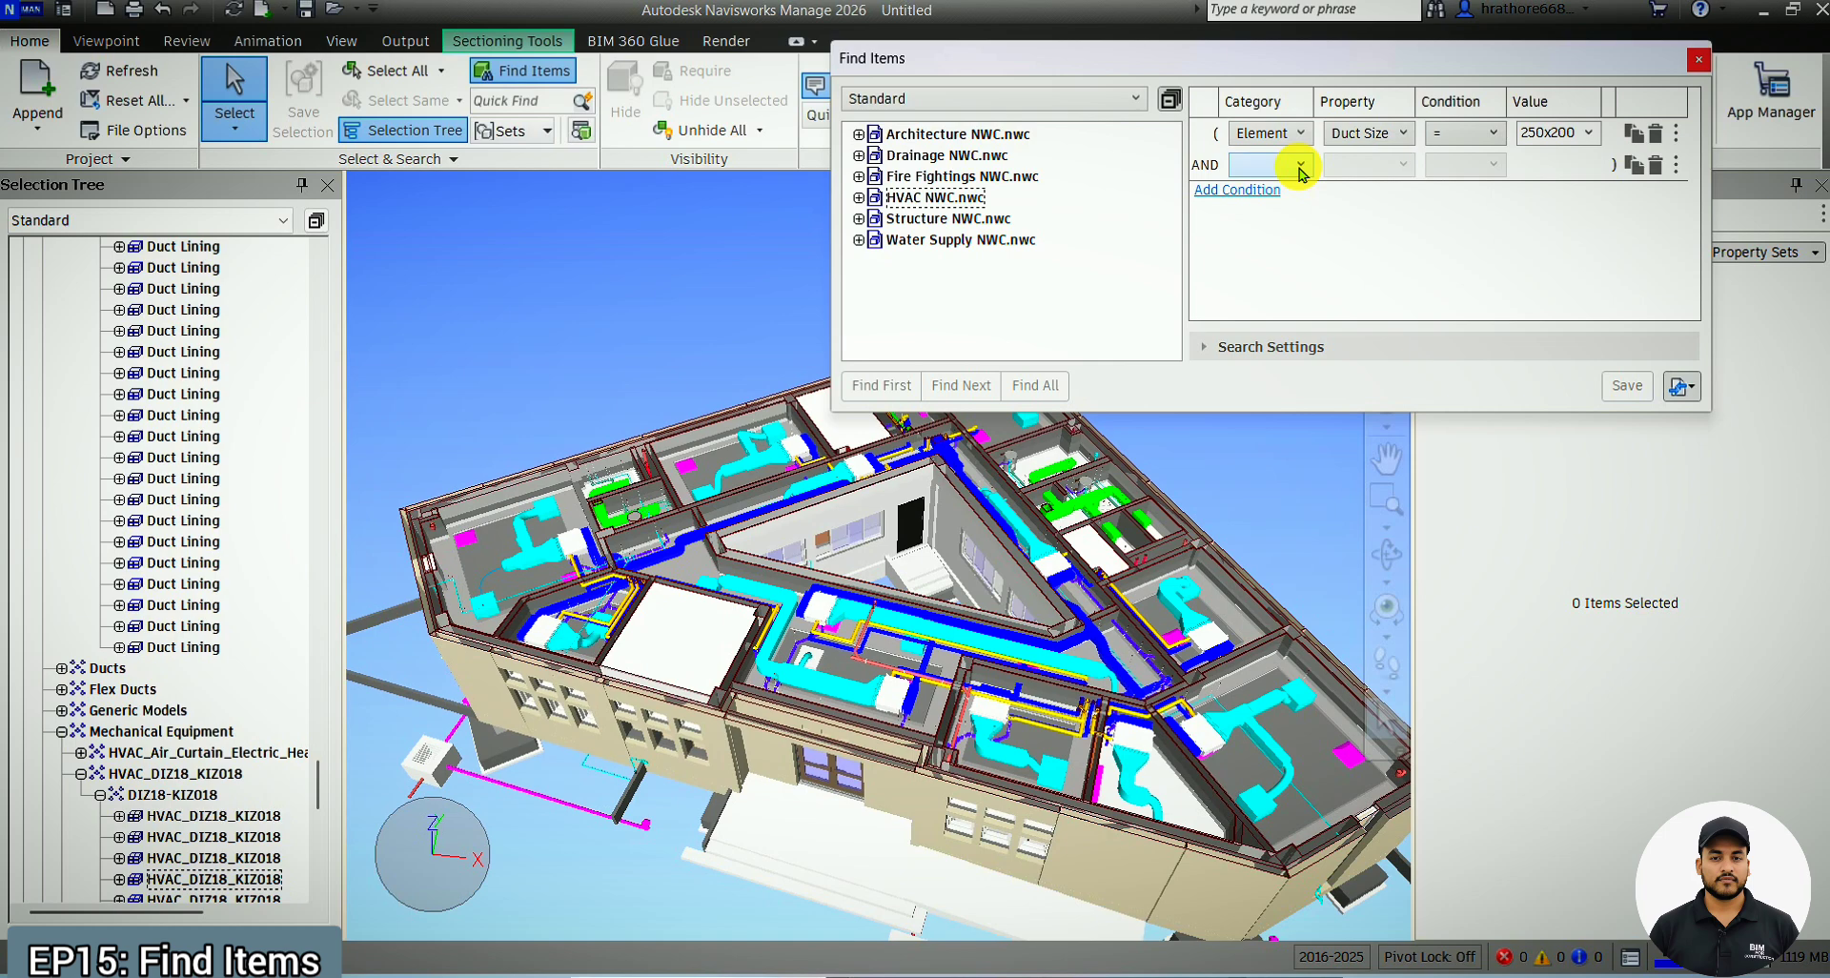
Select the long Galvanized_Steel duct insulation beside the courtyard and set the second condition's category to Element
click(1010, 654)
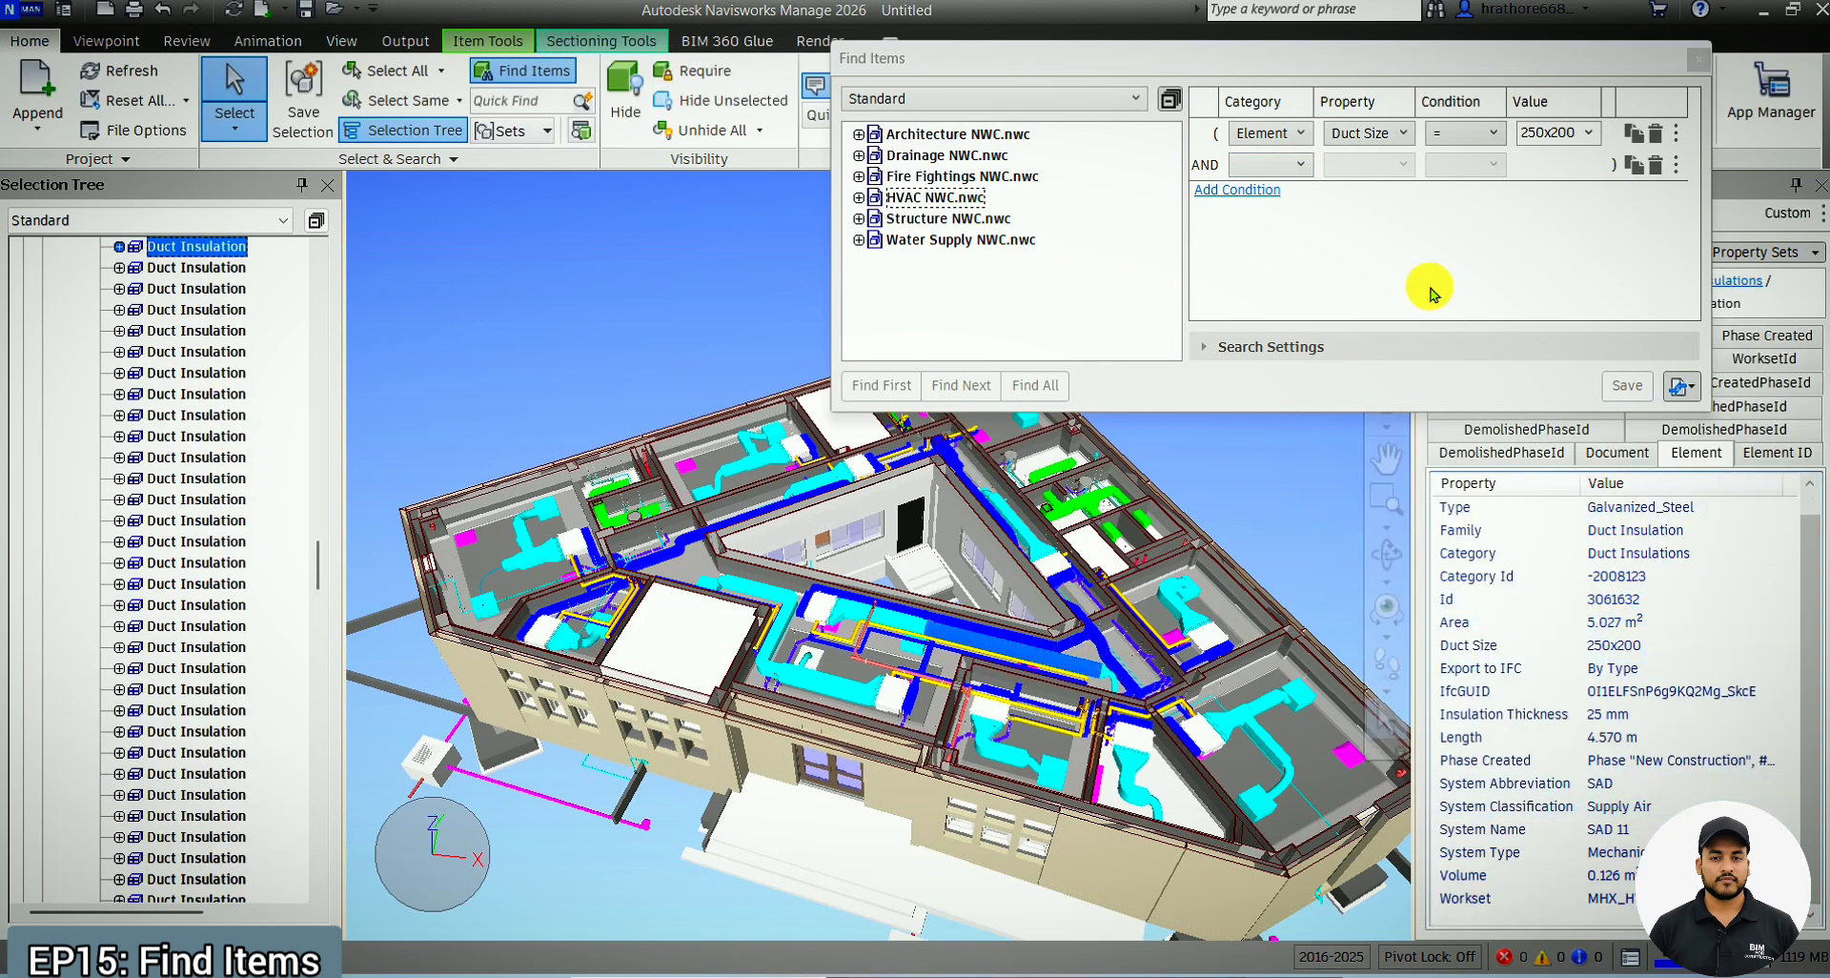
click(1301, 166)
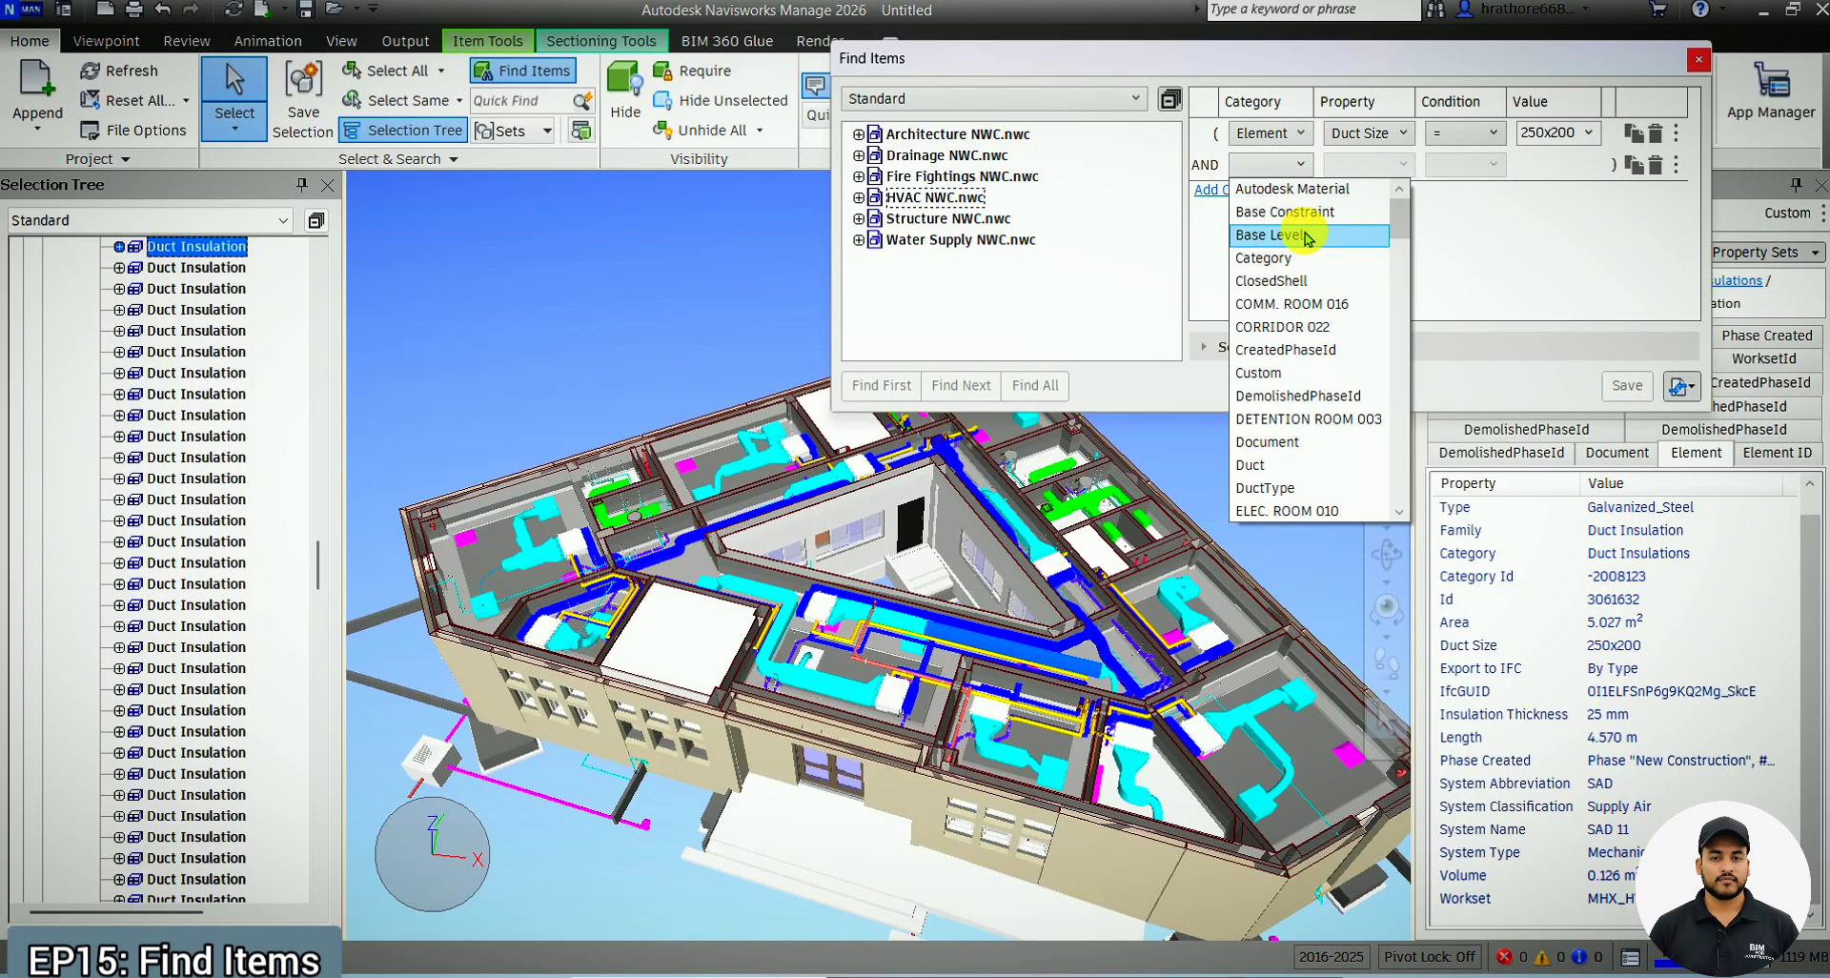
scroll(1306, 400, down, 3)
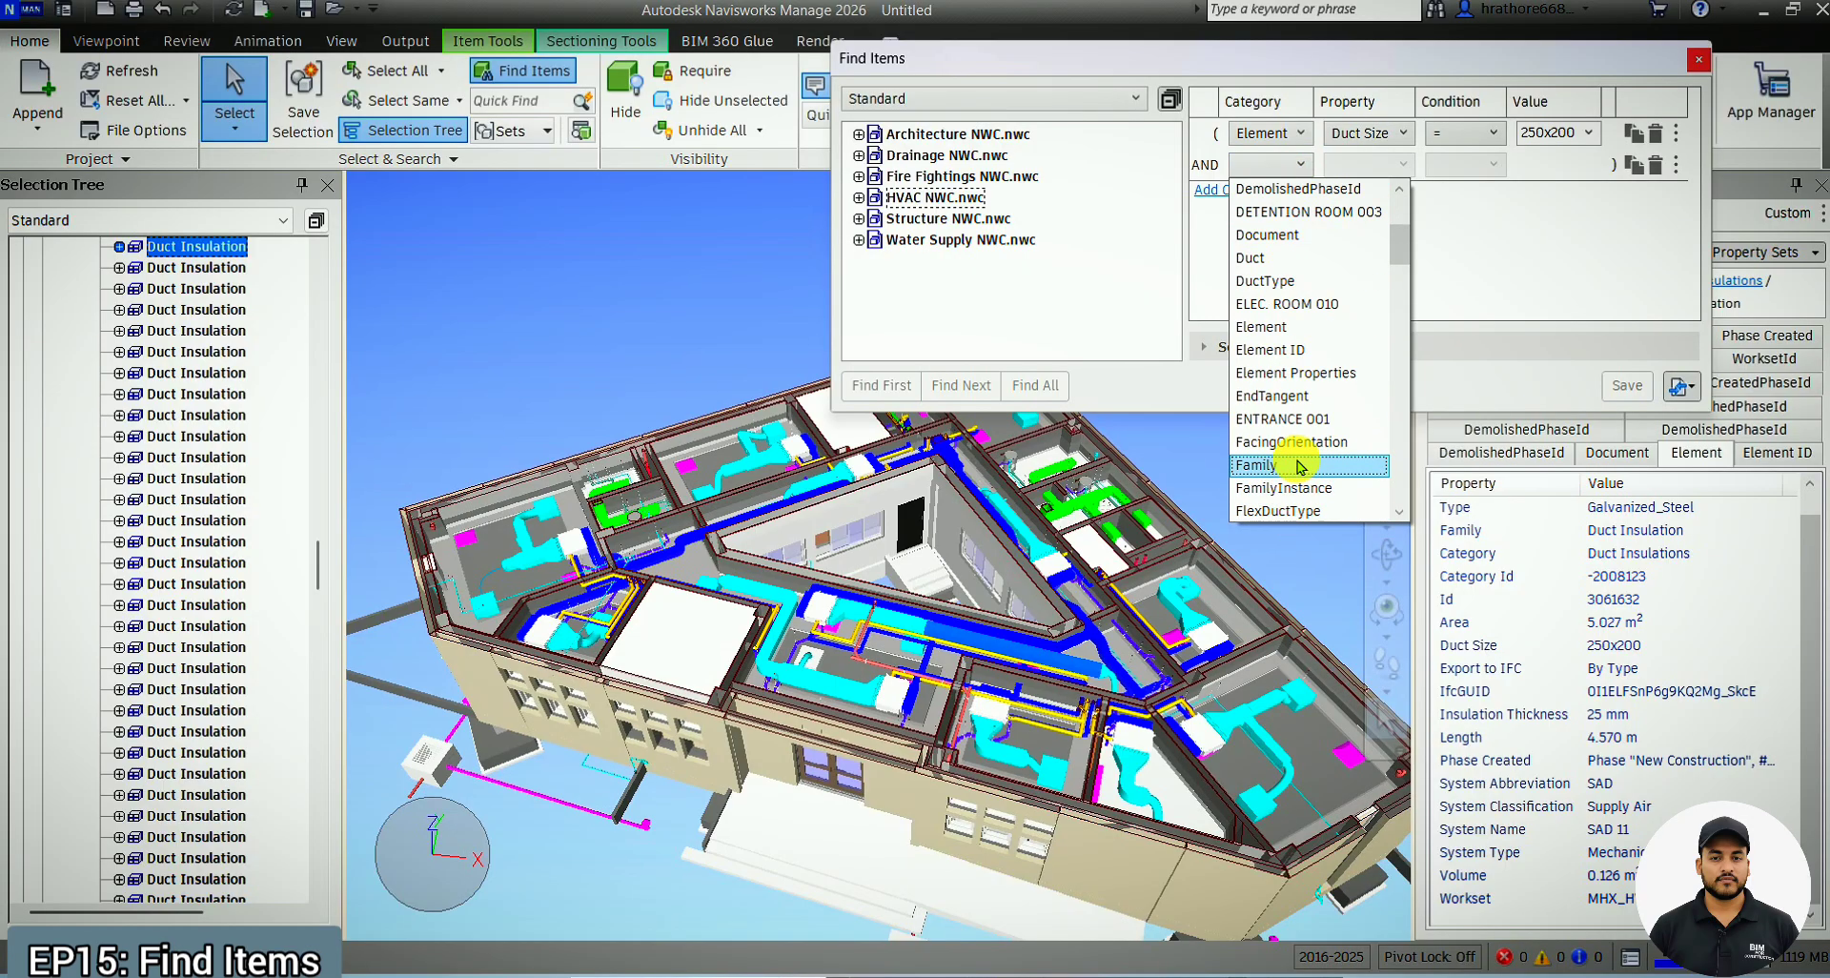
click(1314, 334)
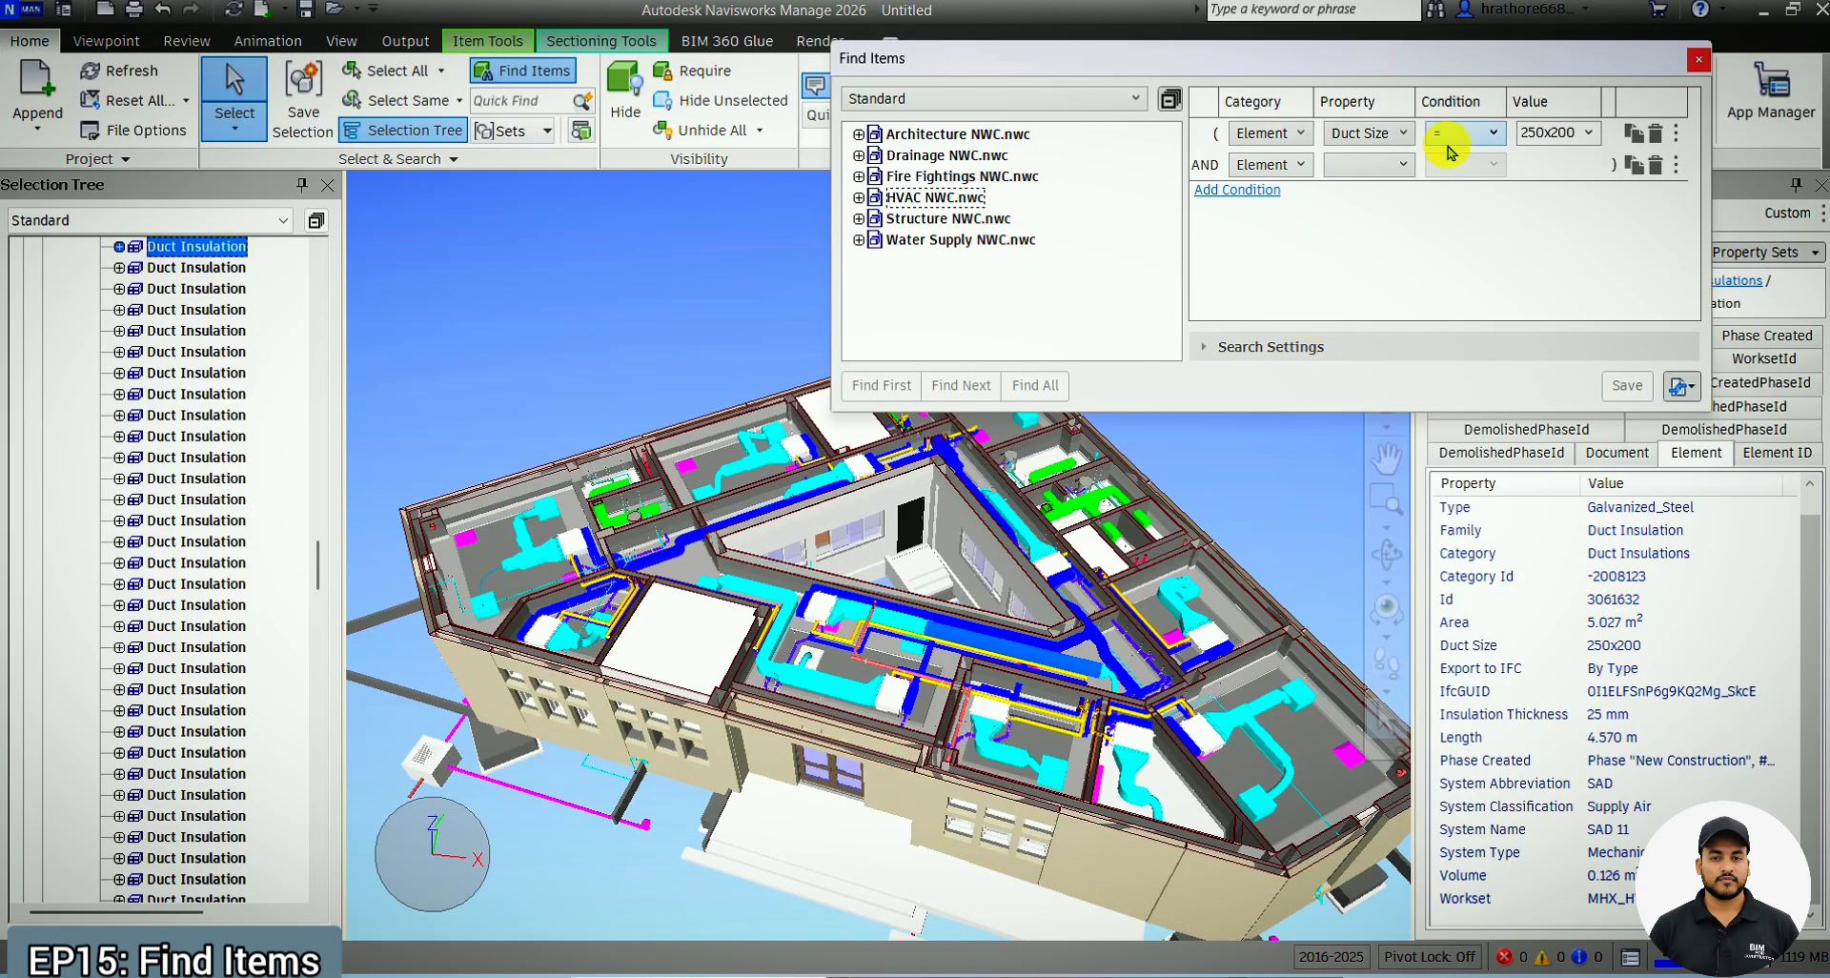
Look through the Element properties offered for the second condition down to the S entries, without choosing one
click(1404, 165)
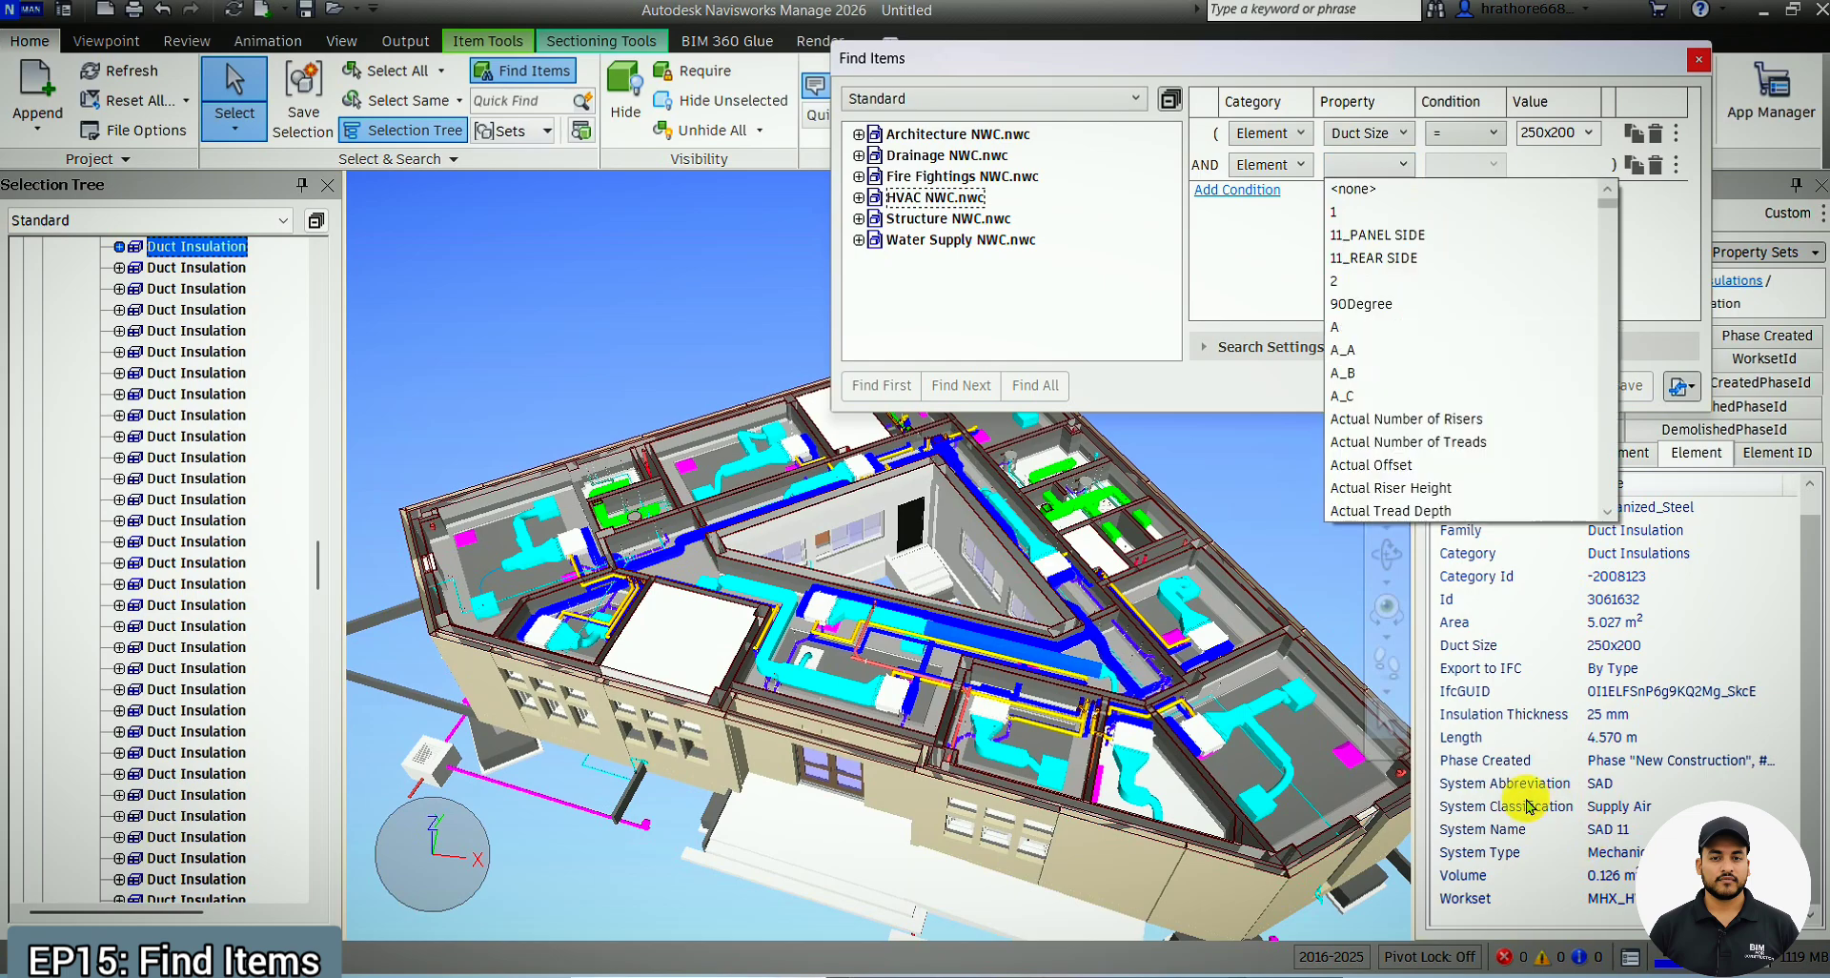
scroll(1461, 442, down, 20)
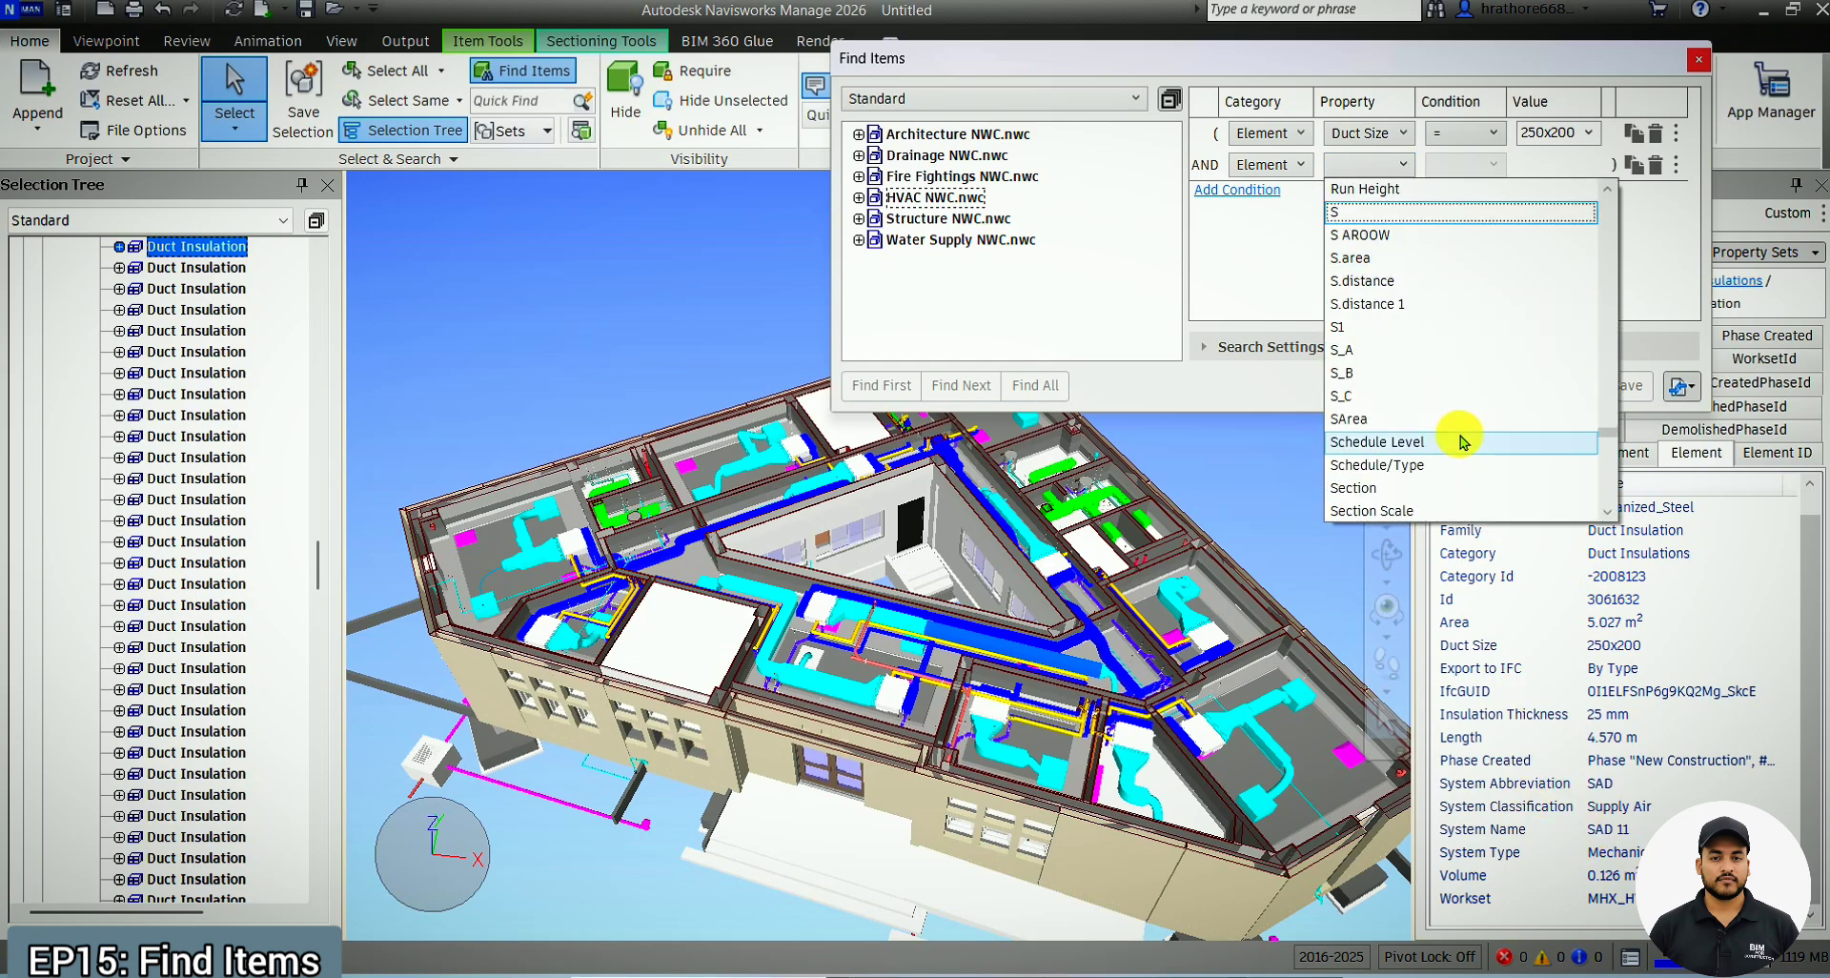
scroll(1461, 442, down, 3)
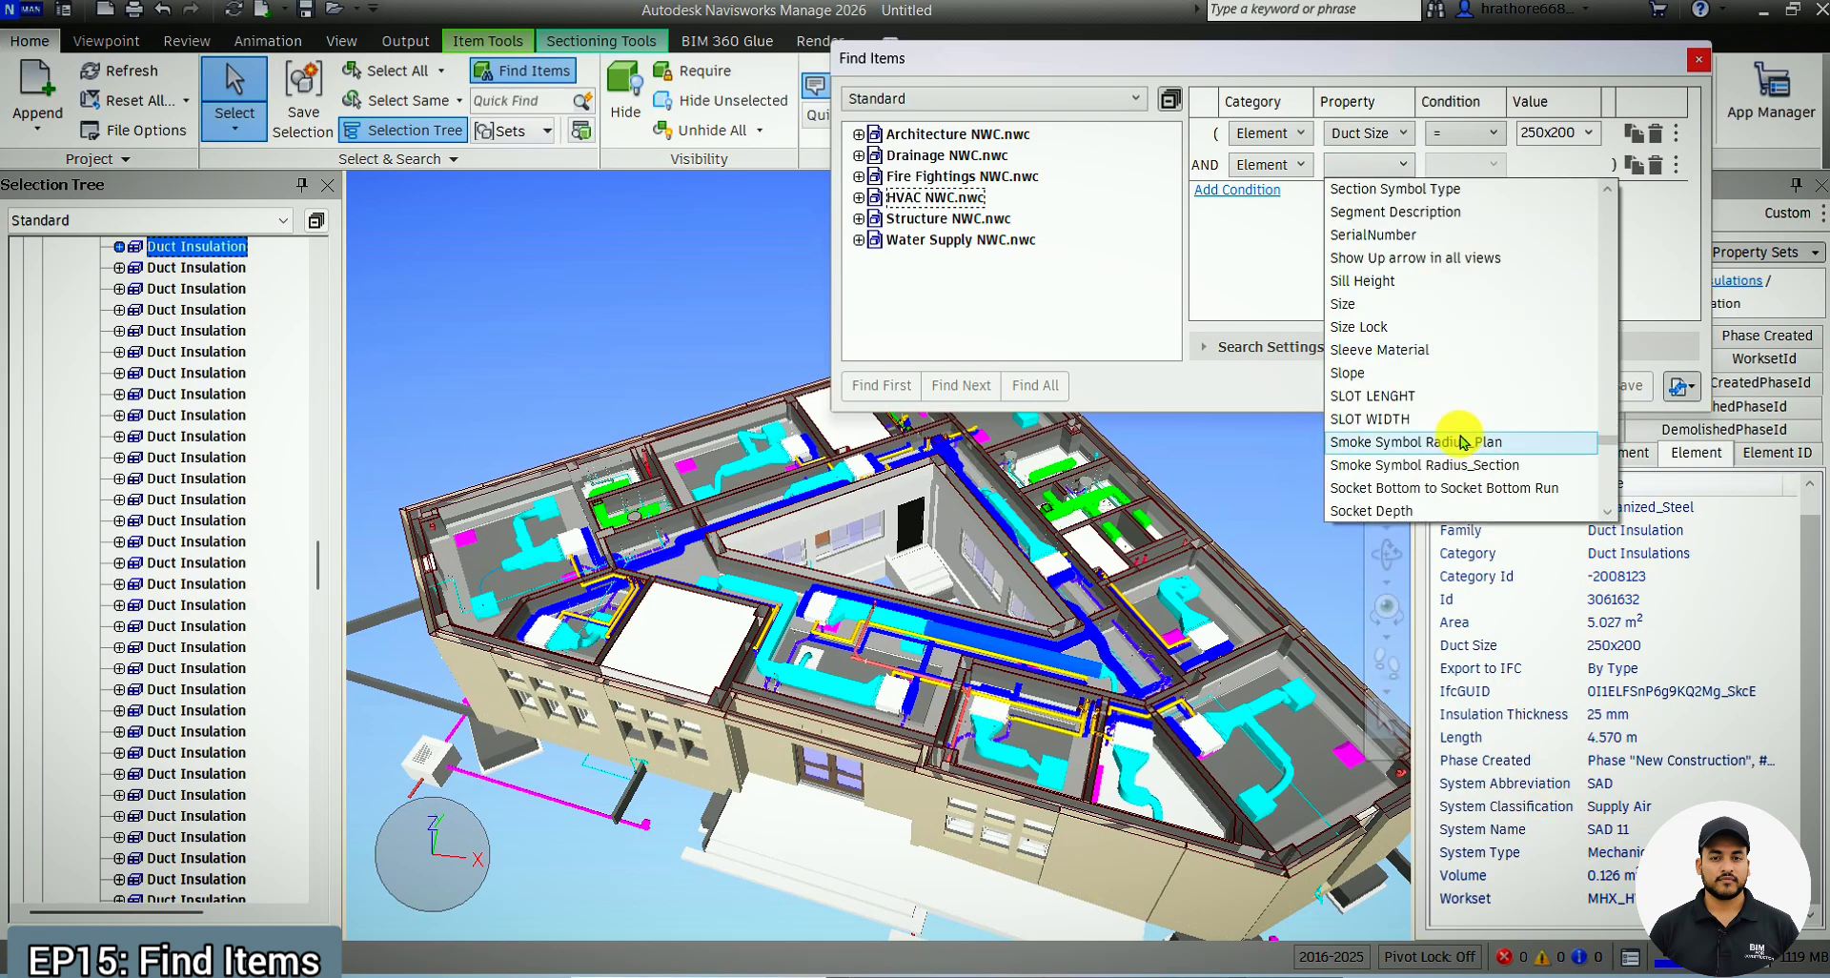
click(1633, 204)
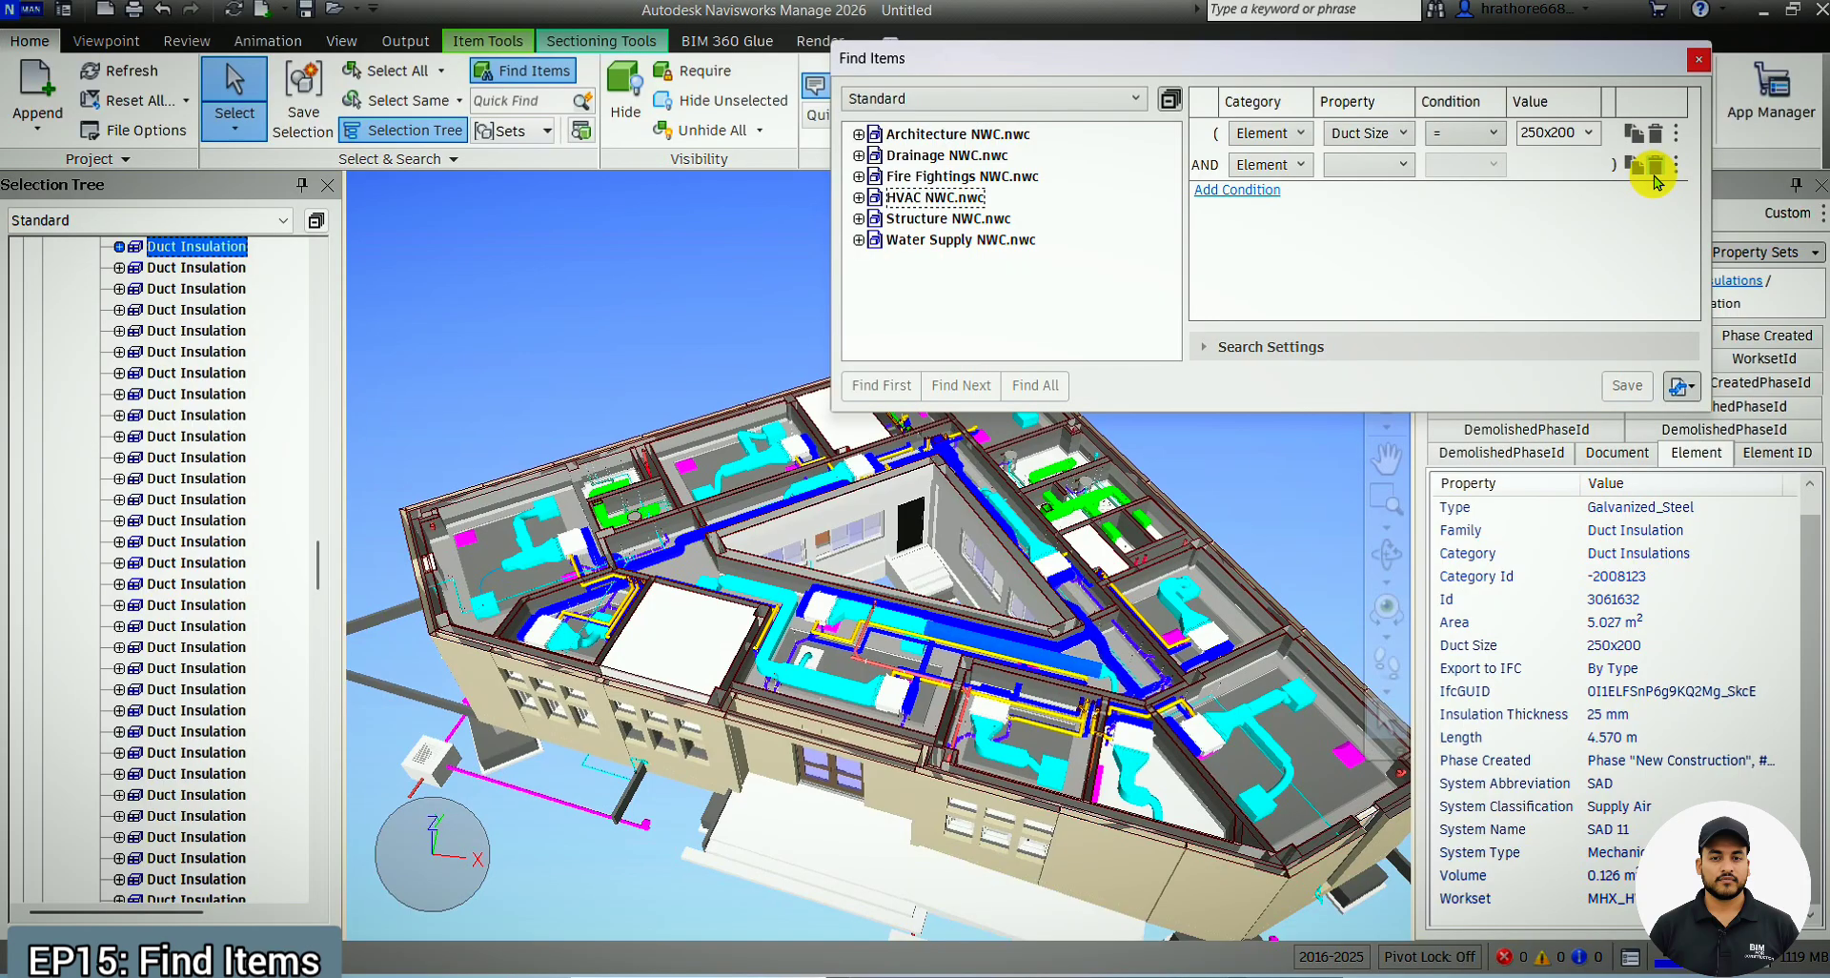
Replace the incomplete second condition with System Classification = Supply Air from the selected duct insulation's Element properties
click(1655, 170)
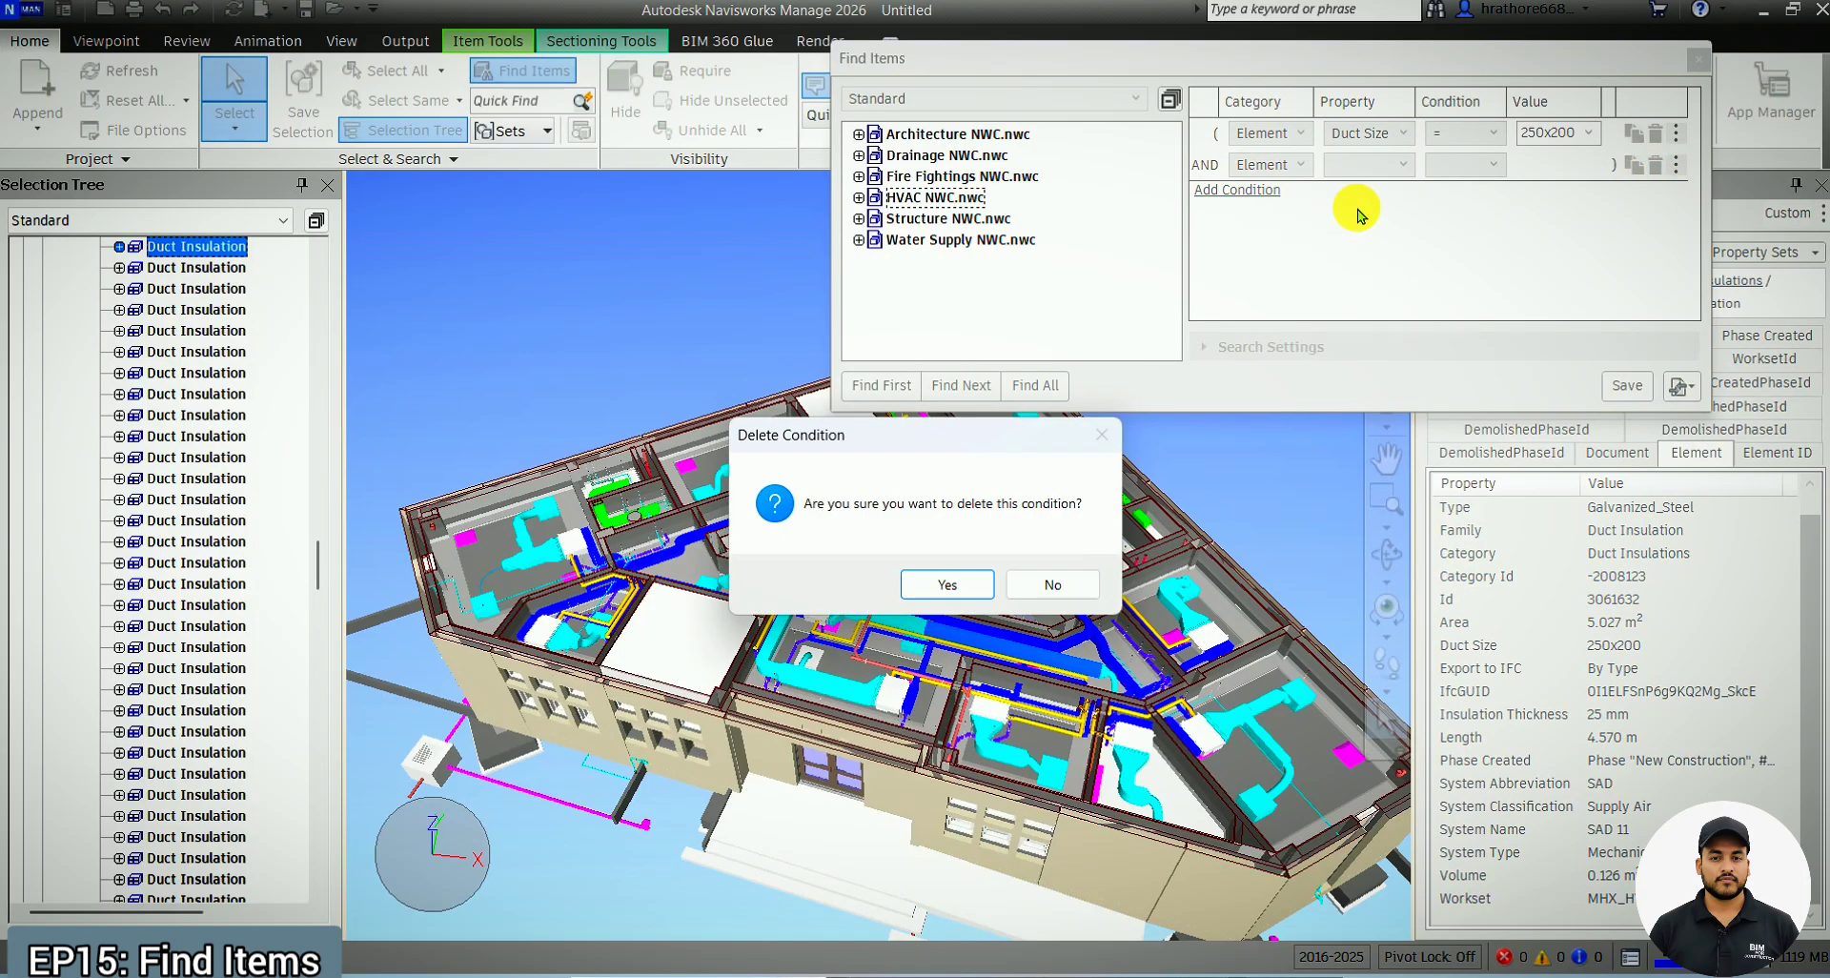
click(949, 586)
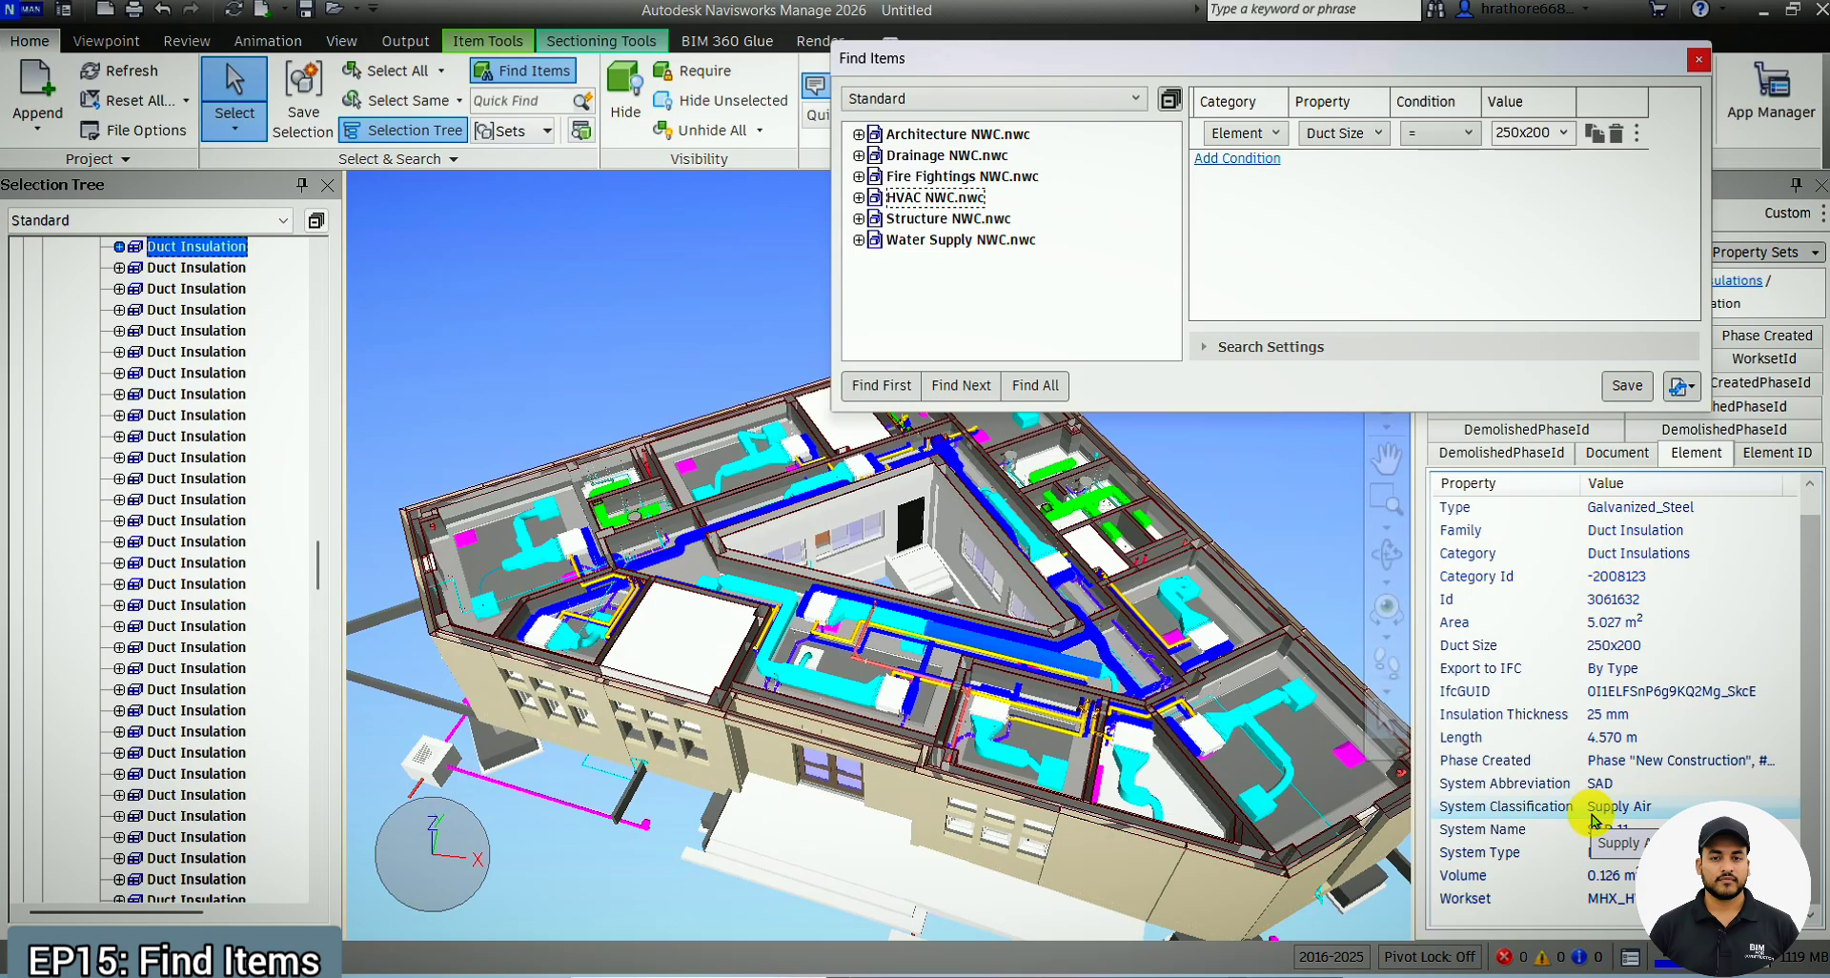
right_click(1650, 817)
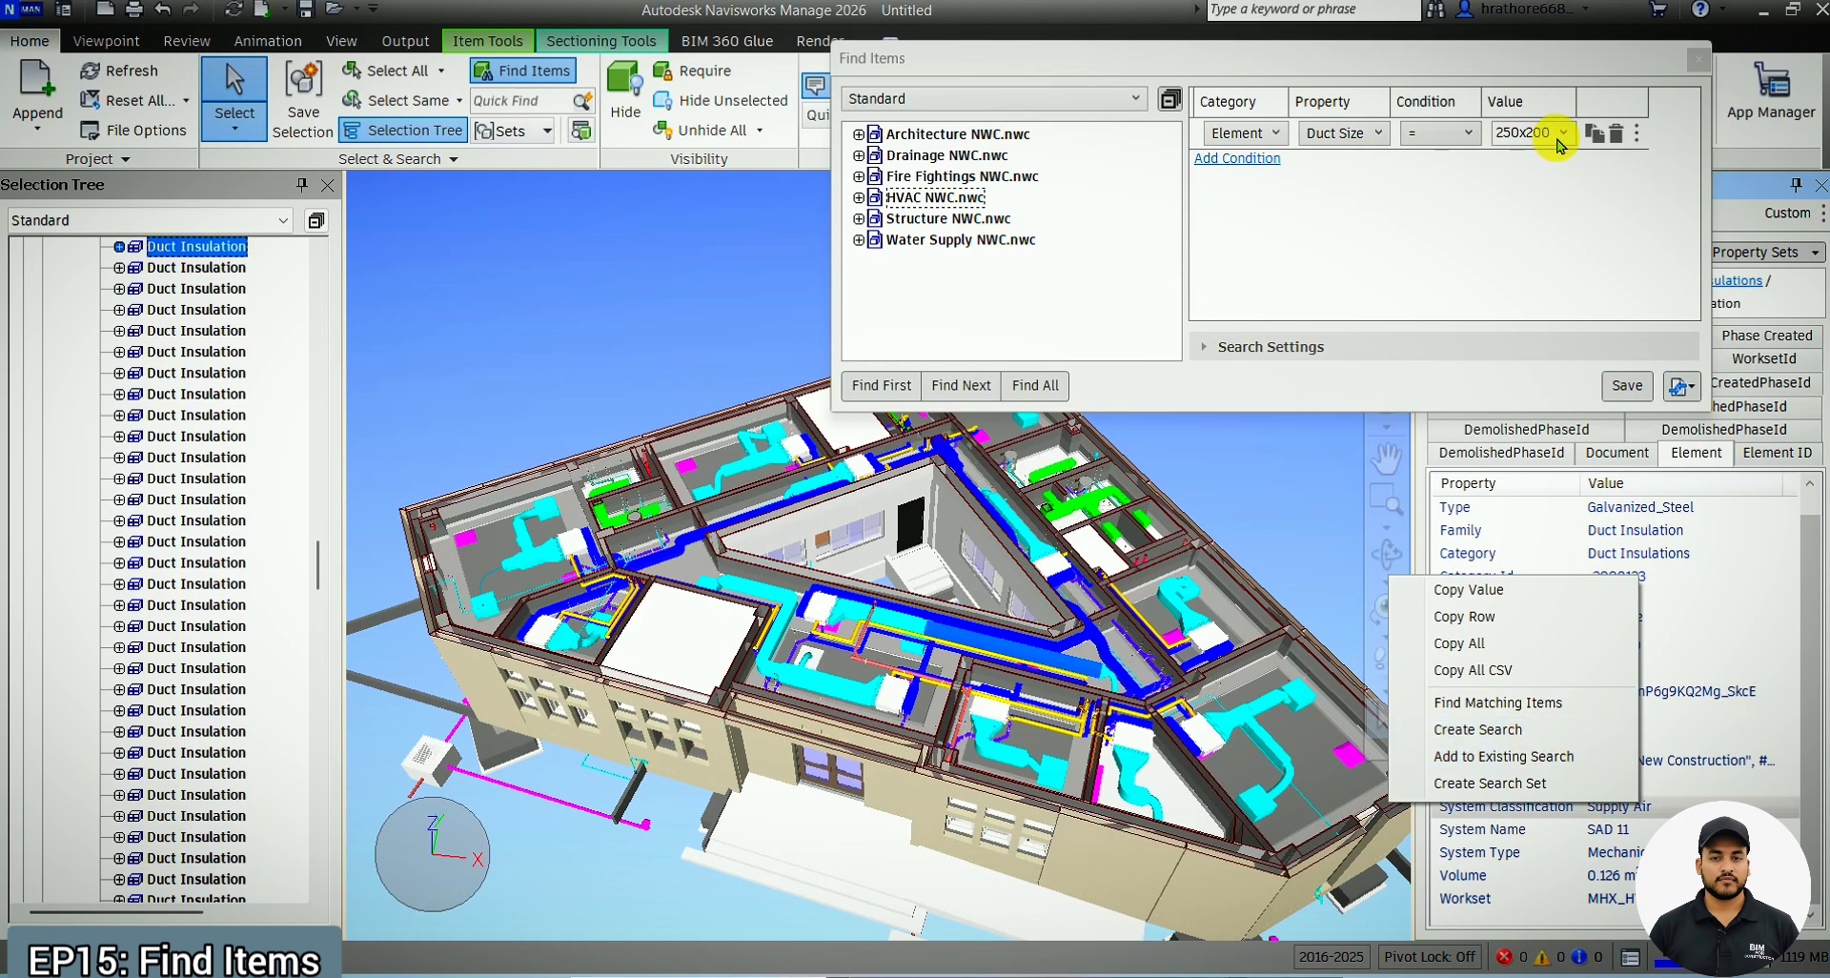
click(1566, 757)
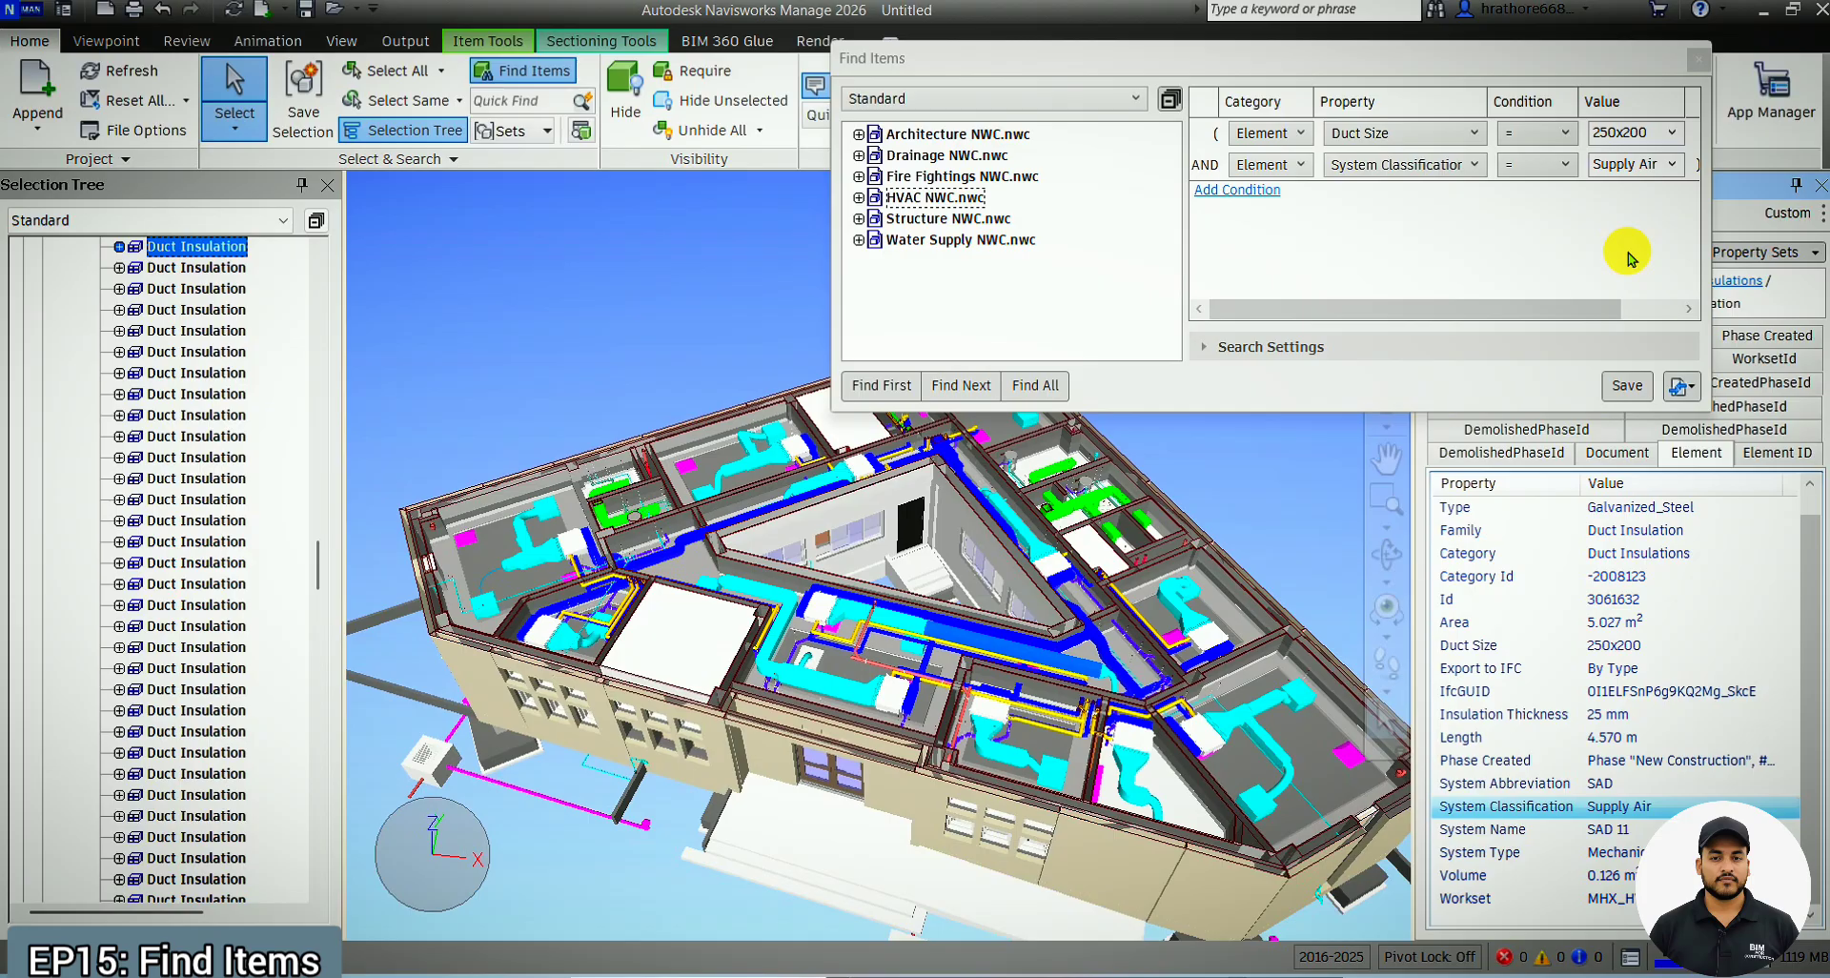
Find all items matching both conditions and widen Find Items to show the second condition's full row and options
click(1034, 386)
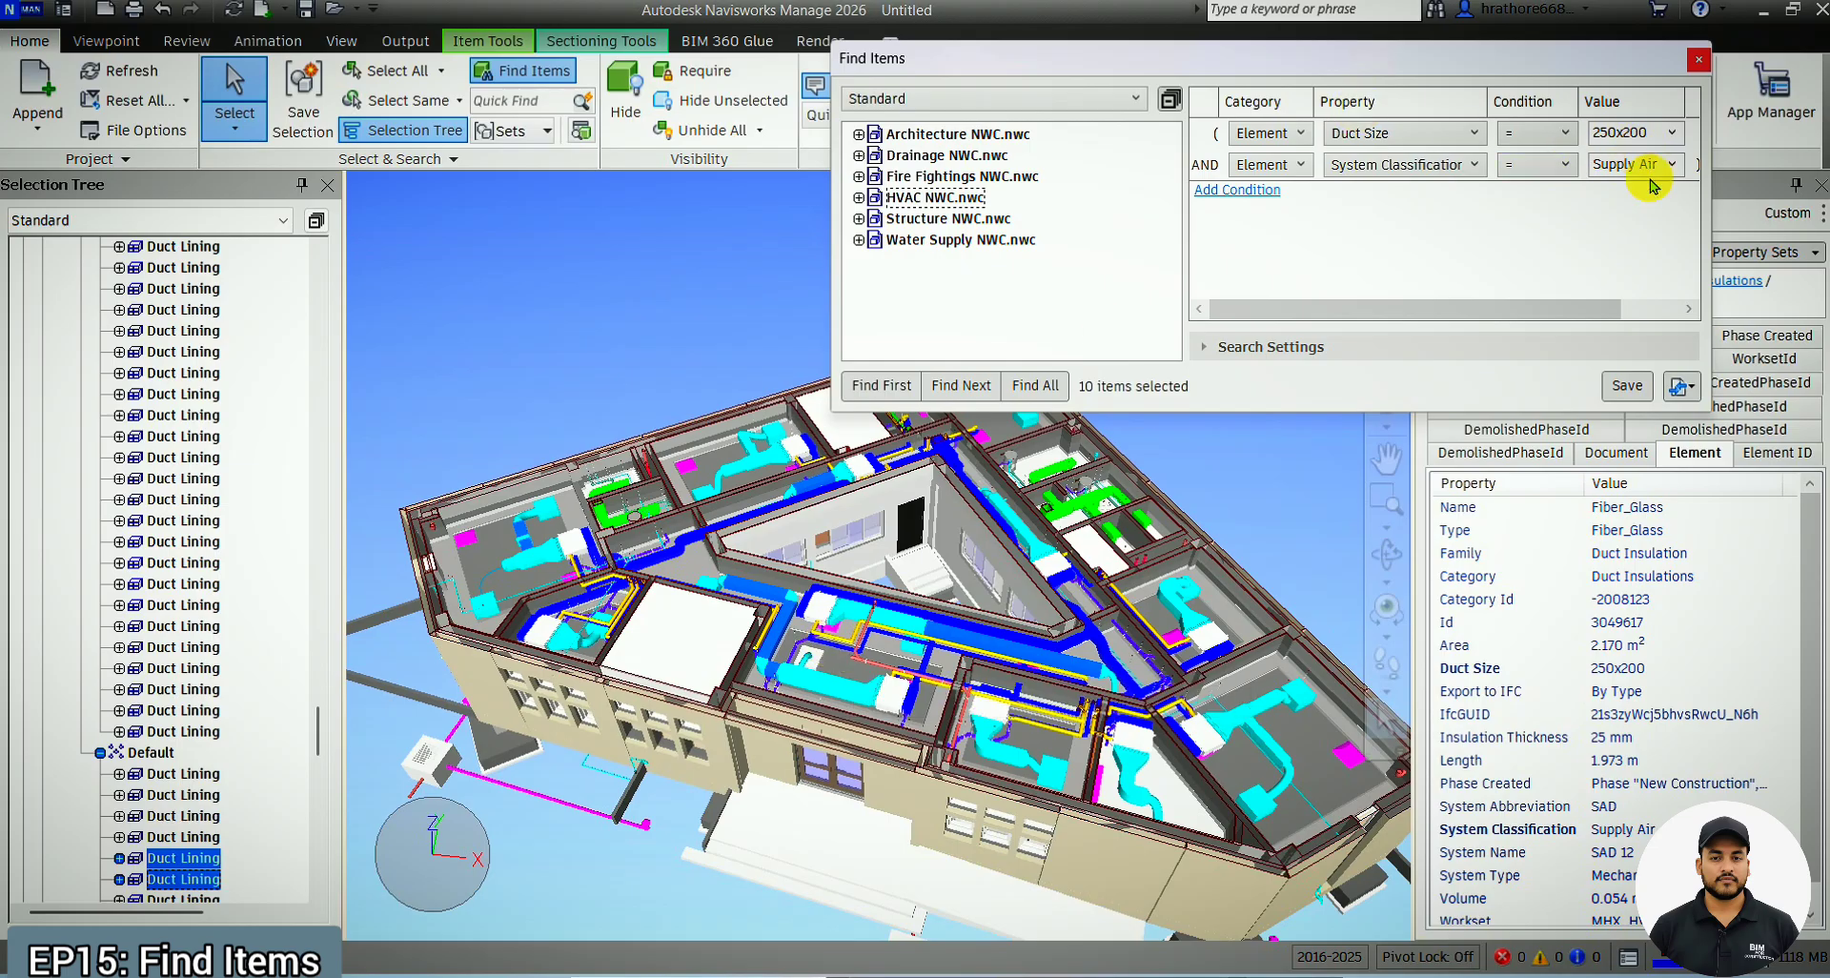
drag(1617, 73, 1340, 82)
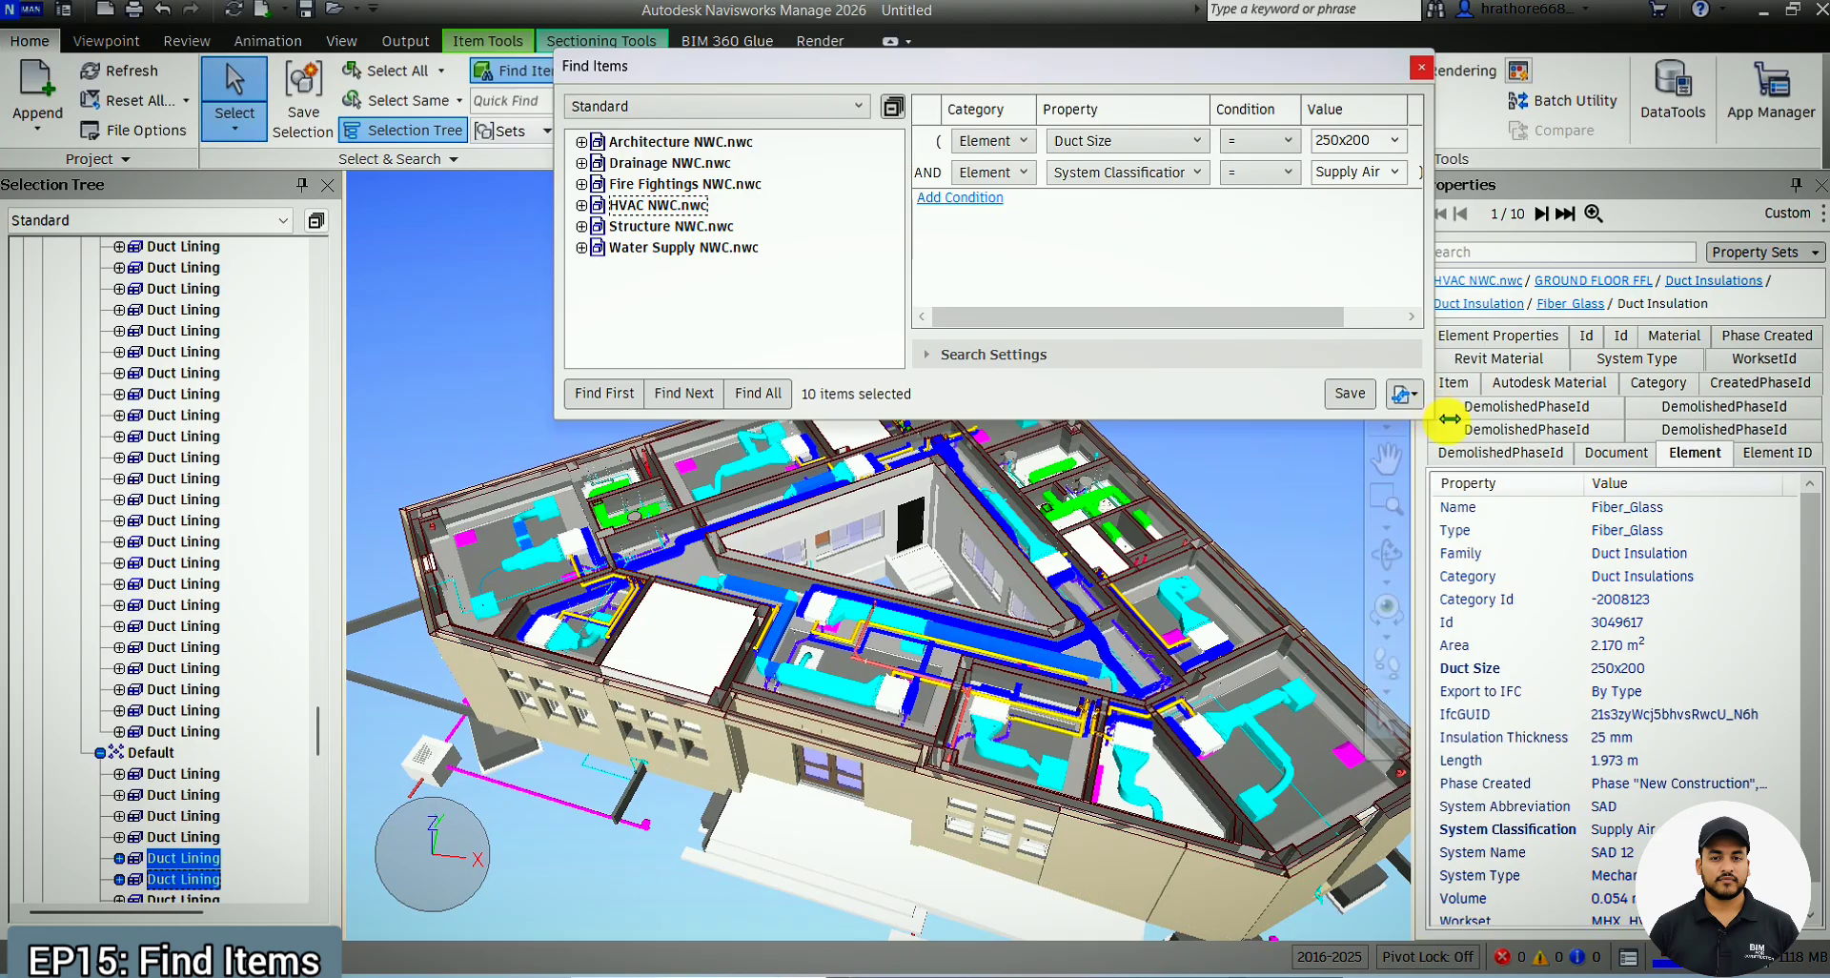
drag(1450, 418, 1641, 571)
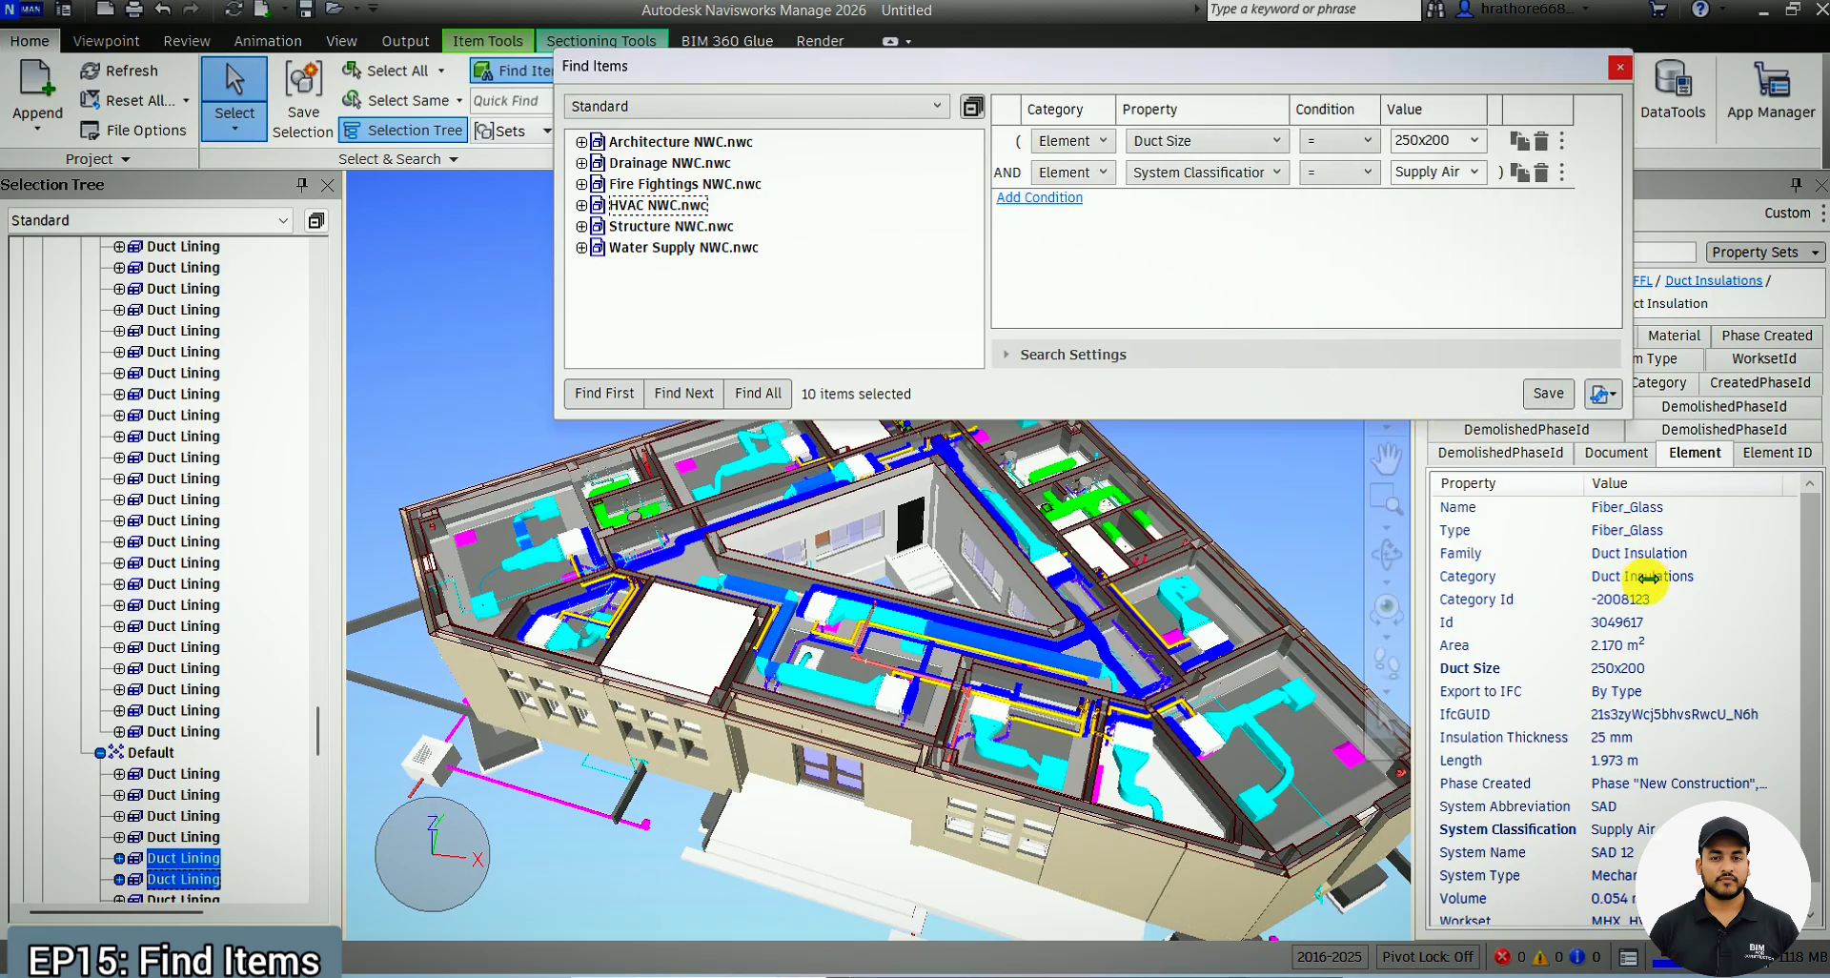
click(1564, 172)
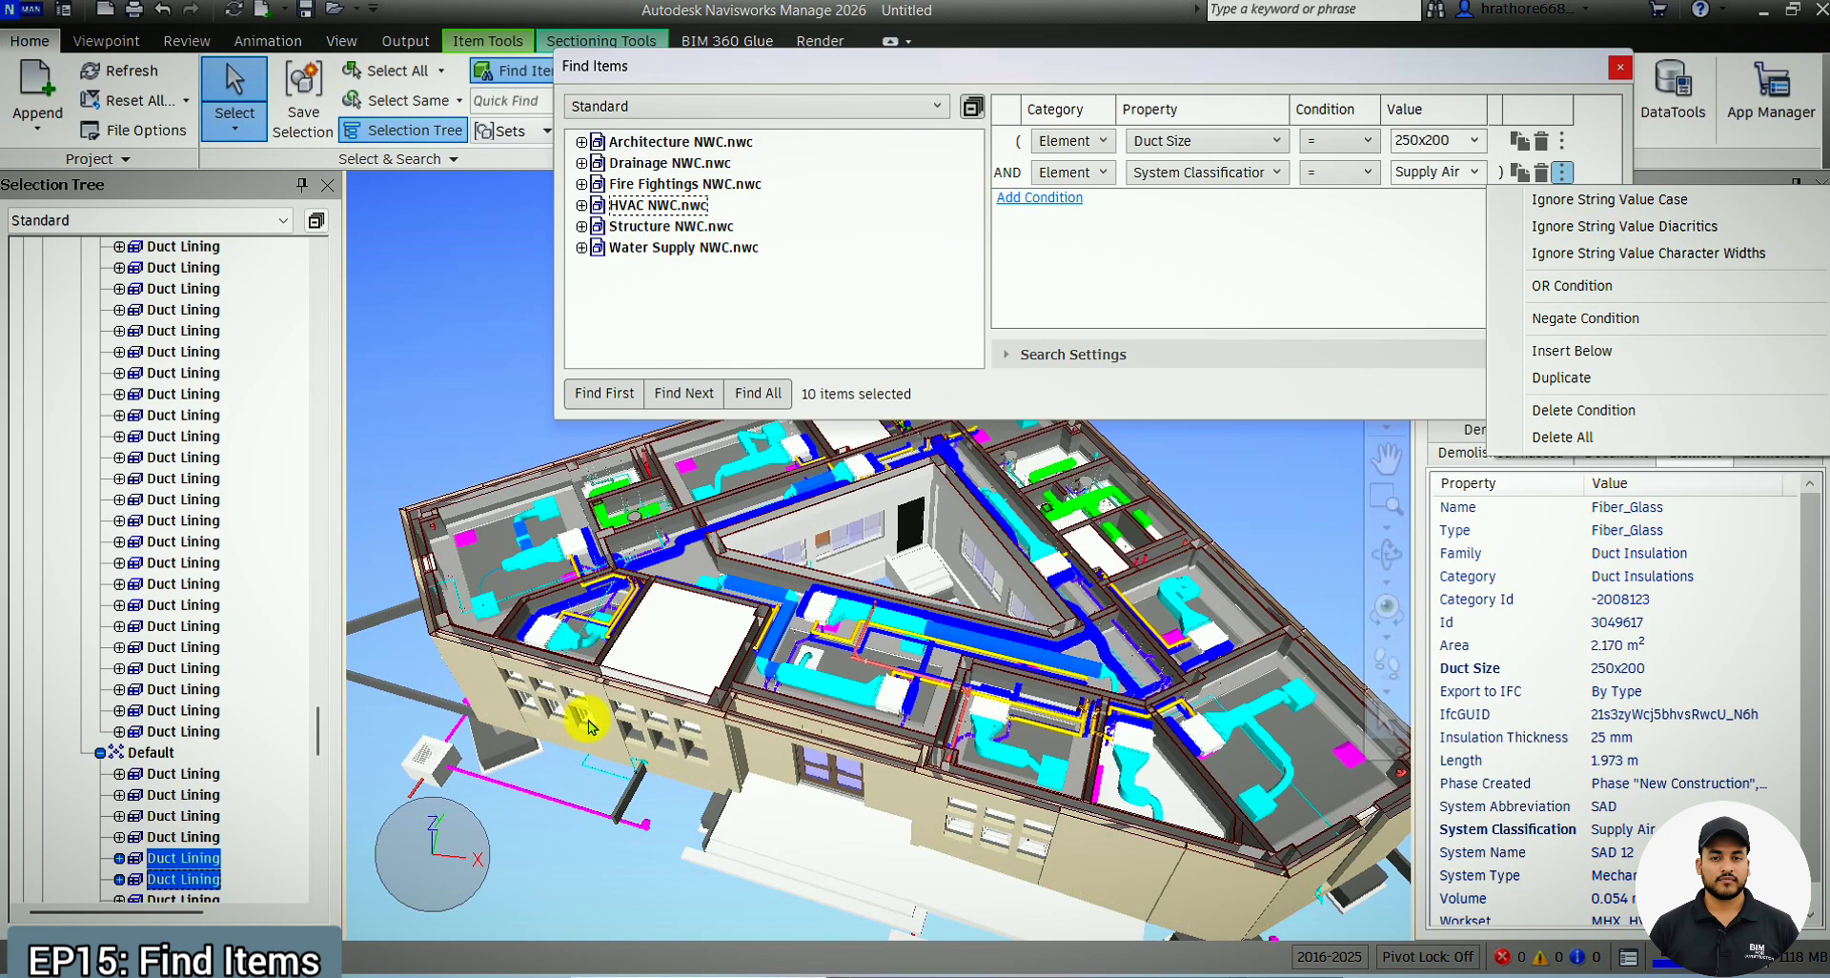
click(1241, 283)
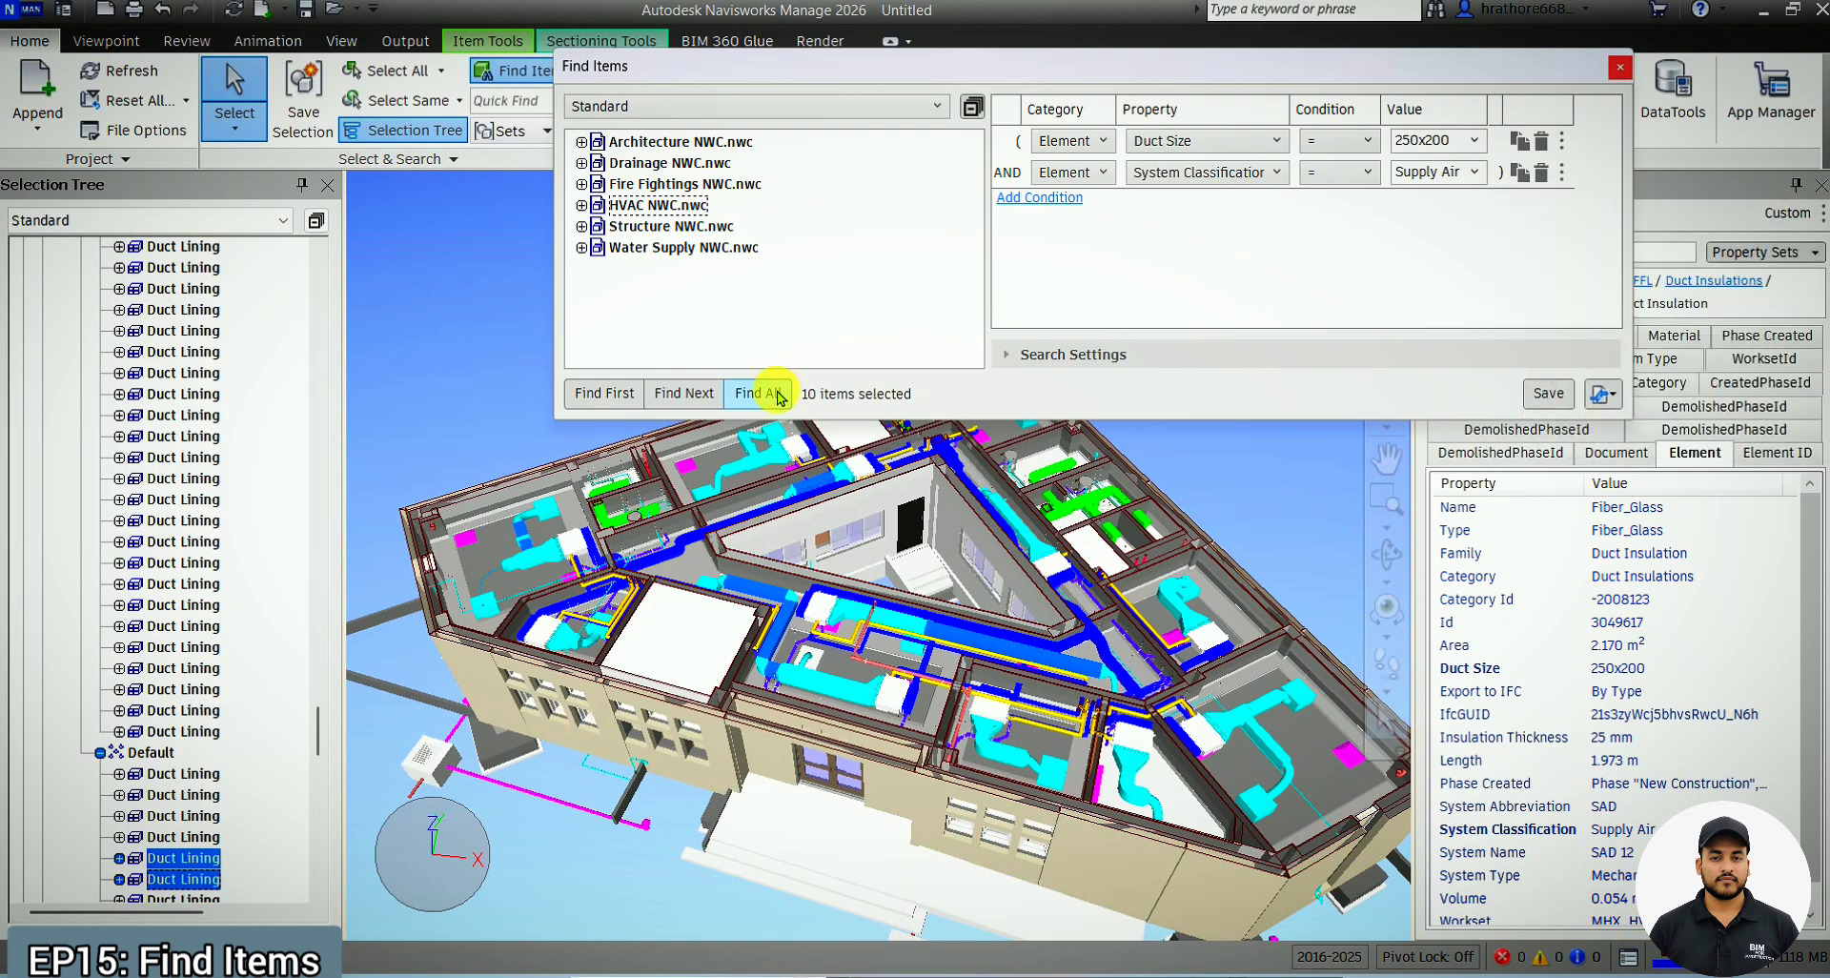
Isolate the found 250x200 Supply Air items by hiding everything unselected, and clear the selection
right_click(180, 863)
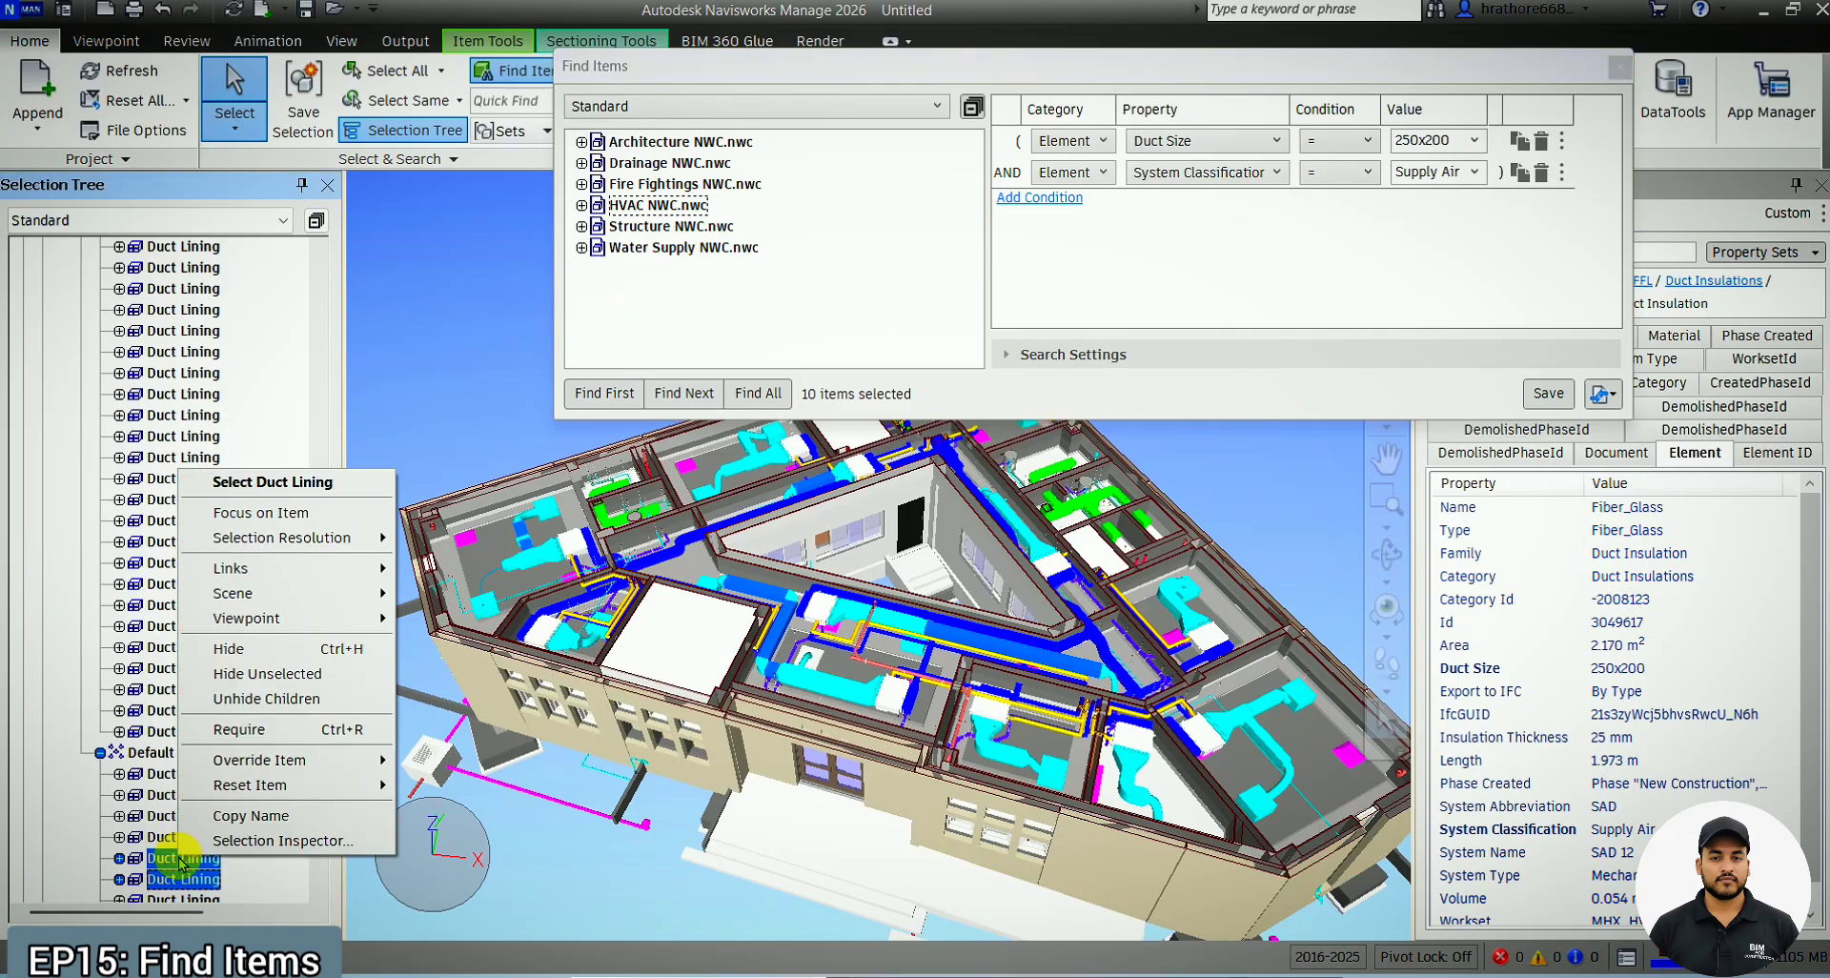
click(290, 688)
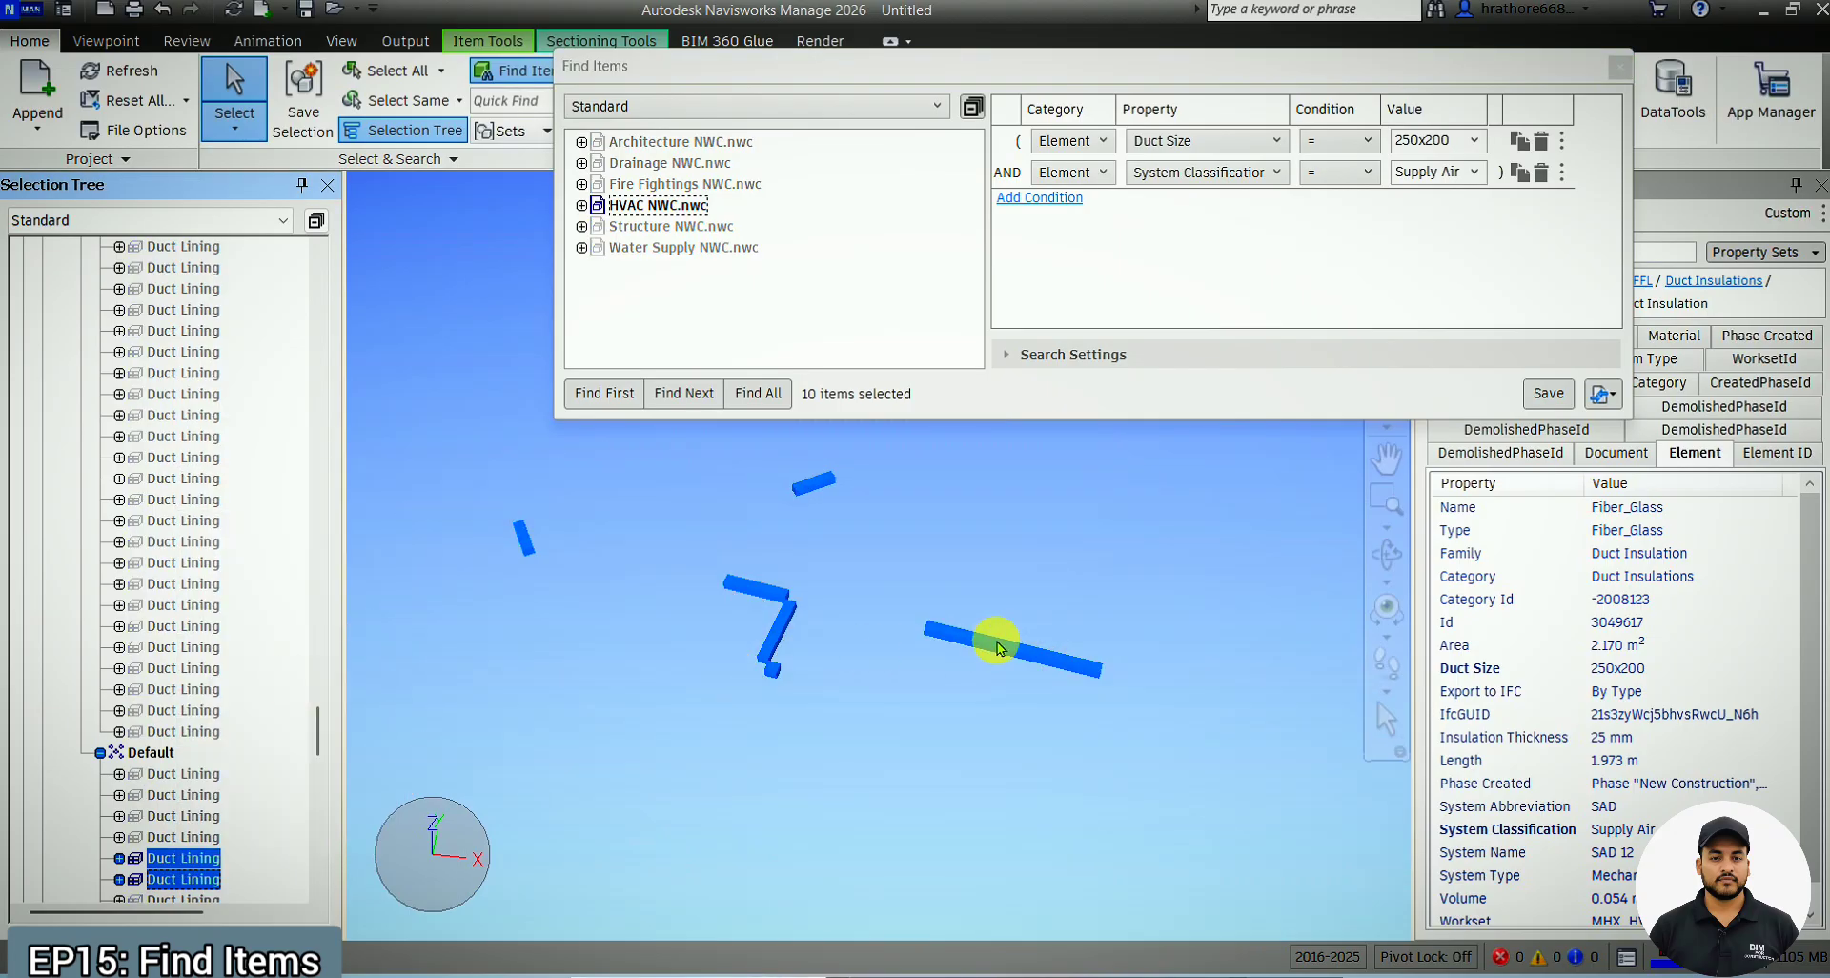
click(1125, 572)
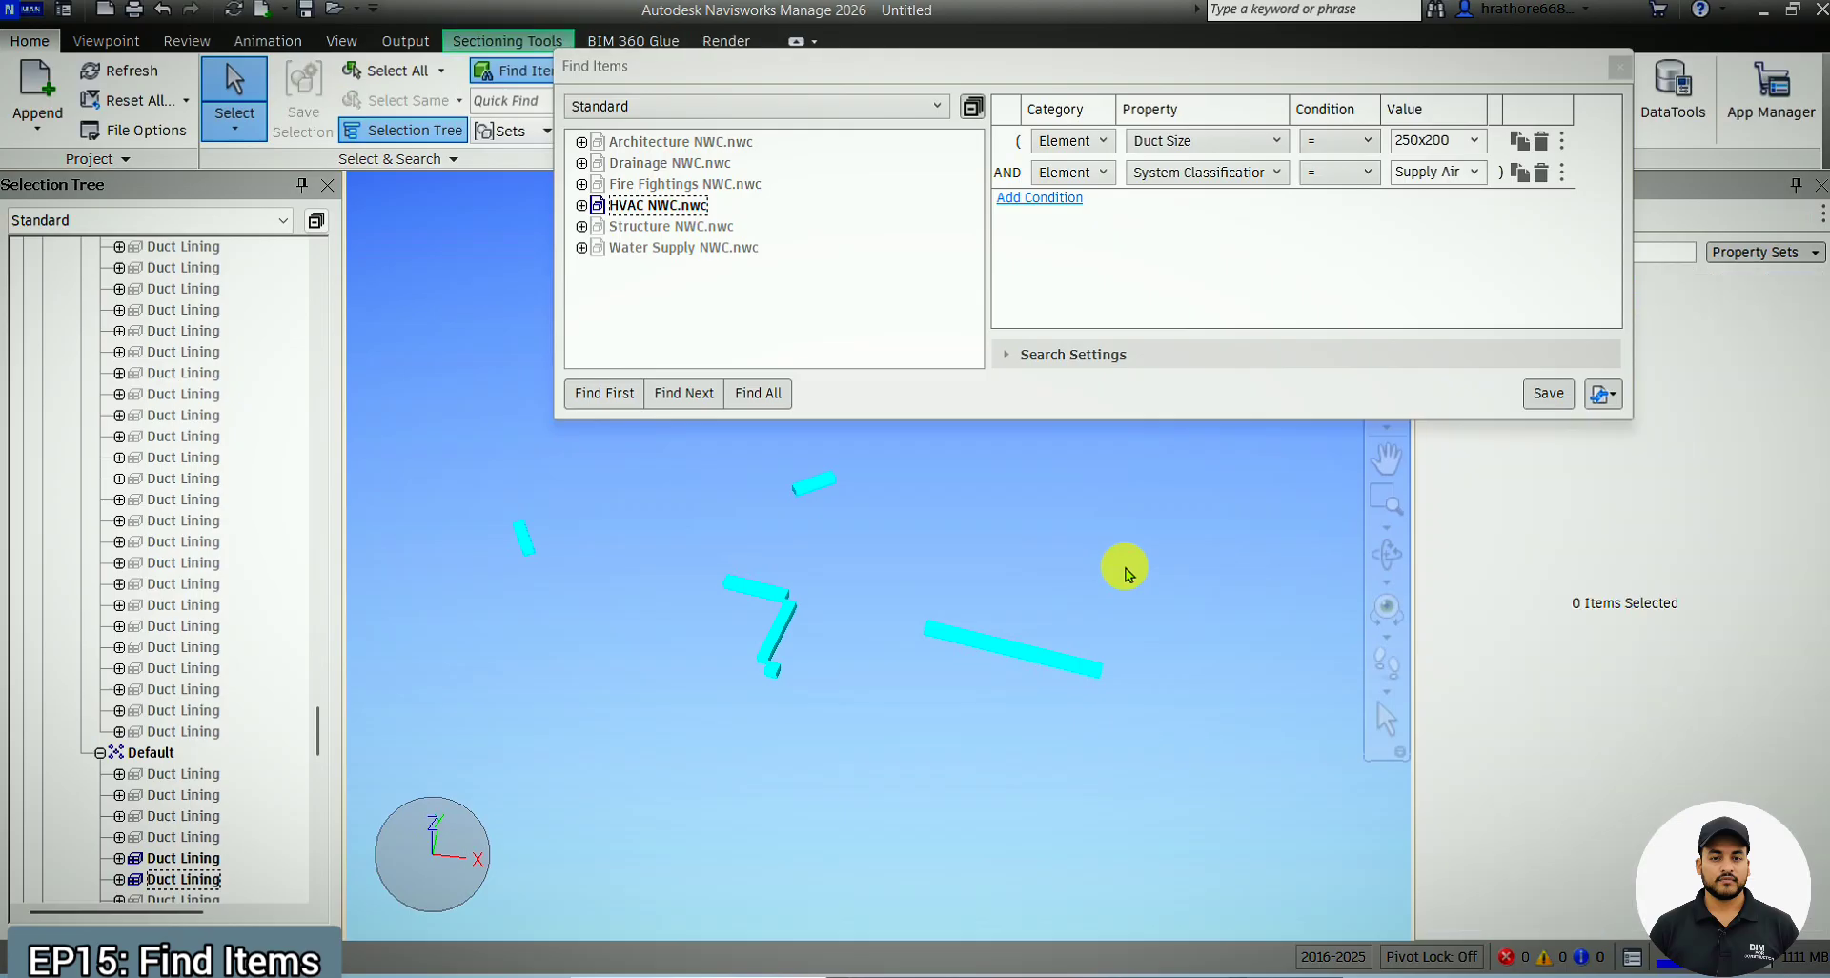
scroll(1125, 568, down, 3)
scroll(1050, 511, up, 3)
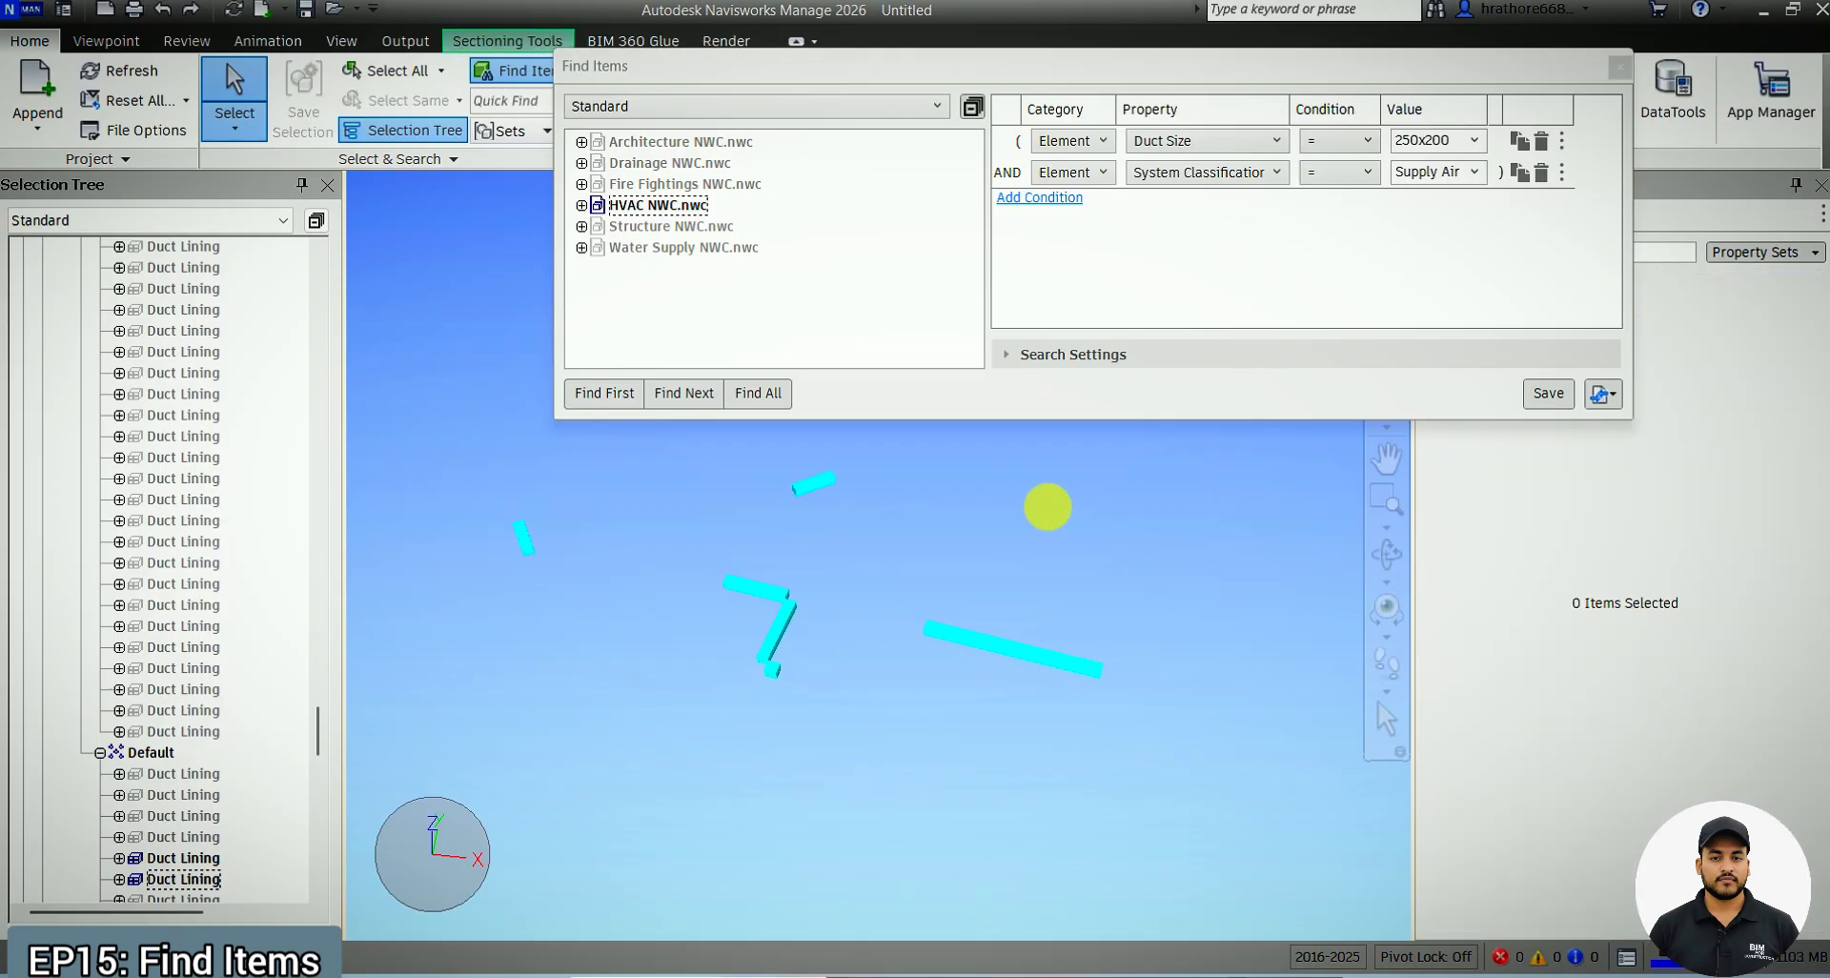
Undo the isolation to bring the whole building model back into view
key(ctrl+z)
key(ctrl+z)
key(ctrl+z)
scroll(892, 813, down, 2)
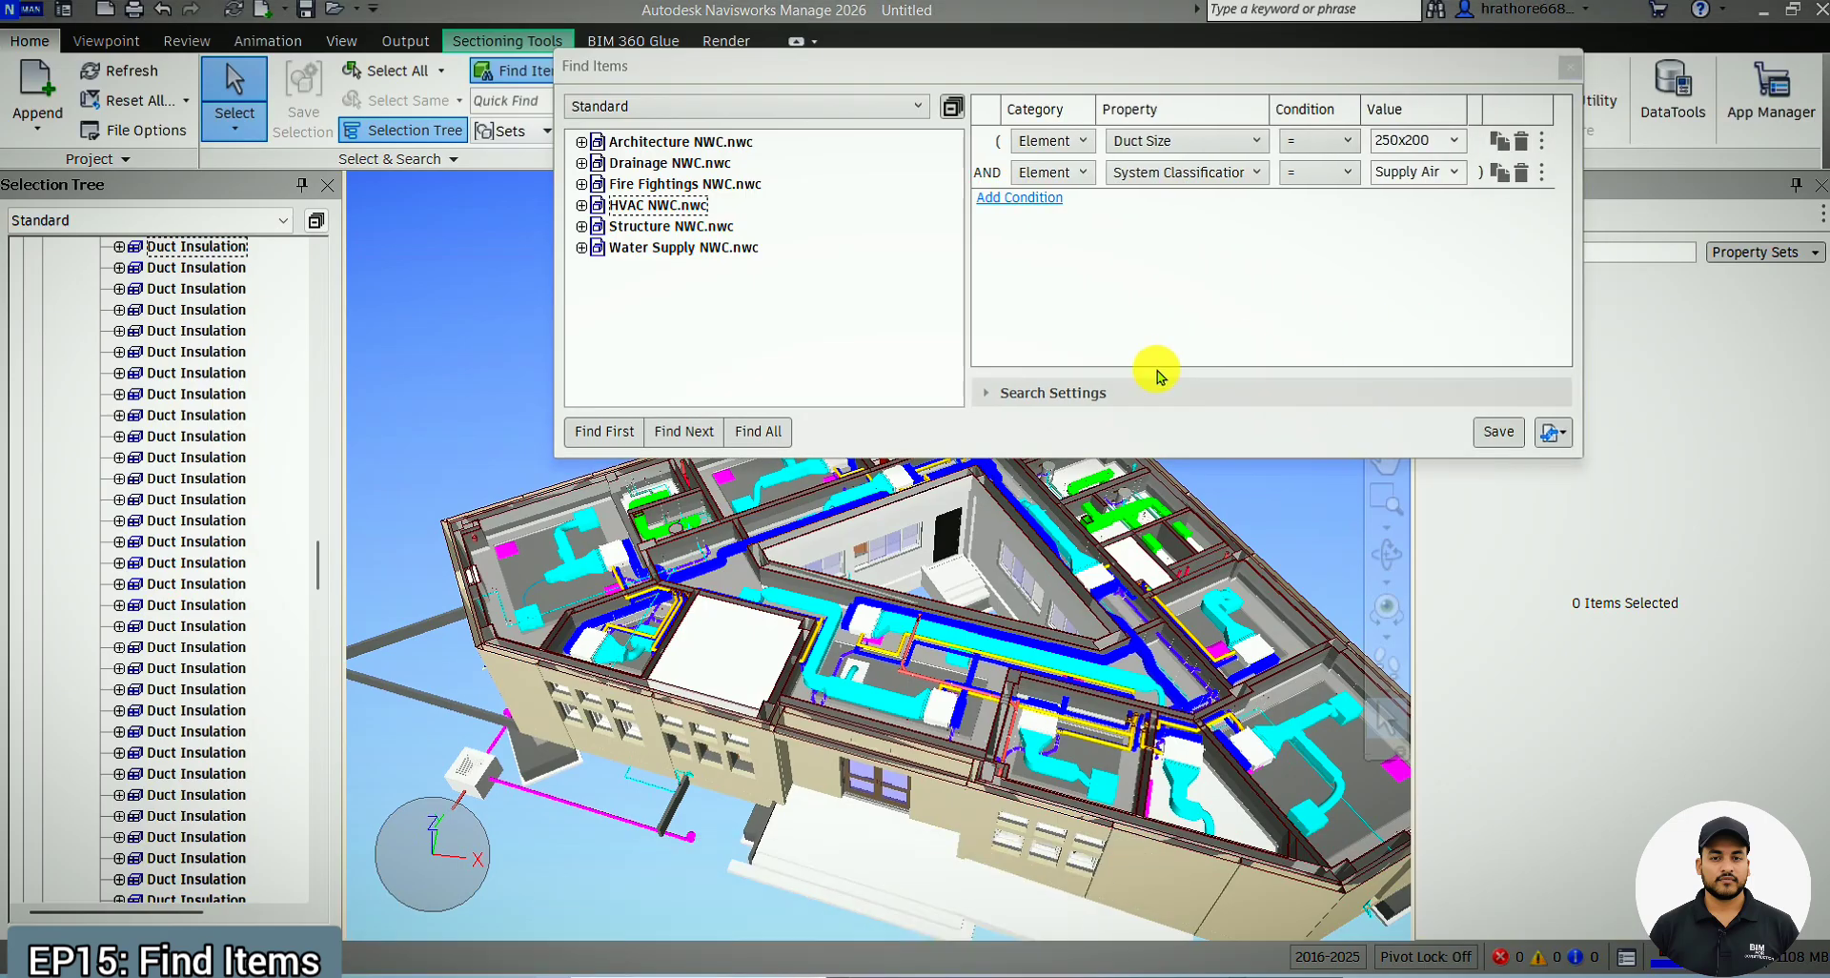
Expand the search settings in Find Items and read their explanations on the Search Filter Settings page of the Navisworks Presentation PDF
click(987, 394)
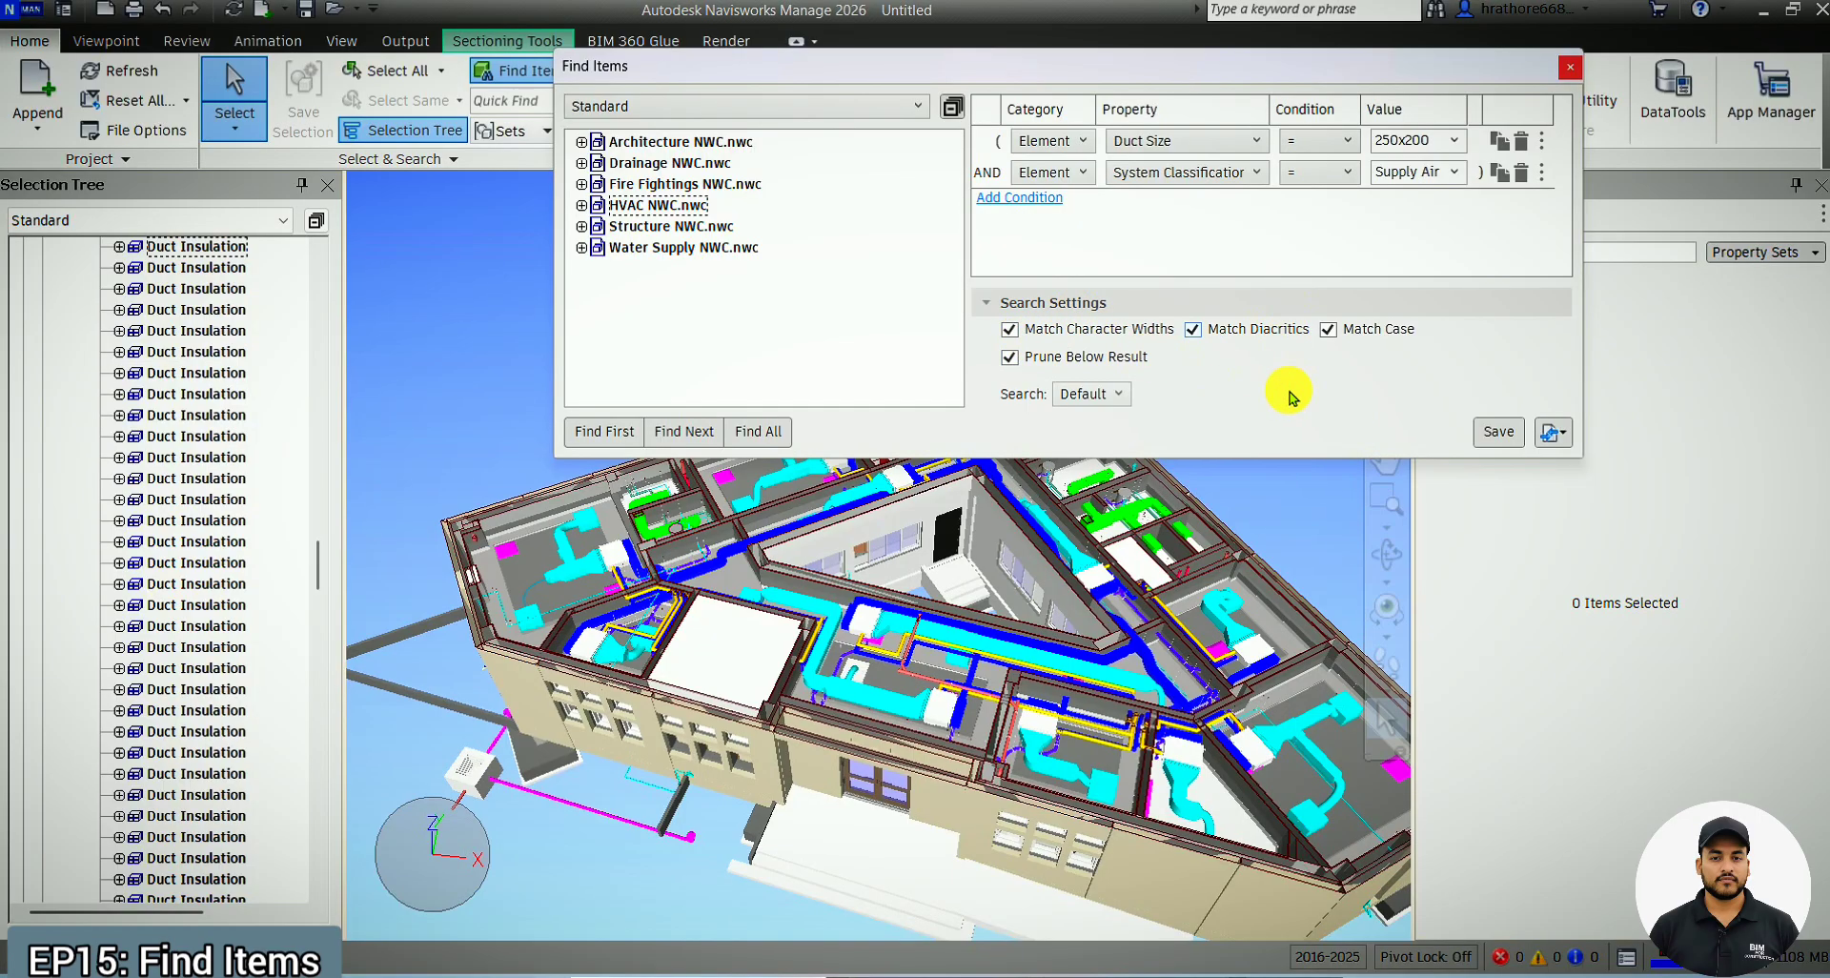
key(alt+Tab)
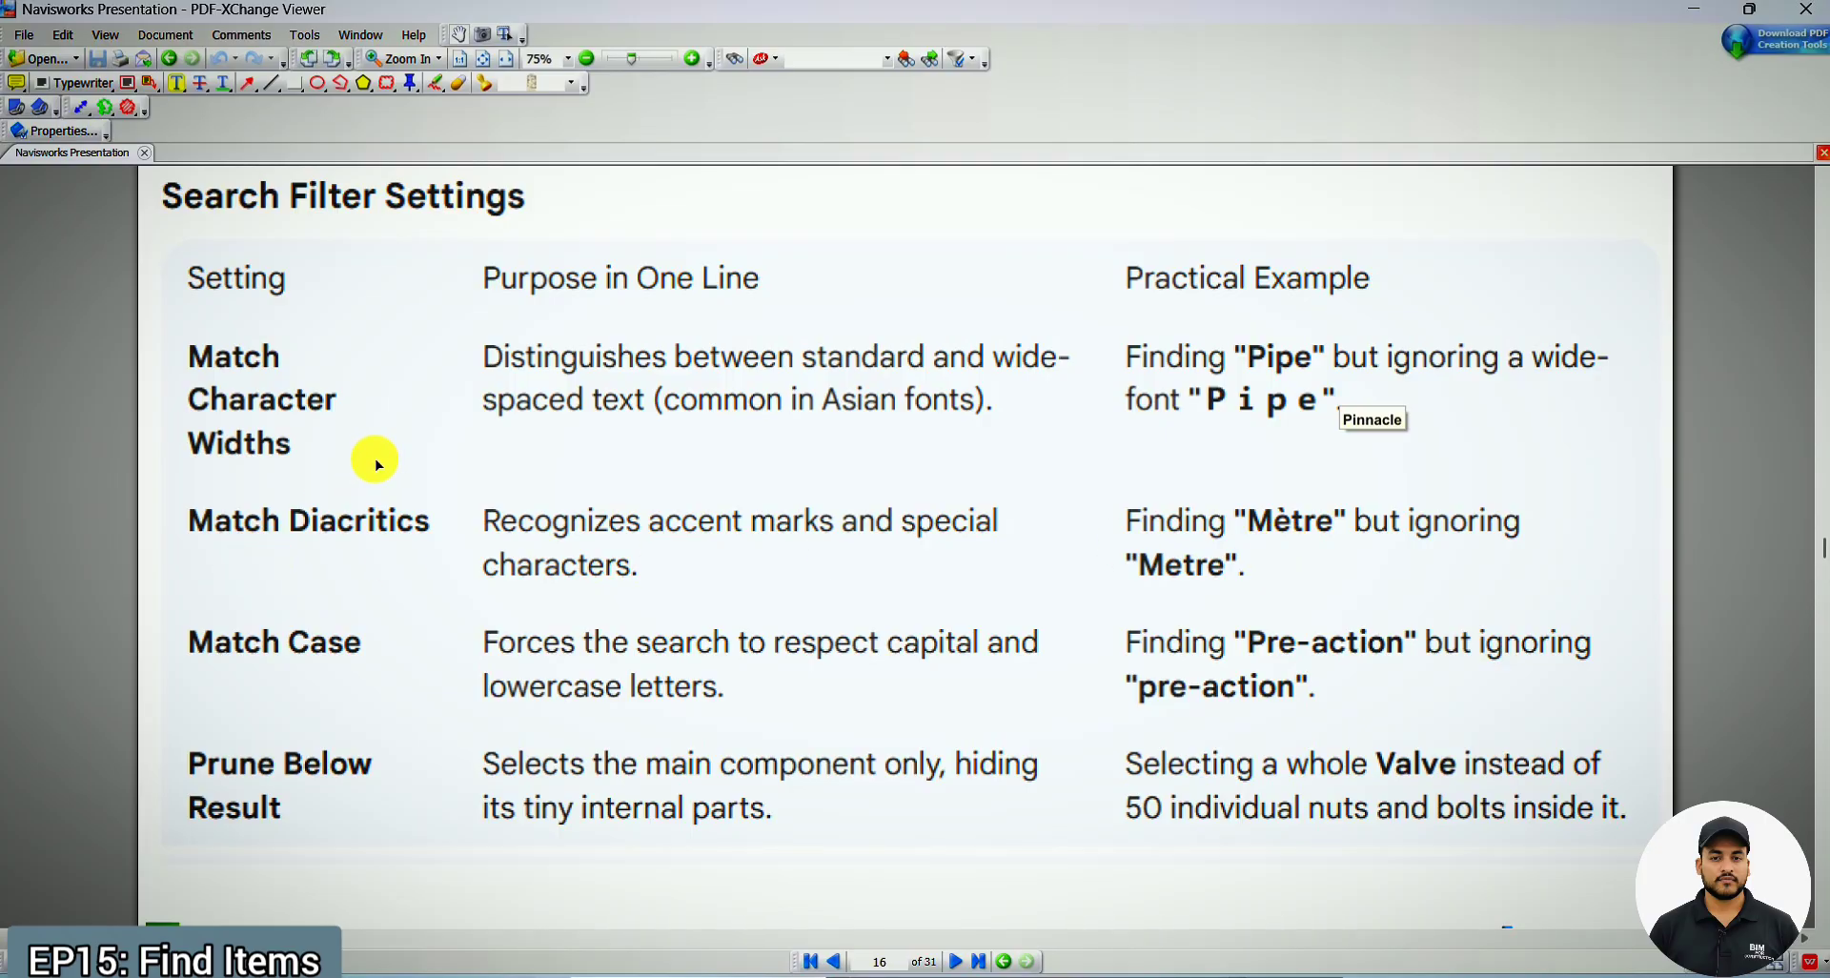
scroll(372, 462, down, 3)
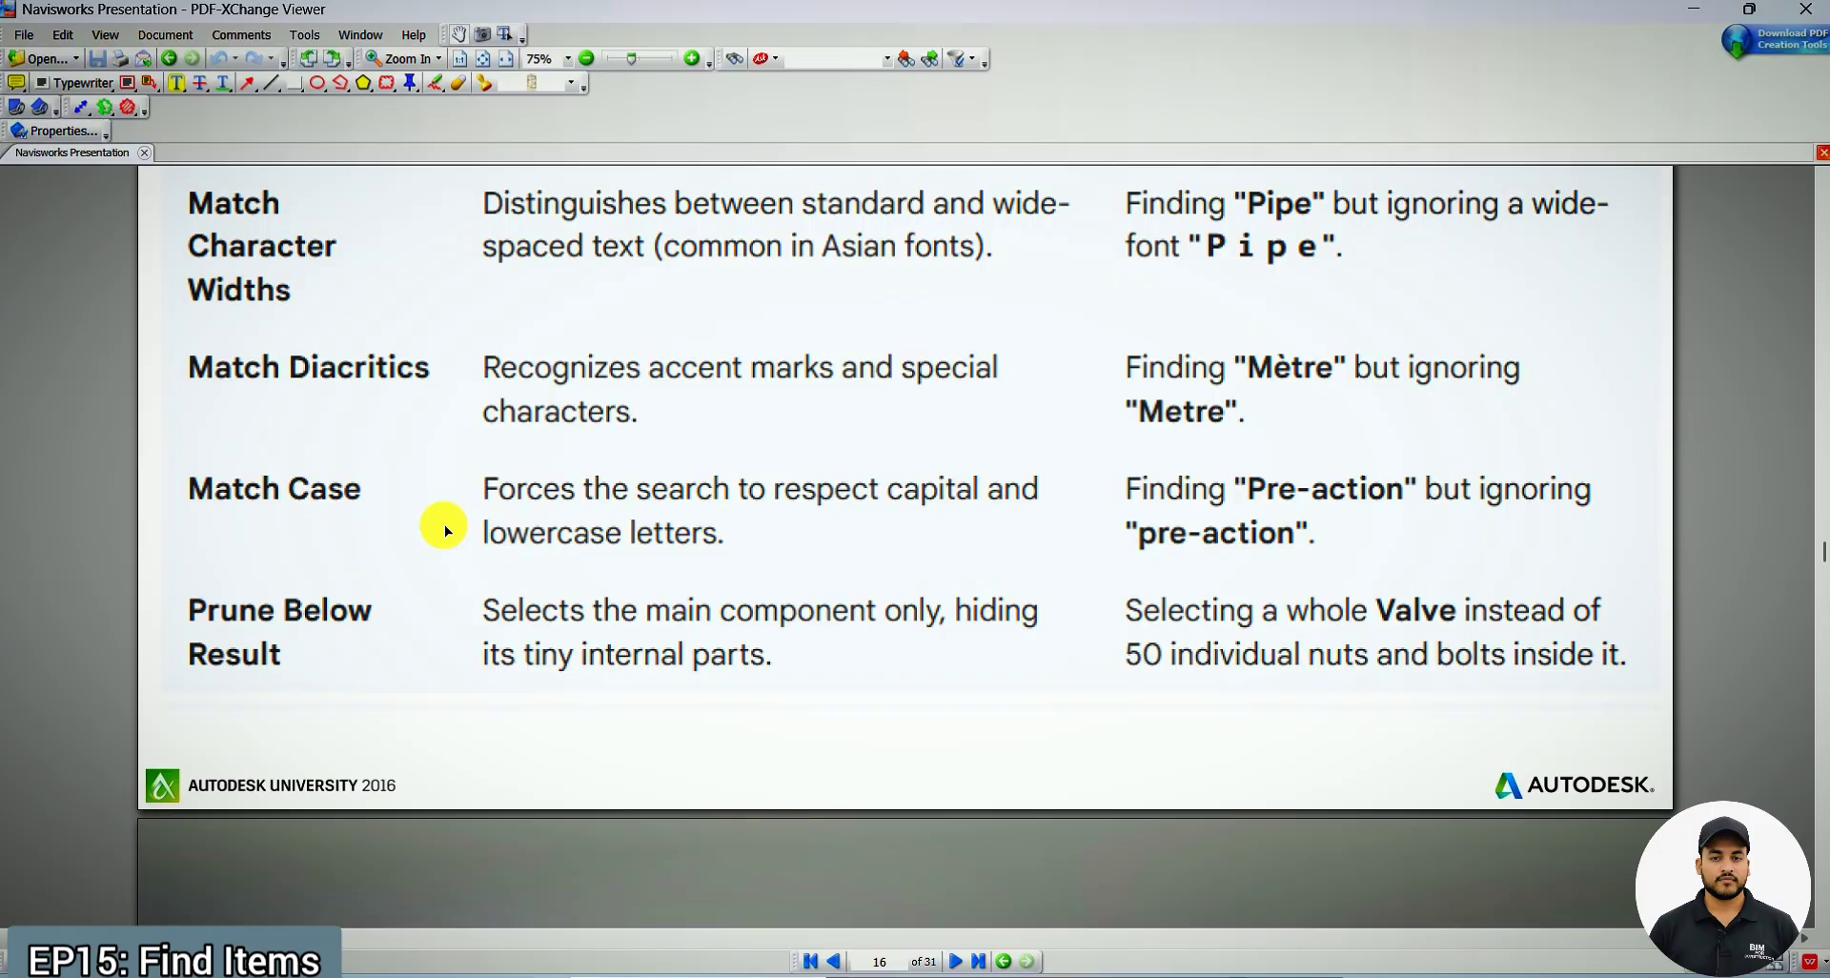
scroll(367, 647, up, 2)
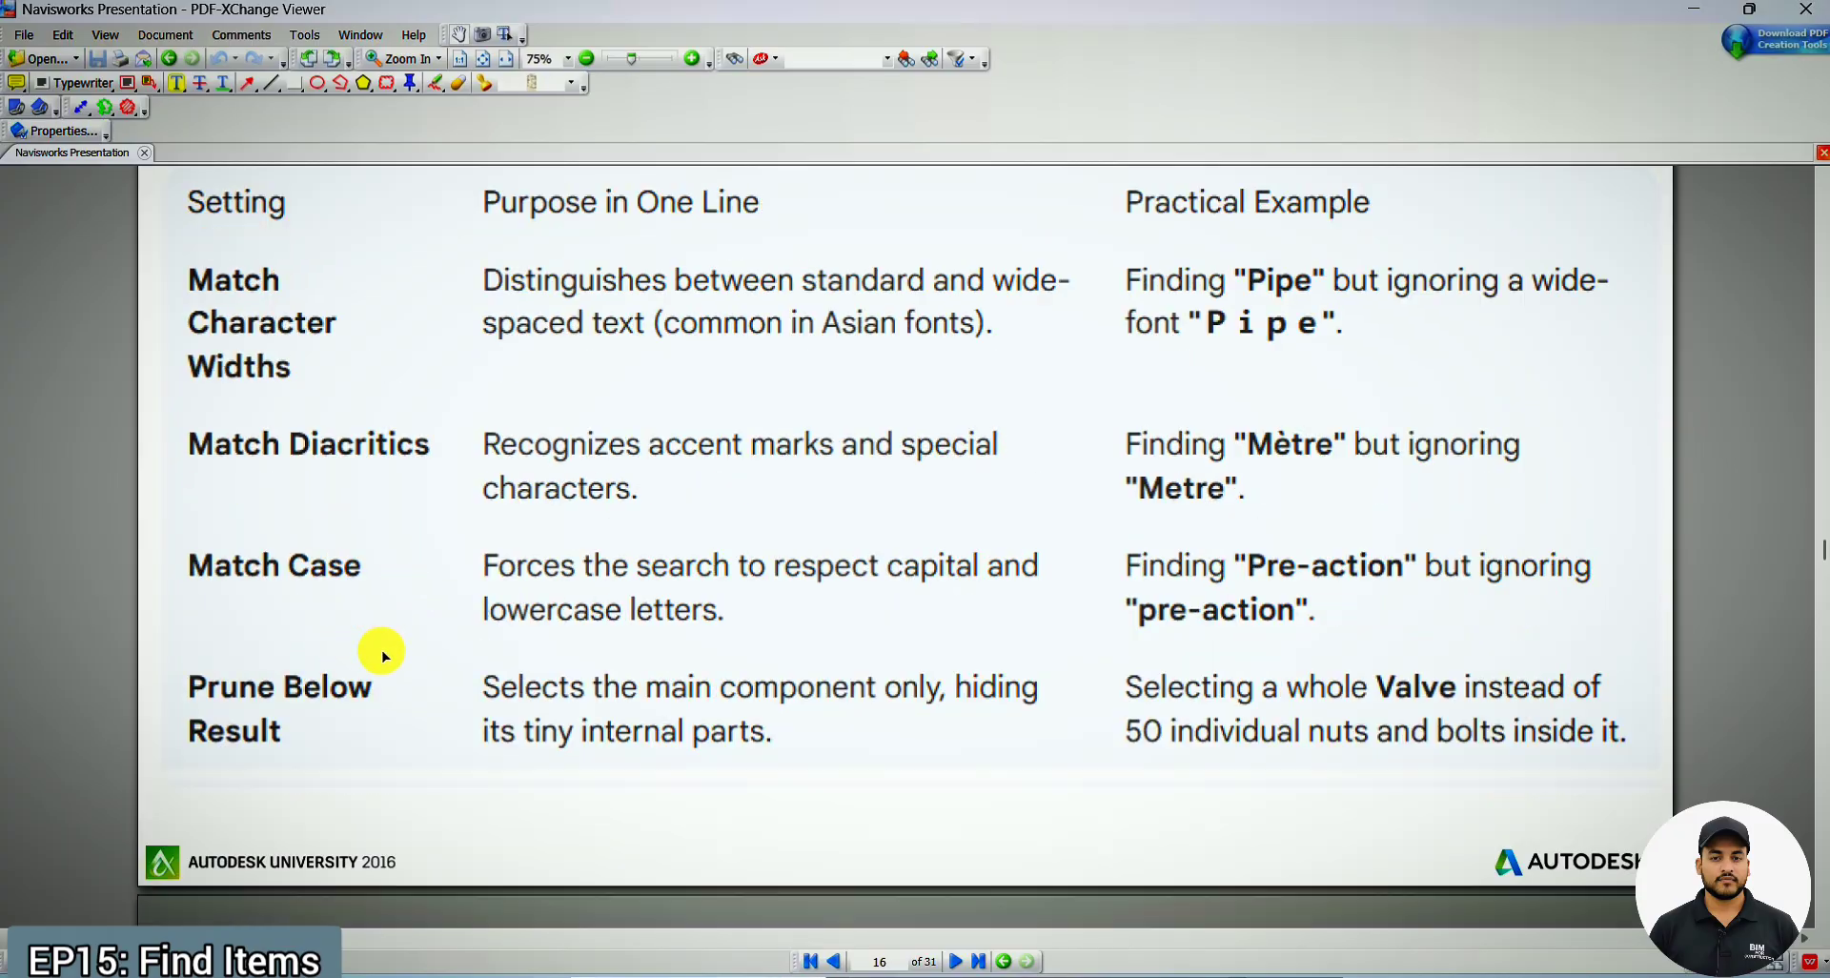
scroll(692, 512, up, 2)
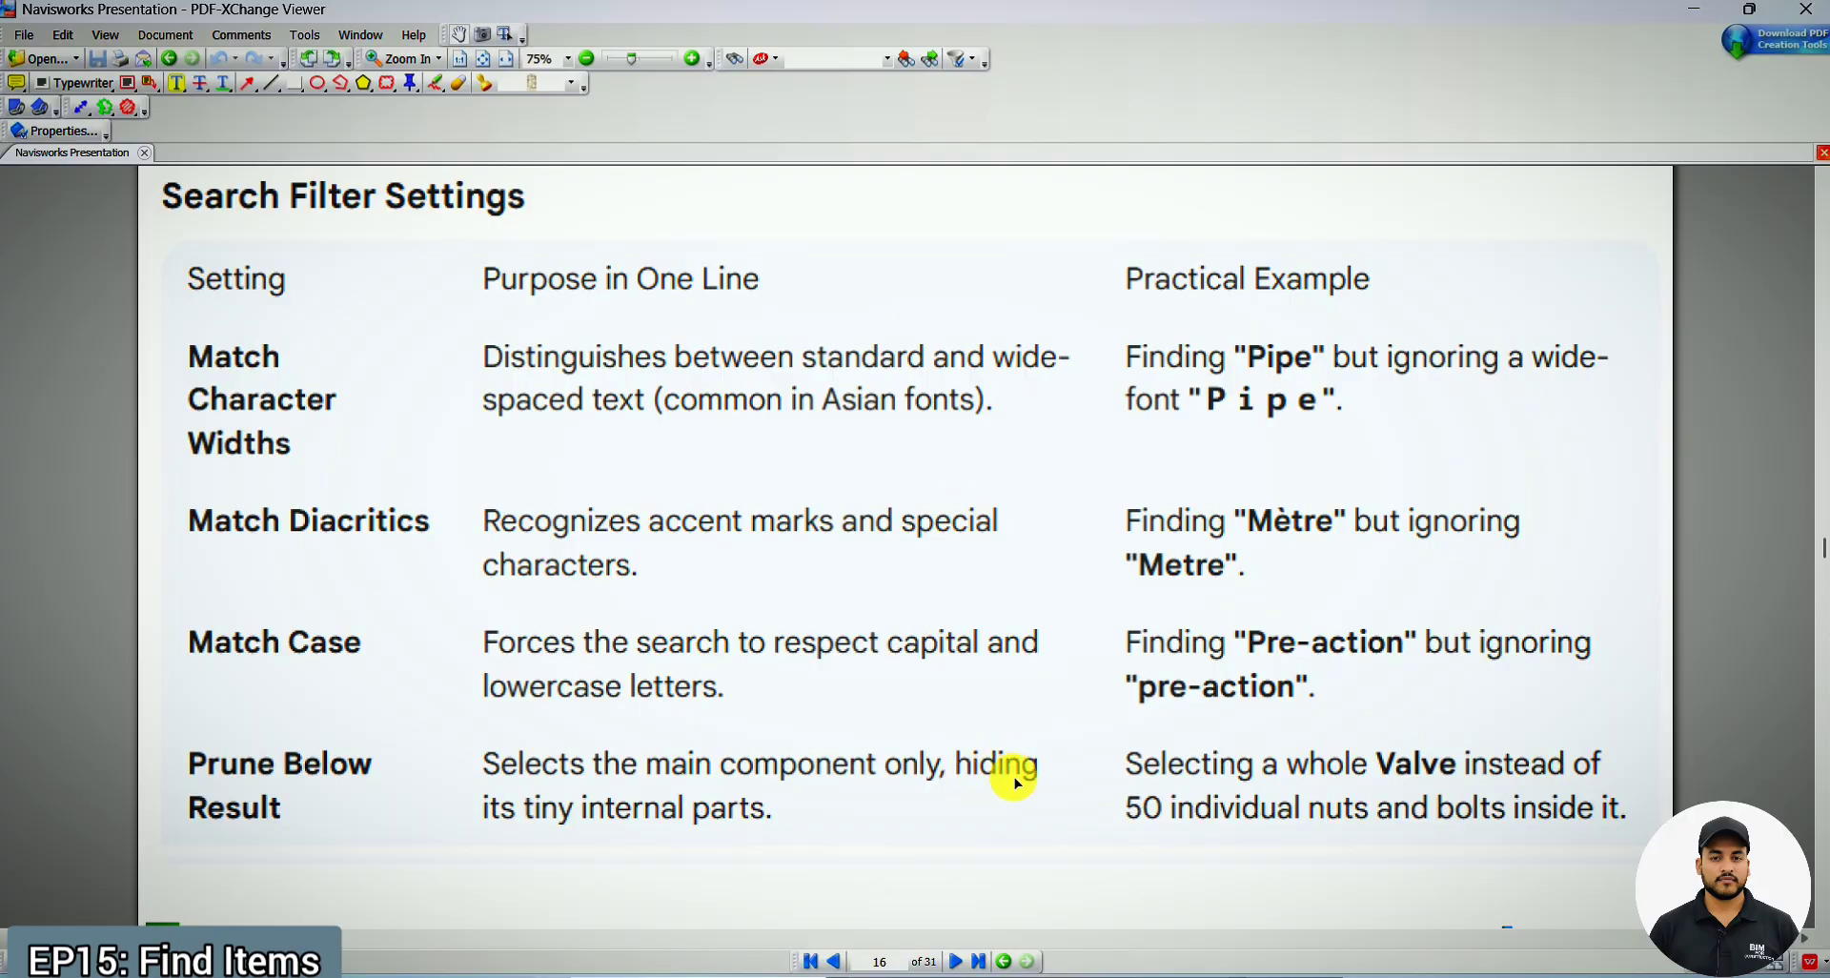
Switch back to the Navisworks model and close Find Items
mouse_move(1391, 970)
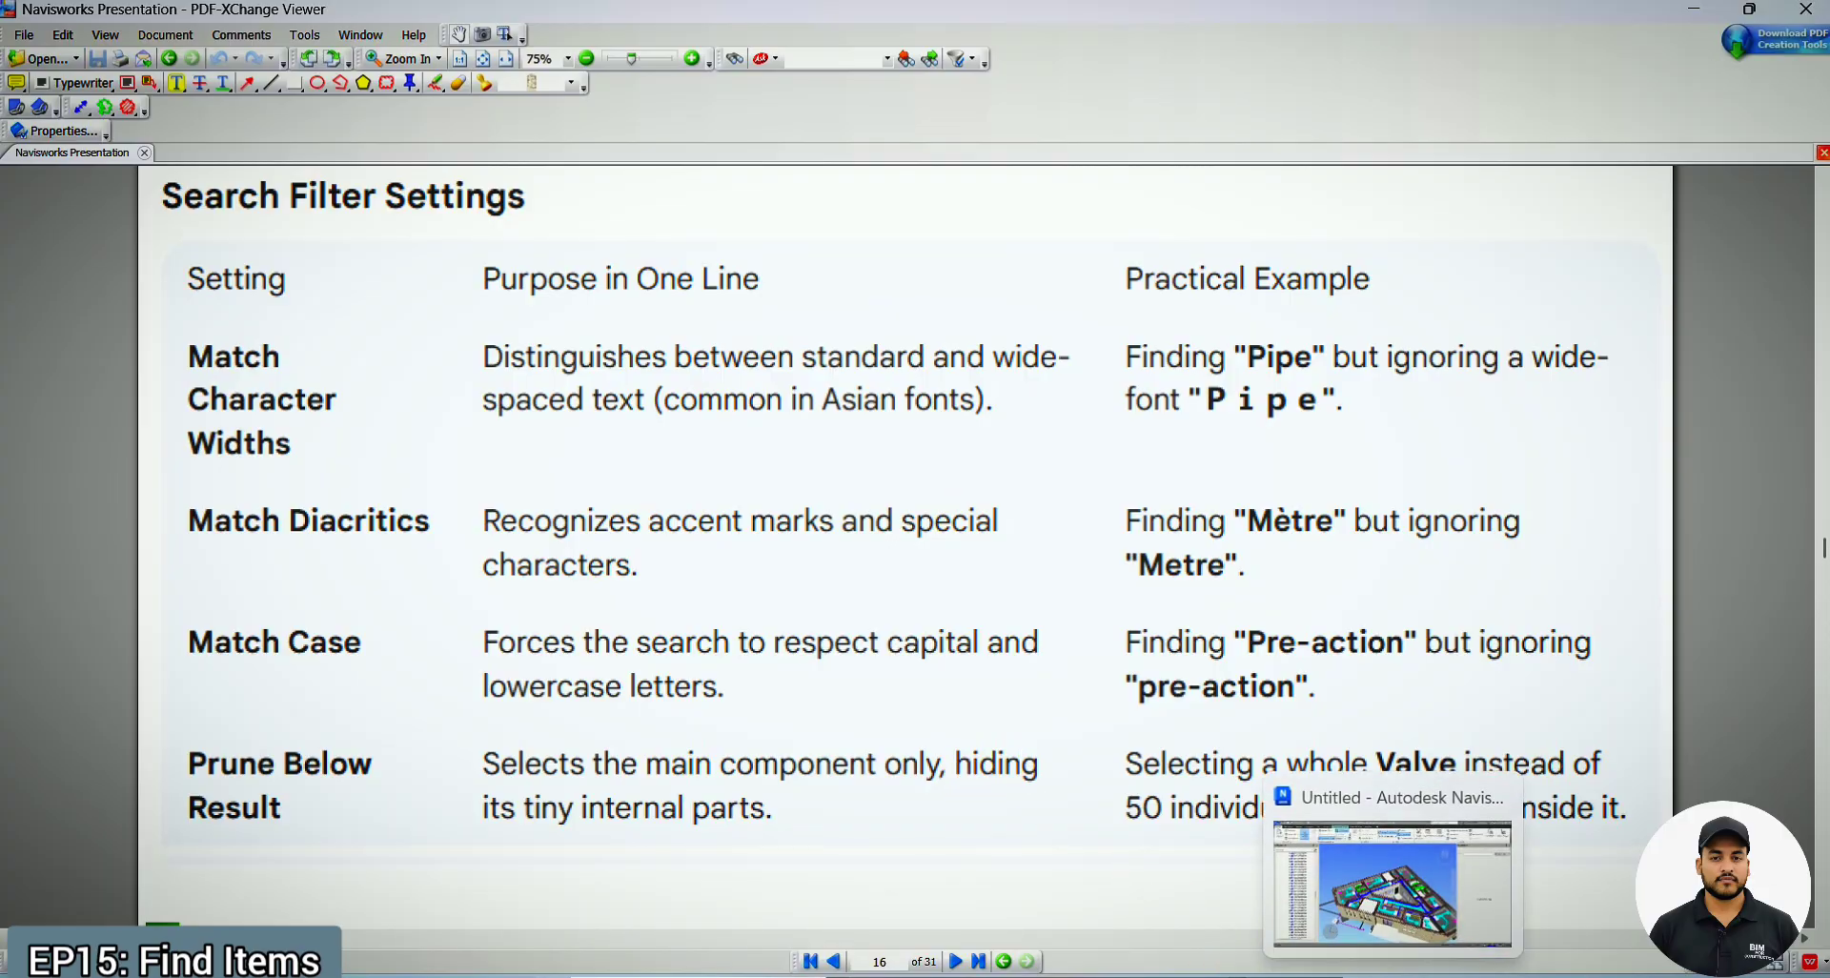
click(1396, 891)
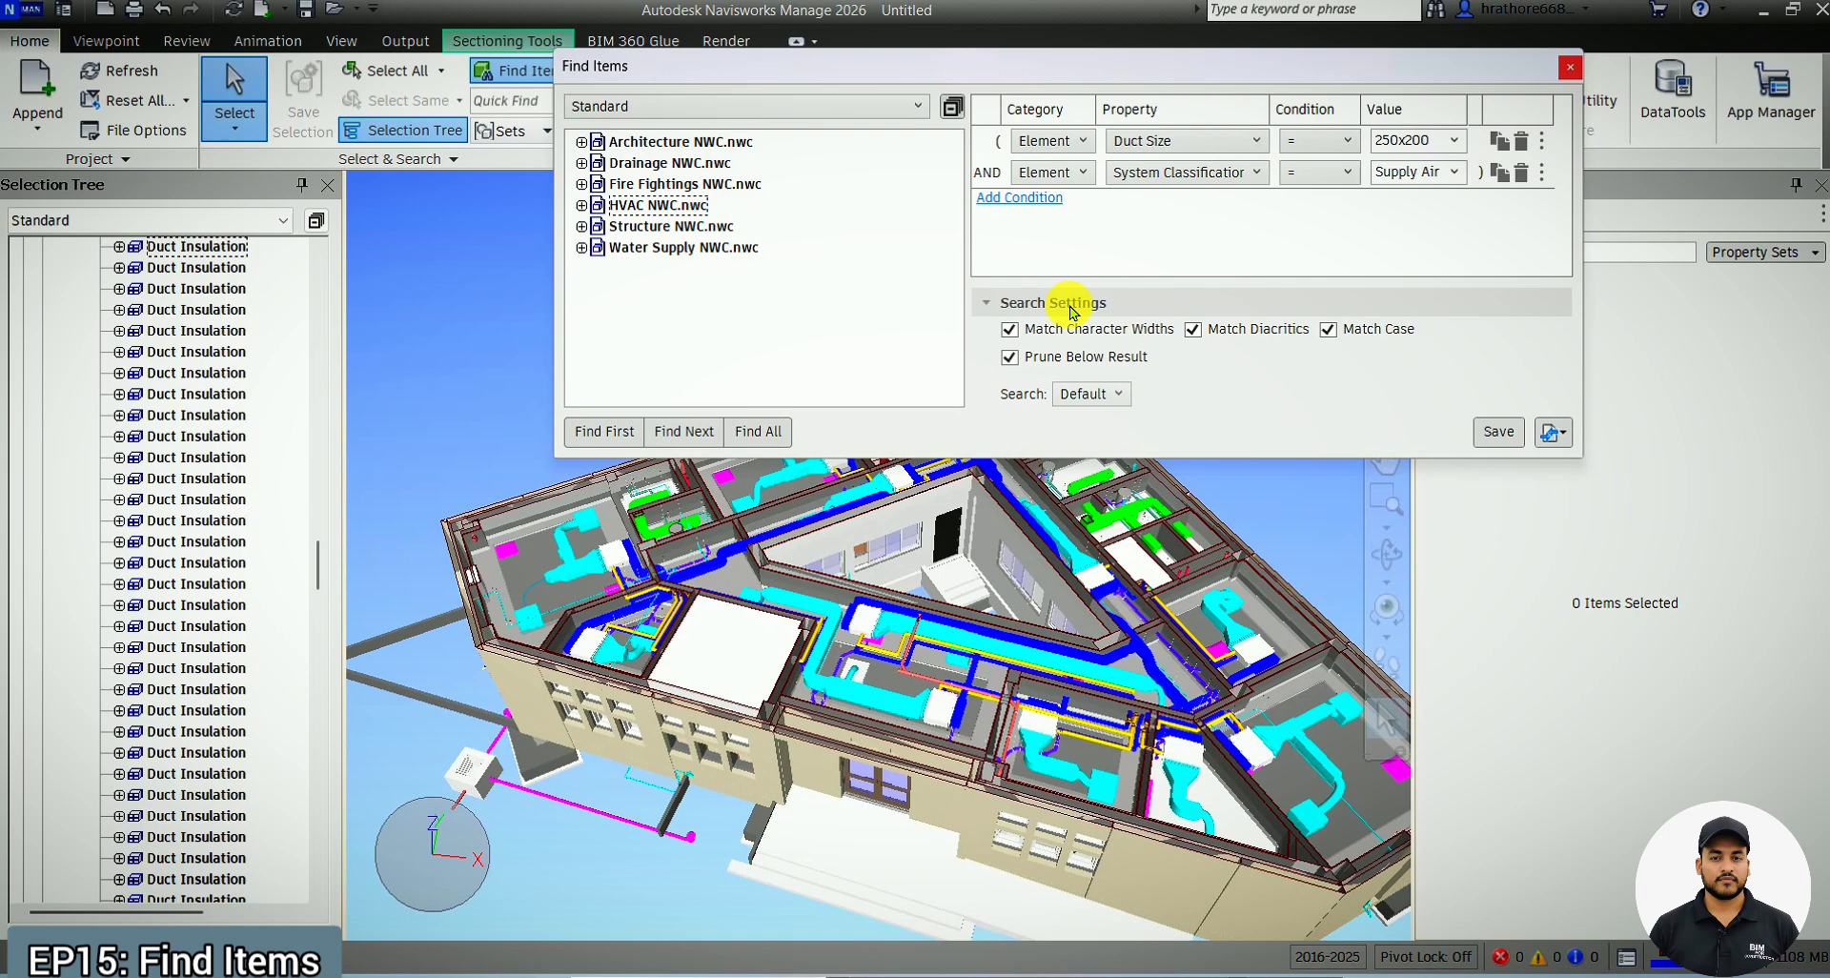
drag(1246, 59, 1156, 163)
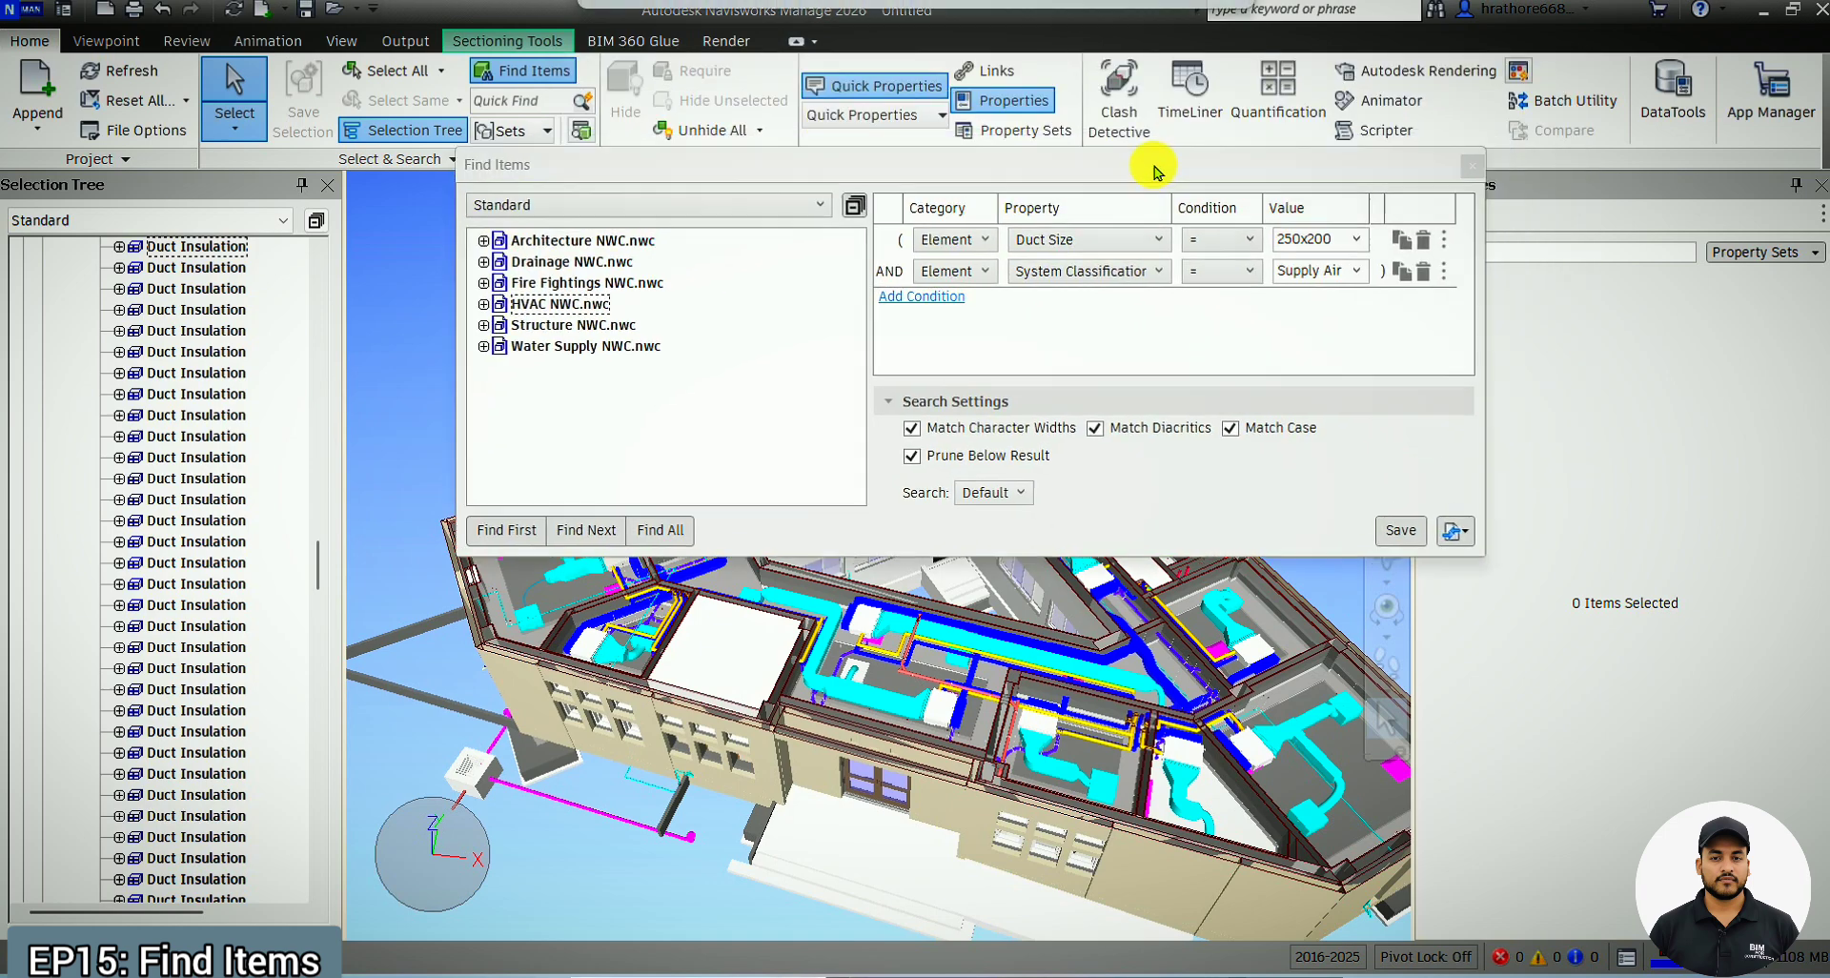
click(1473, 167)
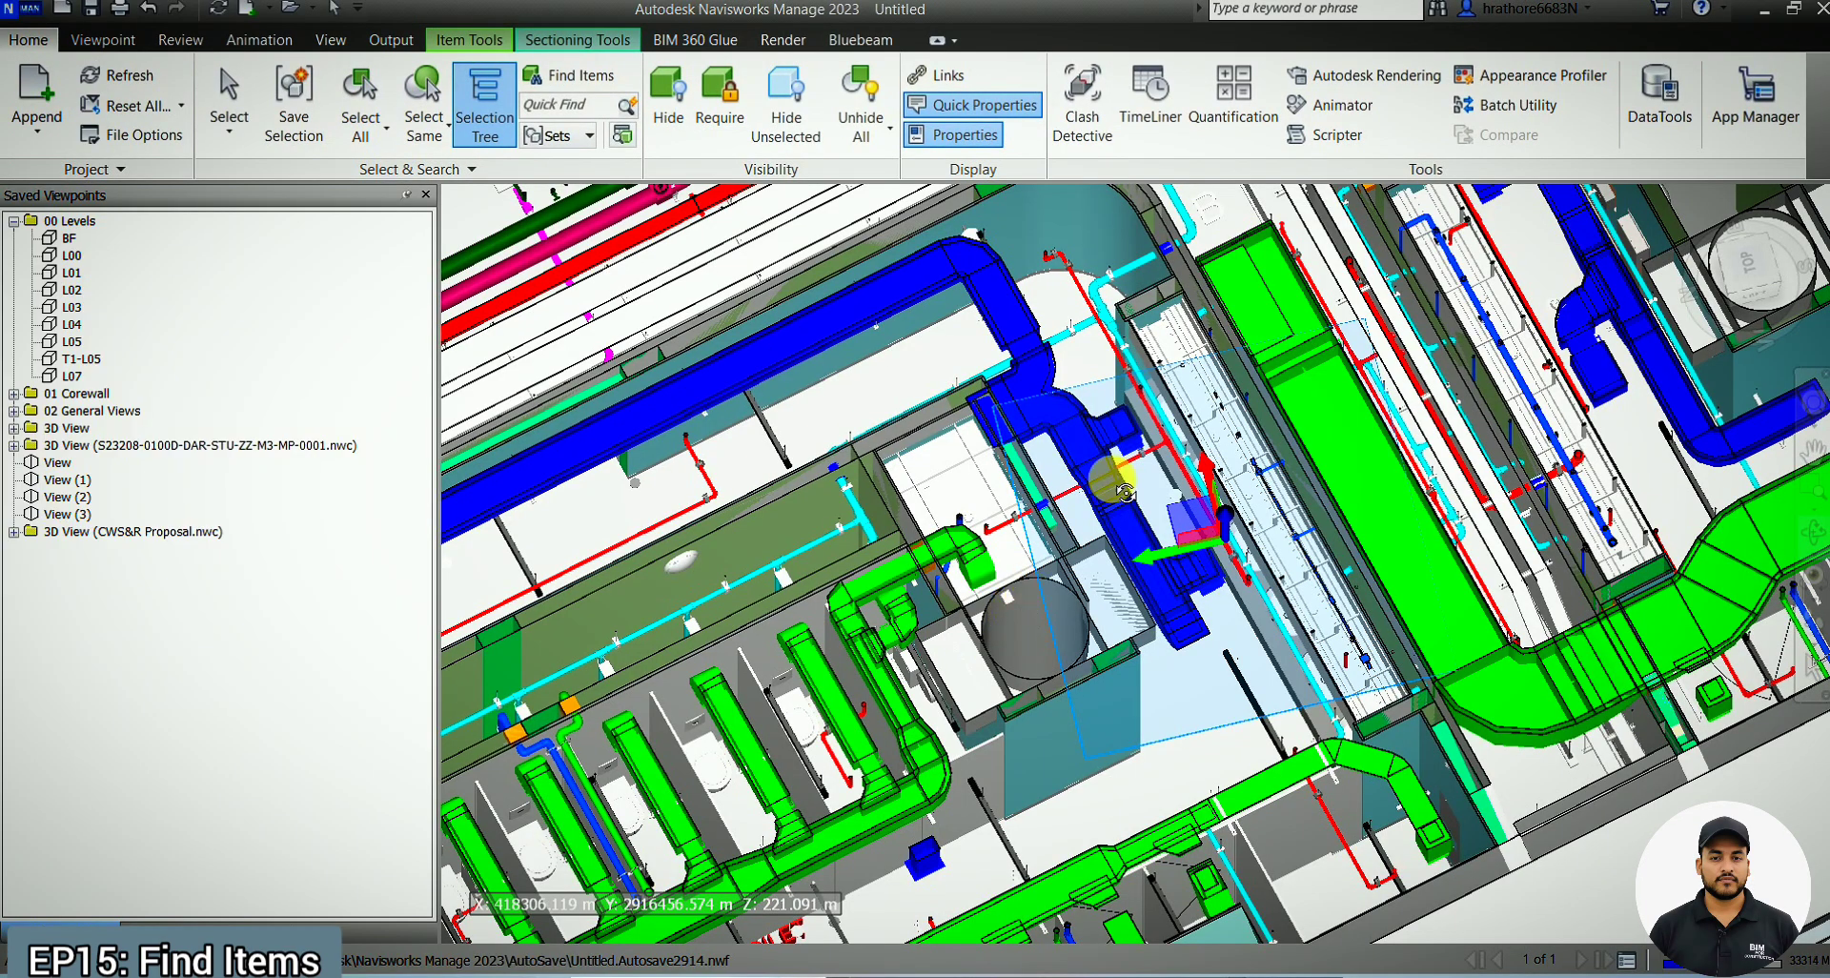
Select the FEMALE TOILET E04-066 3D text in the Navisworks Manage 2023 model and display its Element properties
scroll(1219, 520, up, 3)
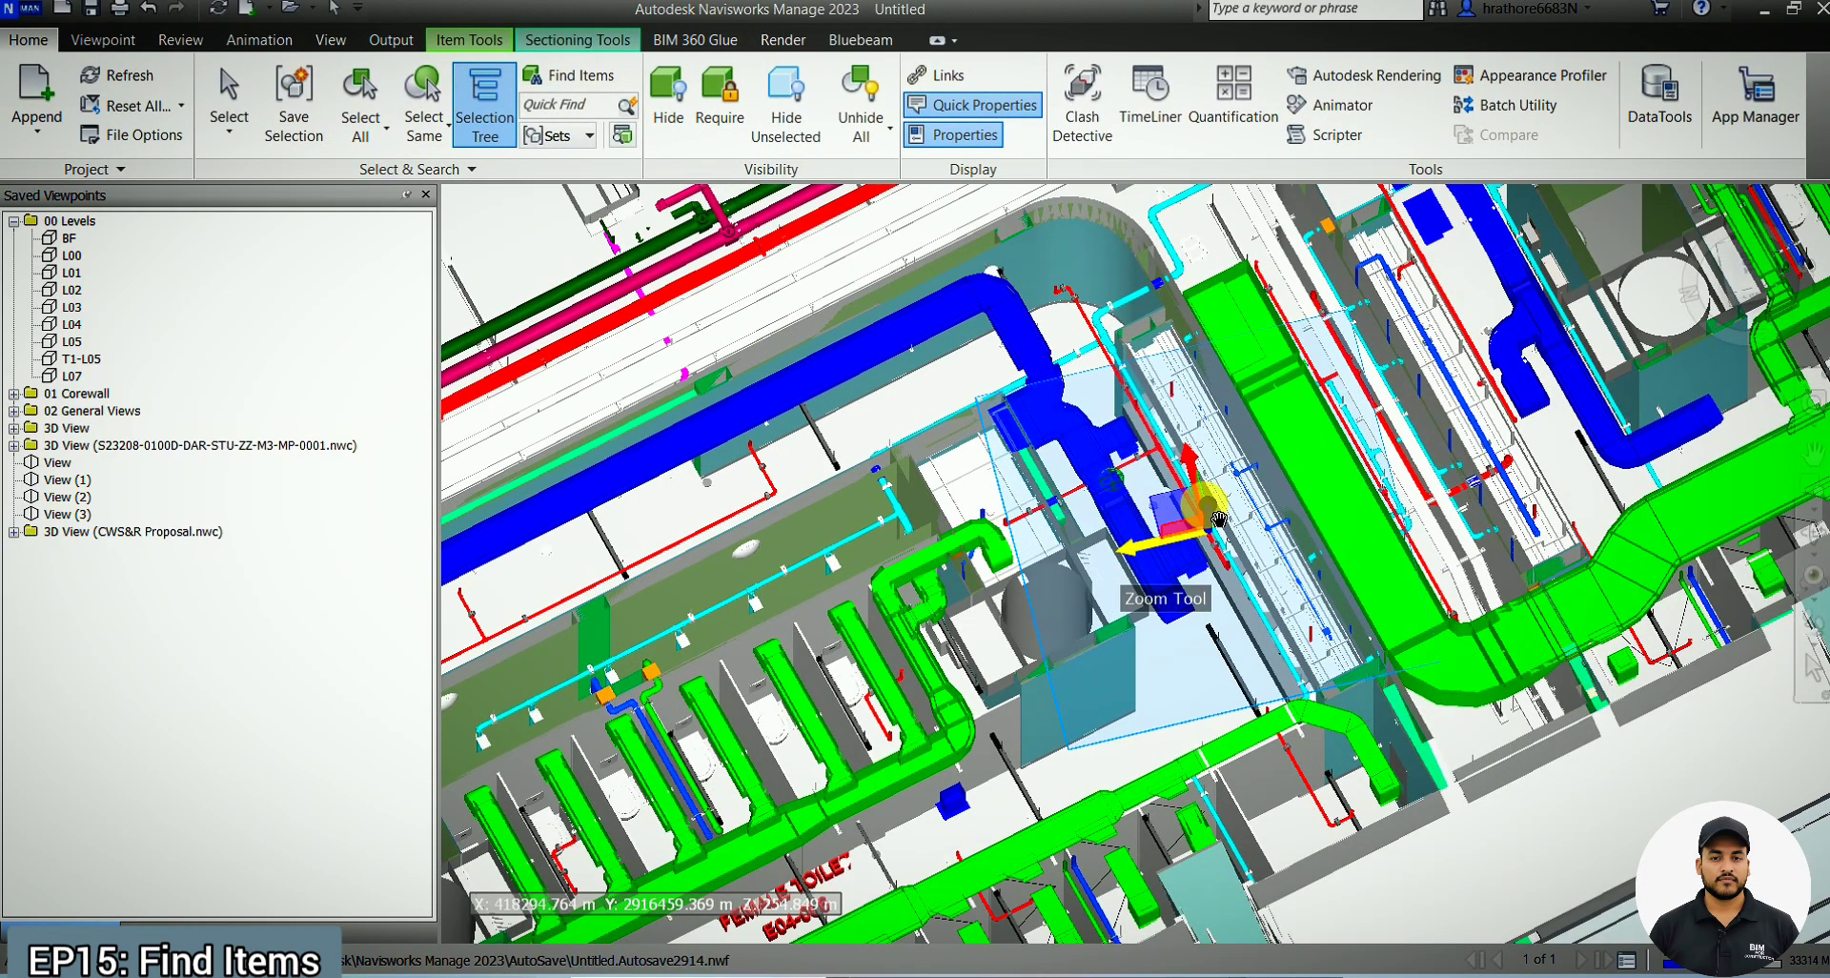
scroll(1219, 593, up, 5)
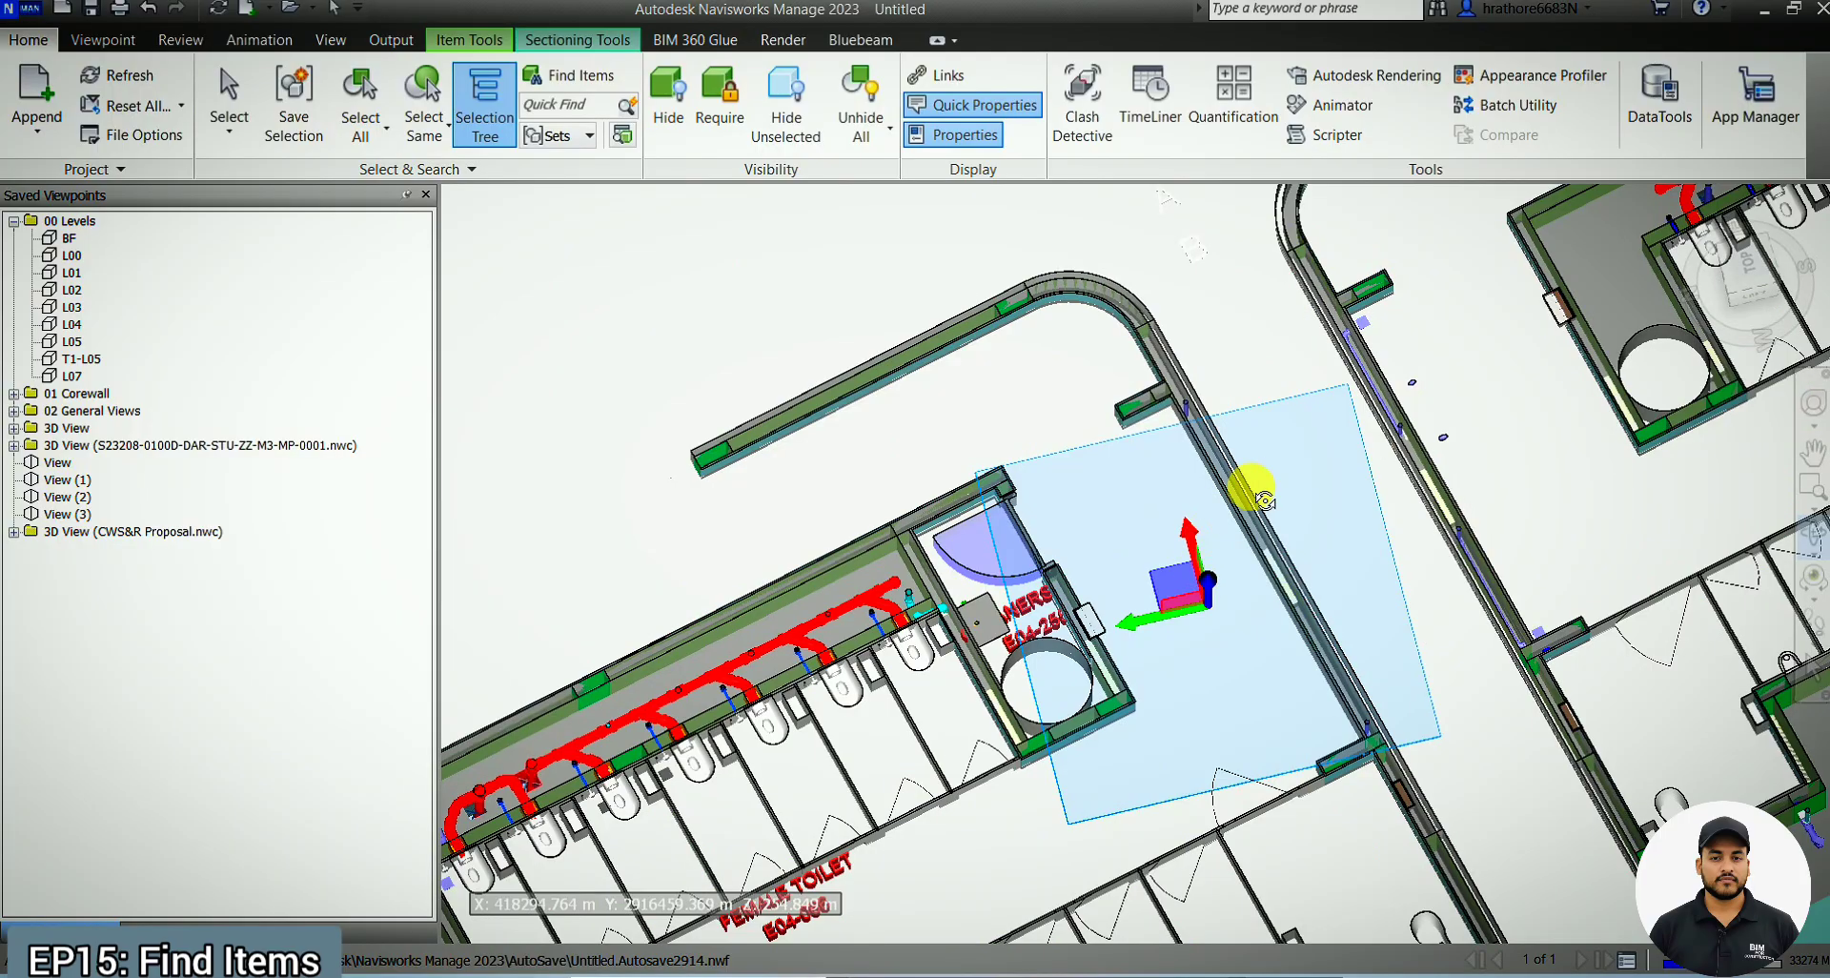
scroll(1134, 476, up, 3)
scroll(856, 900, up, 3)
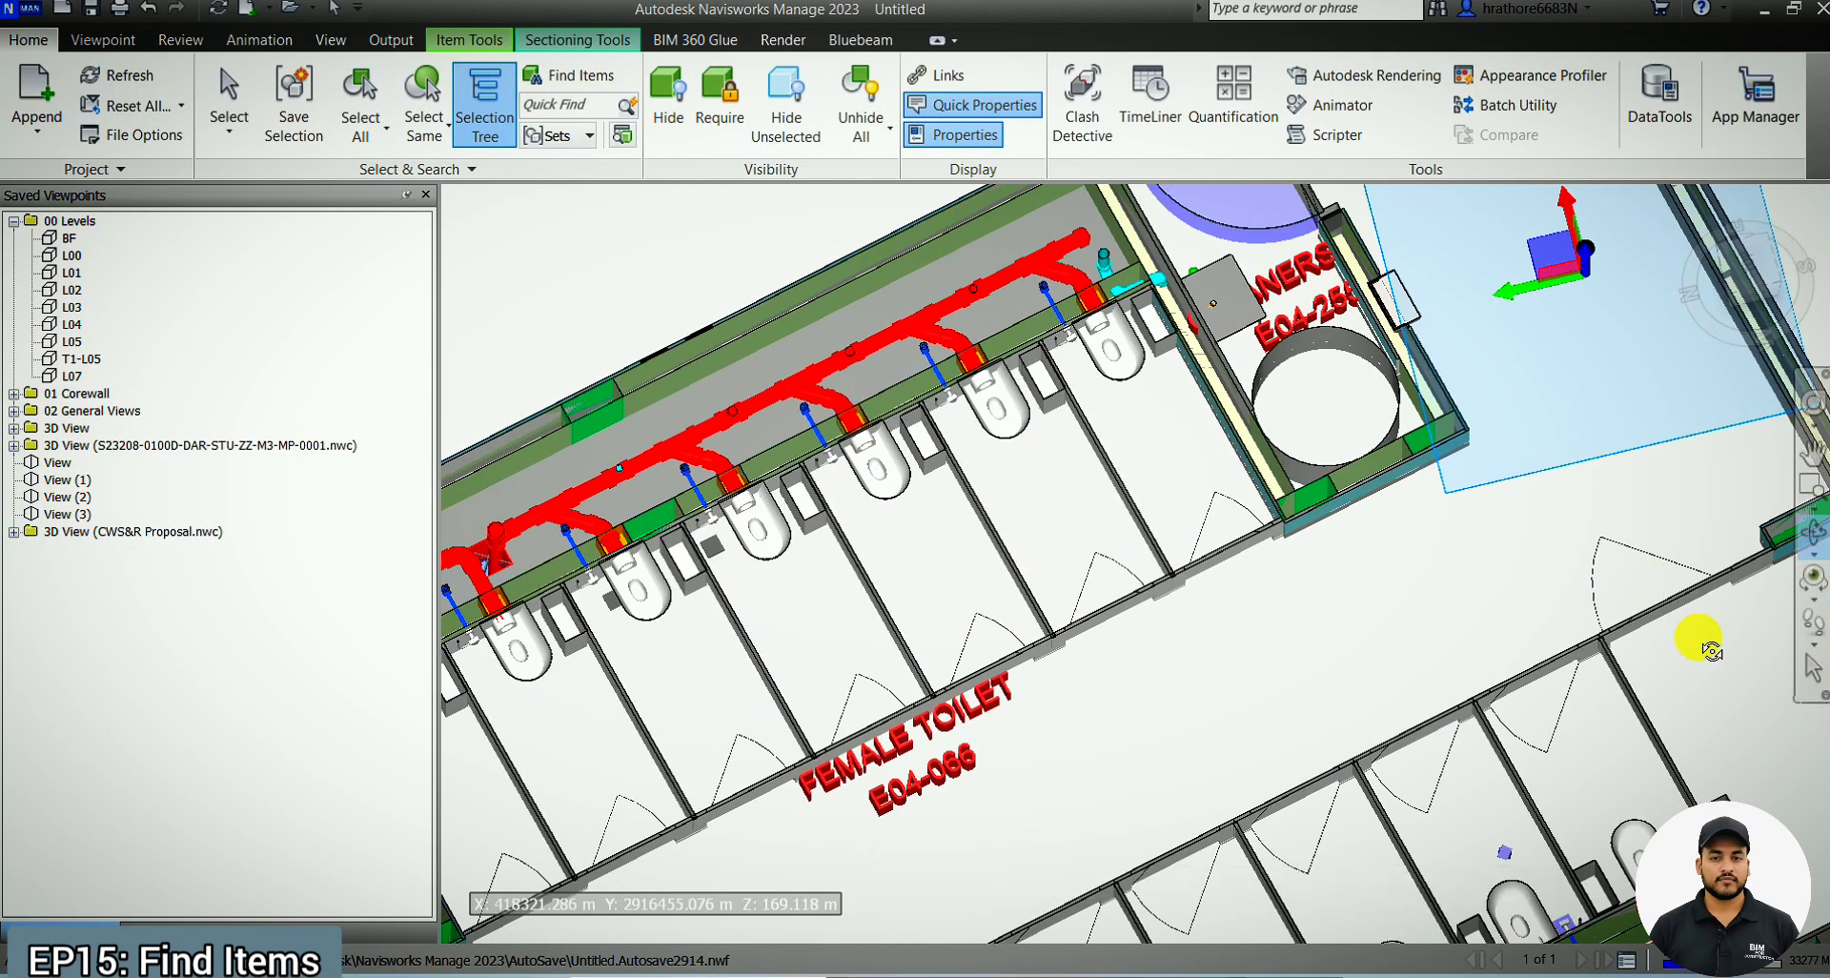
key(ctrl+1)
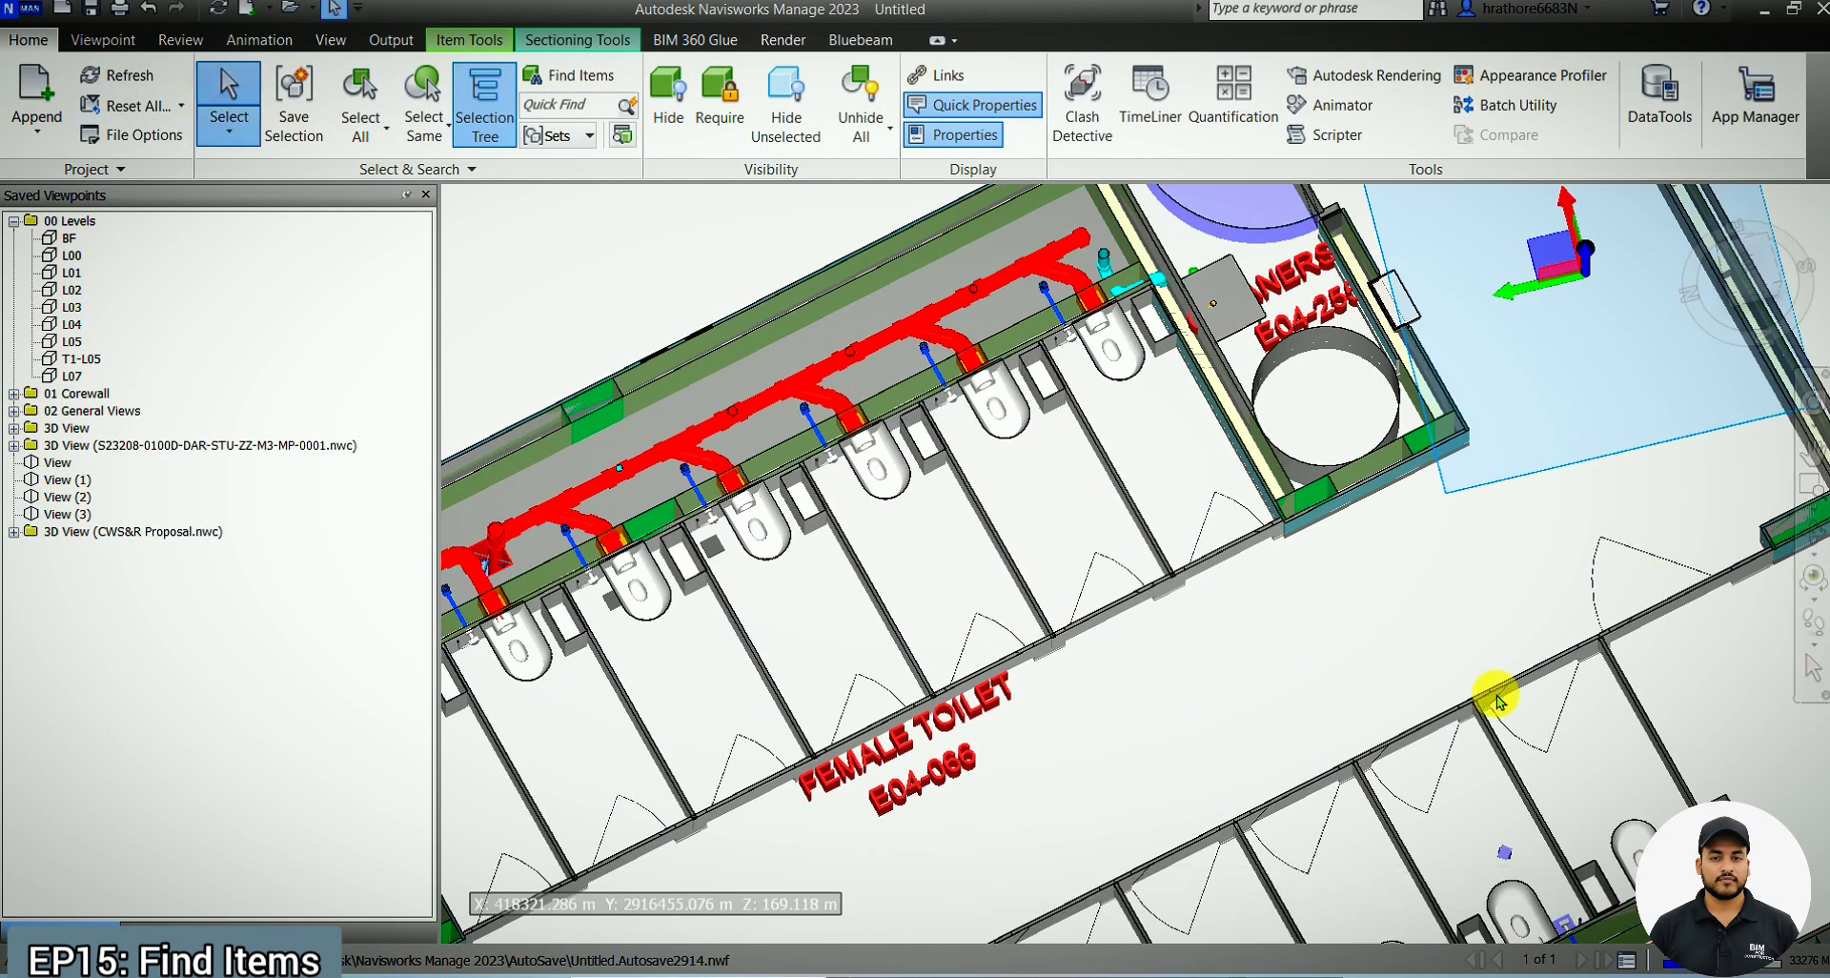
click(991, 709)
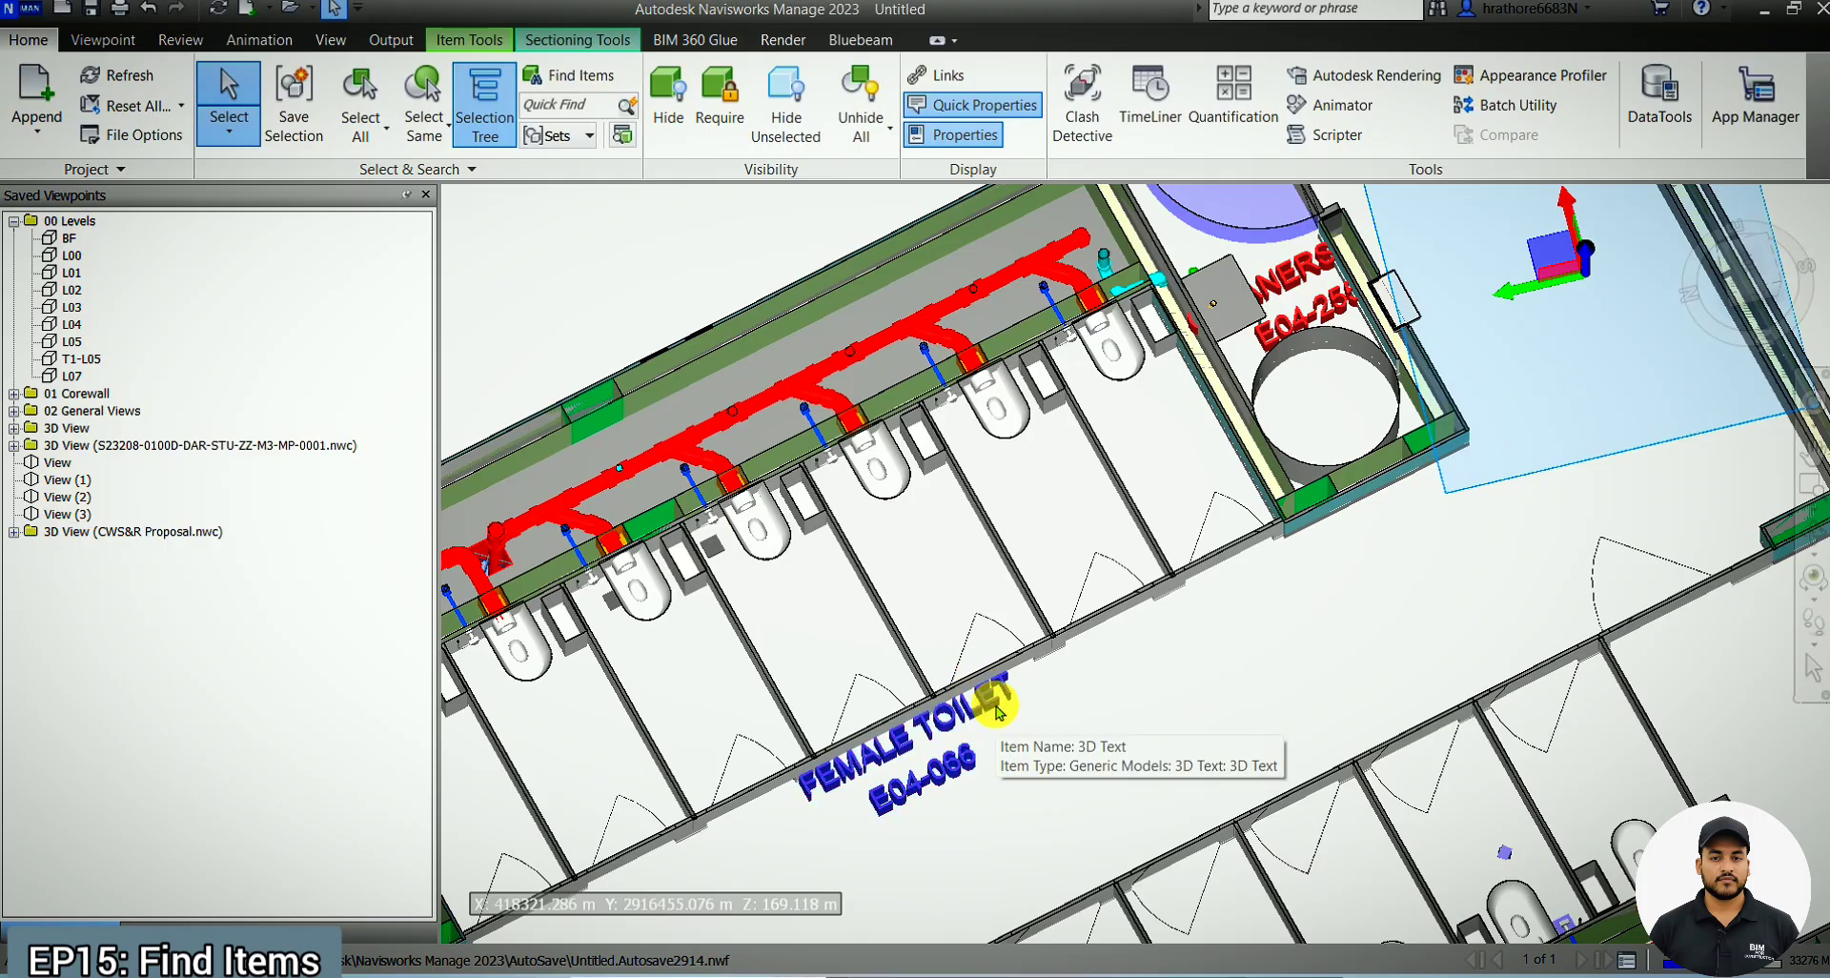
click(950, 139)
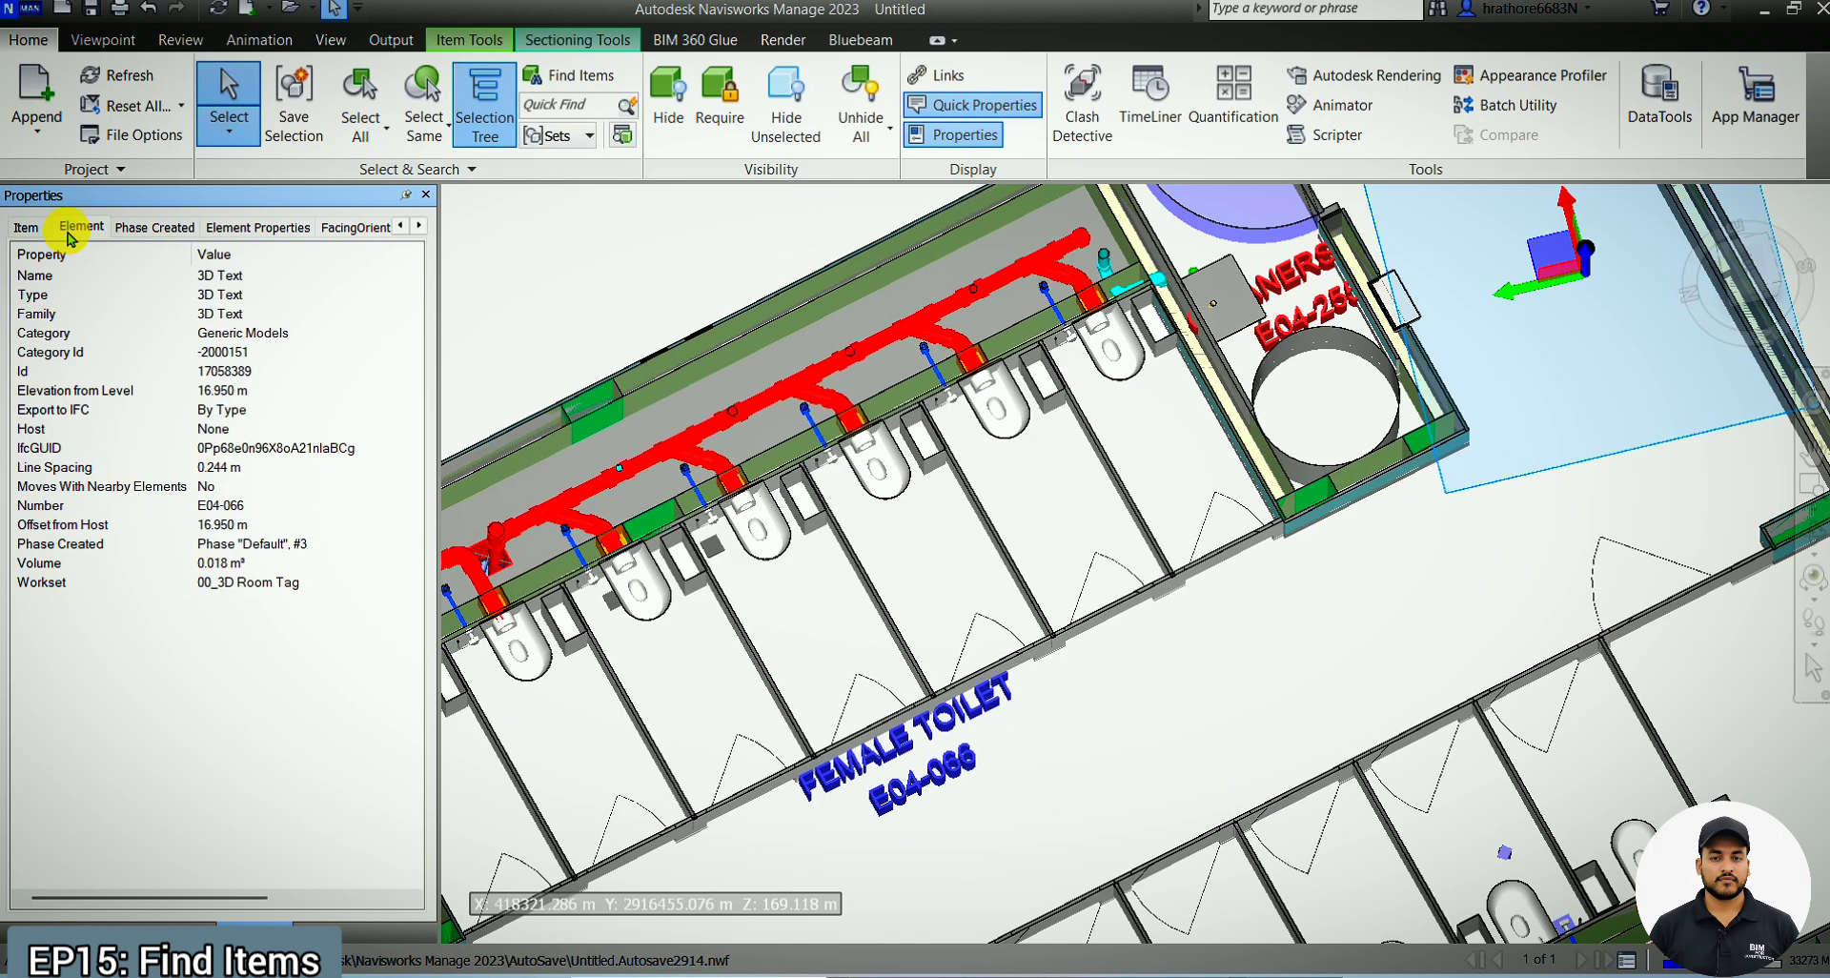
Open Find Items in the 2023 model, look at its condition fields and category choices, and close it without adding a condition
click(570, 75)
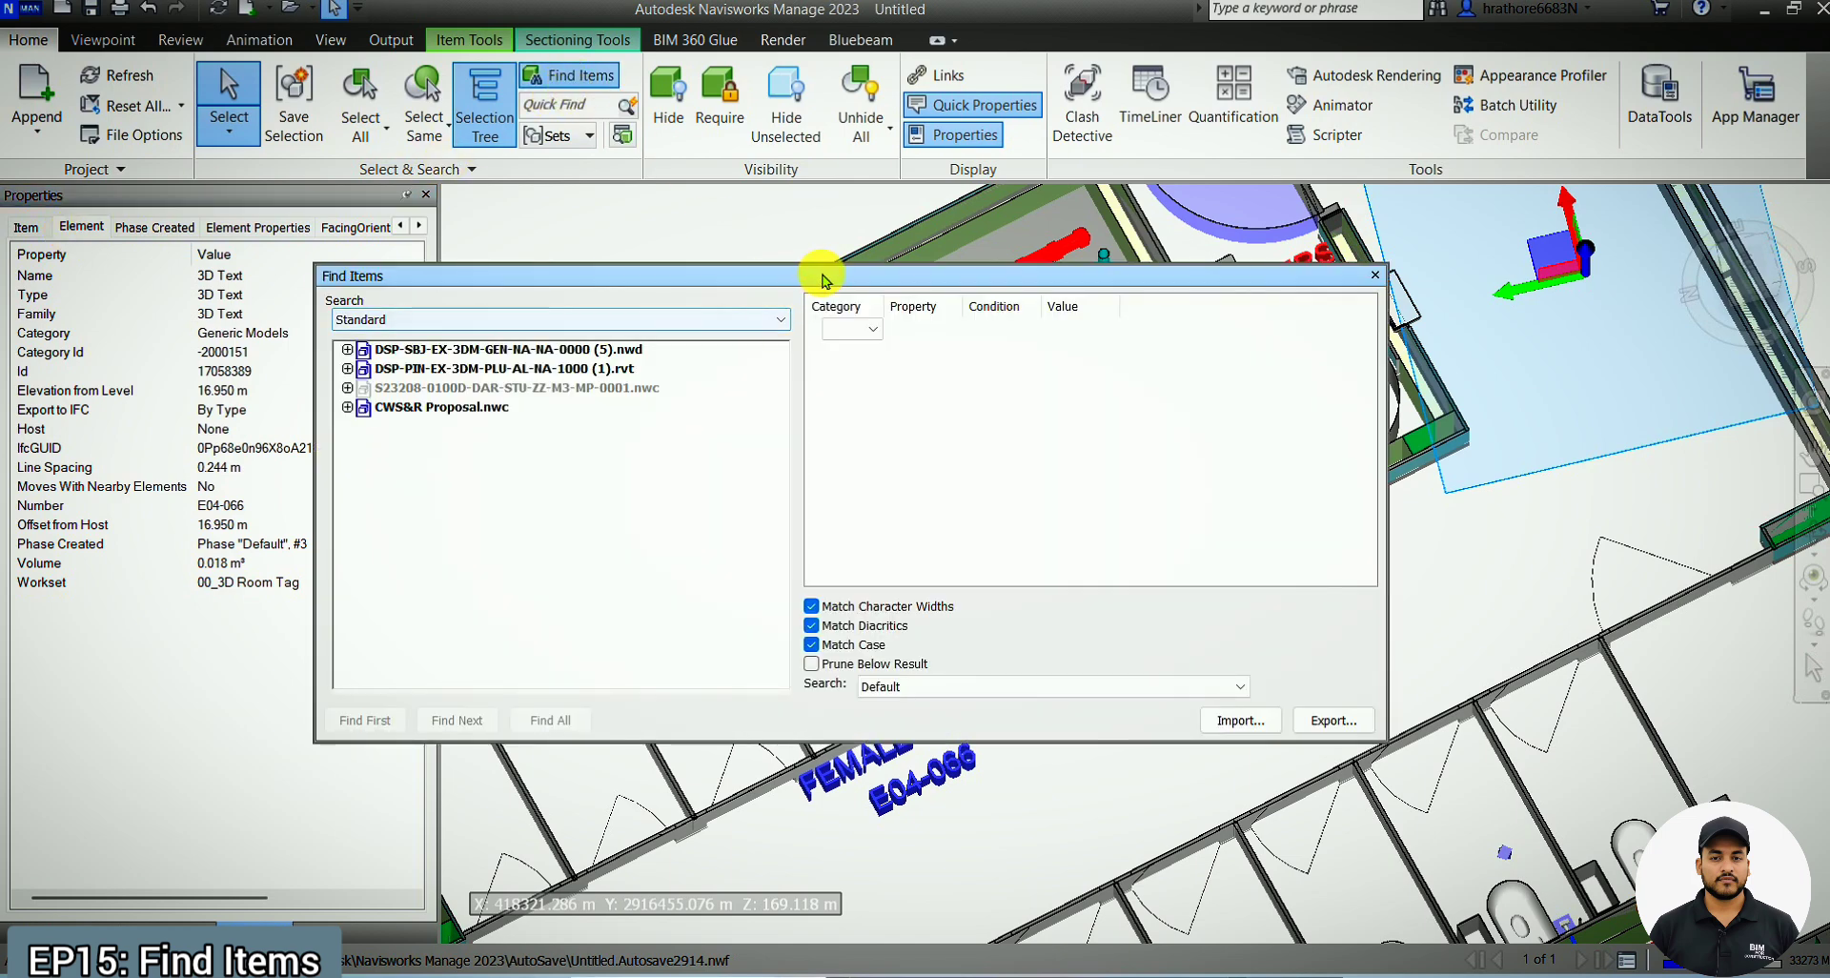
drag(825, 280, 1187, 223)
click(1229, 272)
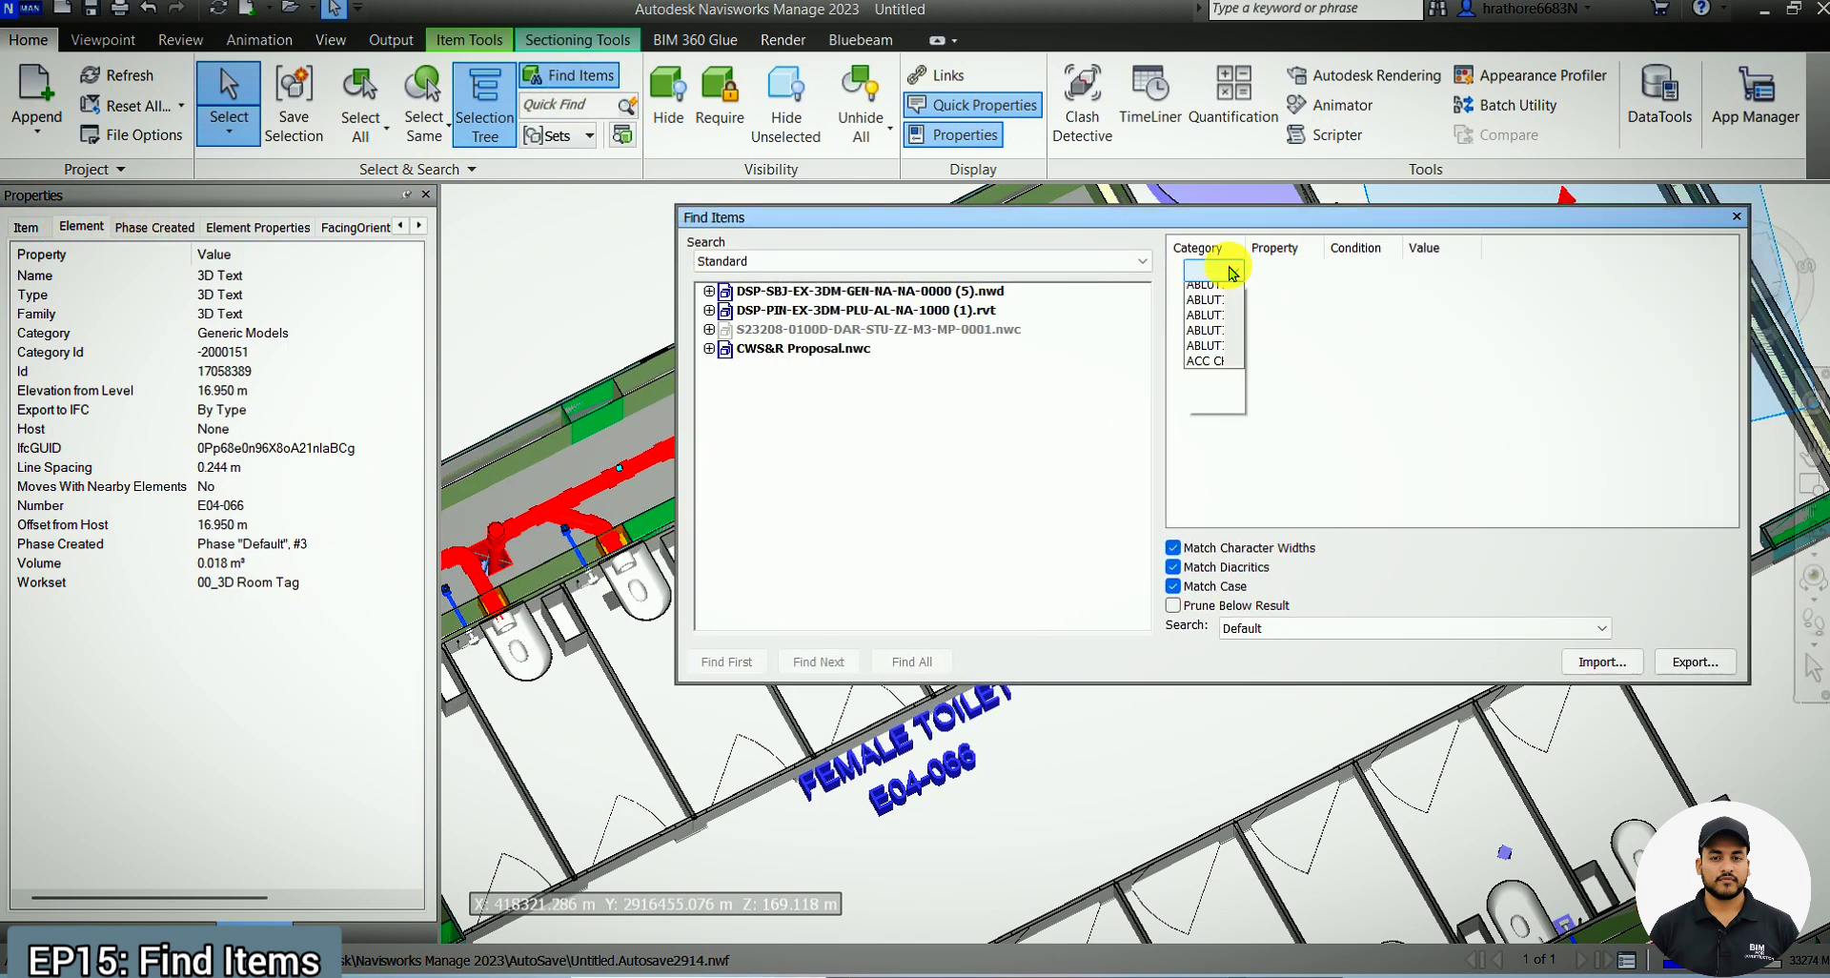
click(1277, 250)
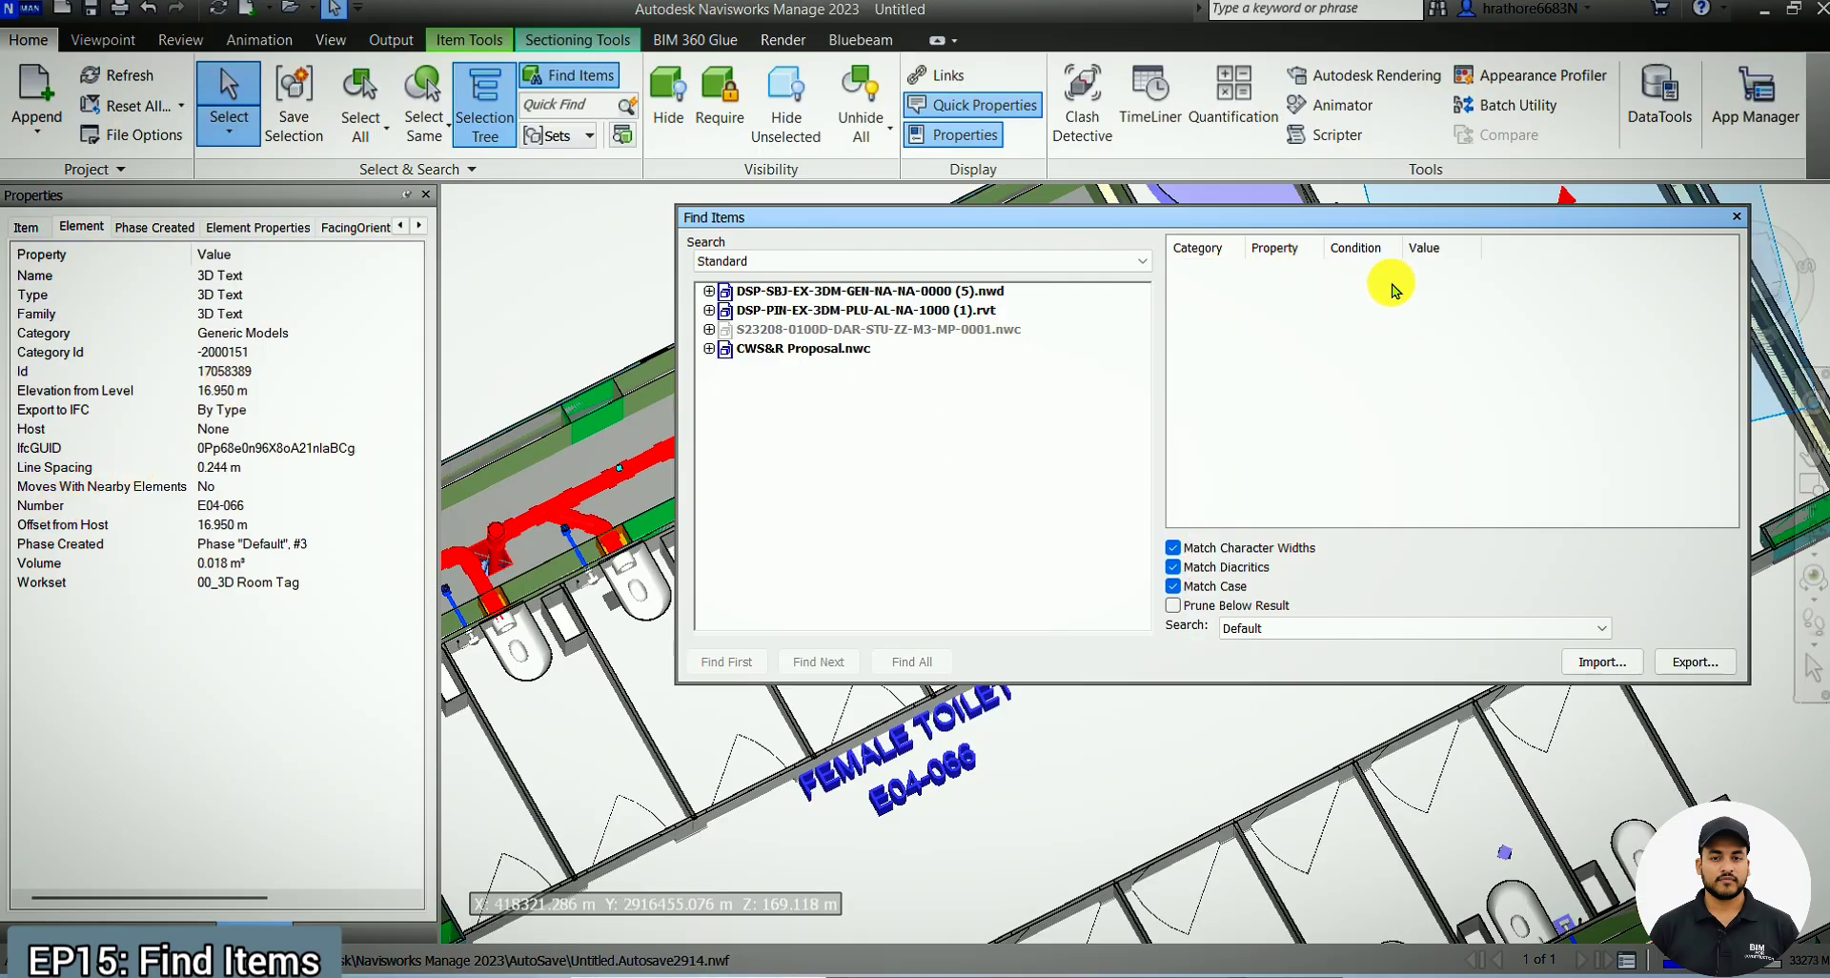
click(1736, 219)
scroll(1070, 682, down, 10)
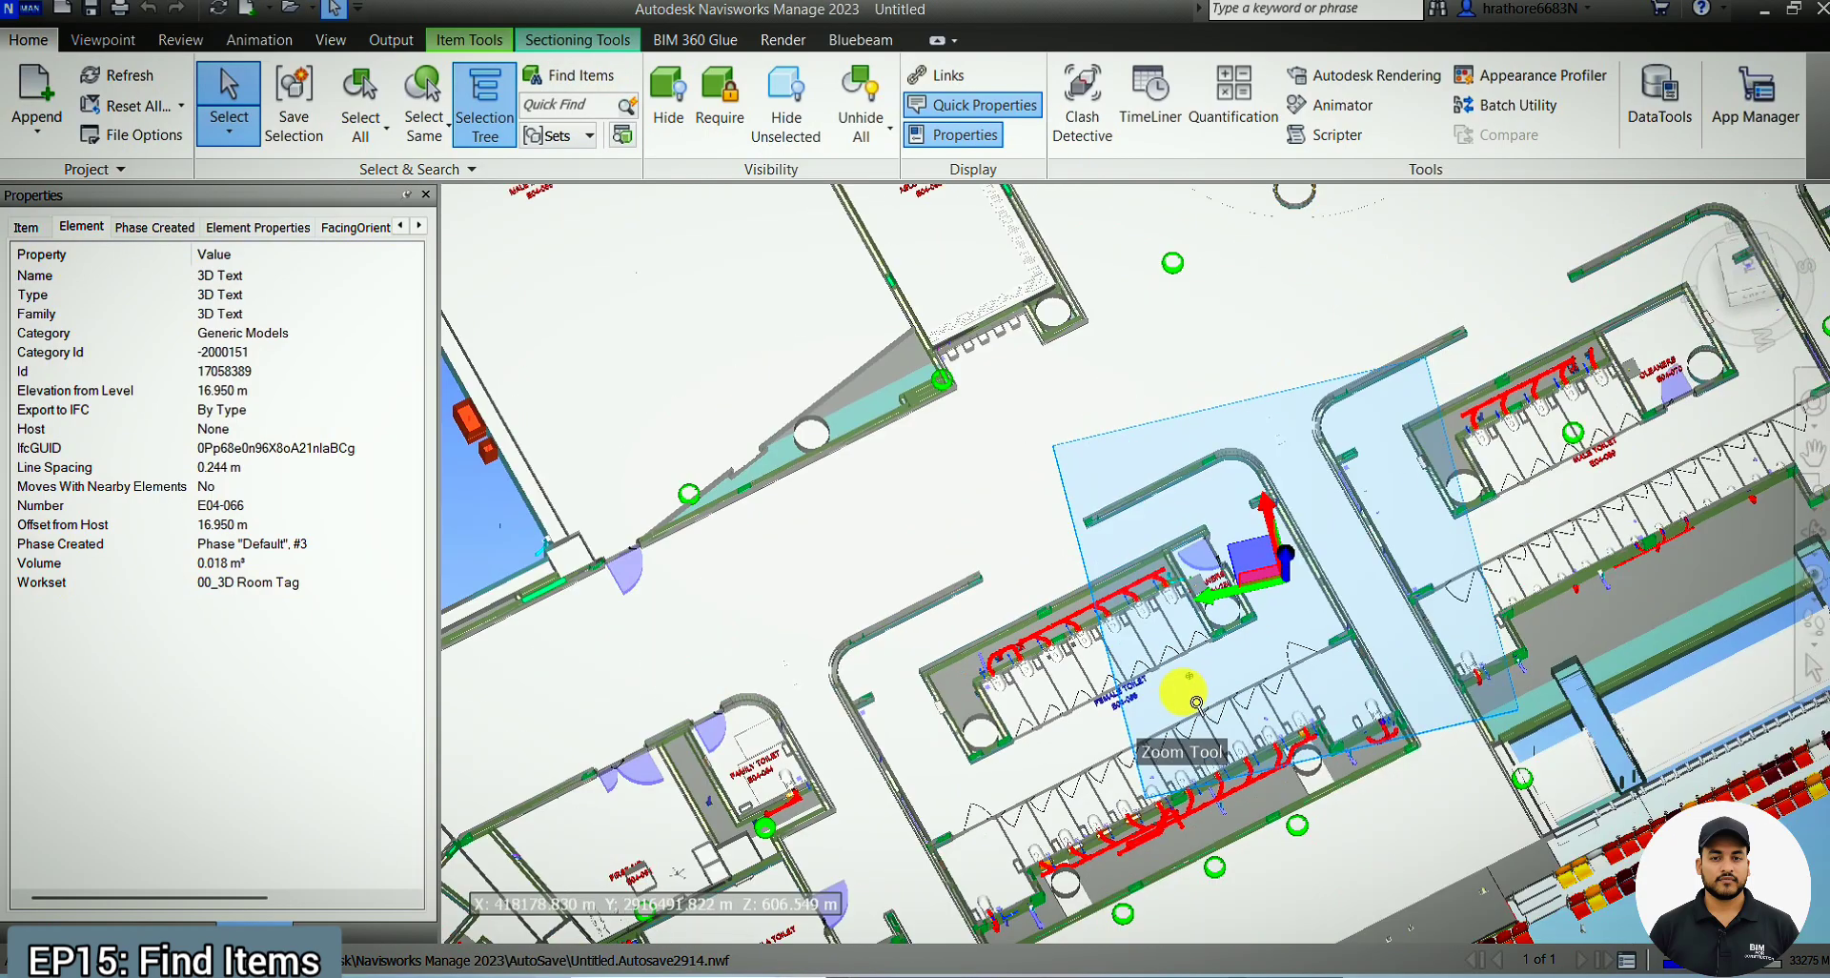
scroll(1197, 705, down, 8)
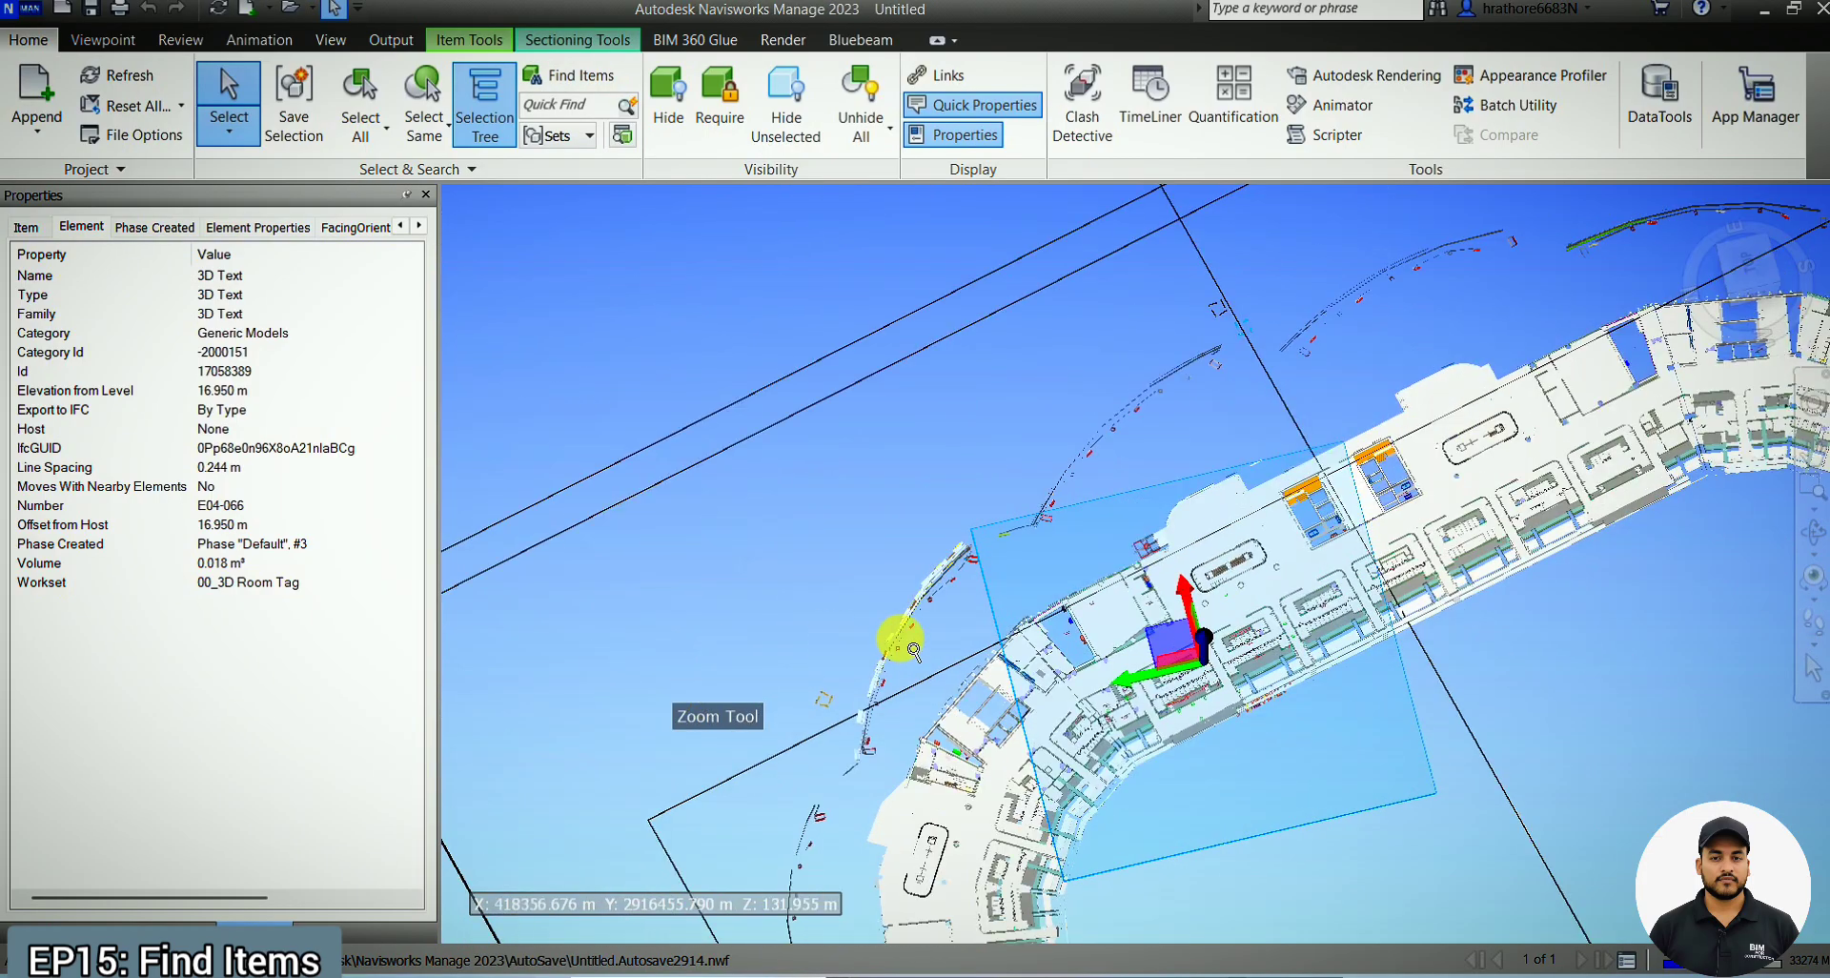
scroll(1198, 725, up, 5)
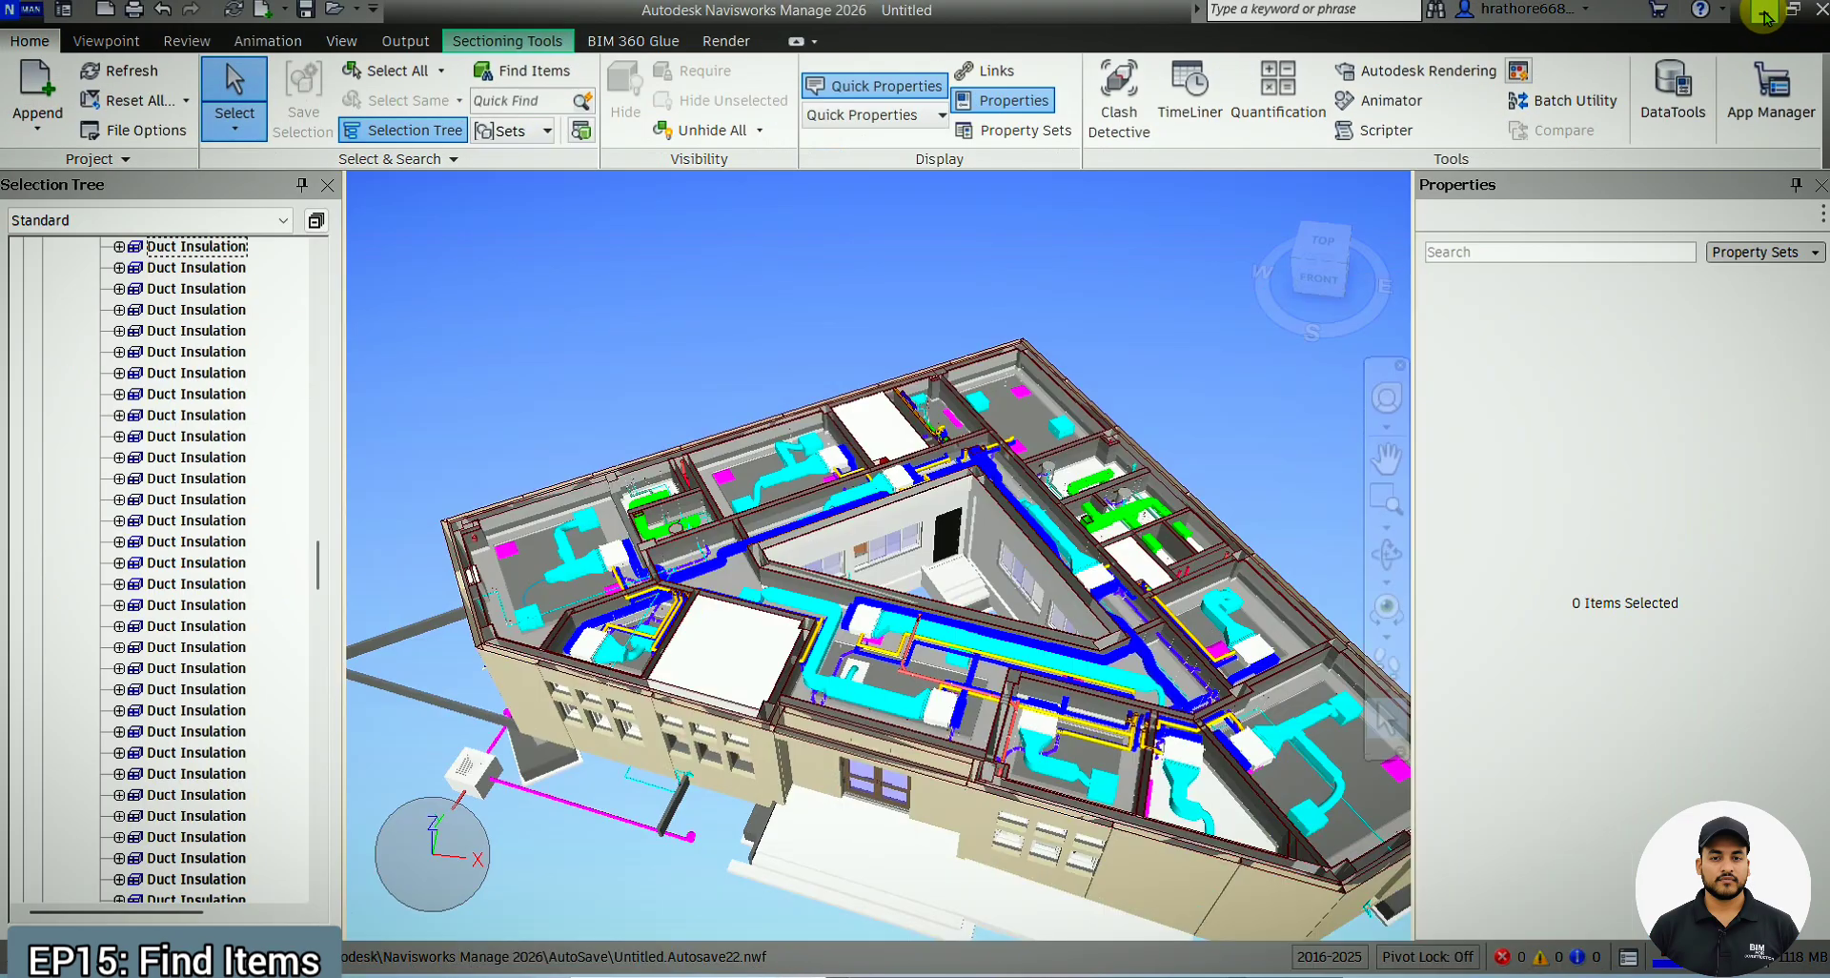
Open Find Items in the 2026 model, view its Duct Size and System Classification conditions with the search settings, and close it
scroll(932, 779, up, 1)
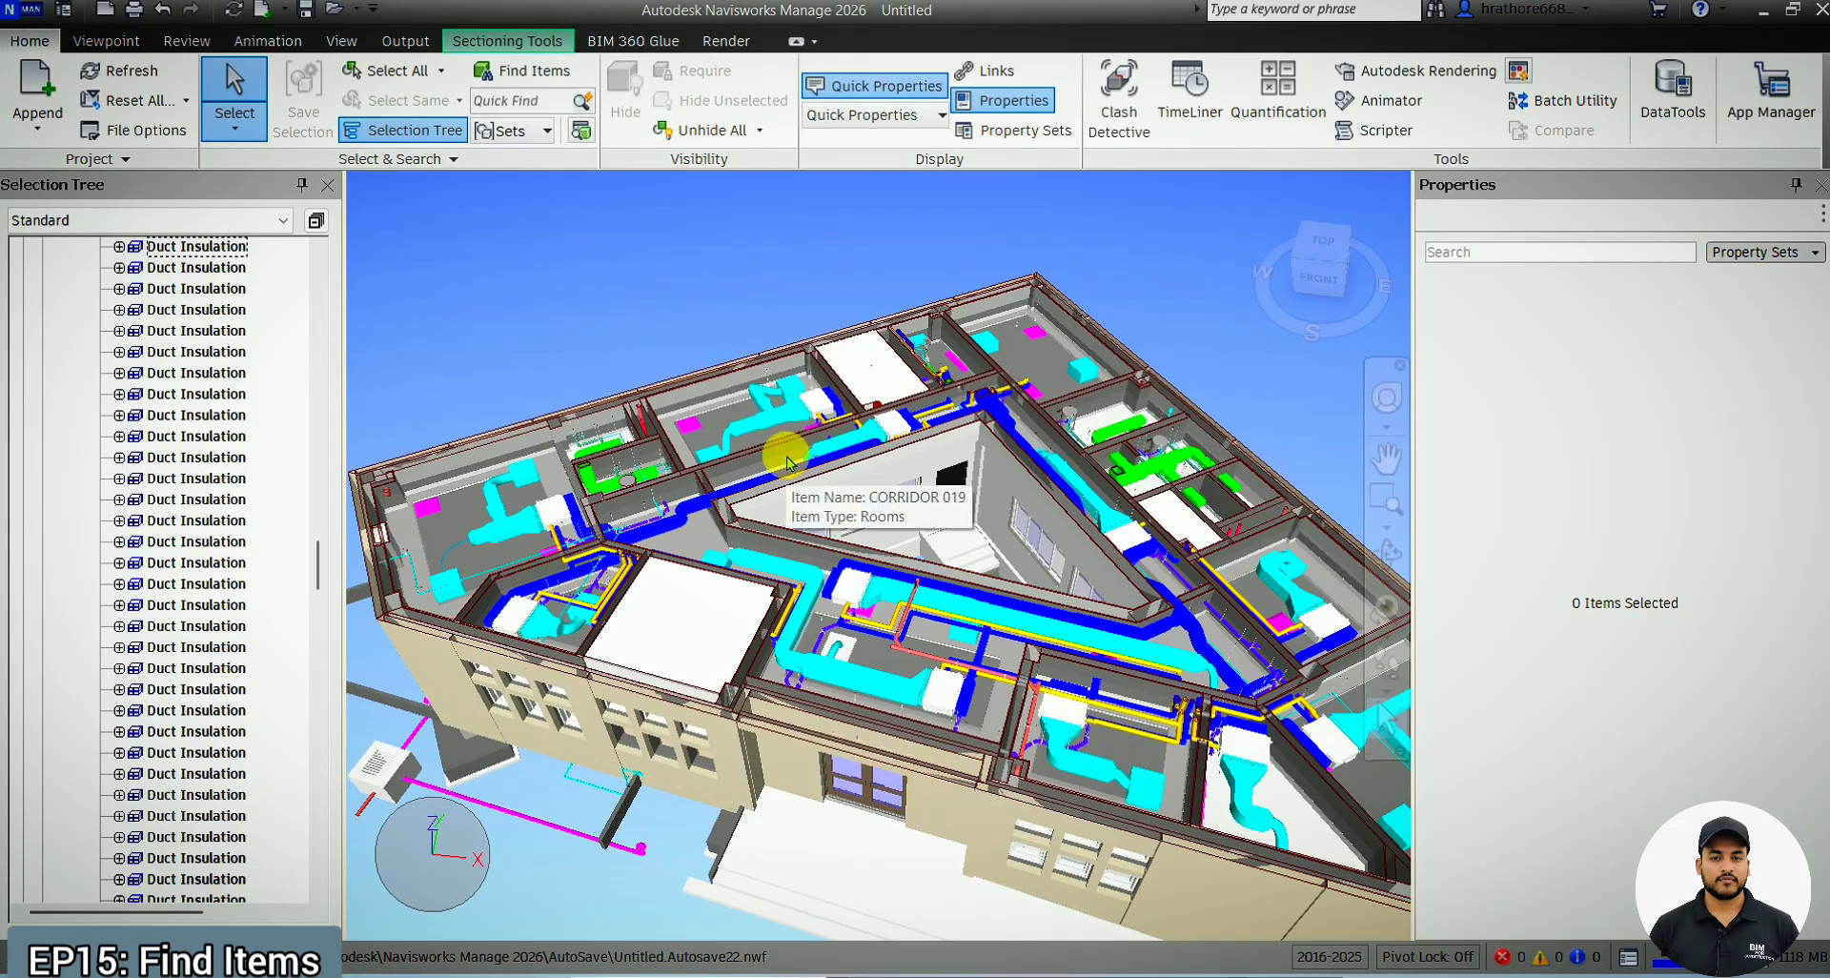
click(560, 84)
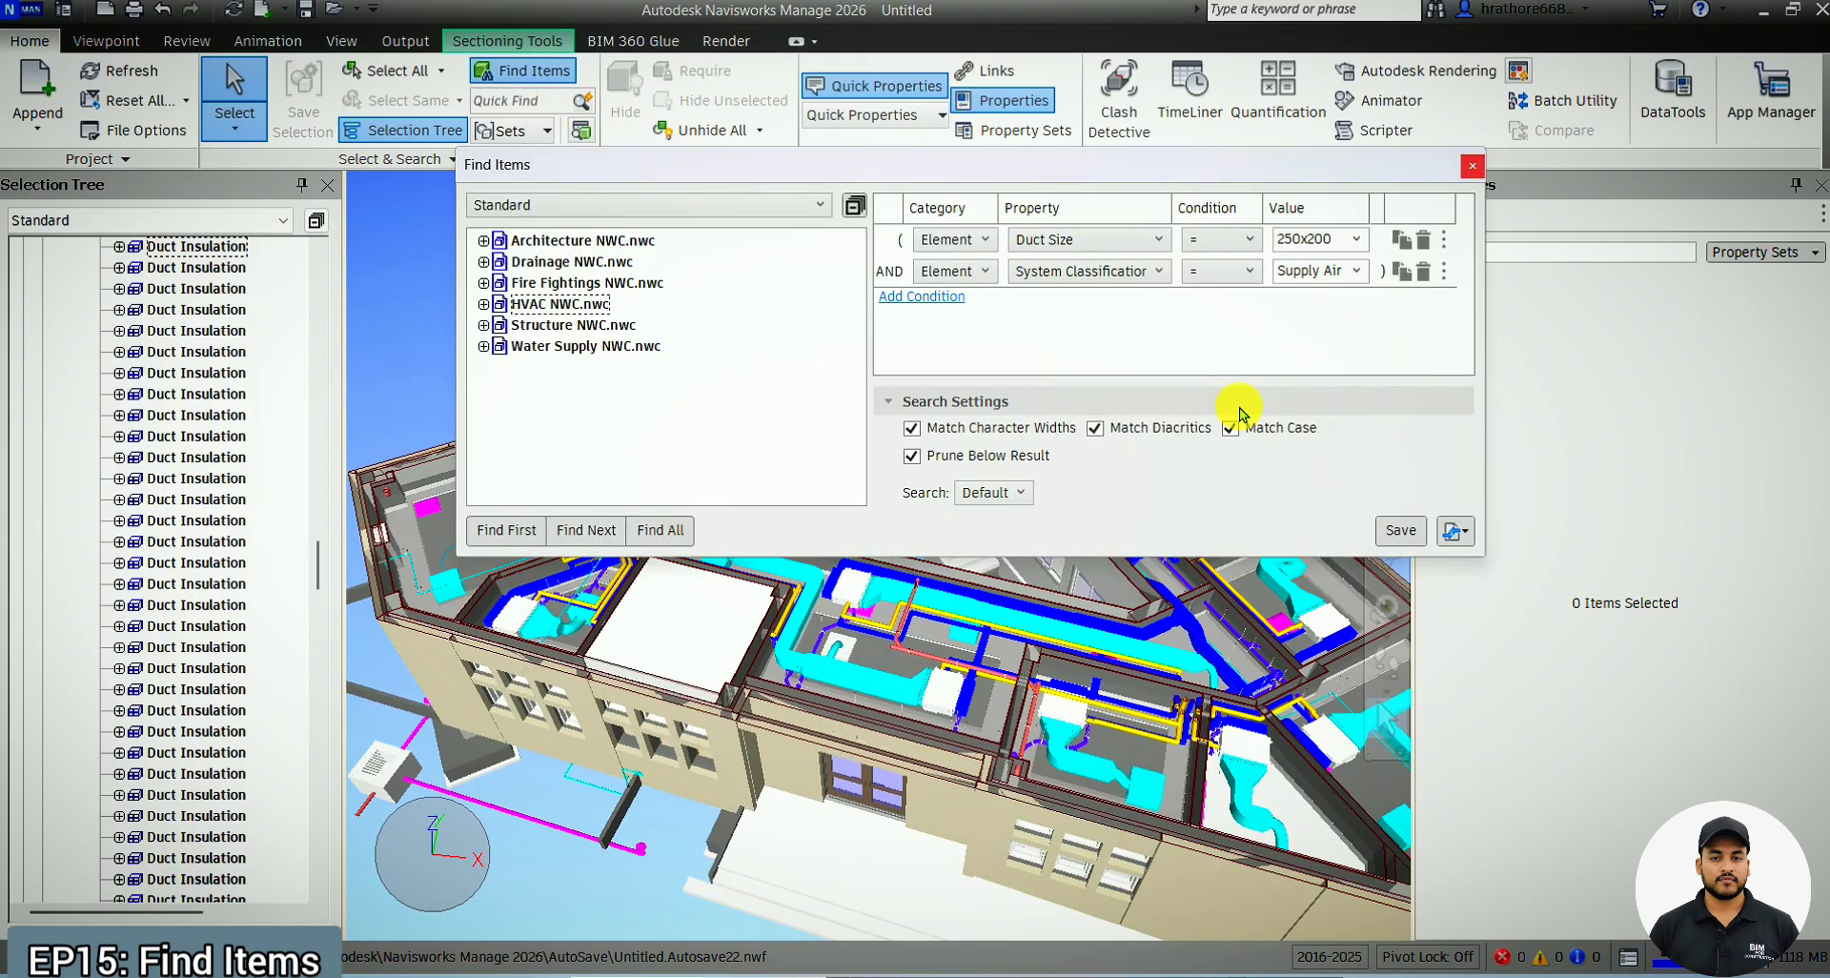
click(1476, 166)
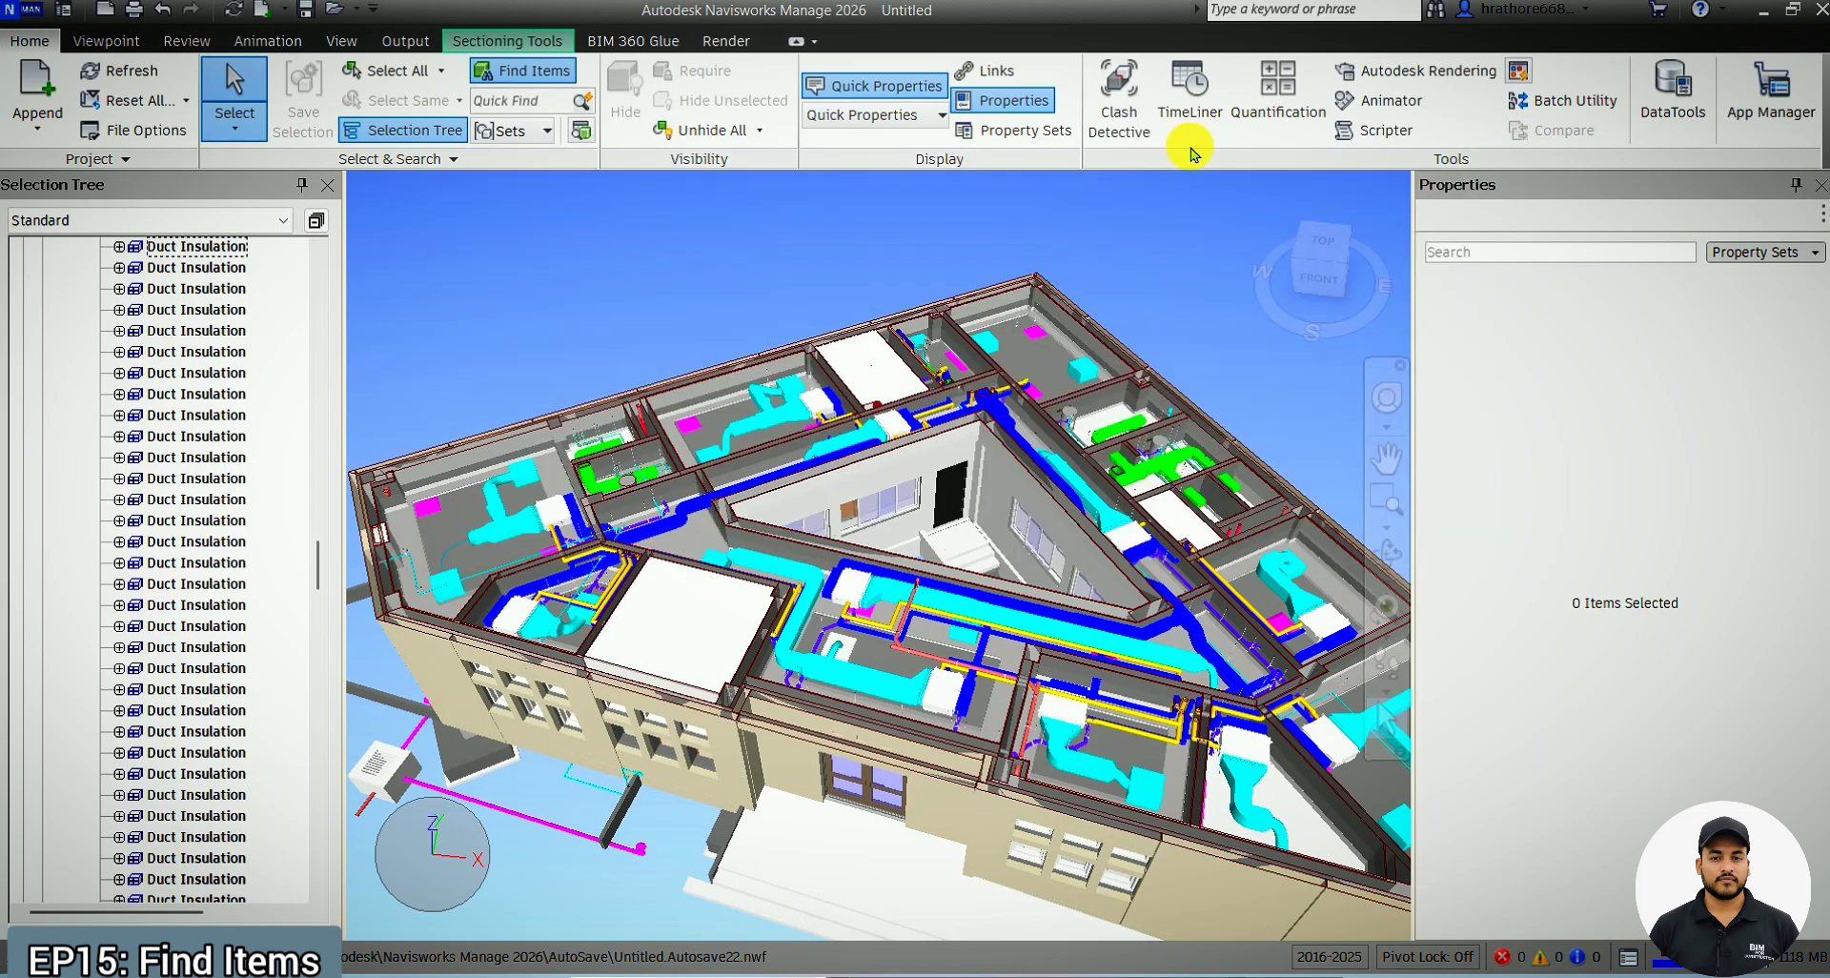
Open the Sets window to view the model's saved sets and close it again
click(542, 132)
click(531, 225)
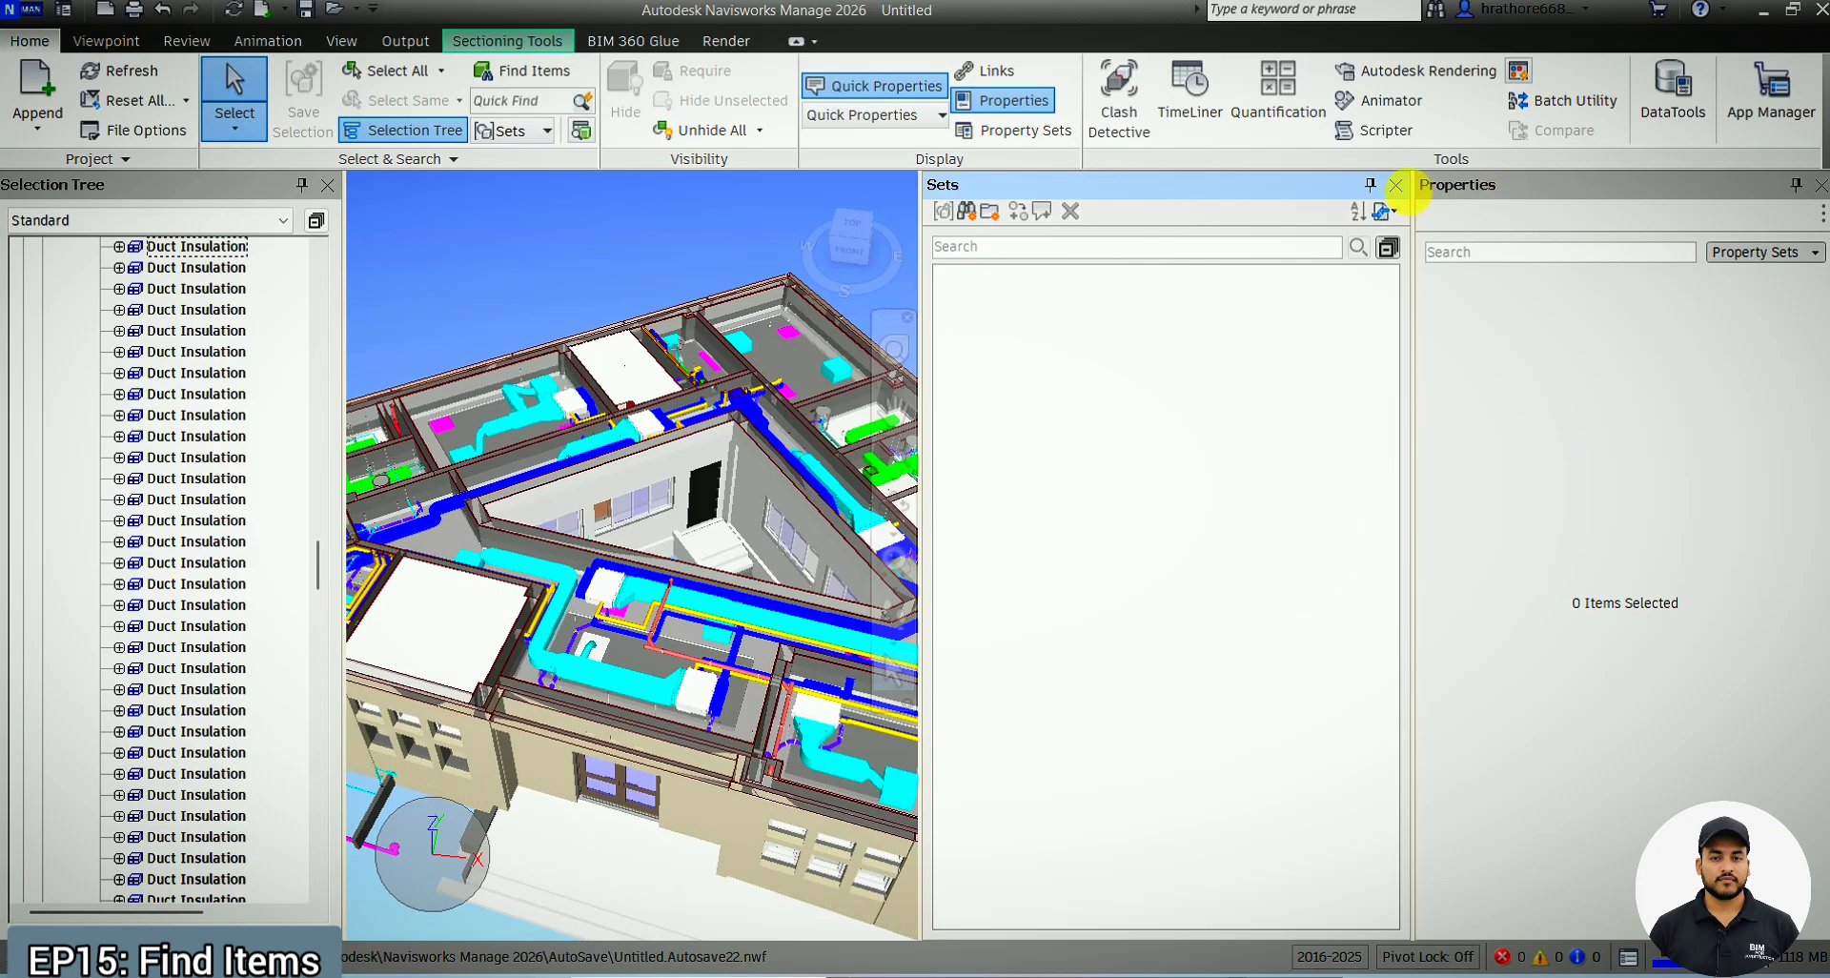
click(1397, 187)
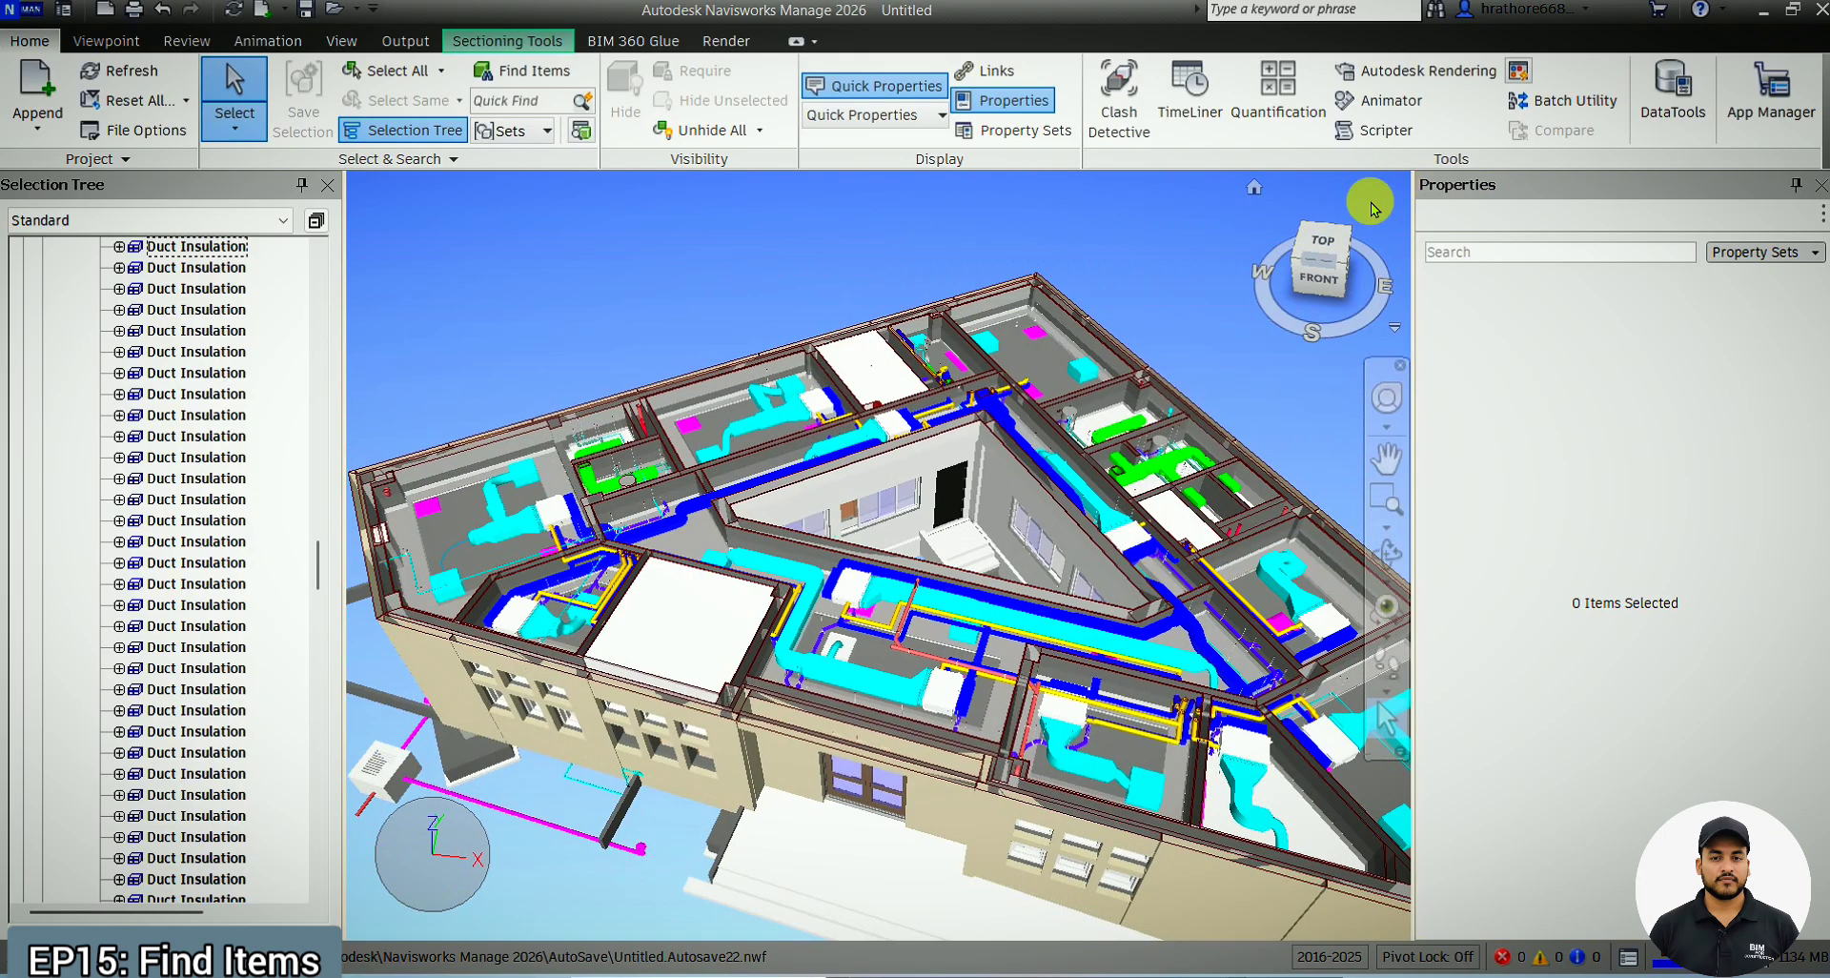
Select the duct insulation beside the central courtyard and view its Element properties and the search options available for the Category Id property
click(999, 619)
scroll(1555, 519, down, 1)
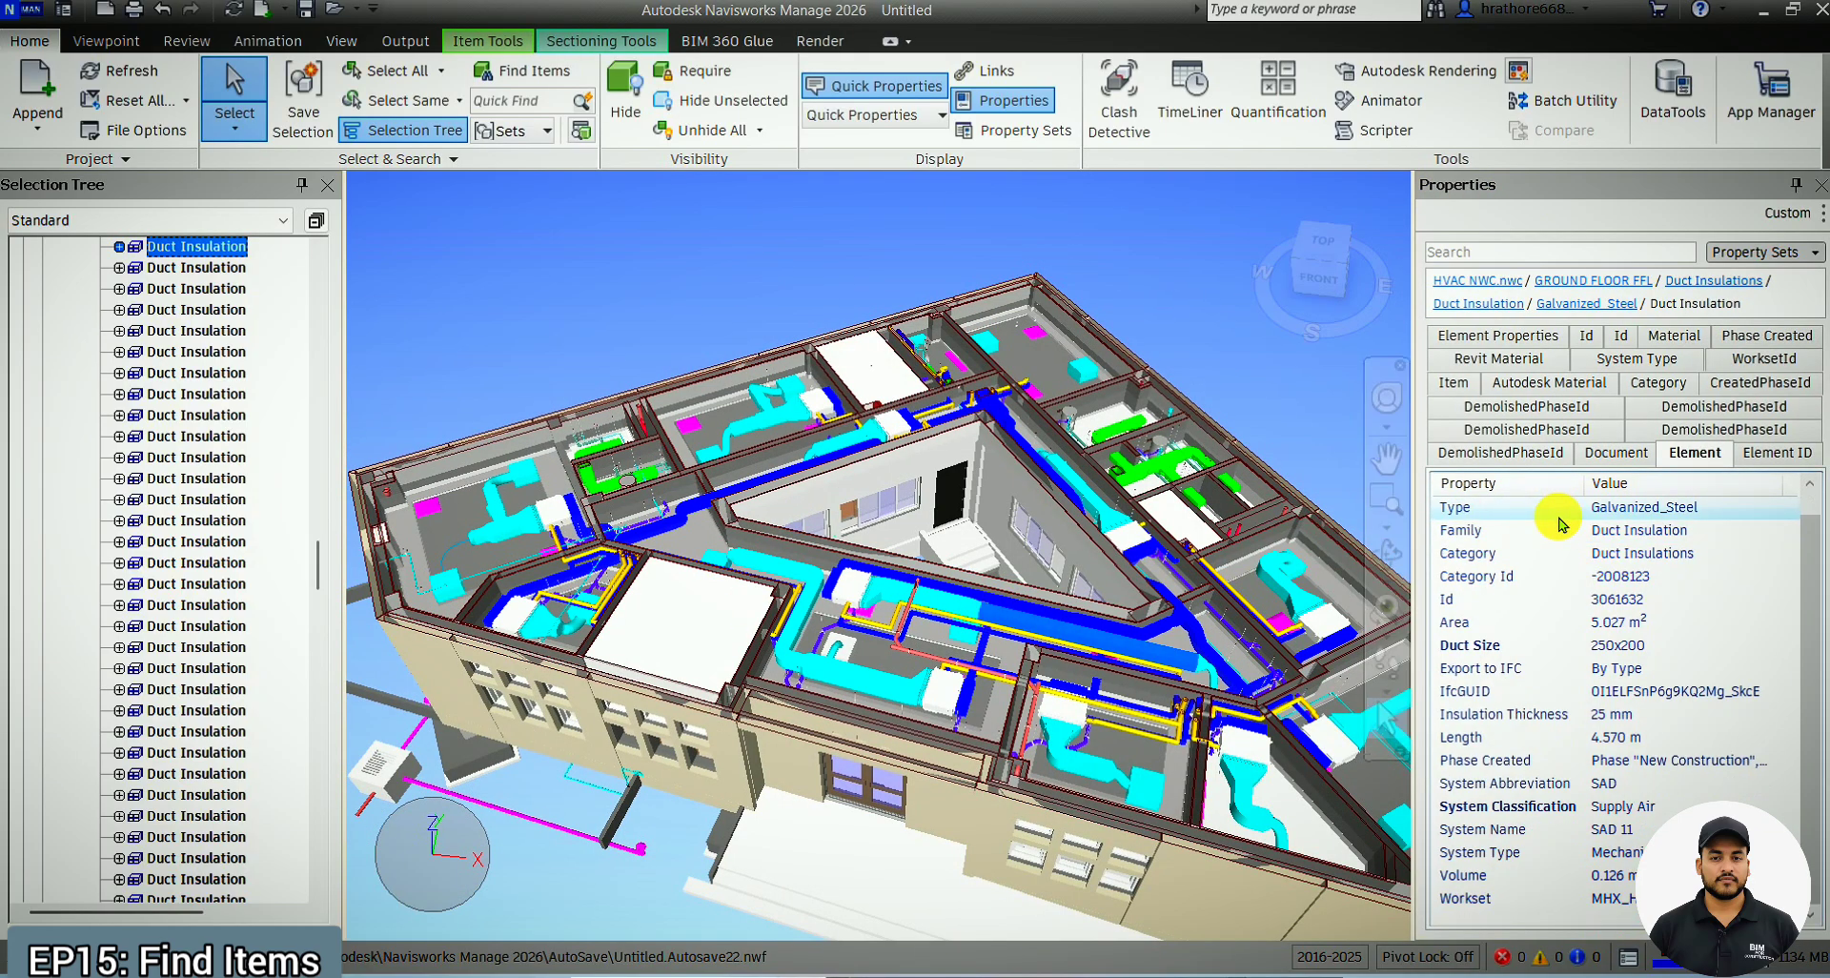
scroll(1615, 705, up, 1)
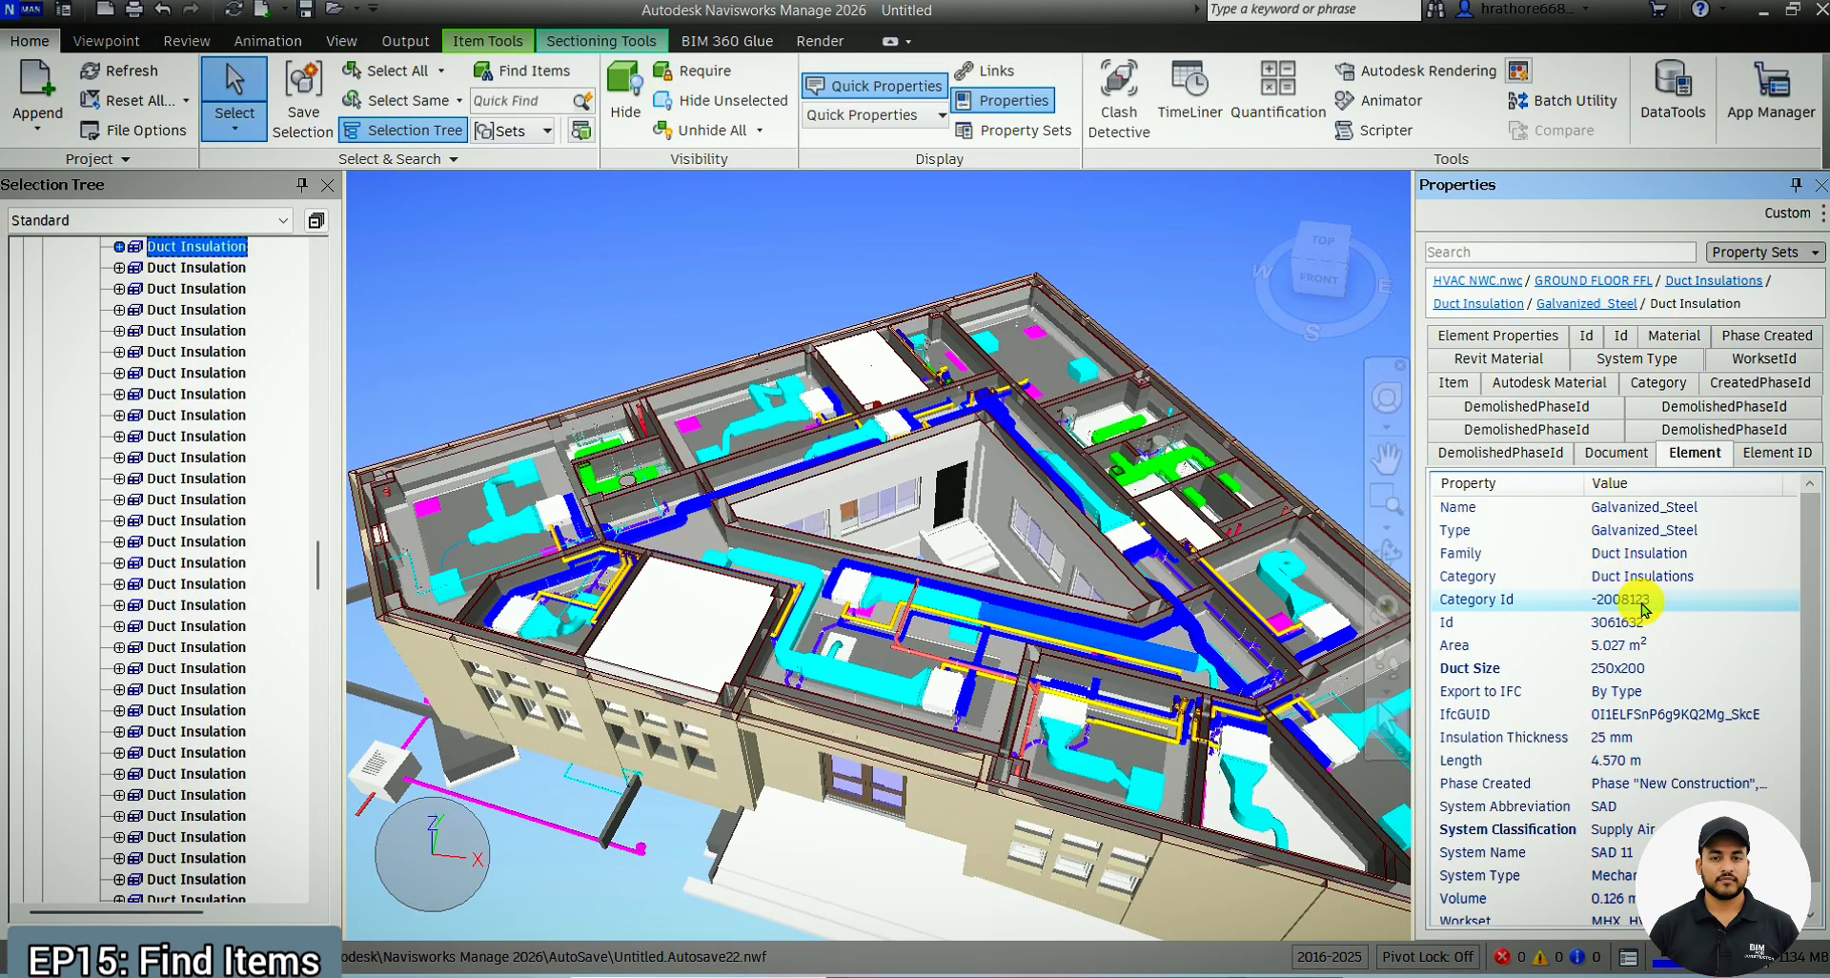
right_click(1641, 608)
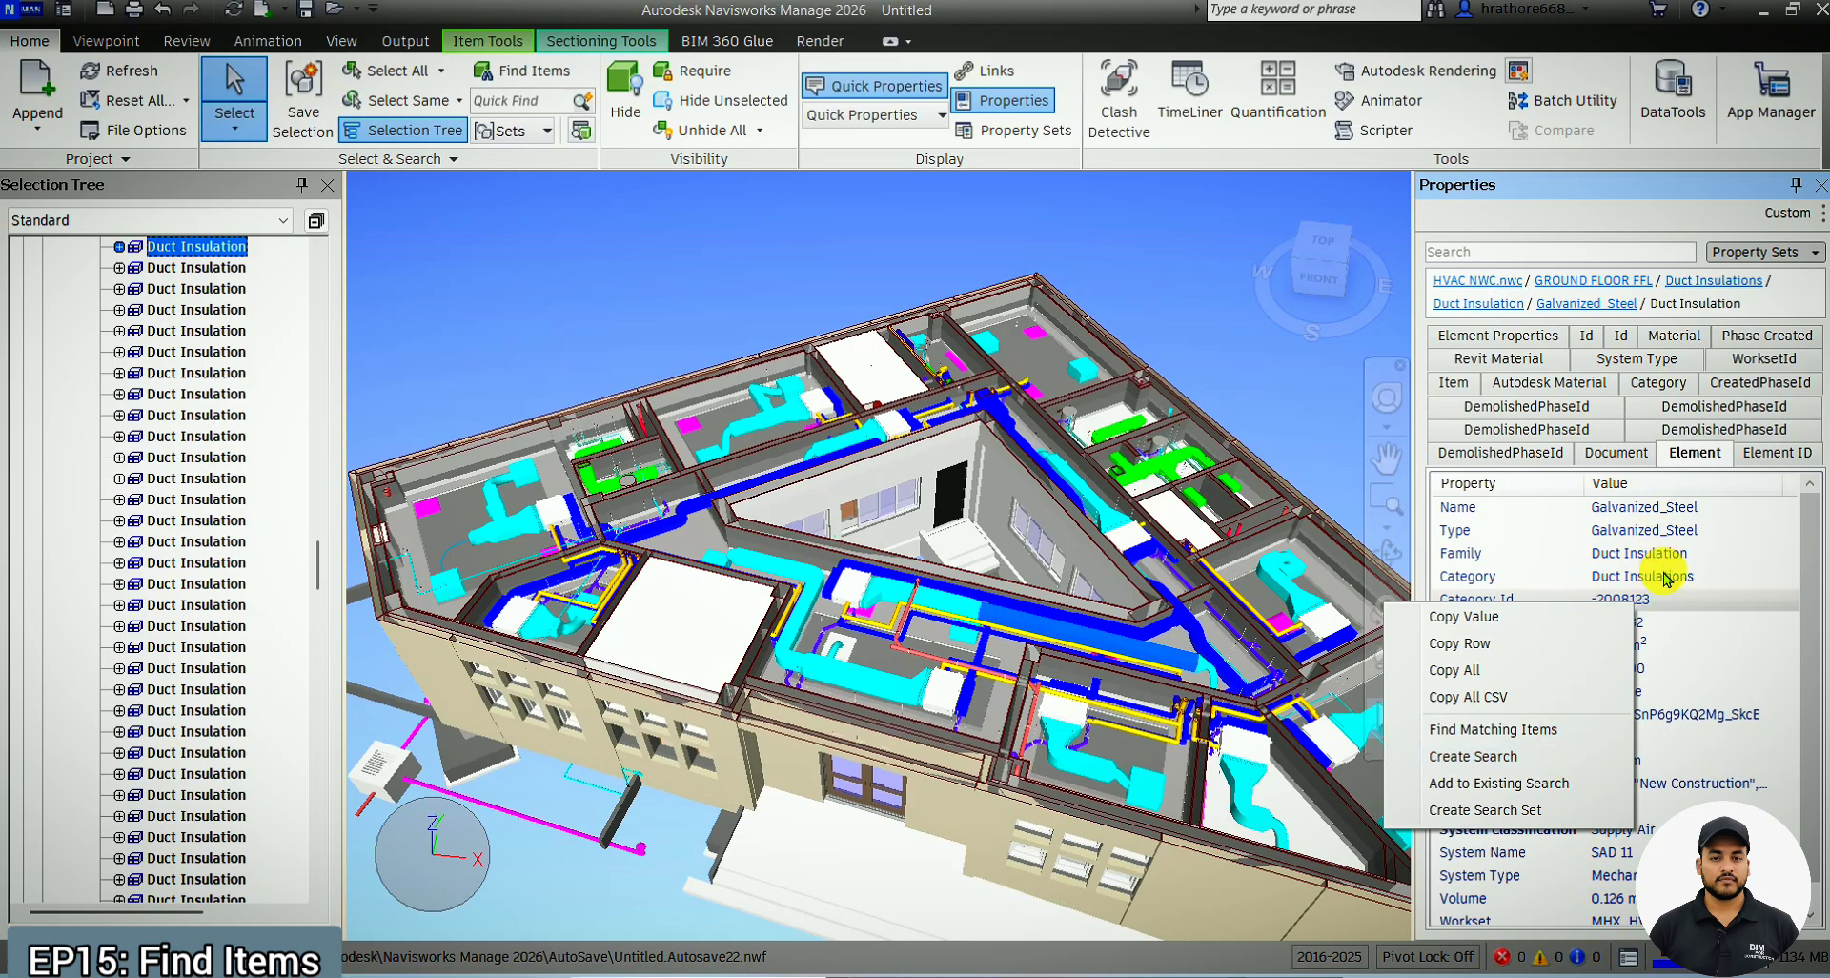
click(654, 551)
scroll(654, 551, down, 3)
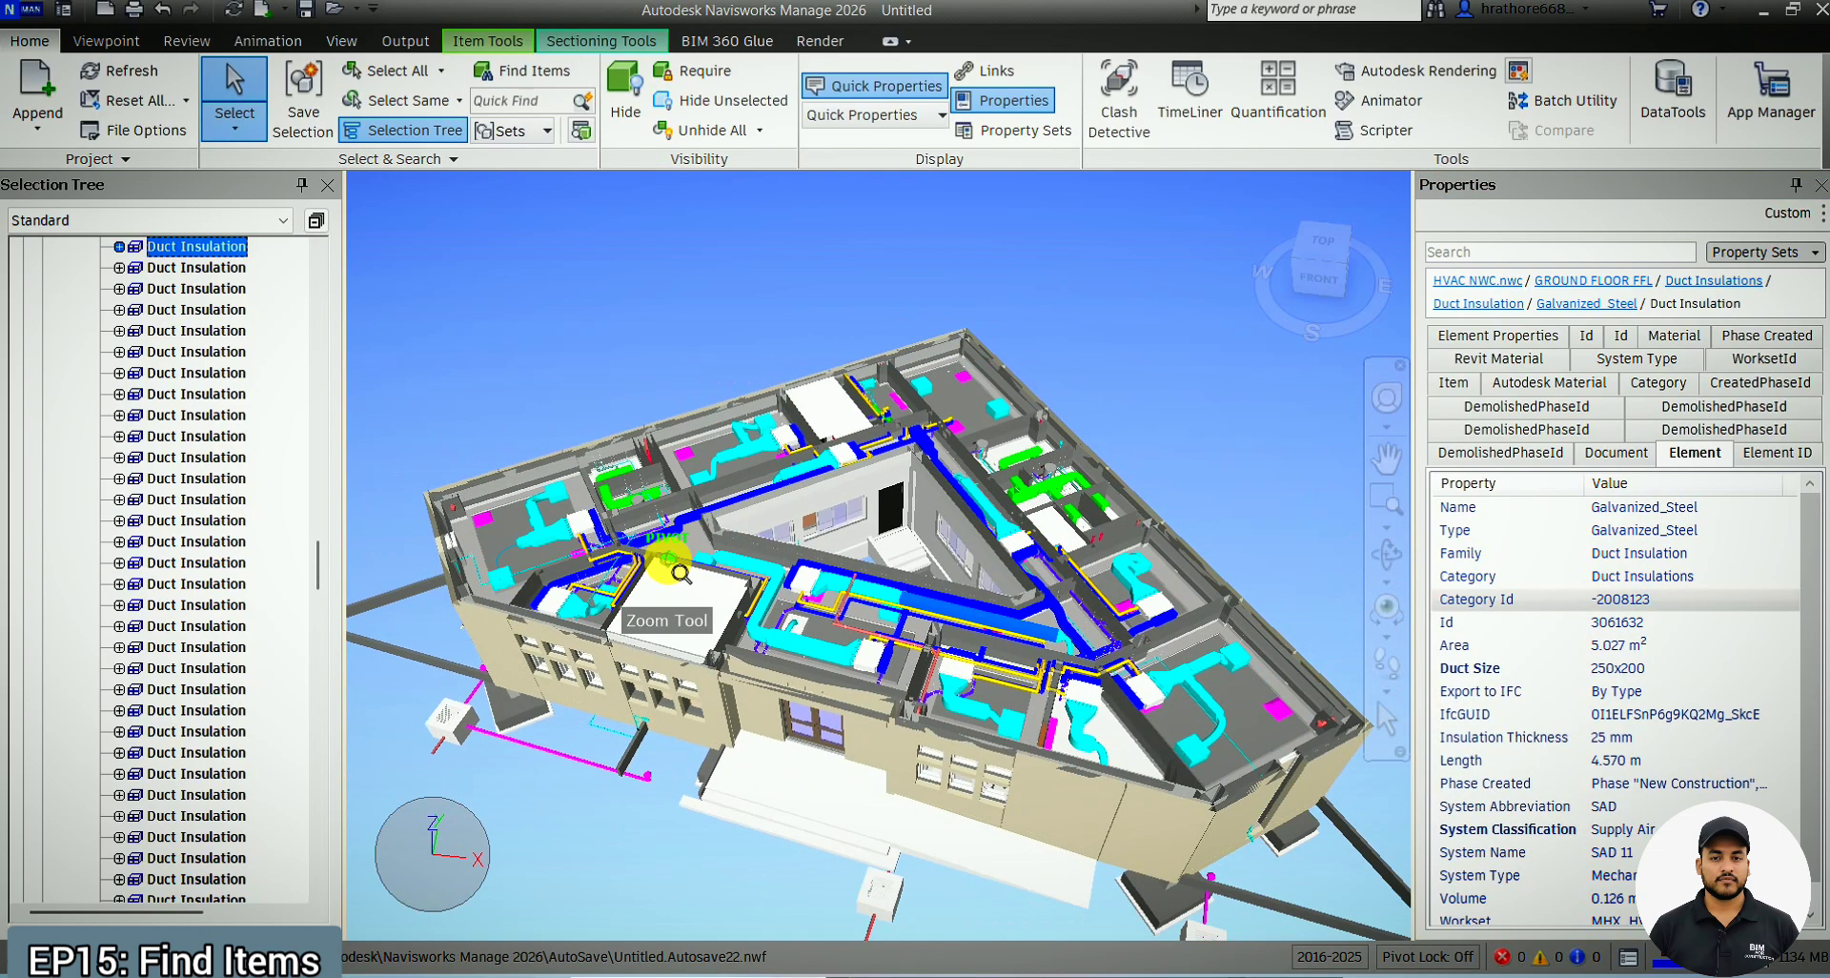